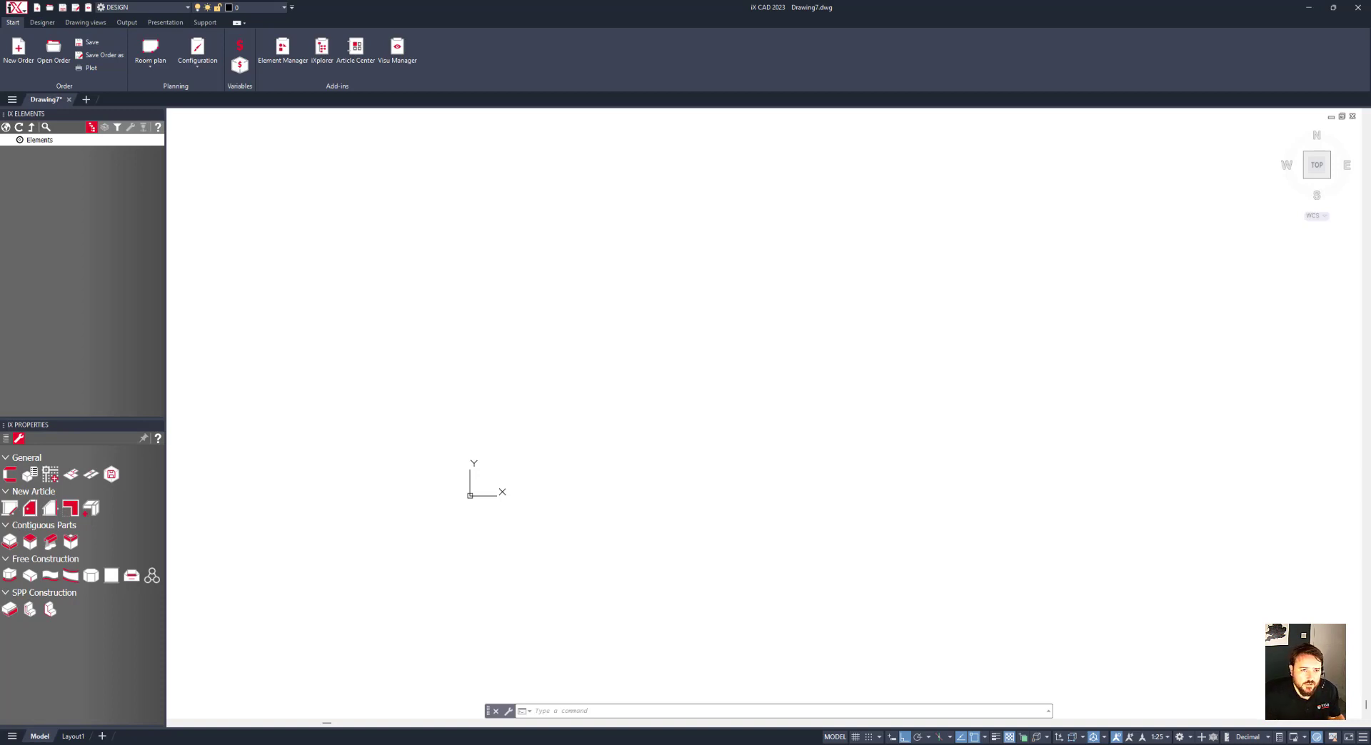
- Create a rectangular room and insert doors into it, two in the west wall and one in the east wall
{"action": "left_click", "coordinate": [150, 48]}
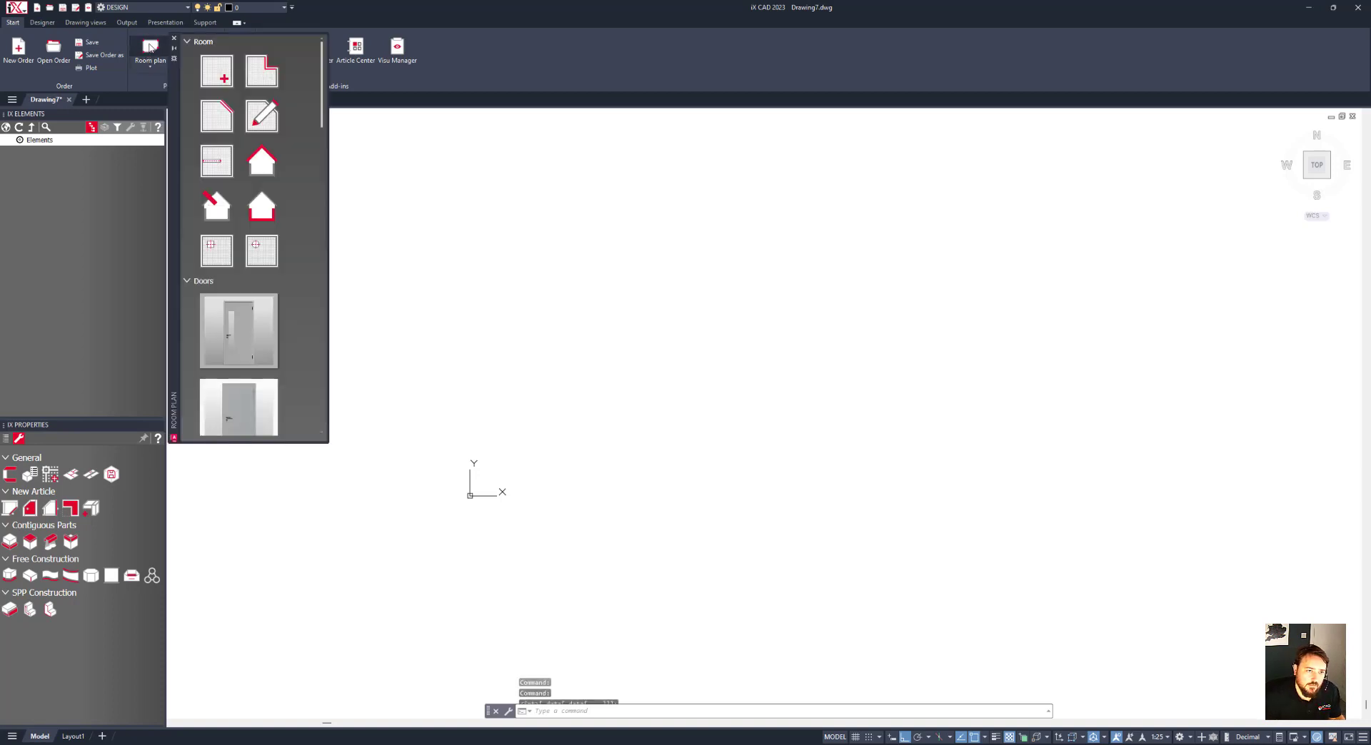
{"action": "left_click", "coordinate": [219, 77]}
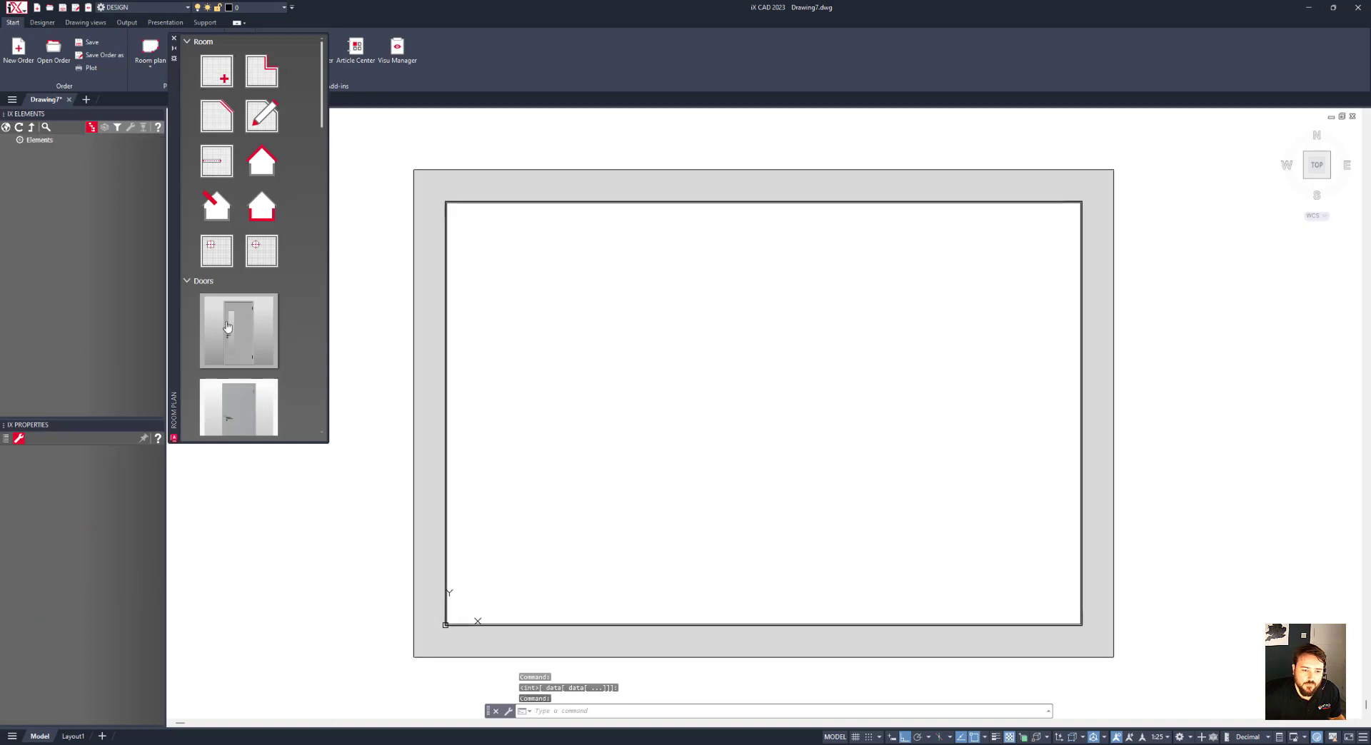
{"action": "left_click", "coordinate": [212, 335]}
{"action": "scroll", "coordinate": [245, 422], "scroll_direction": "down", "scroll_amount": 1}
{"action": "left_click", "coordinate": [436, 468]}
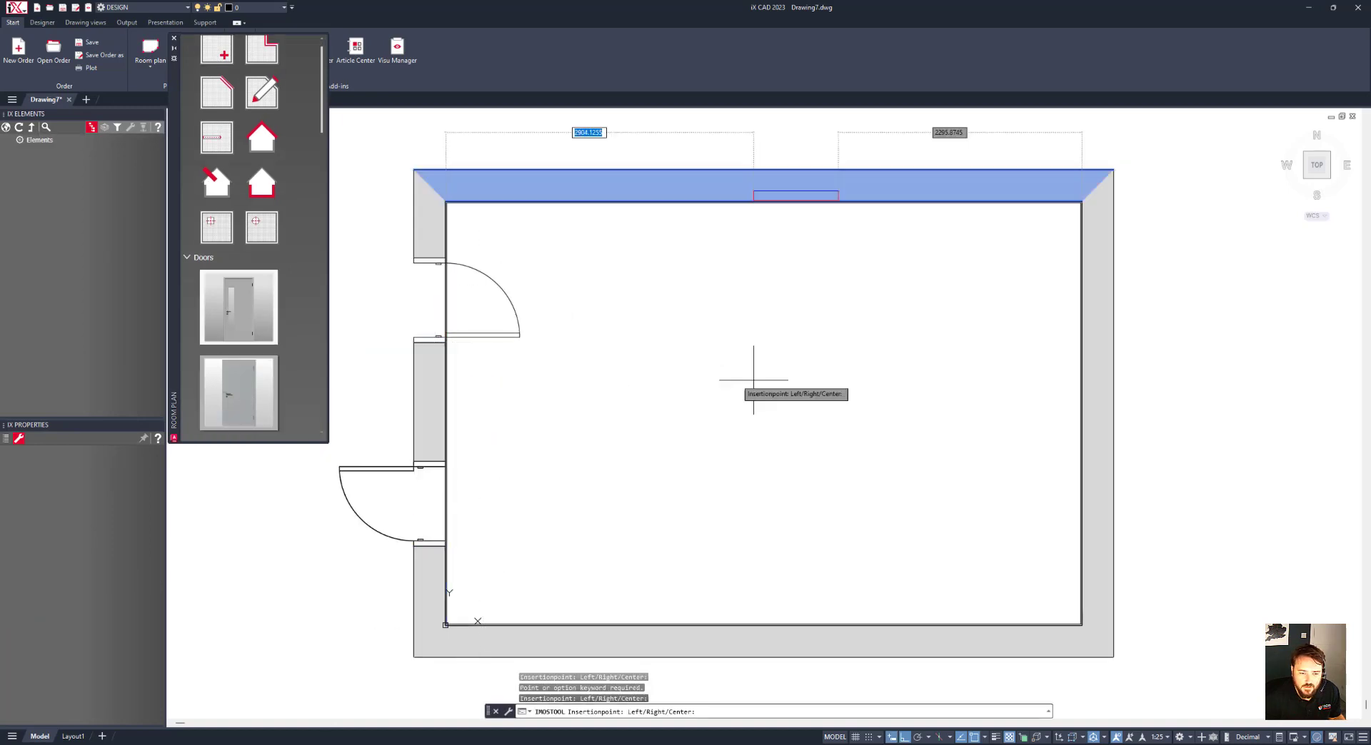
{"action": "left_click", "coordinate": [964, 401]}
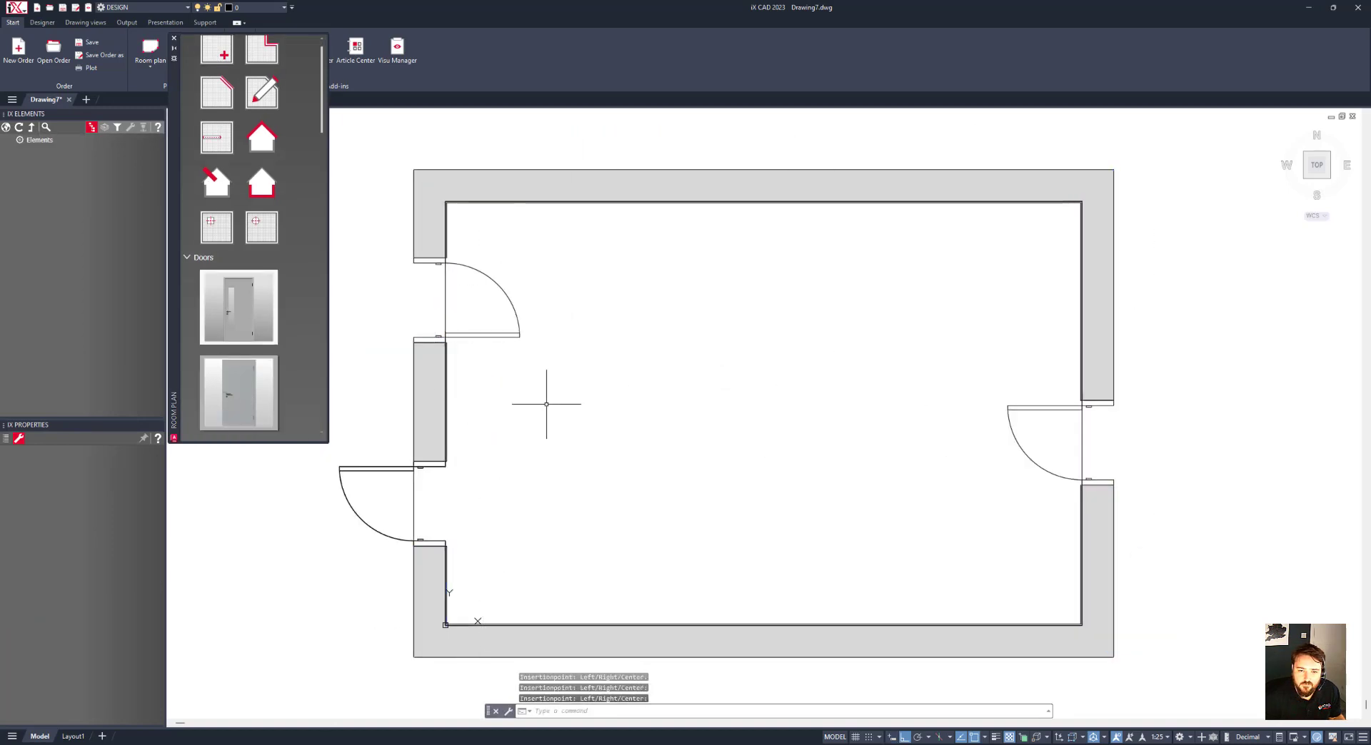
- Delete the whole rectangular room together with its walls and doors
{"action": "left_click", "coordinate": [495, 175]}
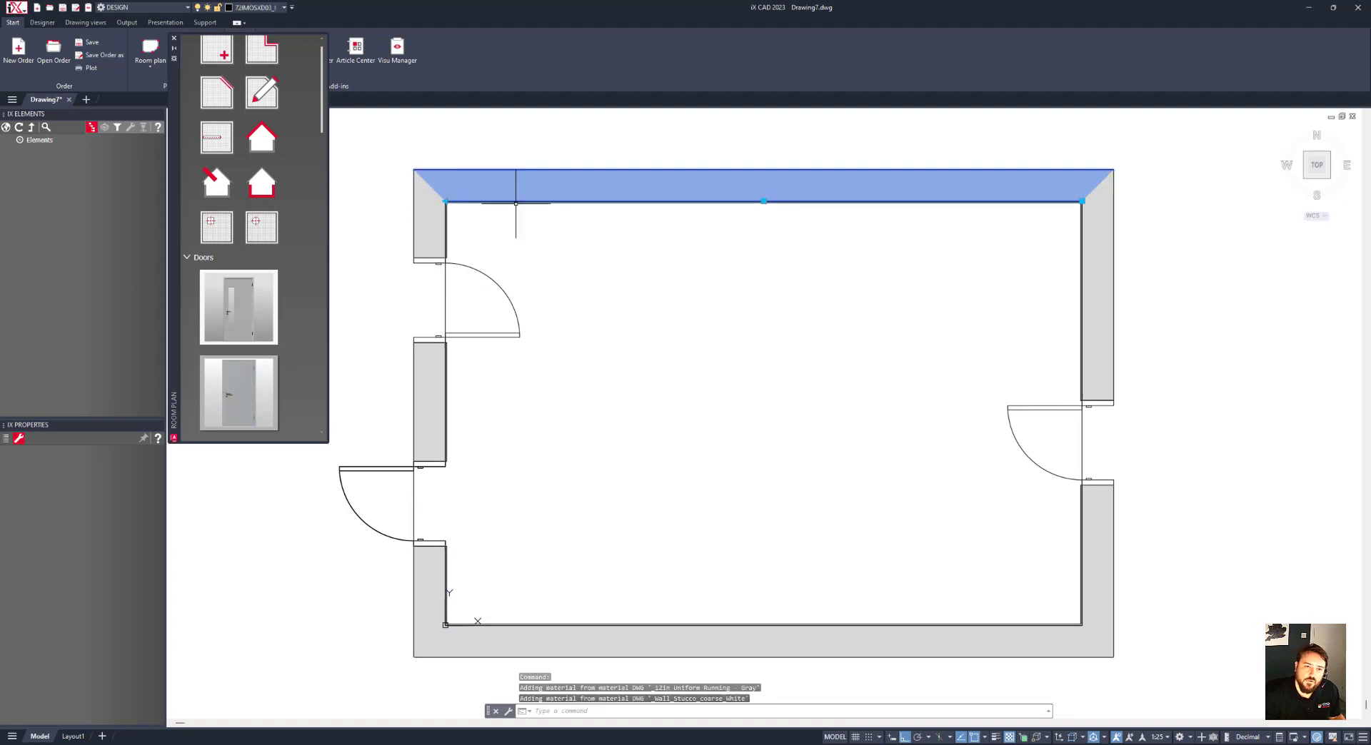
{"action": "left_click", "coordinate": [1208, 673]}
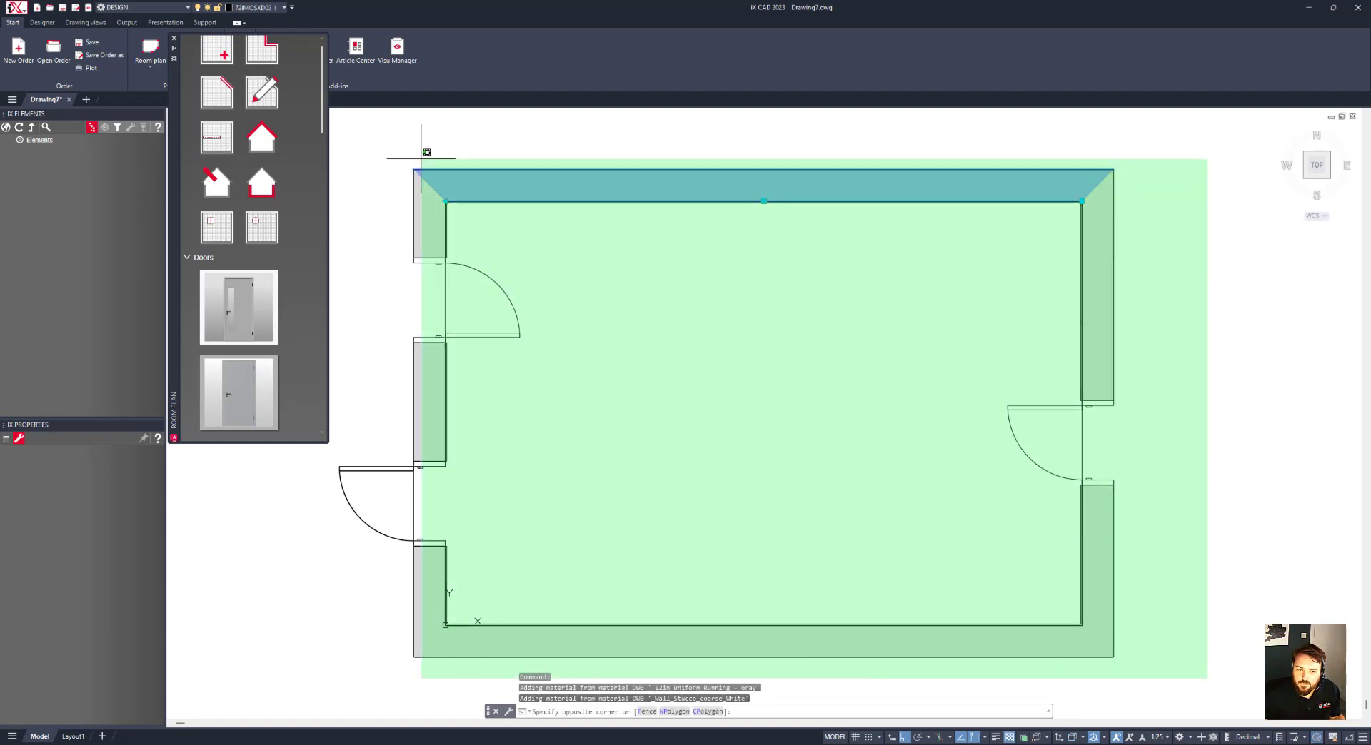
{"action": "left_click", "coordinate": [371, 139]}
{"action": "key", "text": "Delete"}
{"action": "left_click", "coordinate": [637, 367]}
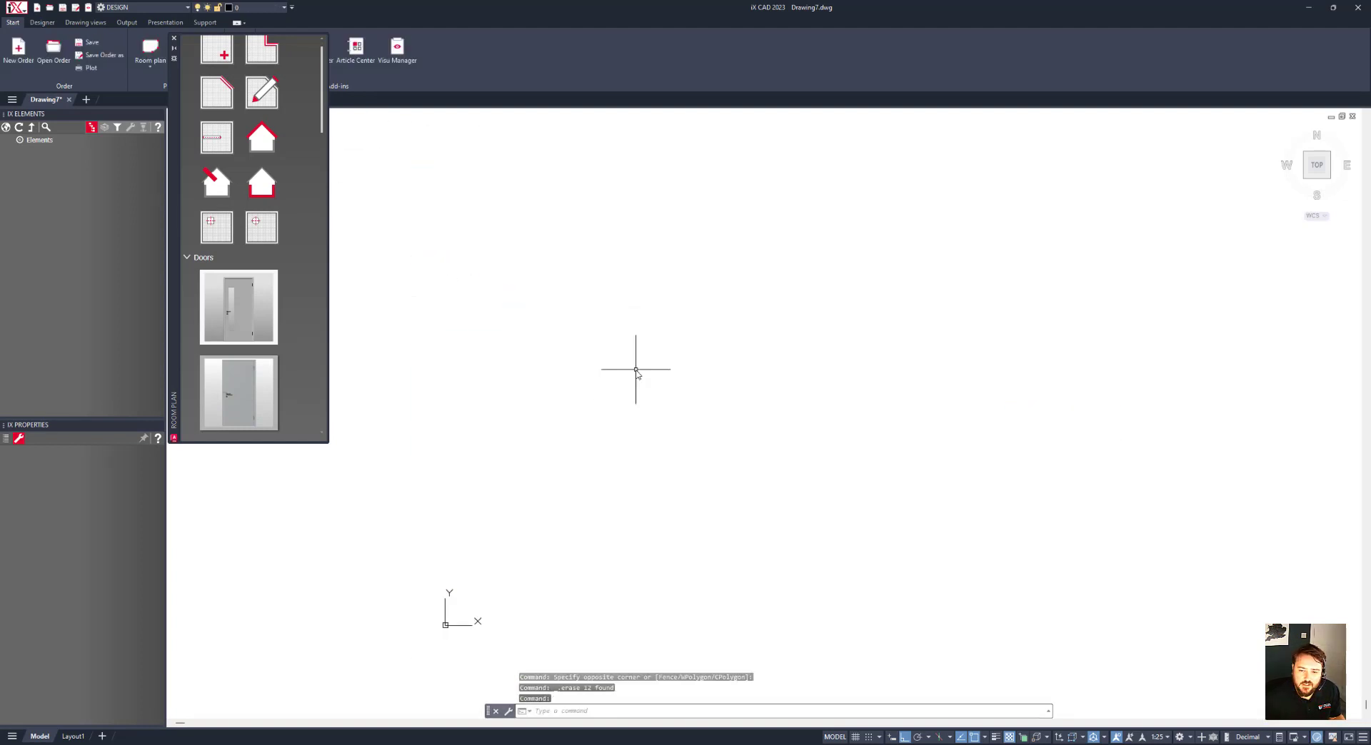
- Close the room plan palette and import the room scan Office.xml from the INBOX folder
{"action": "left_click", "coordinate": [174, 38]}
{"action": "left_click", "coordinate": [150, 65]}
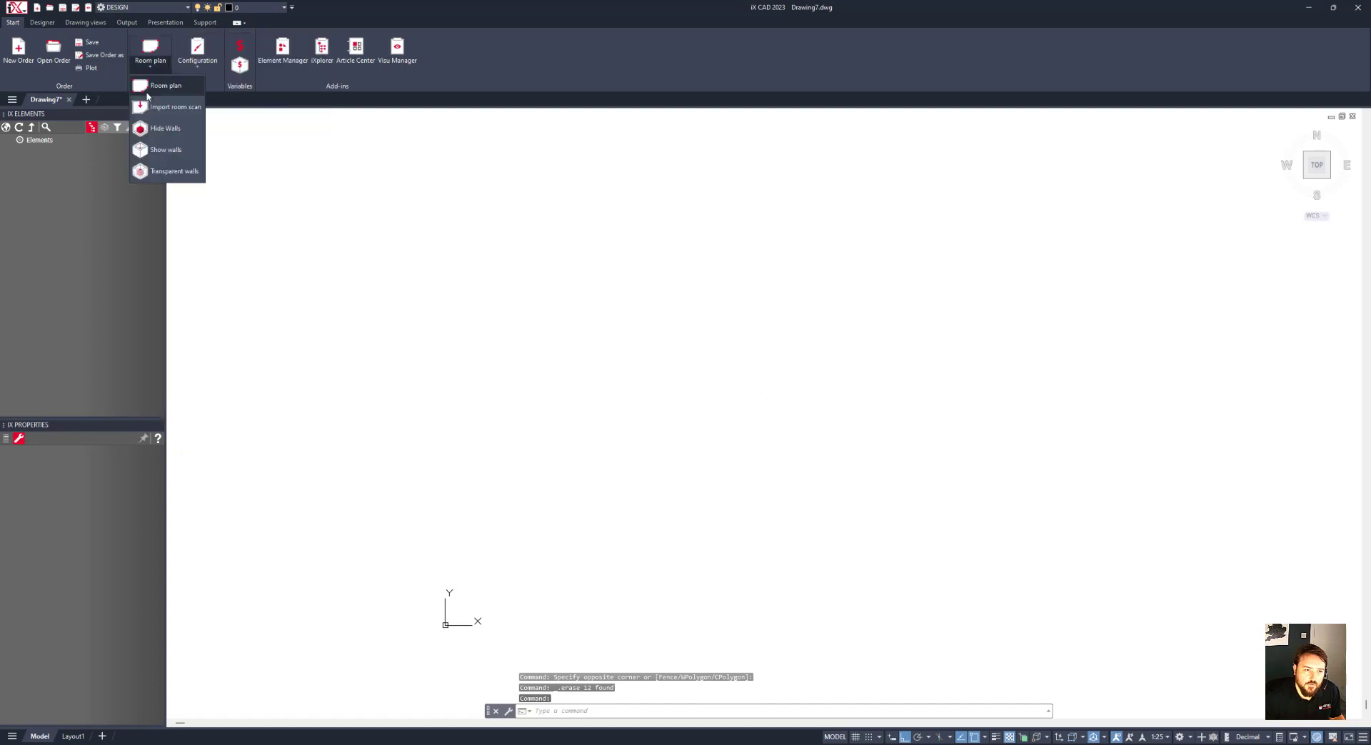
{"action": "left_click", "coordinate": [168, 107]}
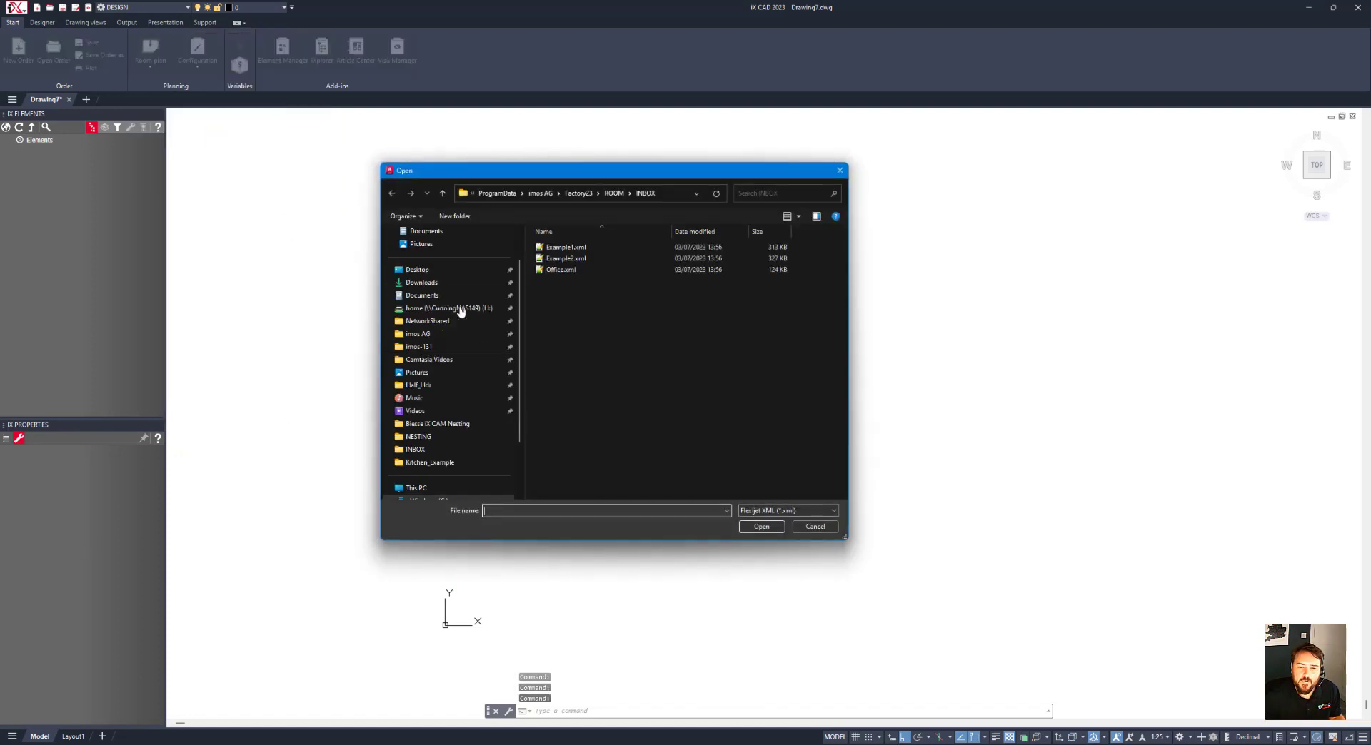
{"action": "left_click", "coordinate": [563, 270]}
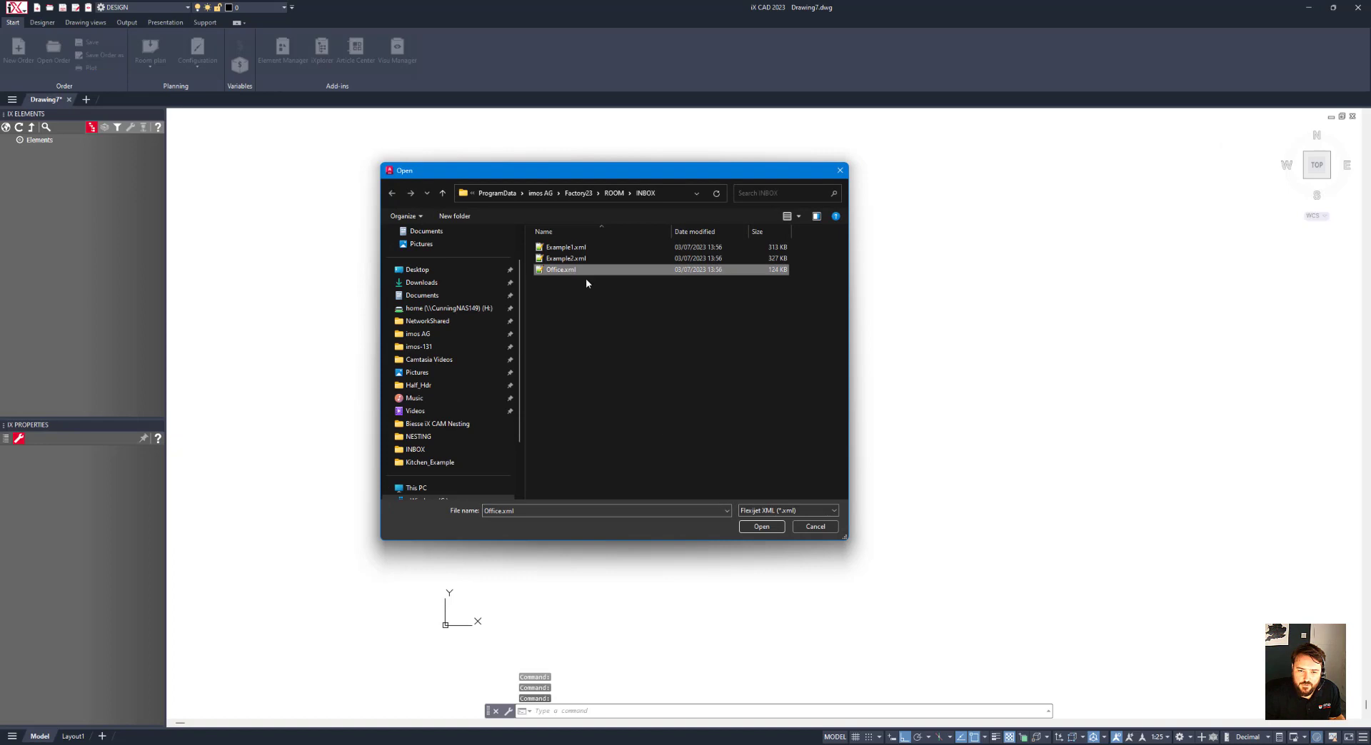
{"action": "left_click", "coordinate": [749, 528]}
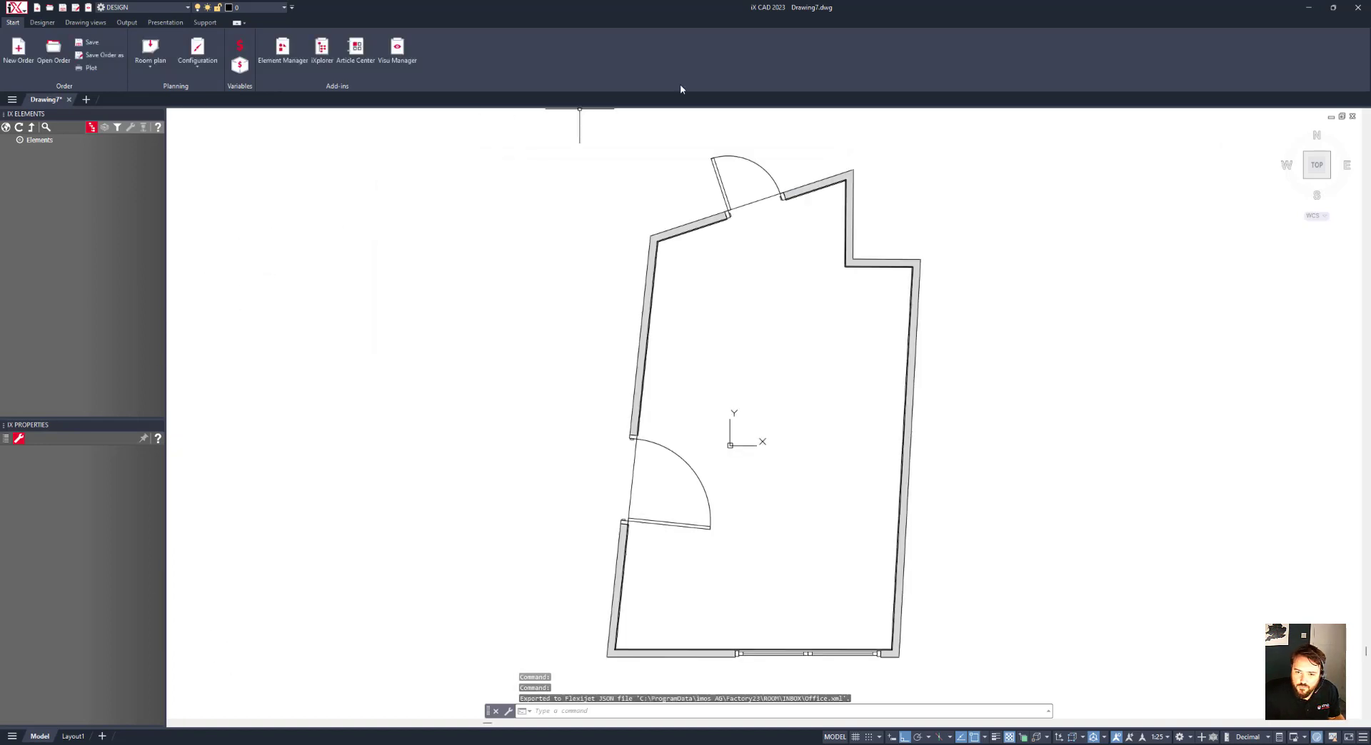
- Show the imported room in the Realistic visual style and examine its walls, door and floor in 3D
{"action": "right_click", "coordinate": [560, 227]}
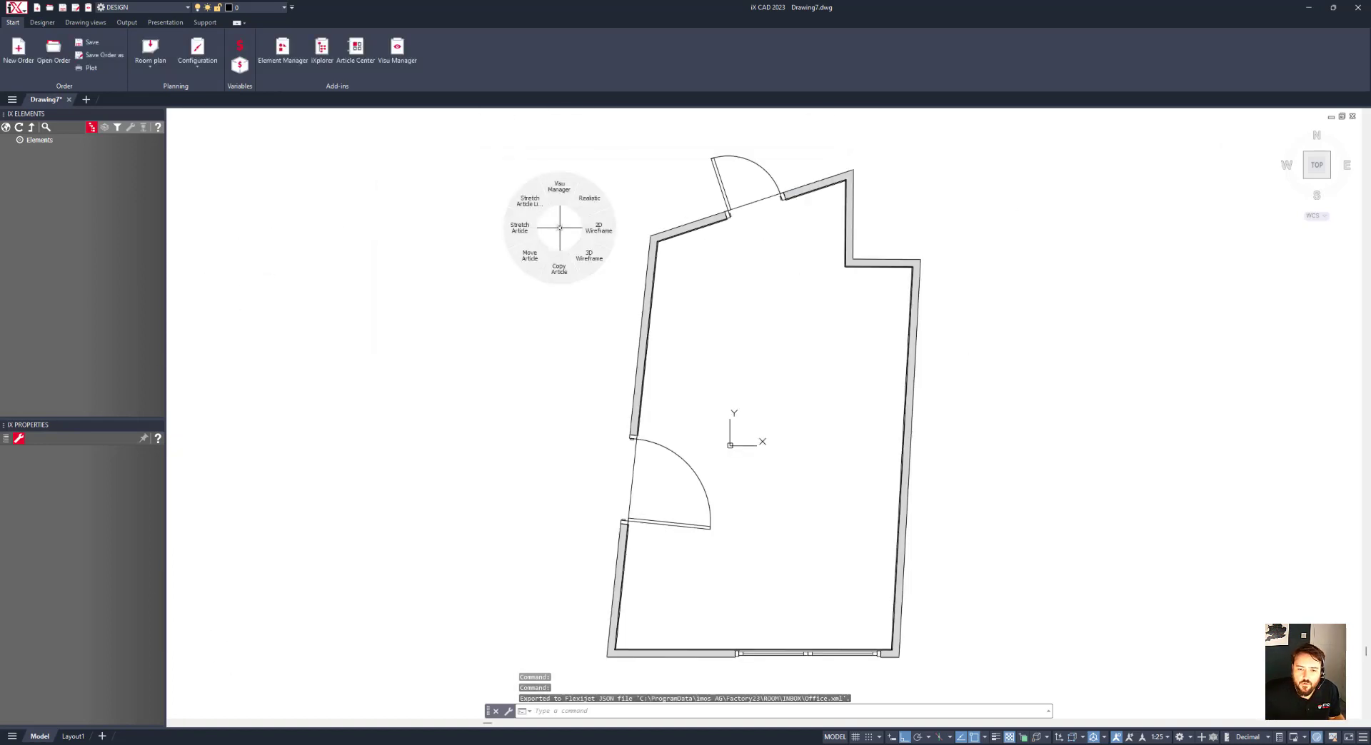
{"action": "left_click", "coordinate": [582, 206]}
{"action": "middle_click_drag", "start_coordinate": [560, 336], "coordinate": [805, 288], "text": "shift"}
{"action": "scroll", "coordinate": [834, 337], "scroll_direction": "up", "scroll_amount": 6}
{"action": "scroll", "coordinate": [834, 337], "scroll_direction": "down", "scroll_amount": 4}
{"action": "scroll", "coordinate": [834, 338], "scroll_direction": "up", "scroll_amount": 4}
{"action": "scroll", "coordinate": [834, 338], "scroll_direction": "down", "scroll_amount": 3}
{"action": "scroll", "coordinate": [806, 290], "scroll_direction": "up", "scroll_amount": 3}
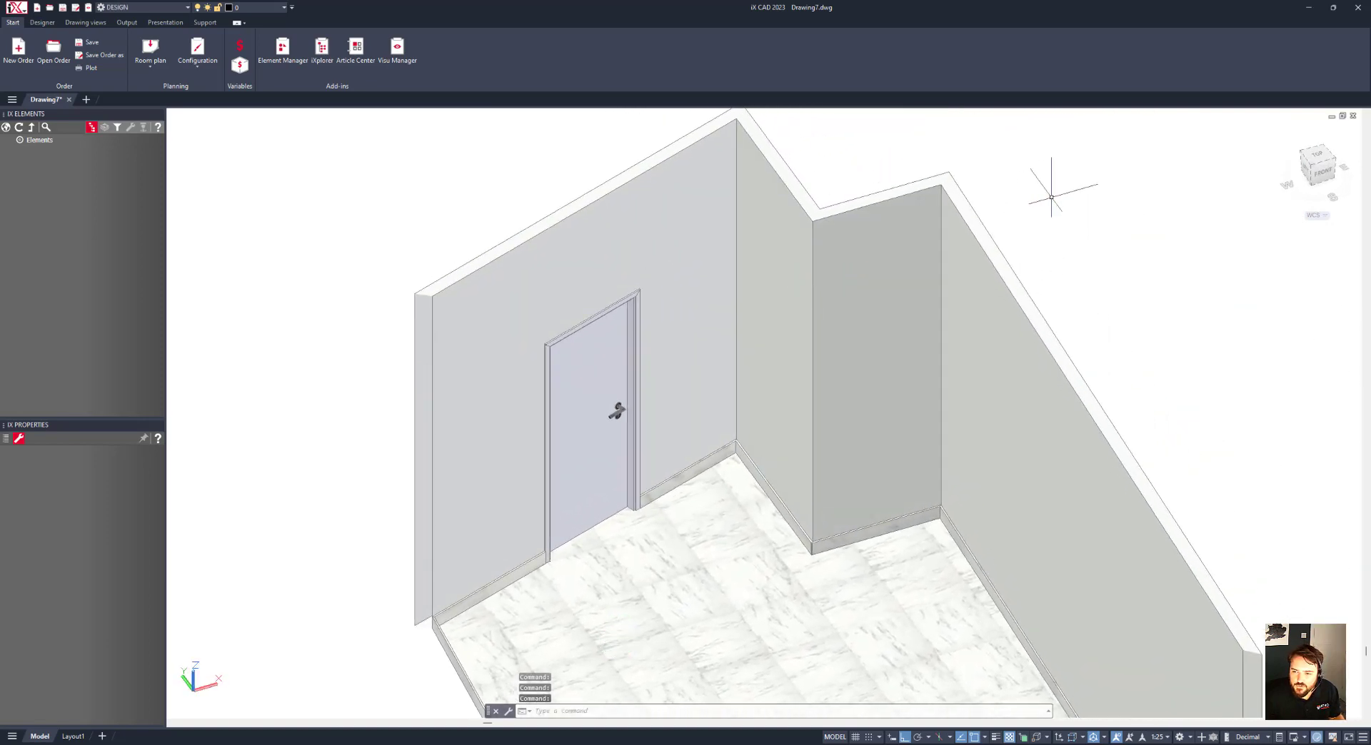
{"action": "middle_click_drag", "start_coordinate": [698, 535], "coordinate": [1184, 309], "text": "shift"}
{"action": "scroll", "coordinate": [357, 491], "scroll_direction": "up", "scroll_amount": 3}
- Return the room to the top view in a wireframe visual style, focused on its northwest corner
{"action": "left_click", "coordinate": [1318, 158]}
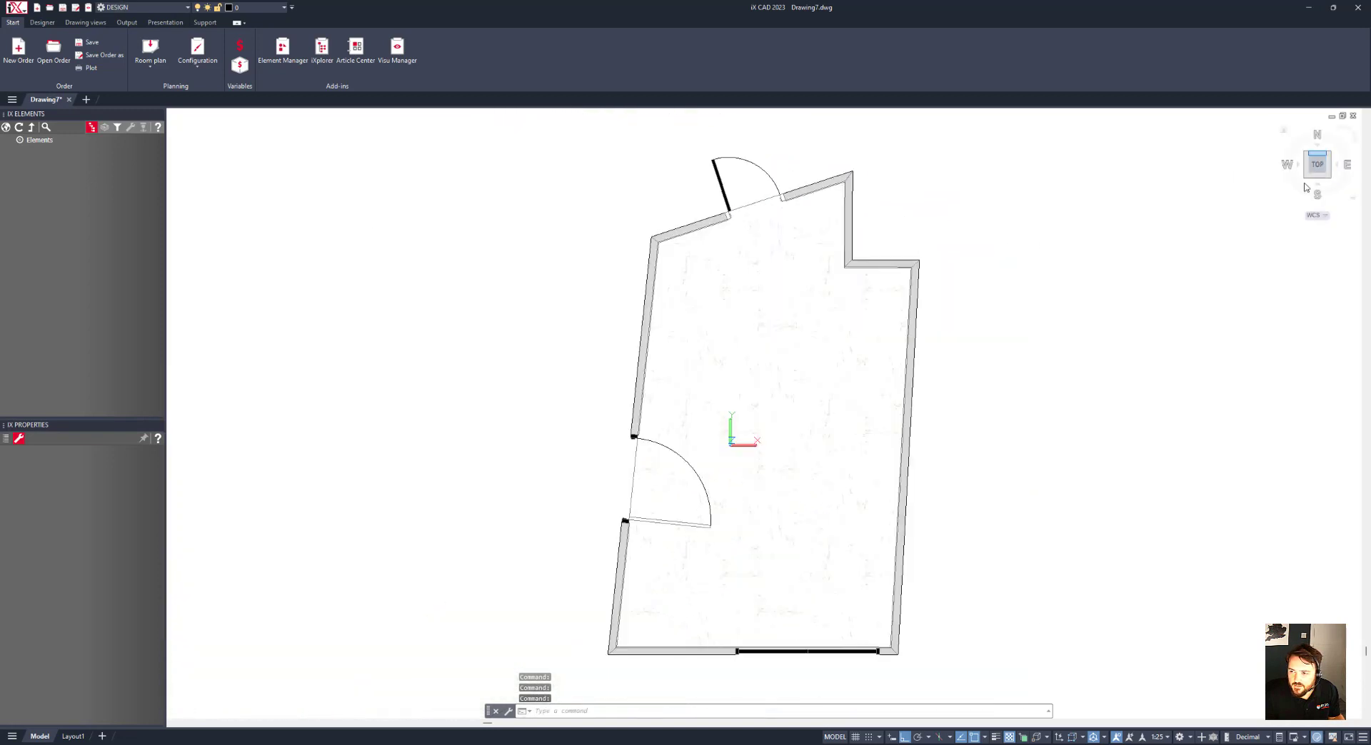
{"action": "left_click", "coordinate": [167, 24]}
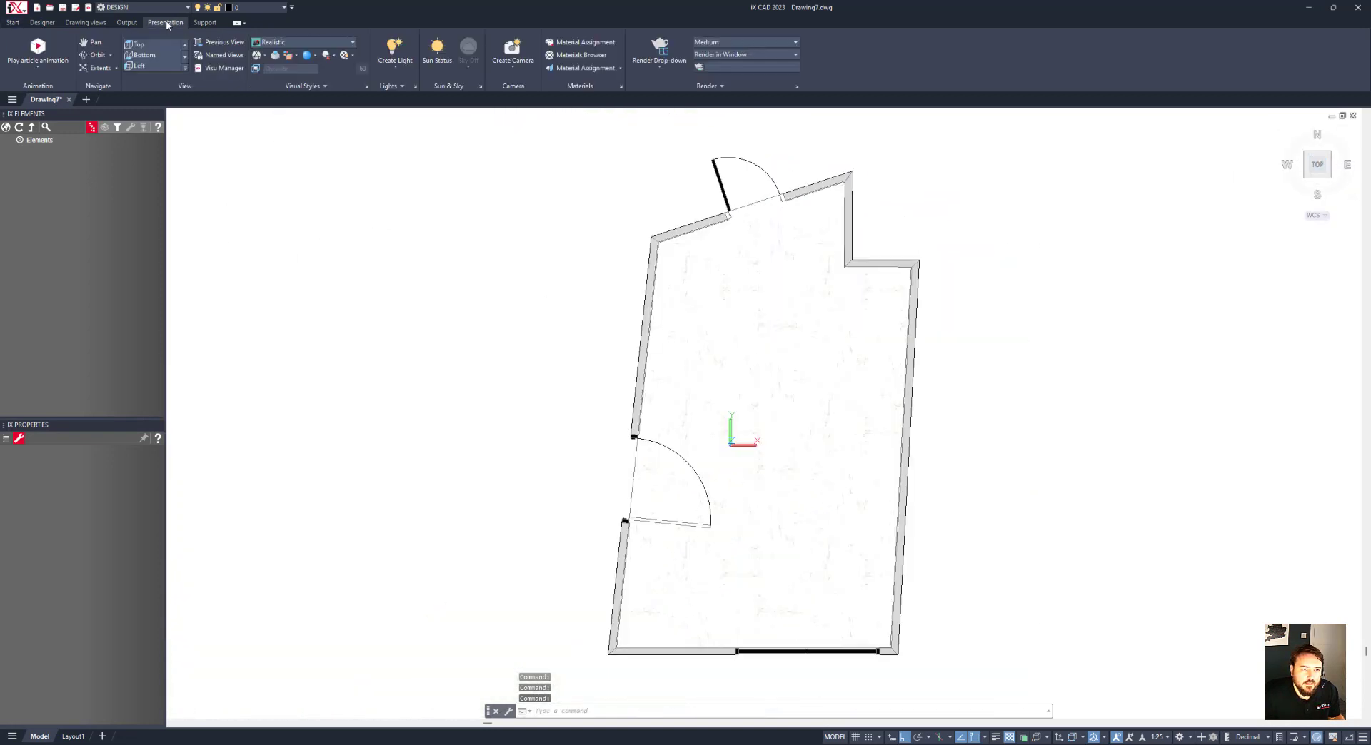
{"action": "left_click", "coordinate": [287, 44]}
{"action": "left_click", "coordinate": [361, 69]}
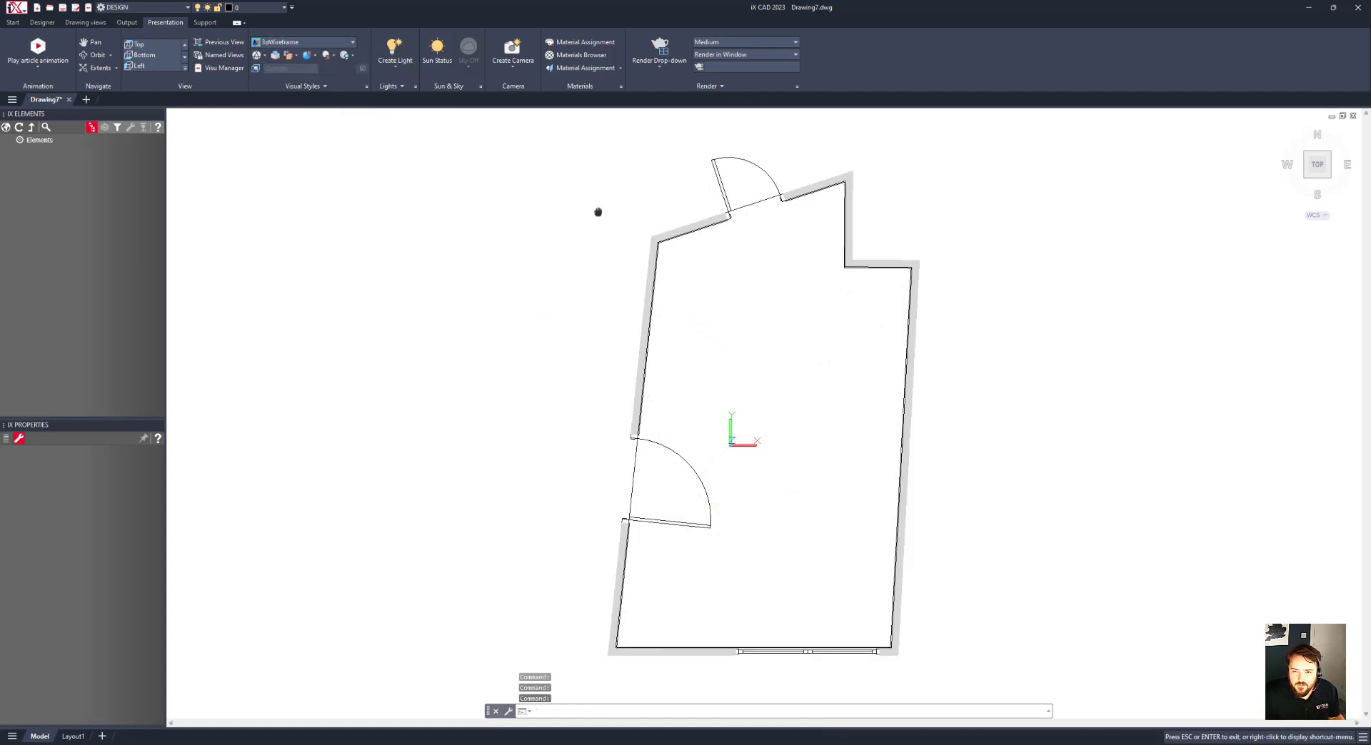
{"action": "middle_click_drag", "start_coordinate": [696, 220], "coordinate": [560, 263]}
{"action": "scroll", "coordinate": [561, 263], "scroll_direction": "up", "scroll_amount": 5}
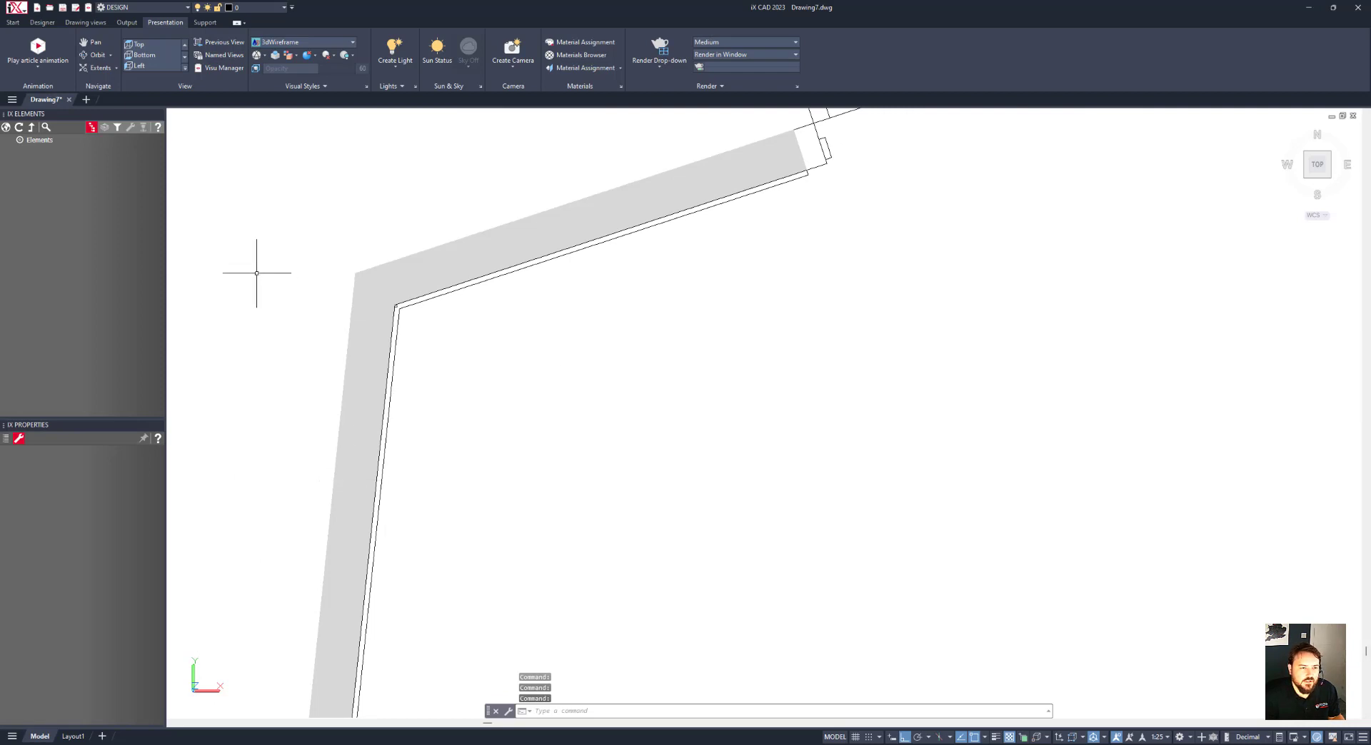
- Open the Article Center catalog's global settings, load the preset "Oak with Black Worktop" and apply it
{"action": "left_click", "coordinate": [12, 22]}
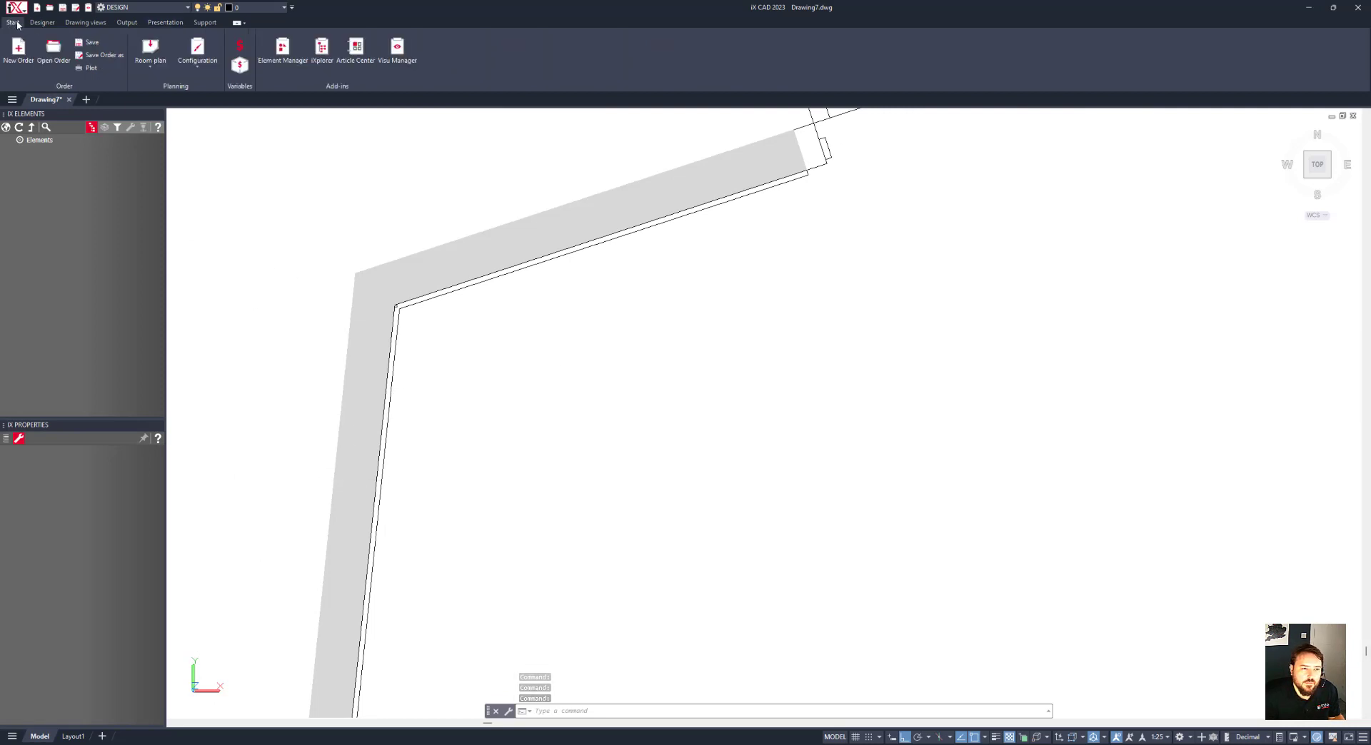
{"action": "left_click", "coordinate": [353, 49]}
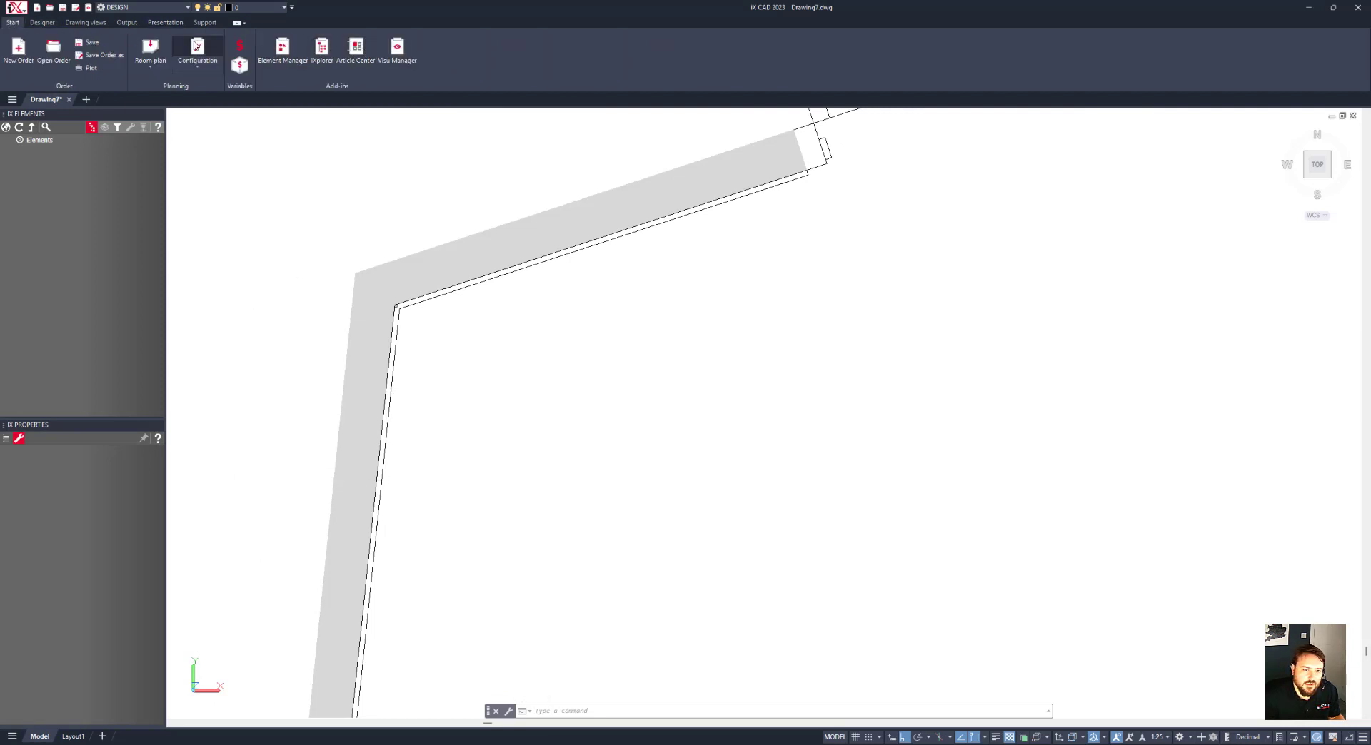
{"action": "left_click", "coordinate": [1307, 152]}
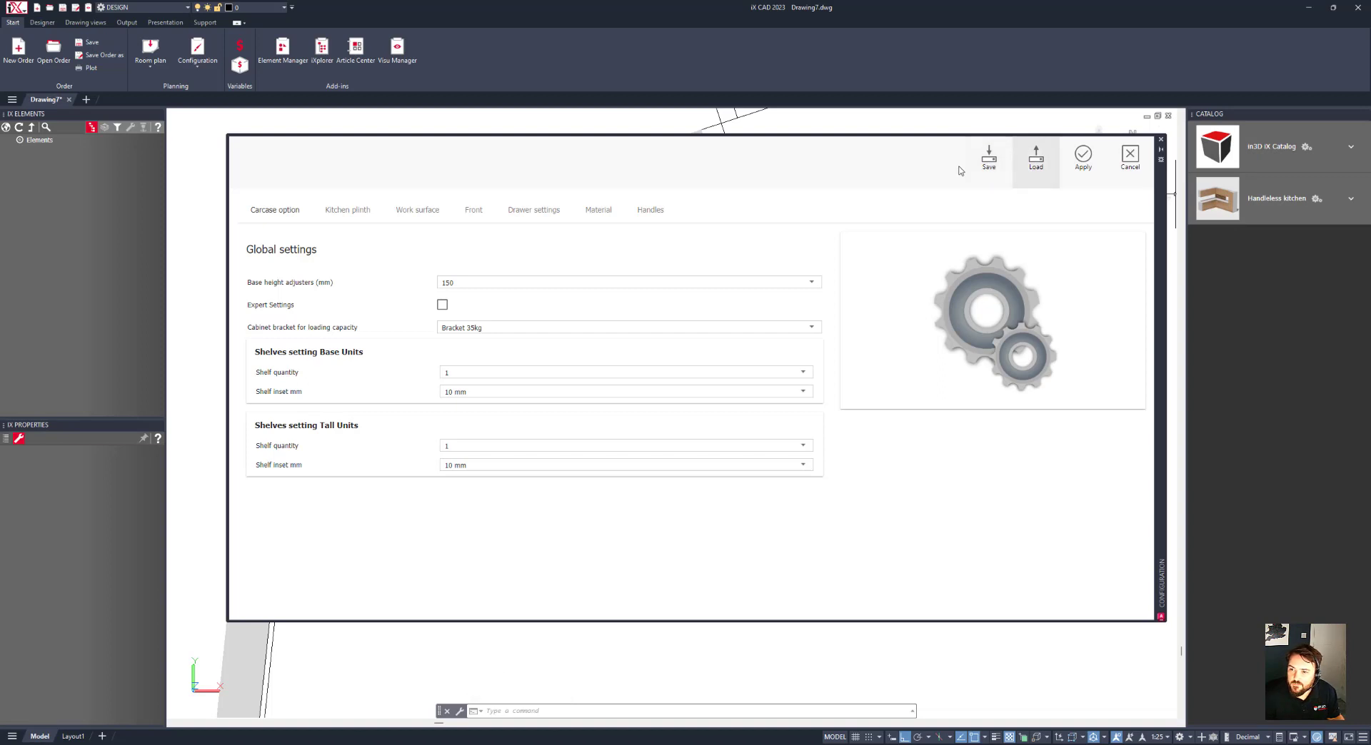
{"action": "left_click", "coordinate": [1041, 182]}
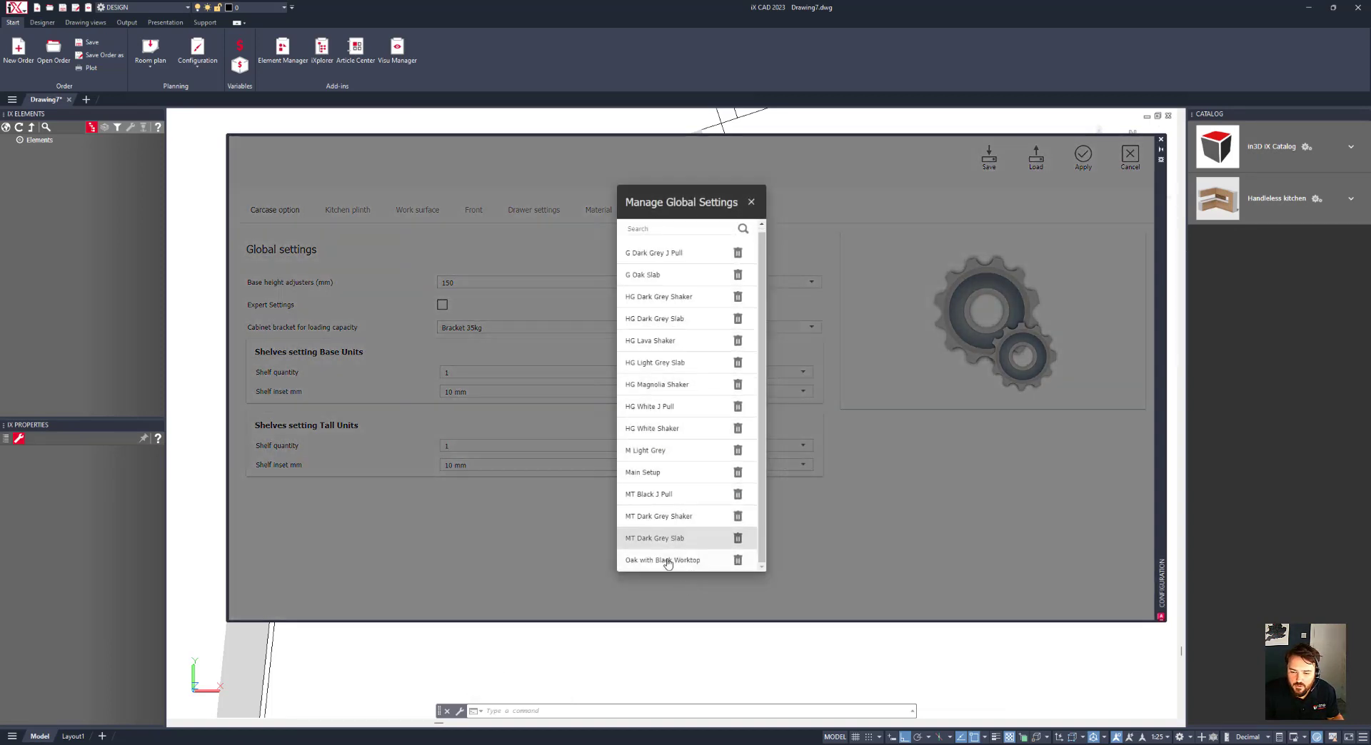
{"action": "left_click", "coordinate": [665, 562]}
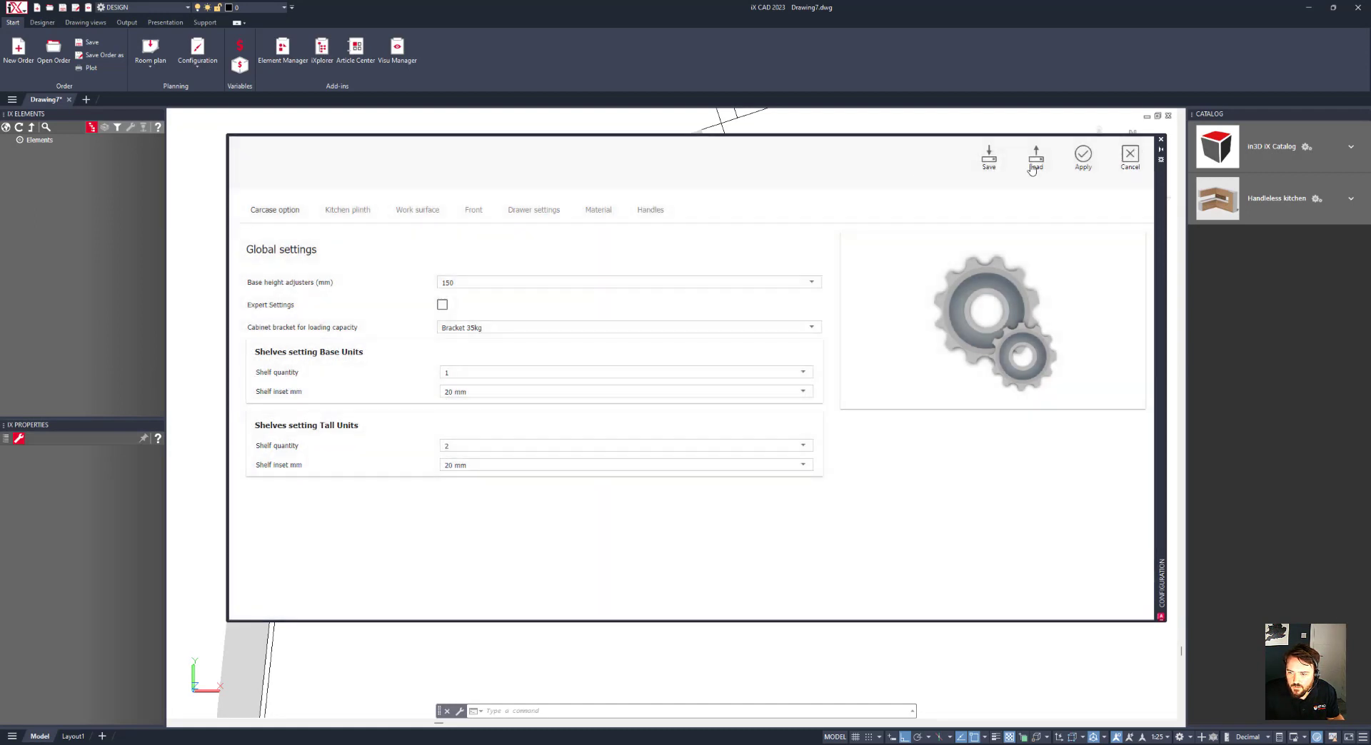
{"action": "left_click", "coordinate": [1083, 161]}
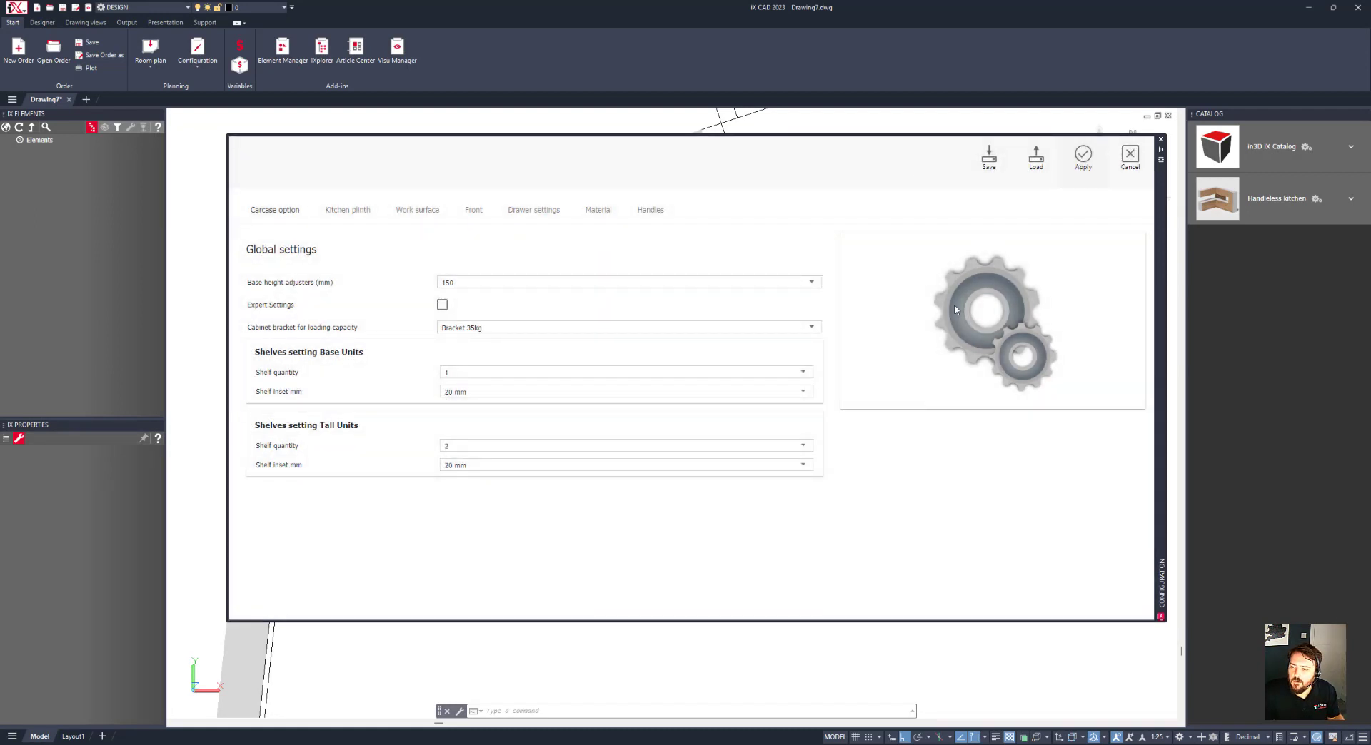
- Find the Base right filler (720mm) in the im3D iX Catalog with "bfr" and insert it on the west wall at the northwest corner
{"action": "left_click", "coordinate": [1272, 150]}
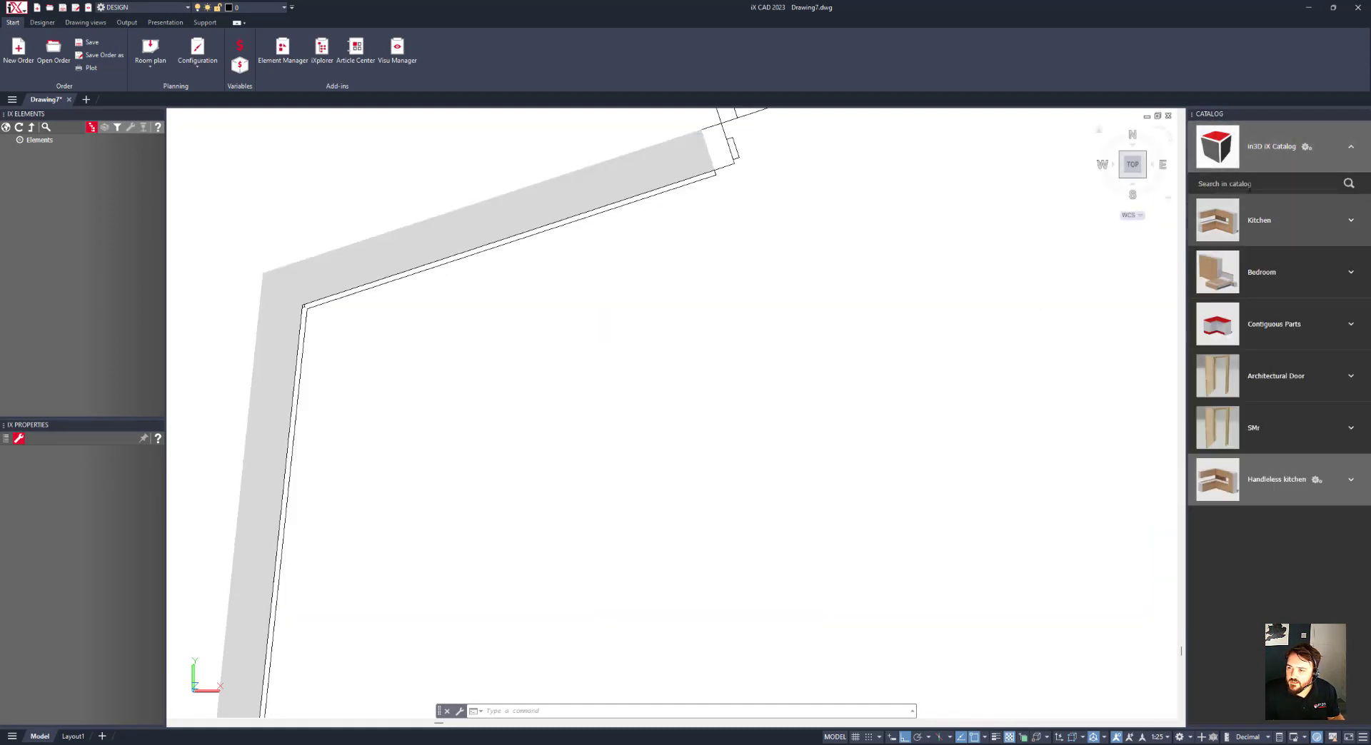
{"action": "type", "text": "bfr"}
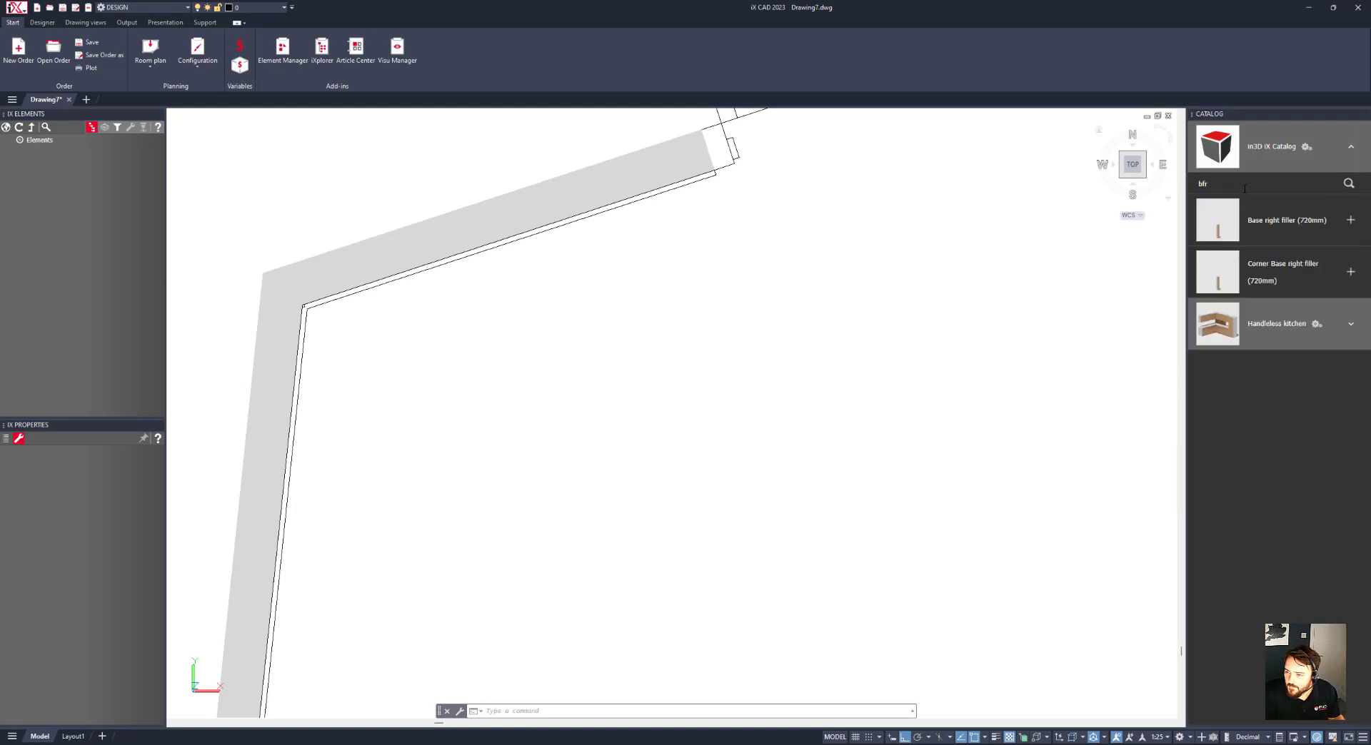
{"action": "left_click_drag", "start_coordinate": [1361, 223], "coordinate": [1300, 219]}
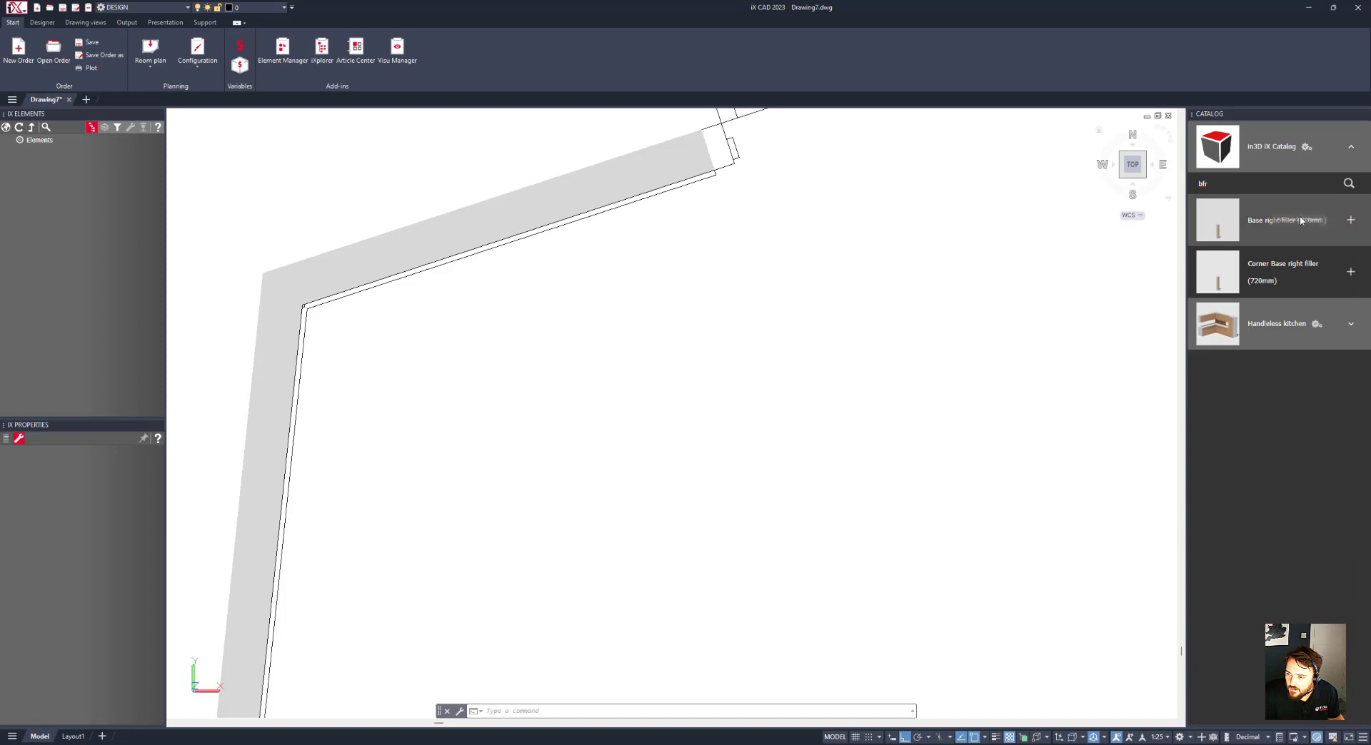
{"action": "left_click", "coordinate": [1351, 221]}
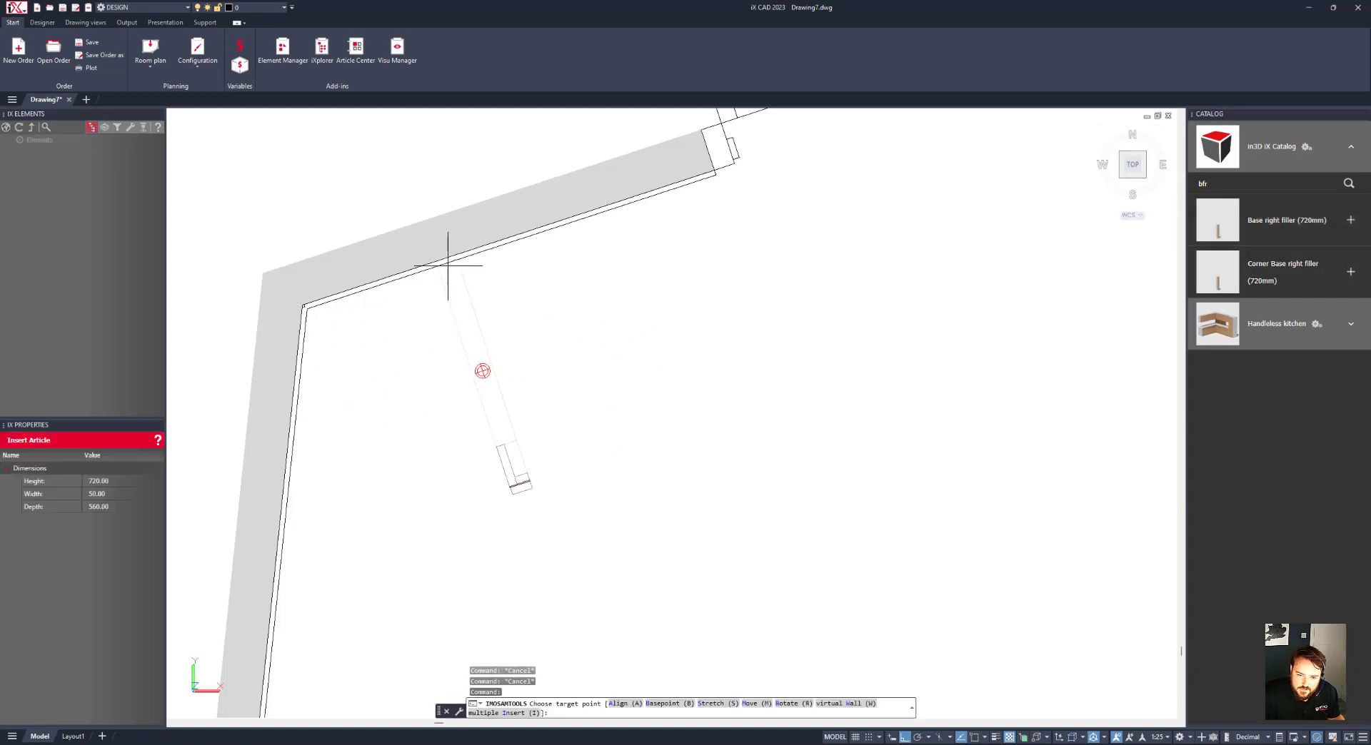
{"action": "scroll", "coordinate": [310, 312], "scroll_direction": "up", "scroll_amount": 2}
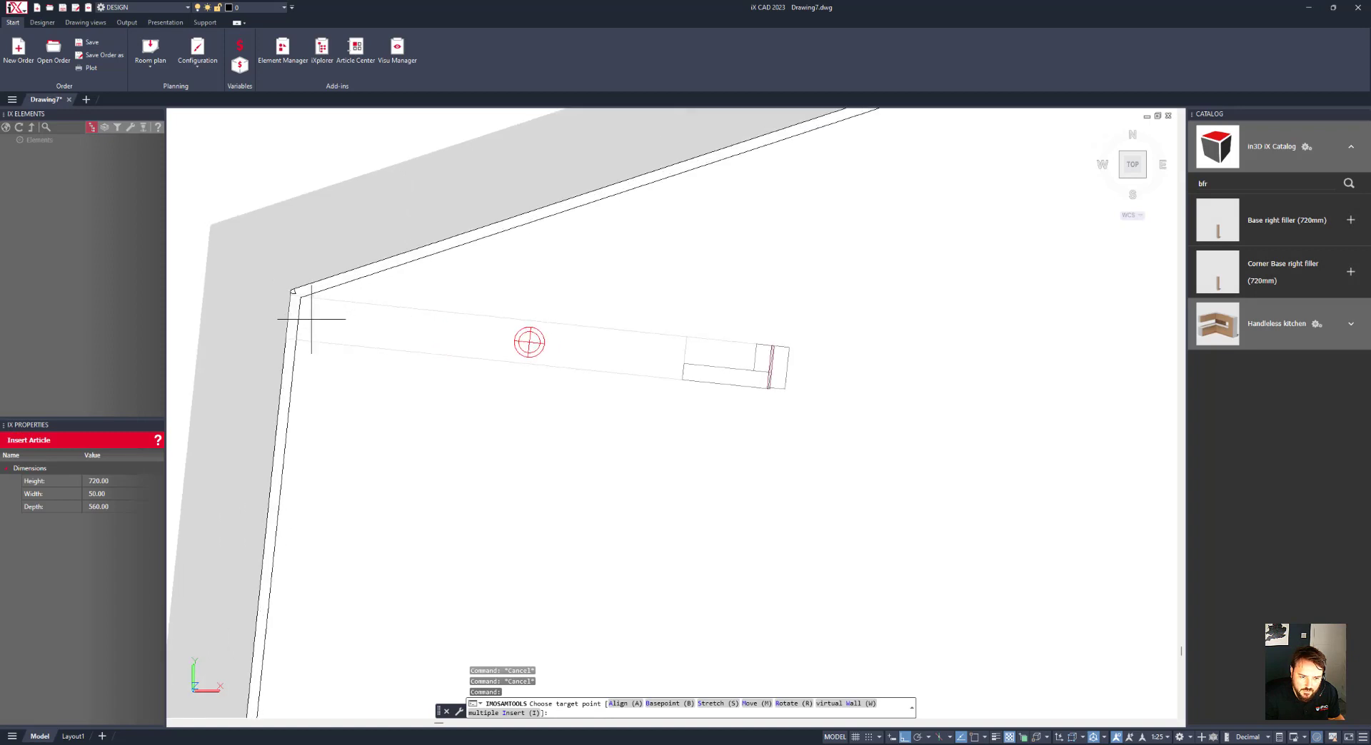
{"action": "left_click", "coordinate": [310, 313]}
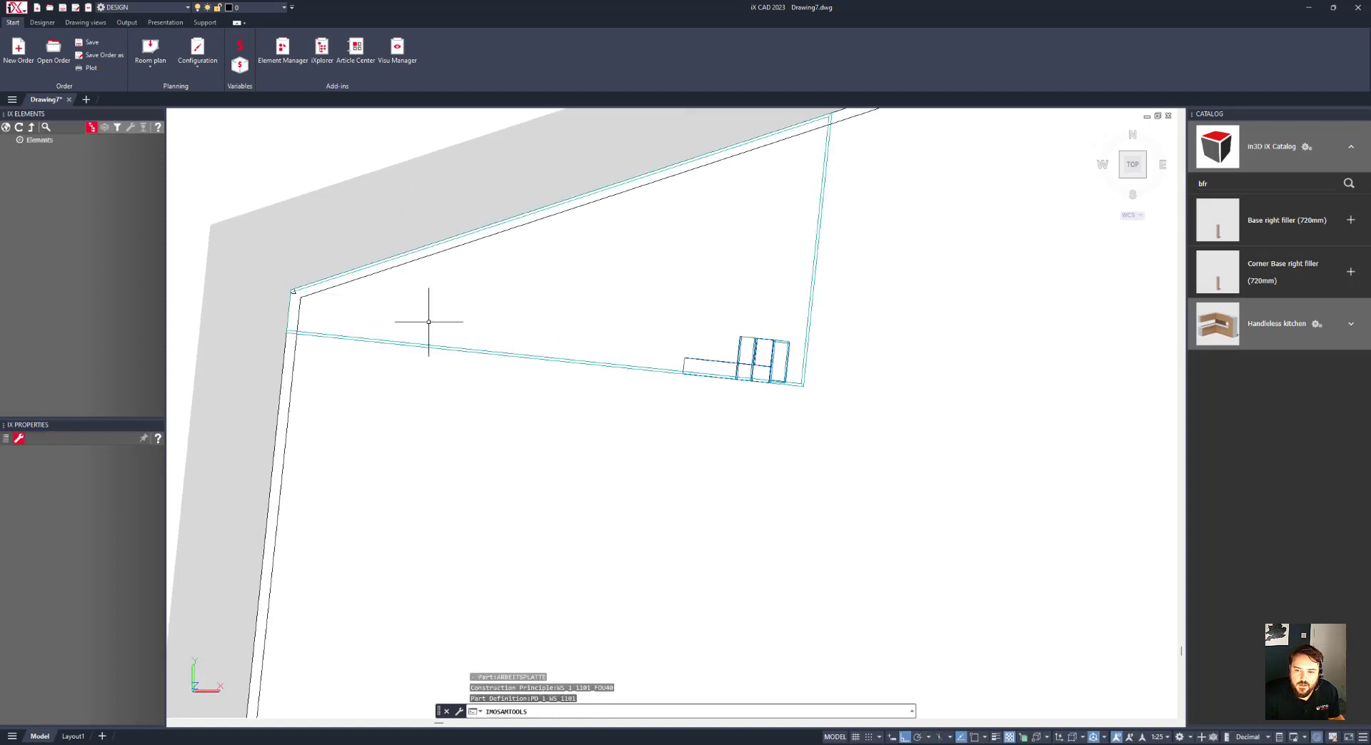
- Find the Base unit two drawers (720mm) with "b2d" and insert it on the west wall beside the corner filler
{"action": "scroll", "coordinate": [444, 316], "scroll_direction": "down", "scroll_amount": 2}
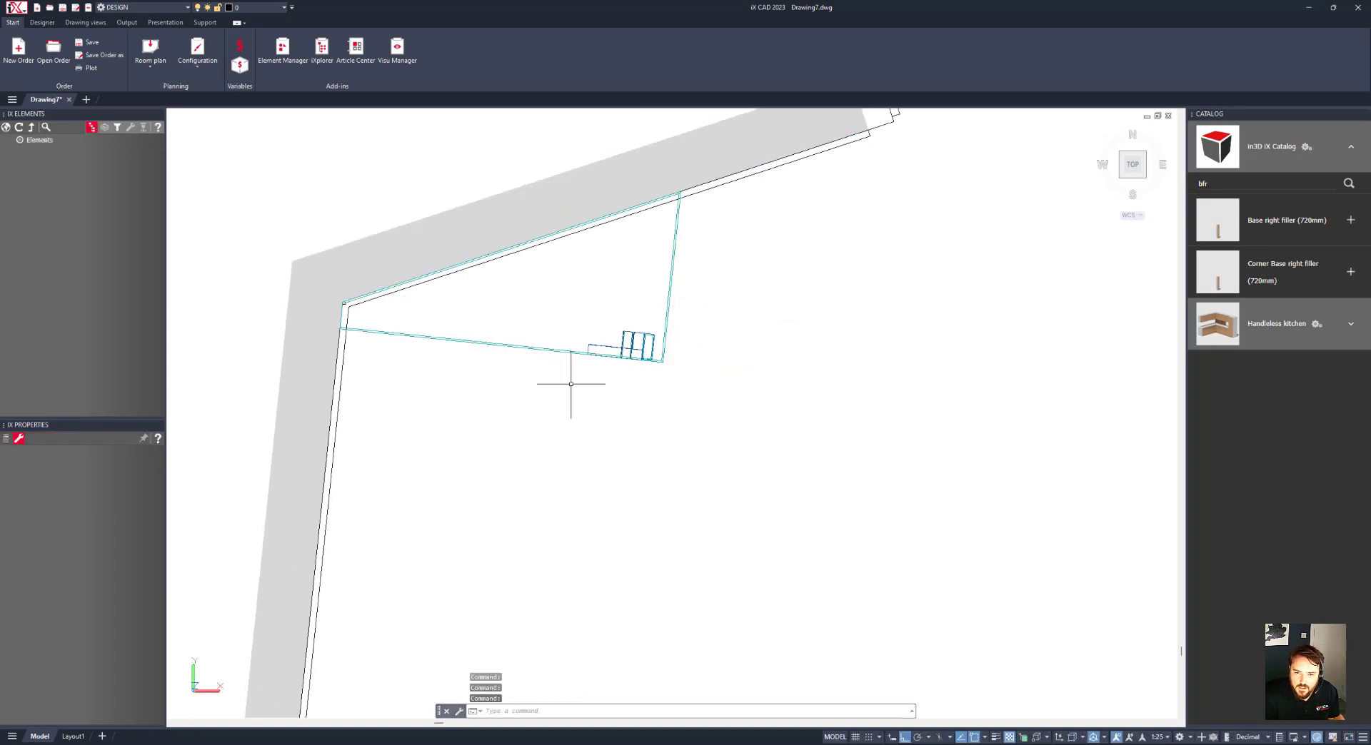
{"action": "scroll", "coordinate": [582, 407], "scroll_direction": "down", "scroll_amount": 2}
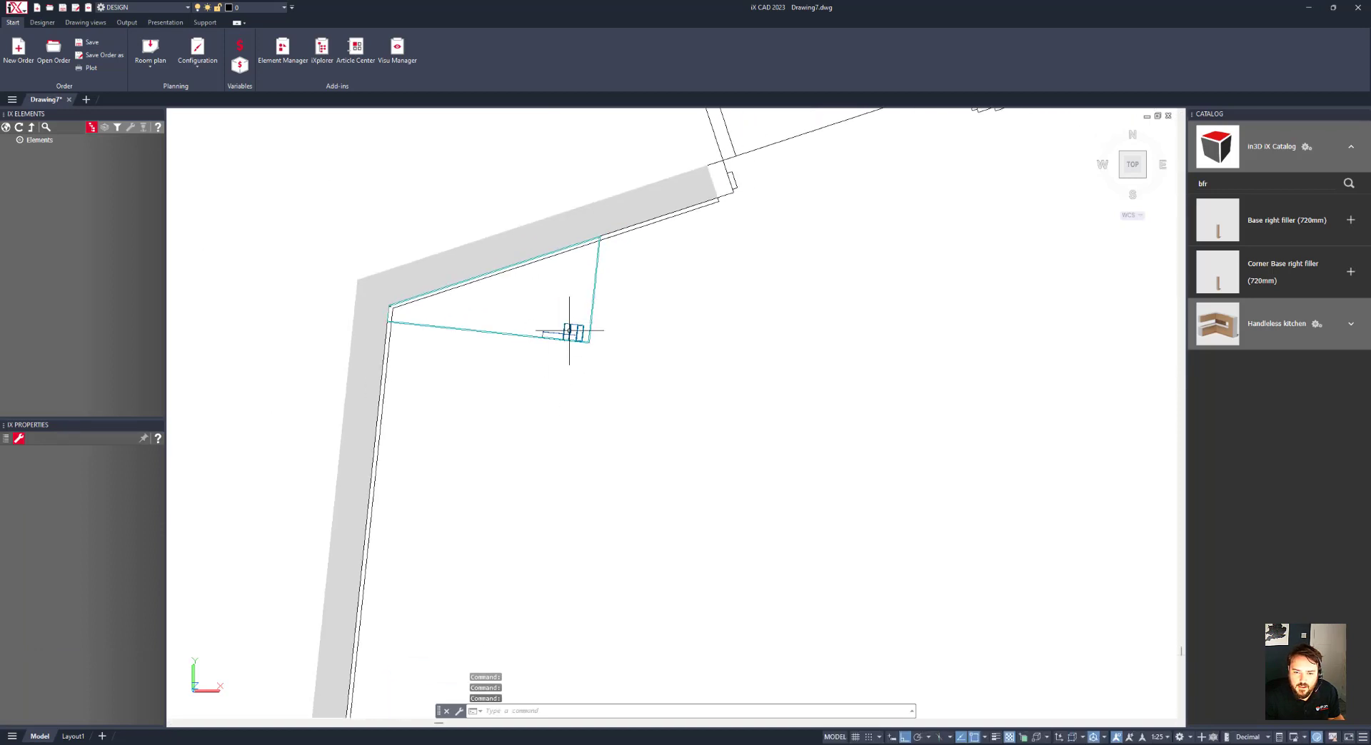
{"action": "scroll", "coordinate": [584, 293], "scroll_direction": "up", "scroll_amount": 3}
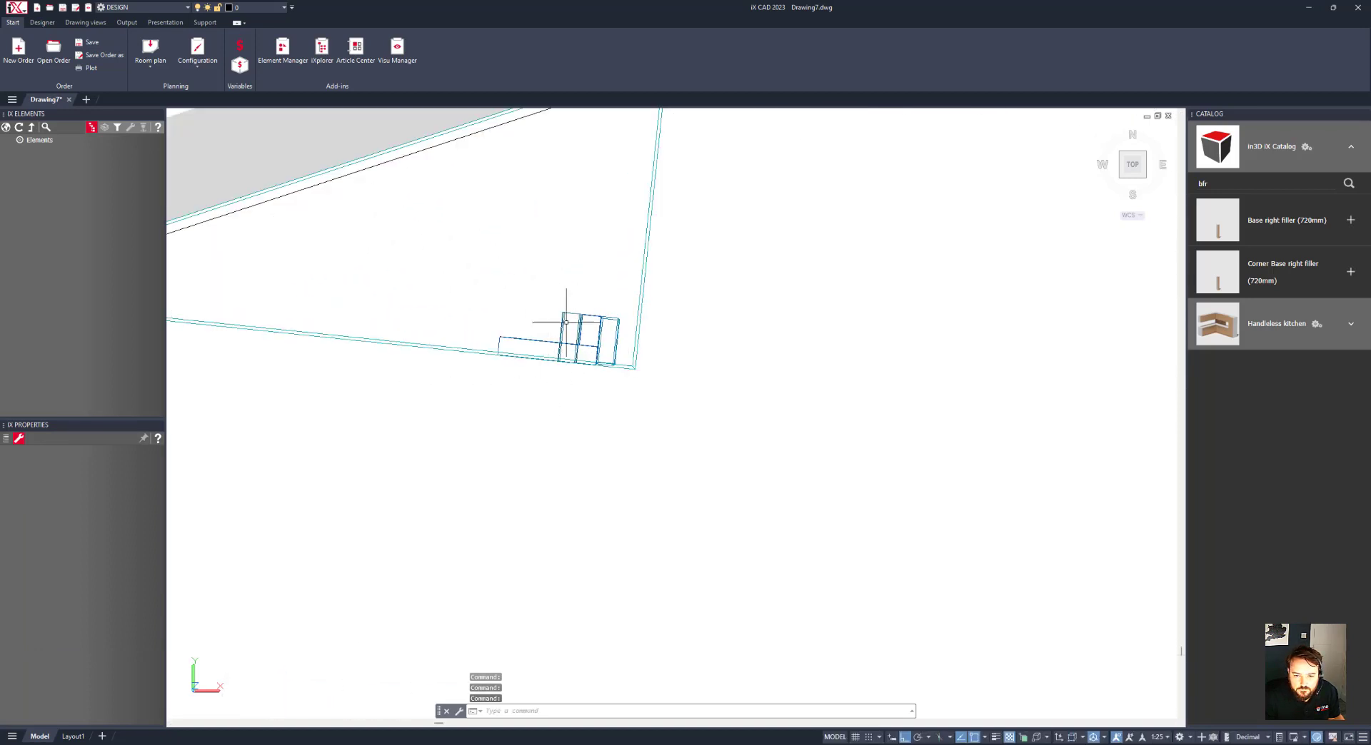
{"action": "scroll", "coordinate": [560, 307], "scroll_direction": "down", "scroll_amount": 3}
{"action": "scroll", "coordinate": [540, 332], "scroll_direction": "down", "scroll_amount": 3}
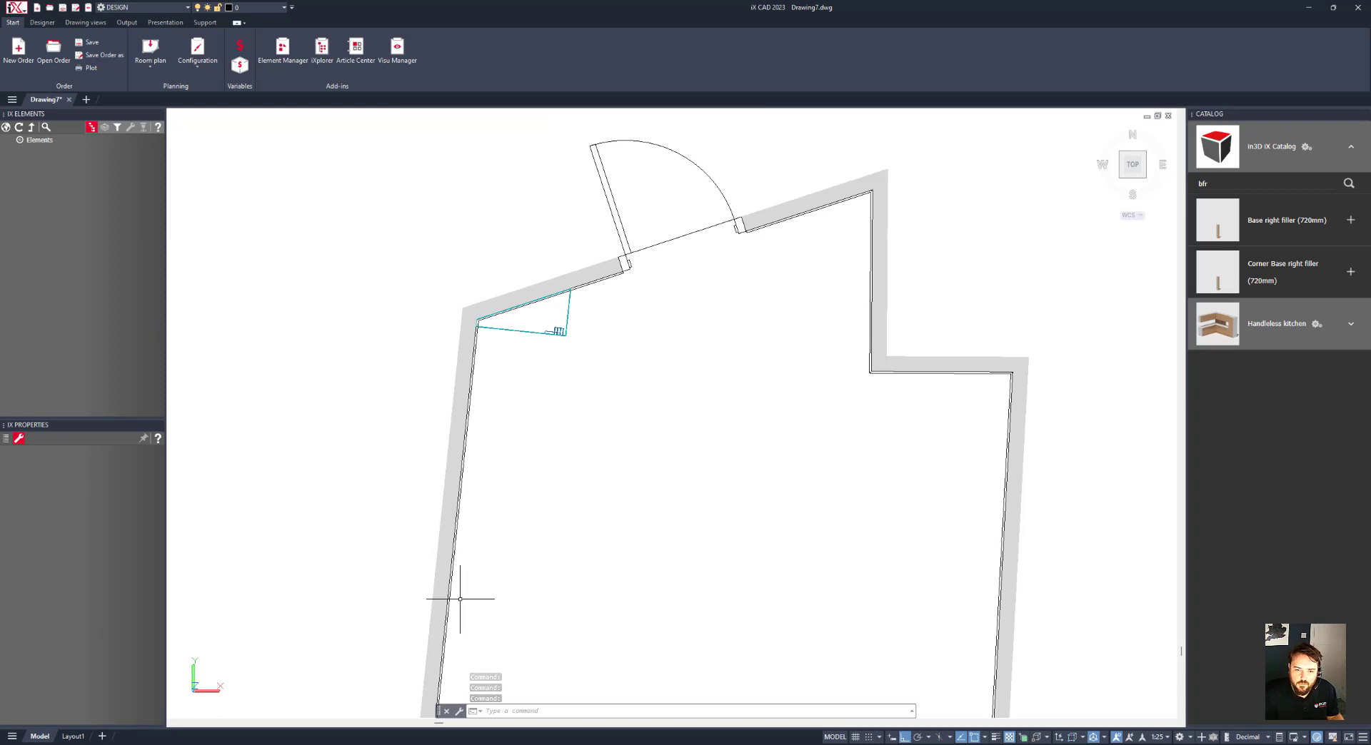
{"action": "middle_click_drag", "start_coordinate": [491, 388], "coordinate": [495, 282]}
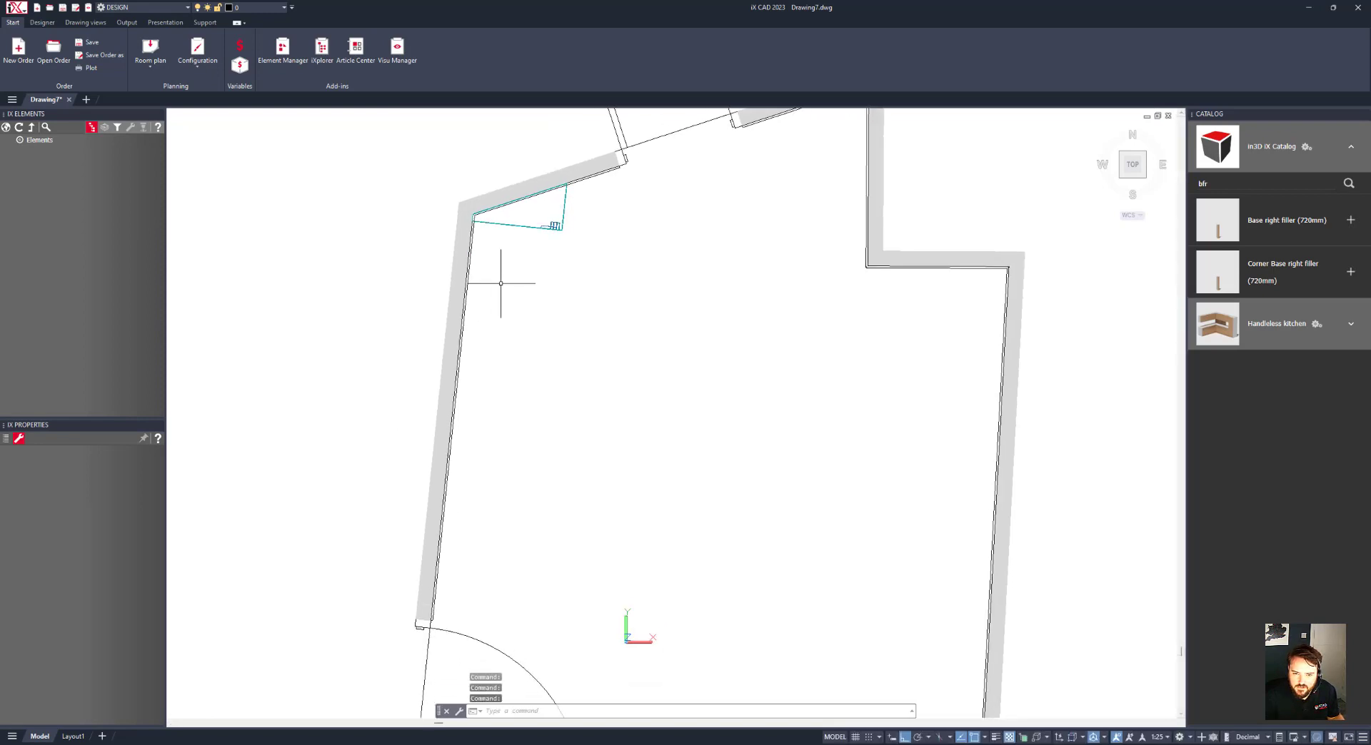
{"action": "left_click", "coordinate": [1216, 183]}
{"action": "type", "text": "b2d"}
{"action": "key", "text": "Return"}
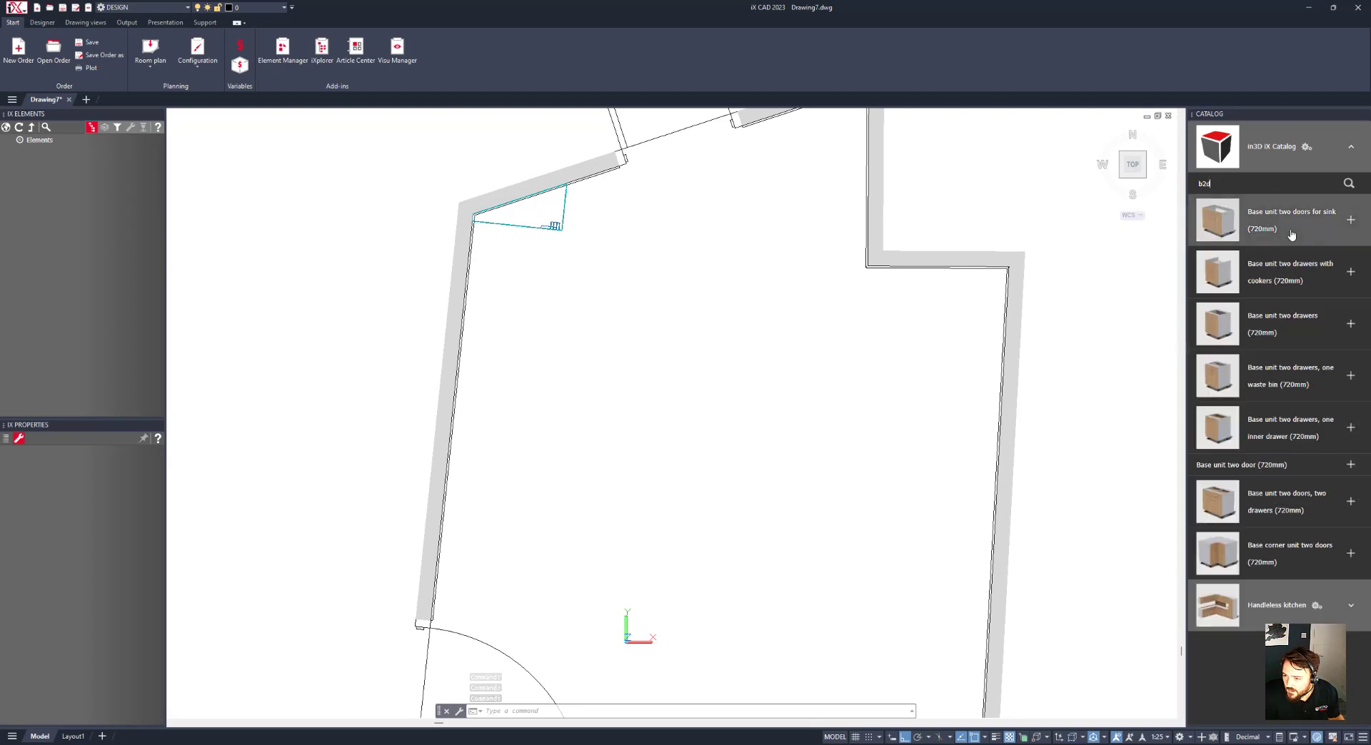
{"action": "left_click", "coordinate": [1350, 325]}
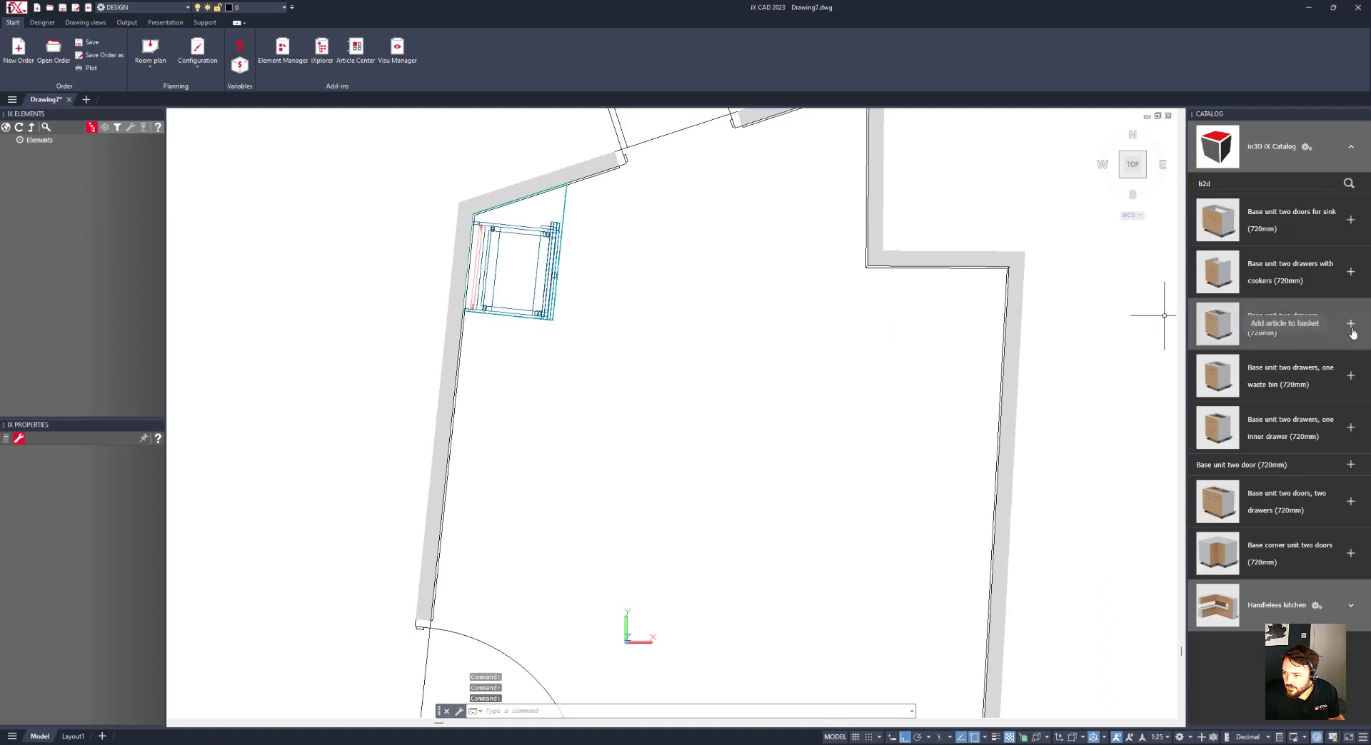
- Extend the west wall run with 720mm base units: two drawers with one inner drawer, two drawers, and two drawers with one waste bin
{"action": "left_click", "coordinate": [1350, 427]}
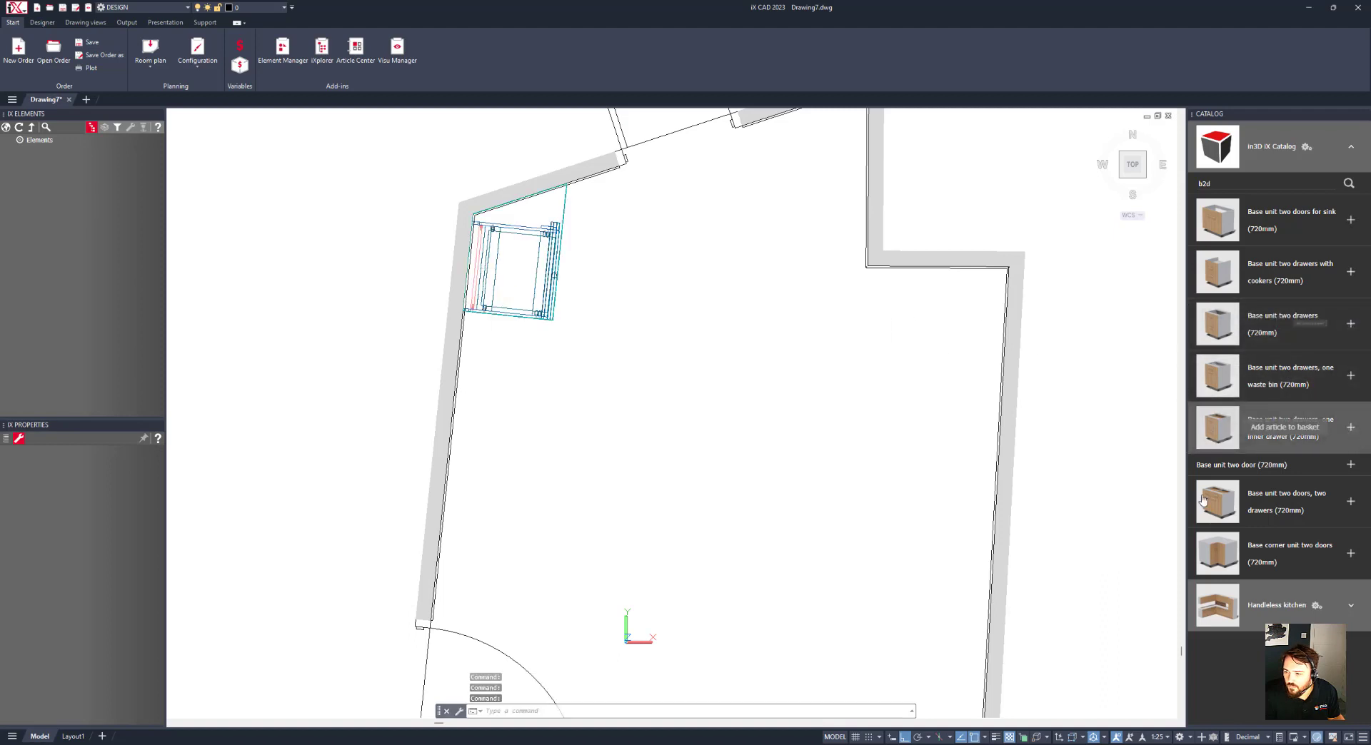
{"action": "left_click", "coordinate": [500, 361]}
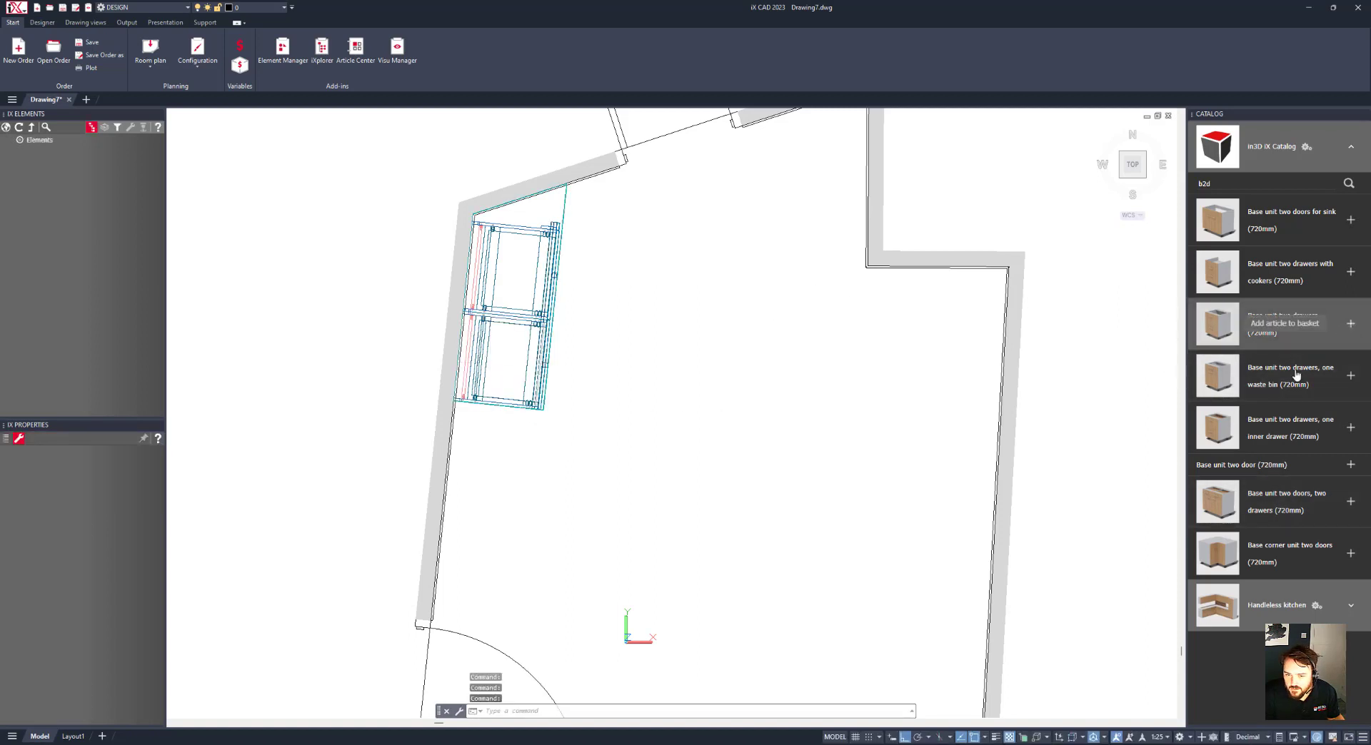
{"action": "left_click", "coordinate": [1342, 335]}
{"action": "key", "text": "Escape"}
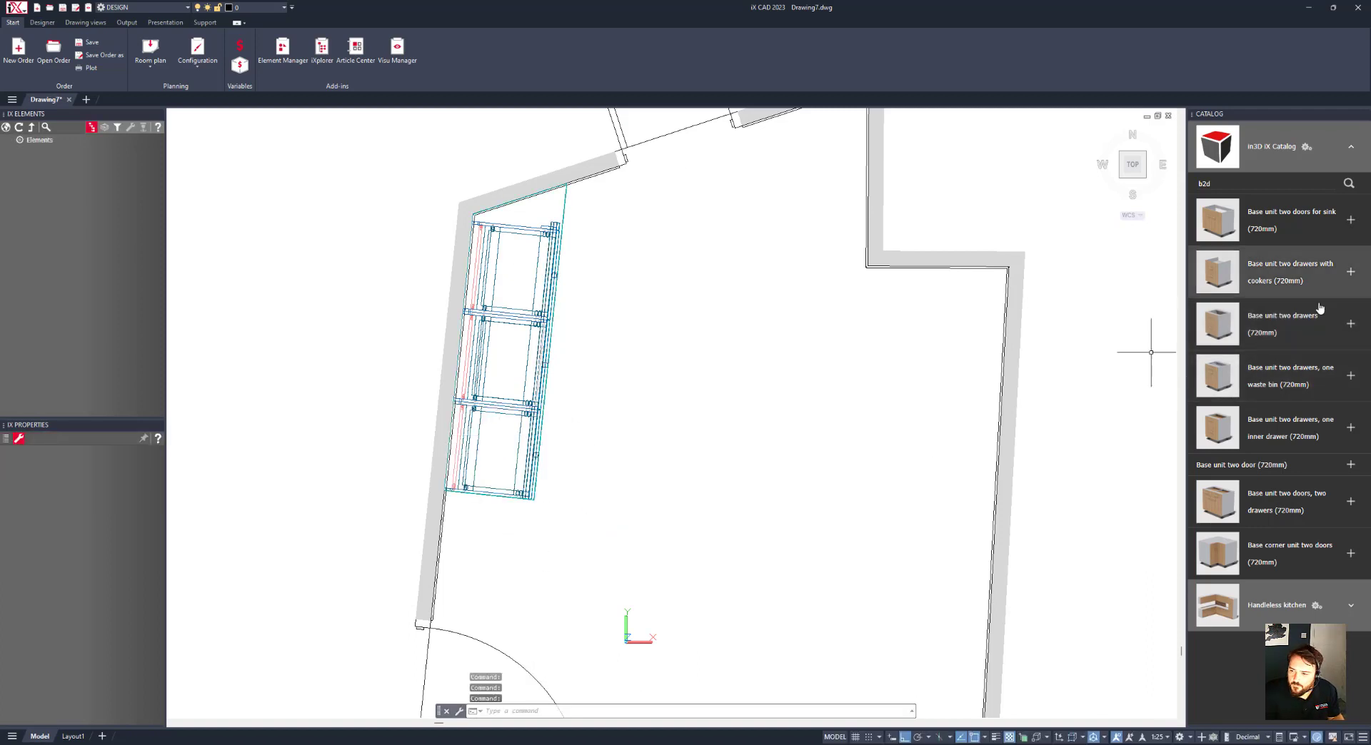
{"action": "left_click", "coordinate": [1350, 376]}
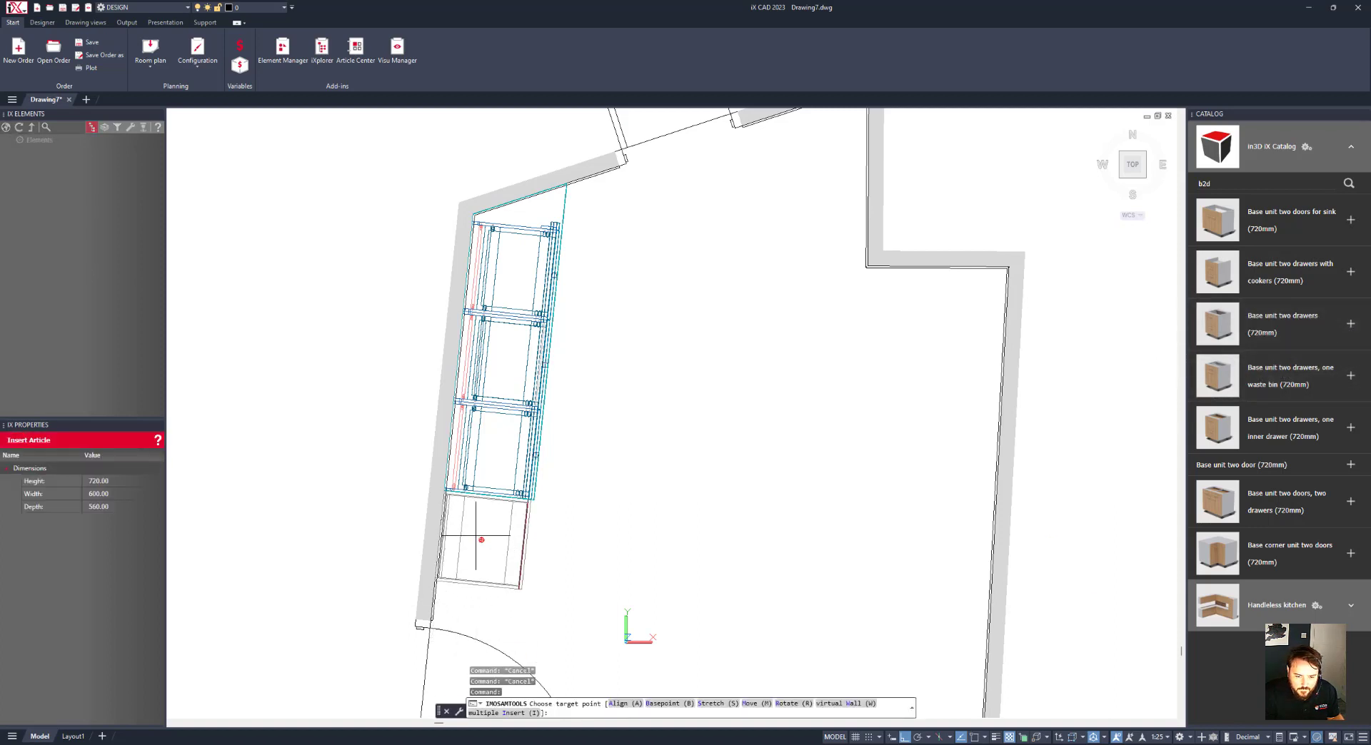
{"action": "key", "text": "Escape"}
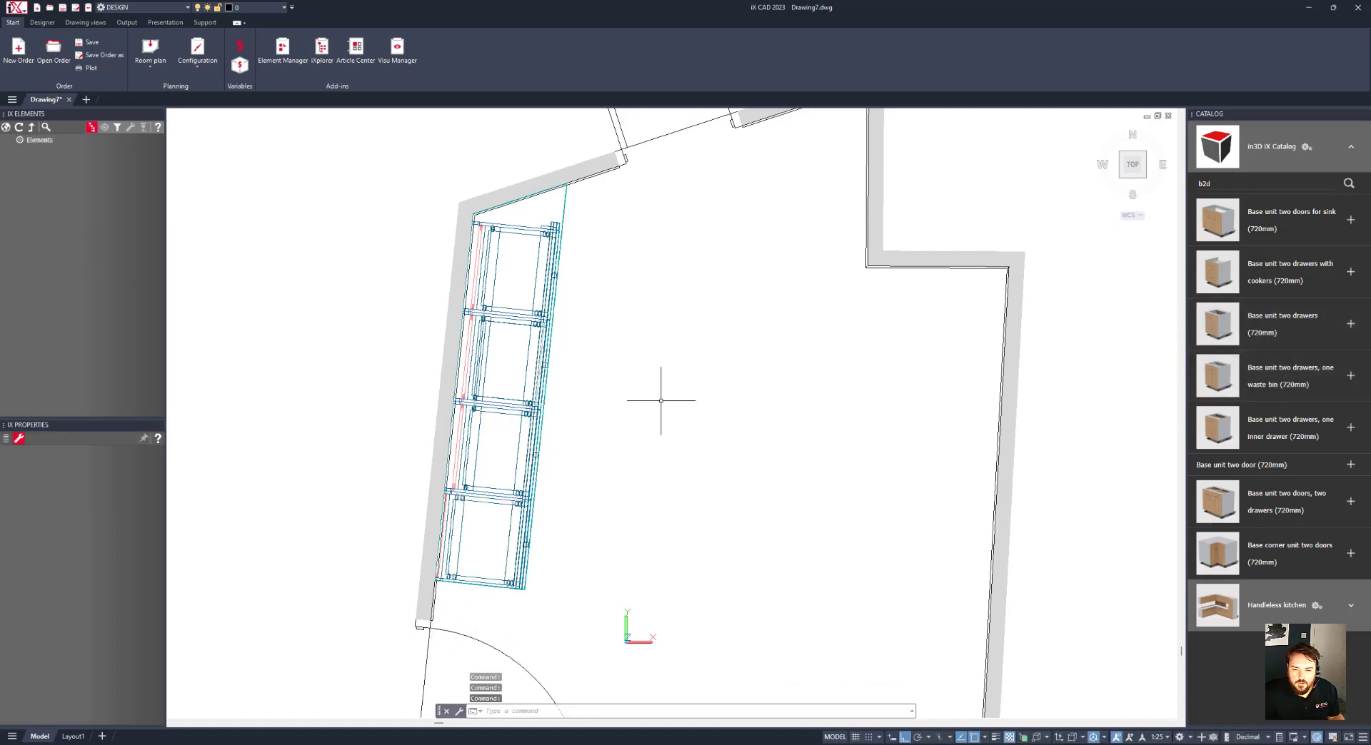
- Copy the right filler from the west run to the east corner of the recess, against its north wall
{"action": "middle_click_drag", "start_coordinate": [750, 311], "coordinate": [655, 383]}
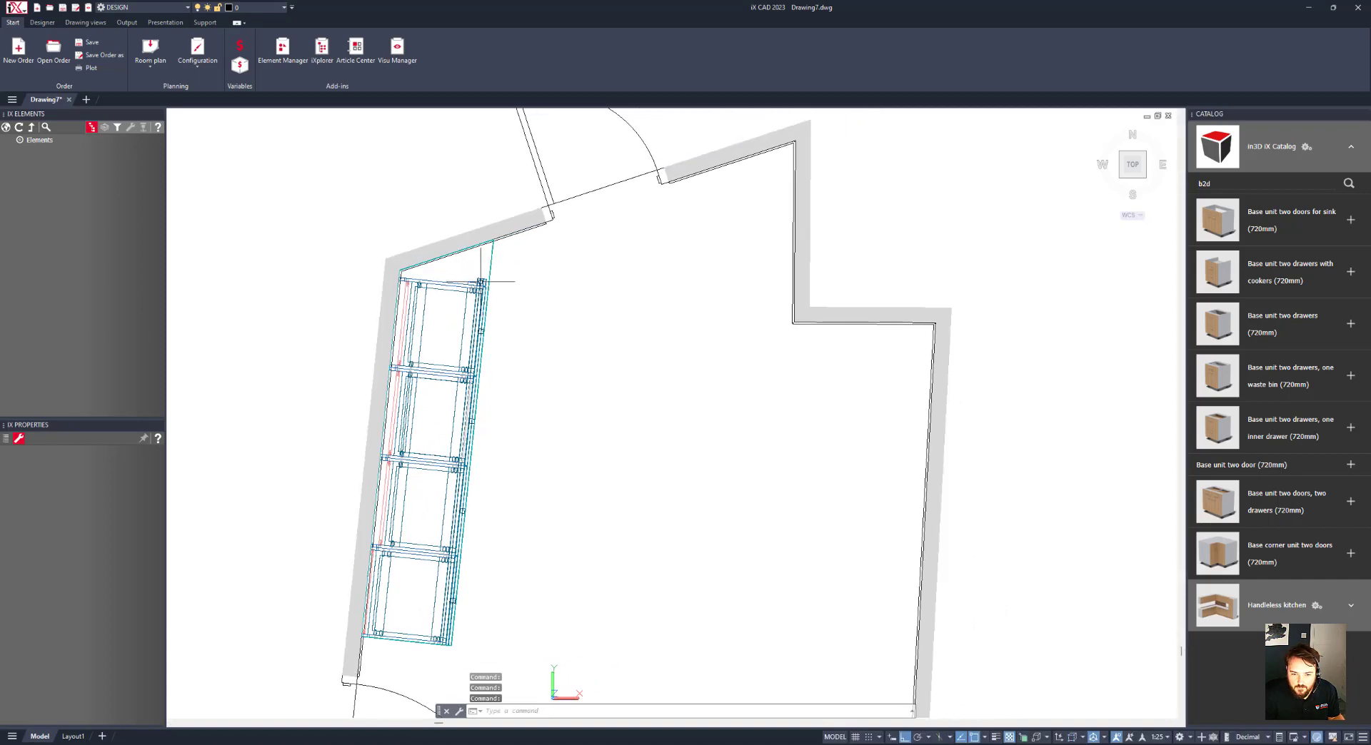
{"action": "right_click", "coordinate": [573, 285]}
{"action": "left_click", "coordinate": [614, 337]}
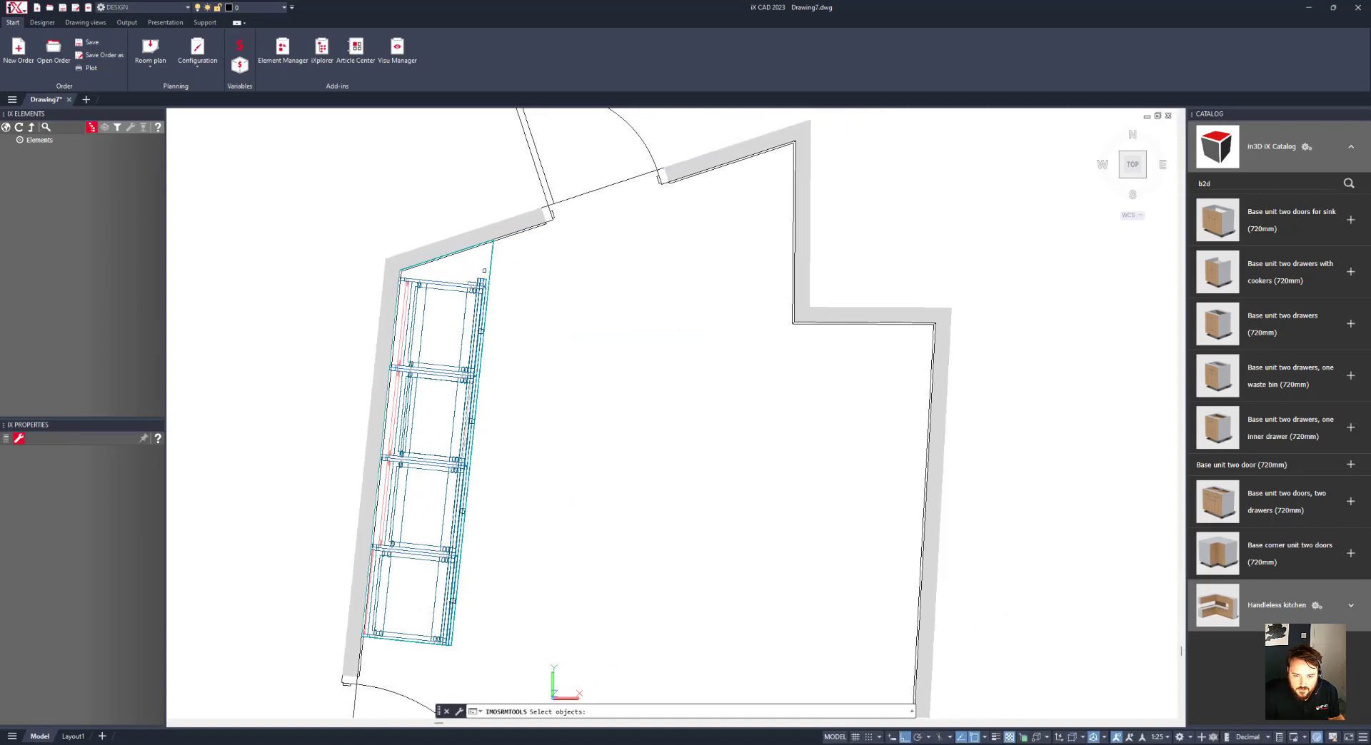
{"action": "left_click", "coordinate": [480, 281]}
{"action": "key", "text": "Return"}
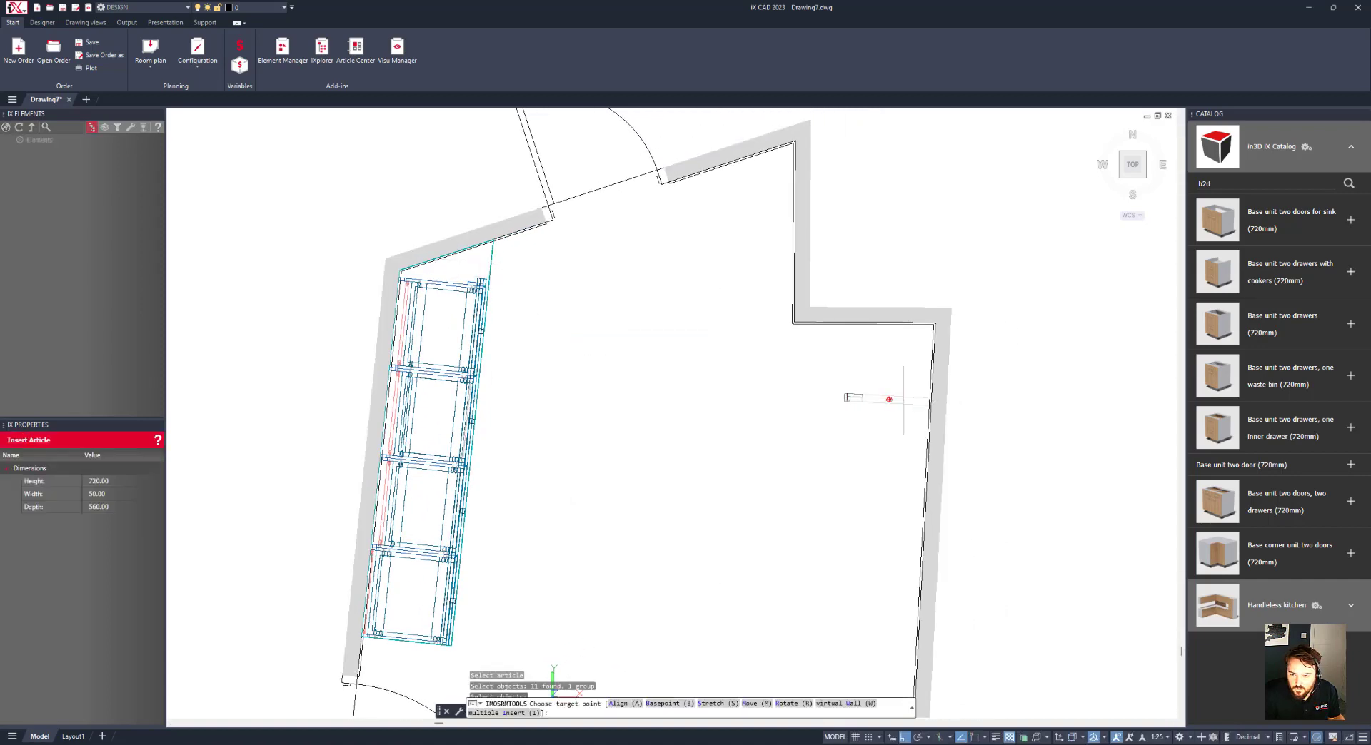
{"action": "scroll", "coordinate": [907, 378], "scroll_direction": "up", "scroll_amount": 5}
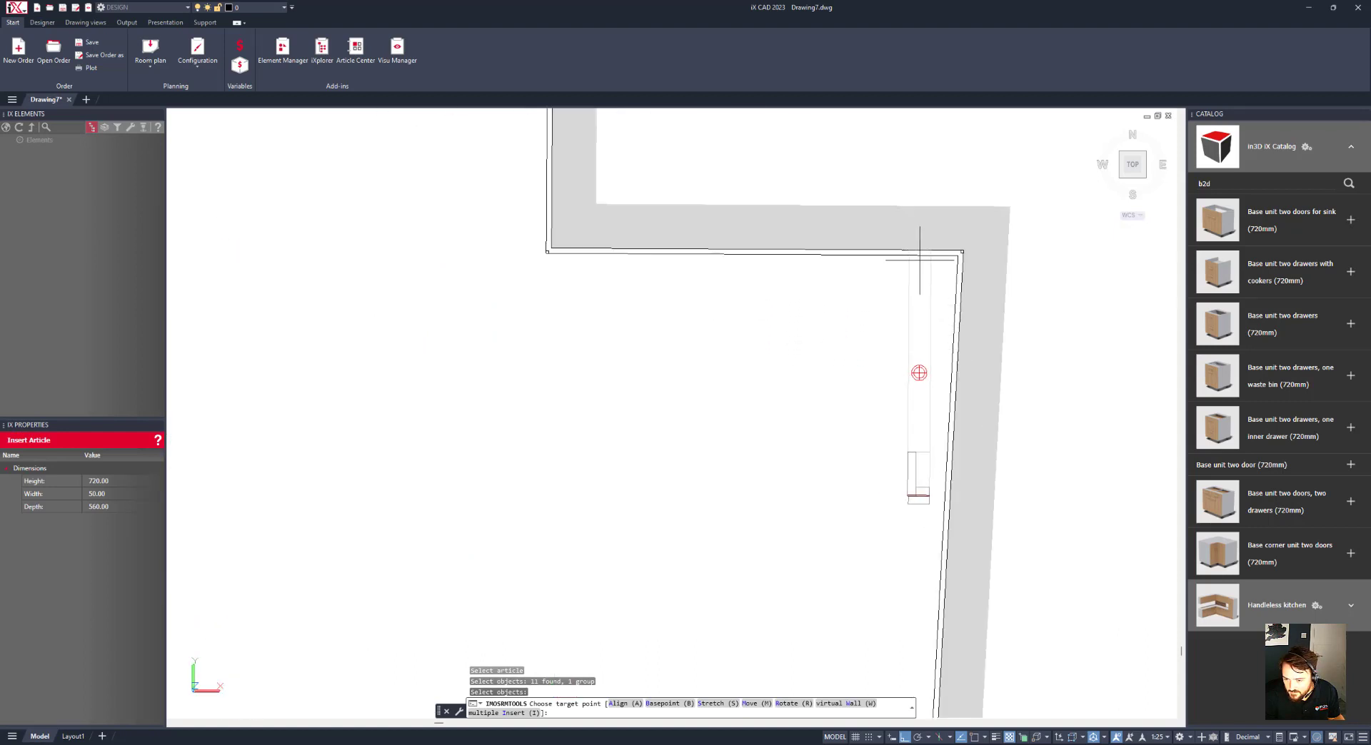
{"action": "left_click", "coordinate": [926, 260]}
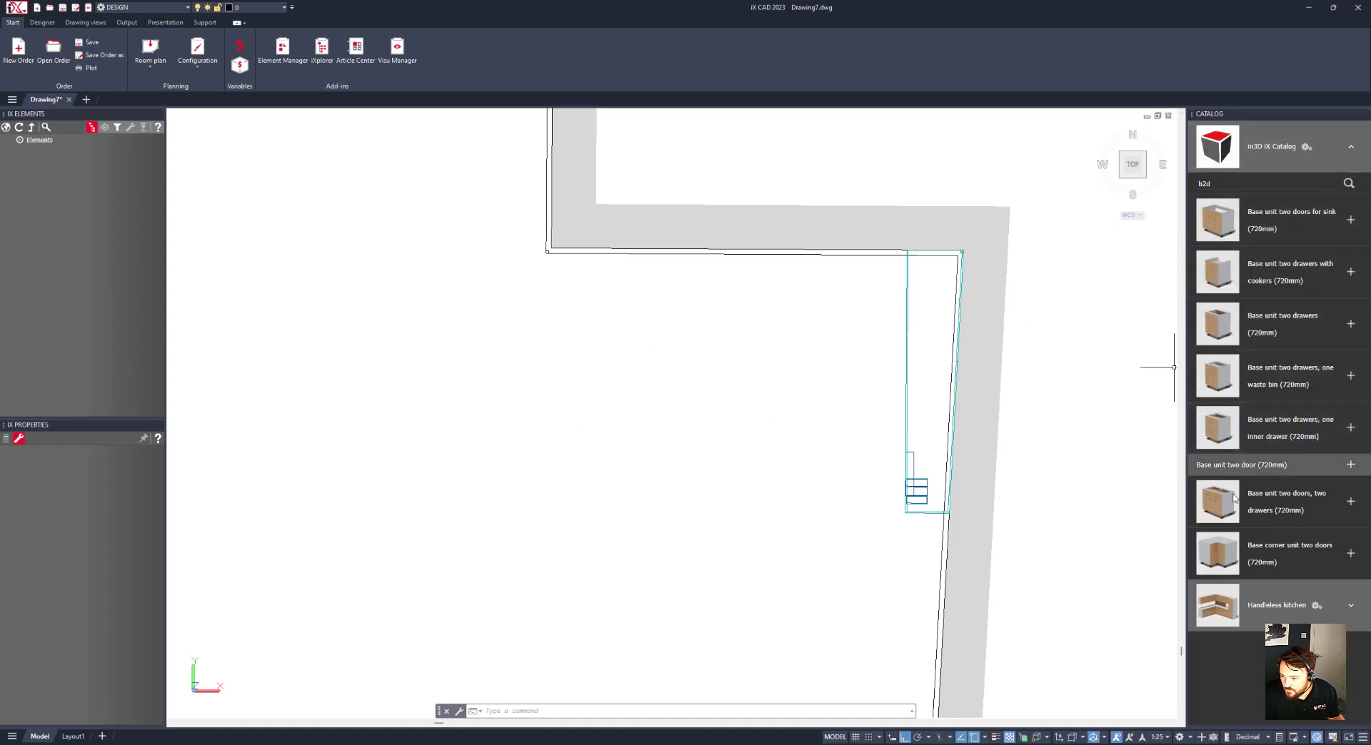
- Insert the Base unit two doors, two drawers (720mm) beside the recess filler and stretch its width to the endpoint of the recess's outer wall corner
{"action": "mouse_move", "coordinate": [1205, 506]}
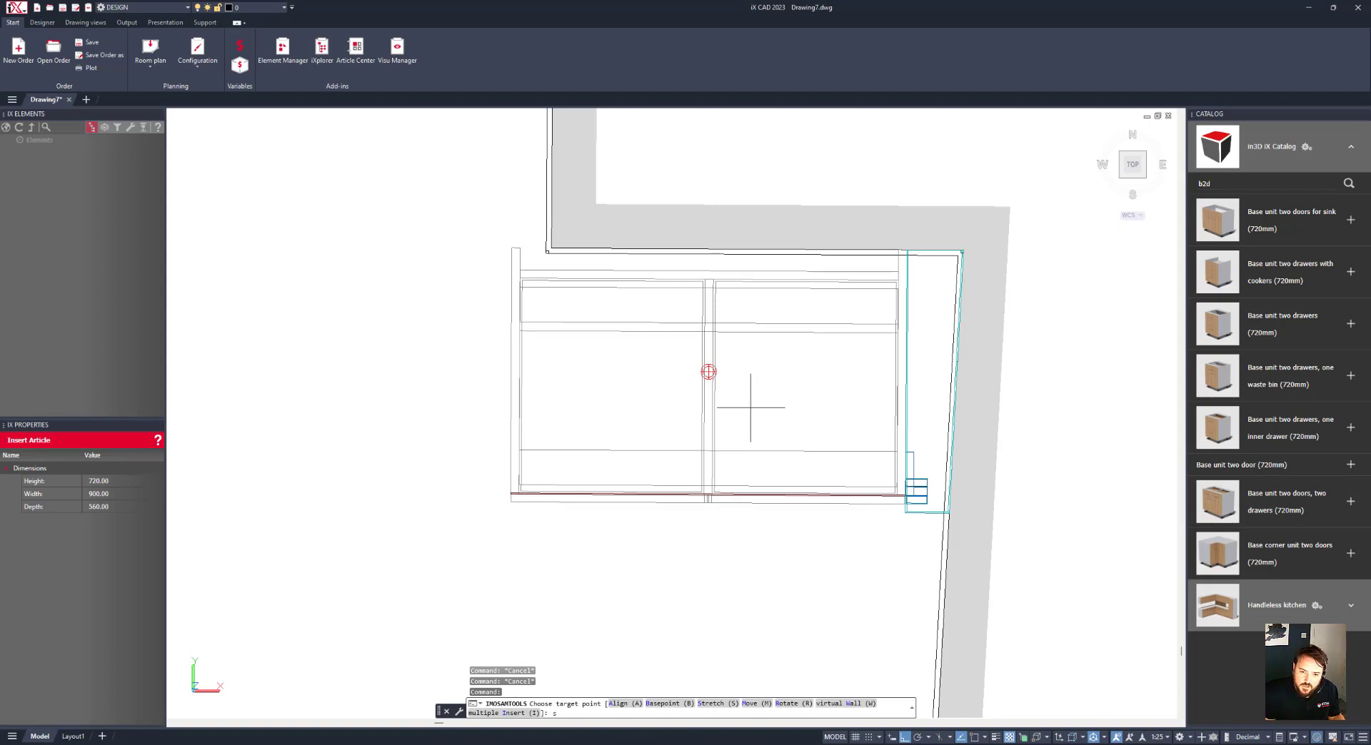
{"action": "key", "text": "Return"}
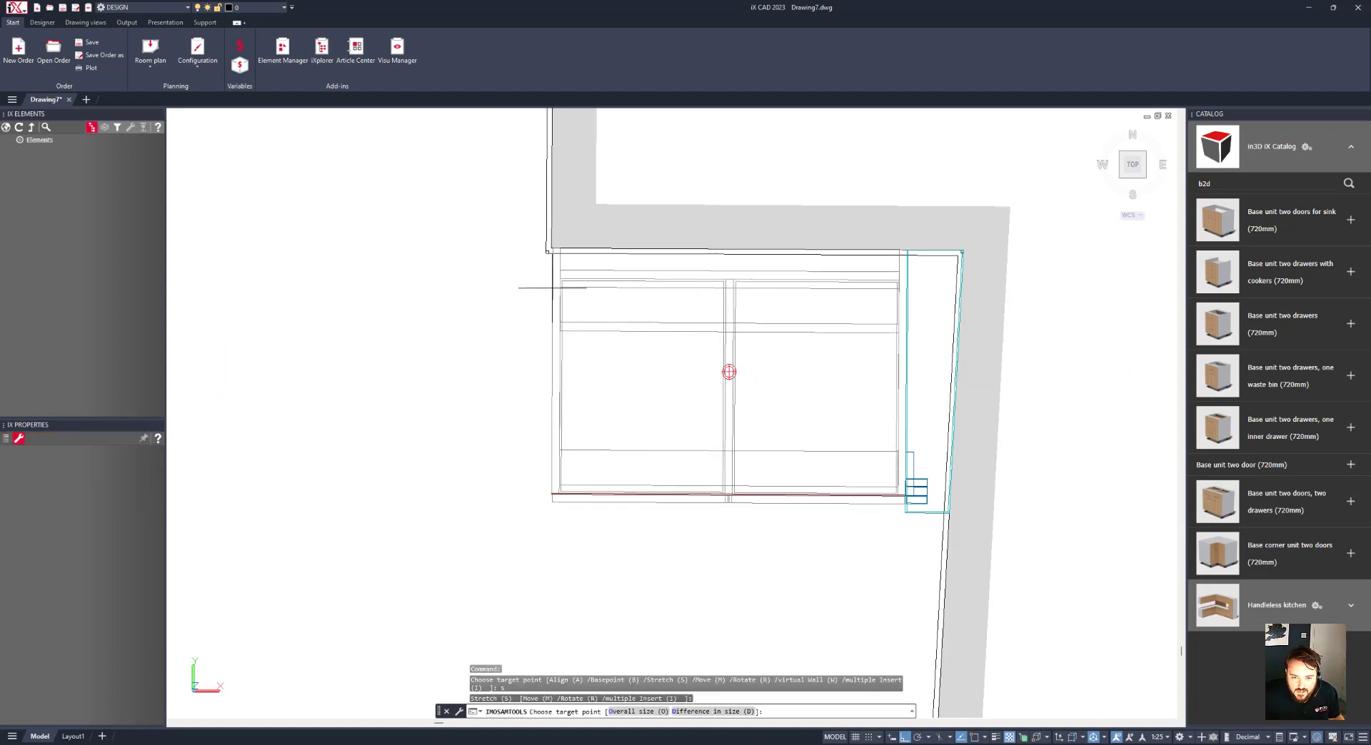
{"action": "key", "text": "F8"}
{"action": "right_click", "coordinate": [571, 275], "text": "shift"}
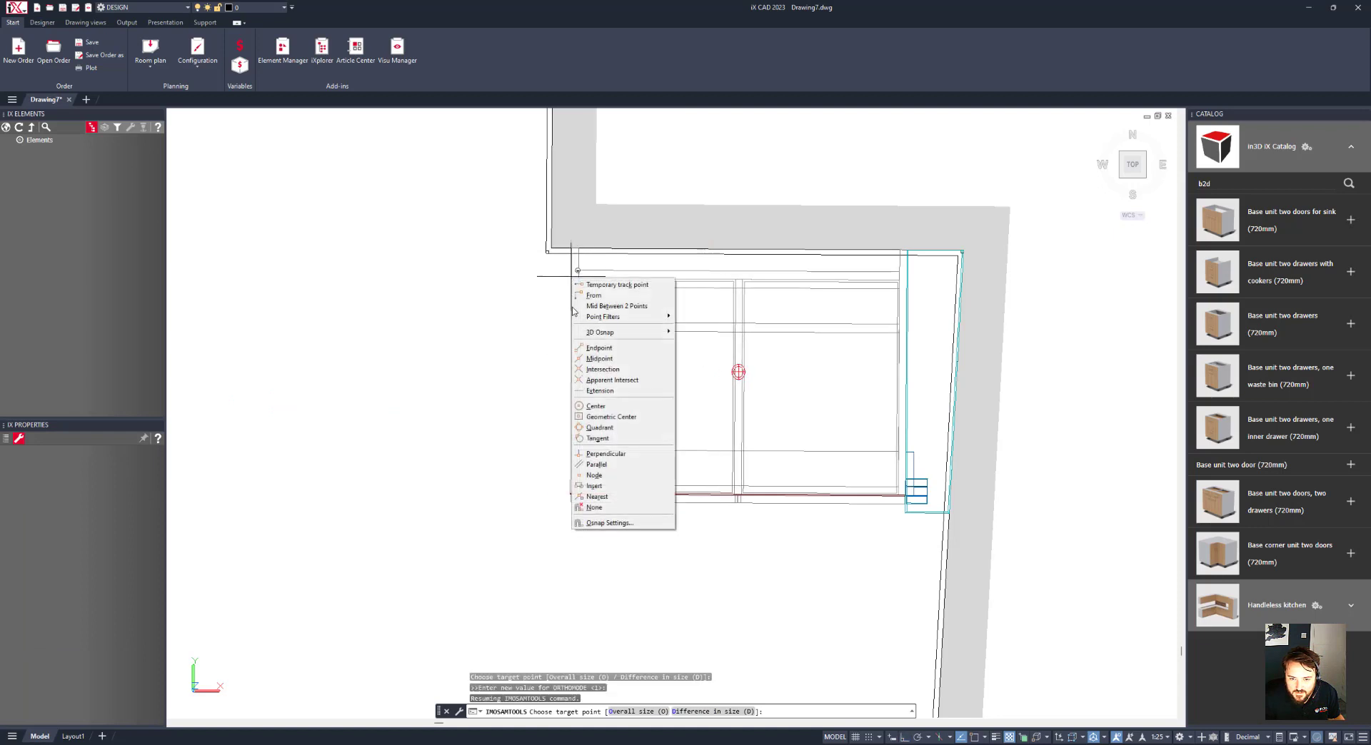
{"action": "left_click", "coordinate": [599, 348]}
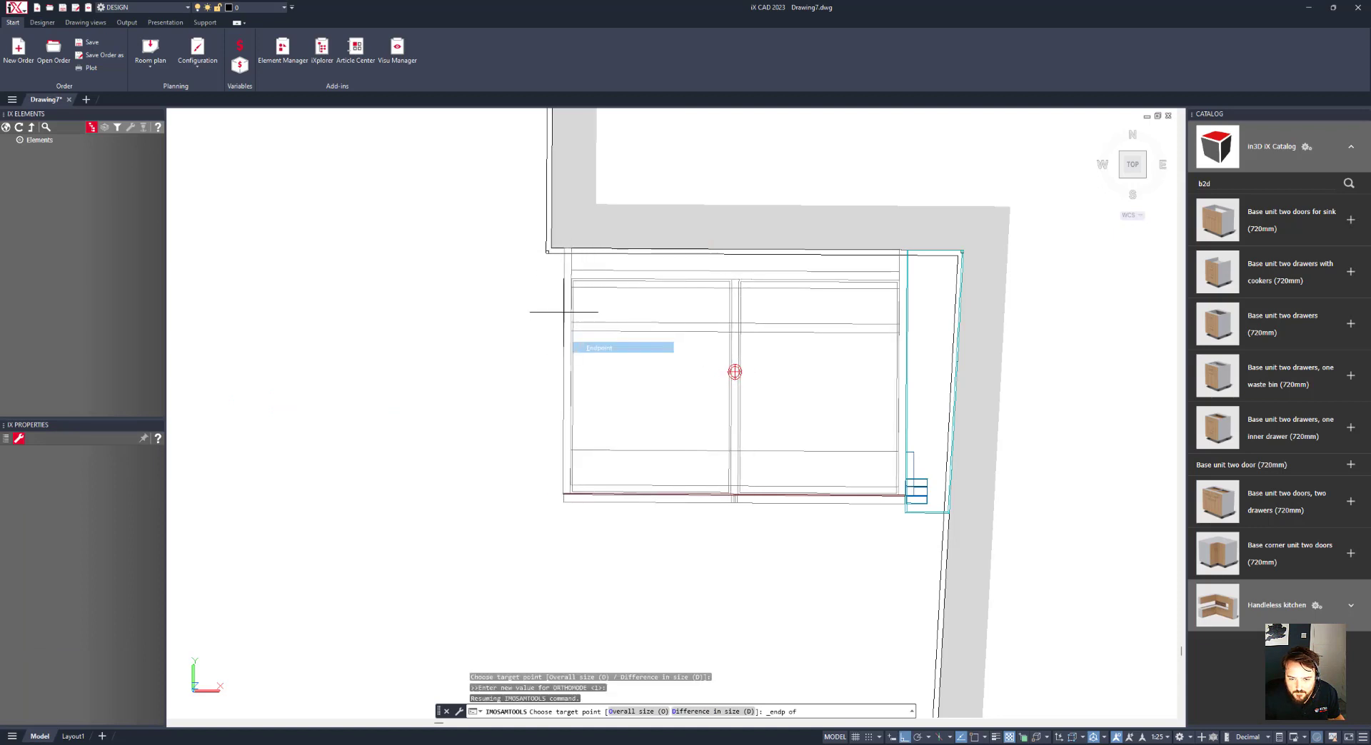
{"action": "left_click", "coordinate": [549, 251]}
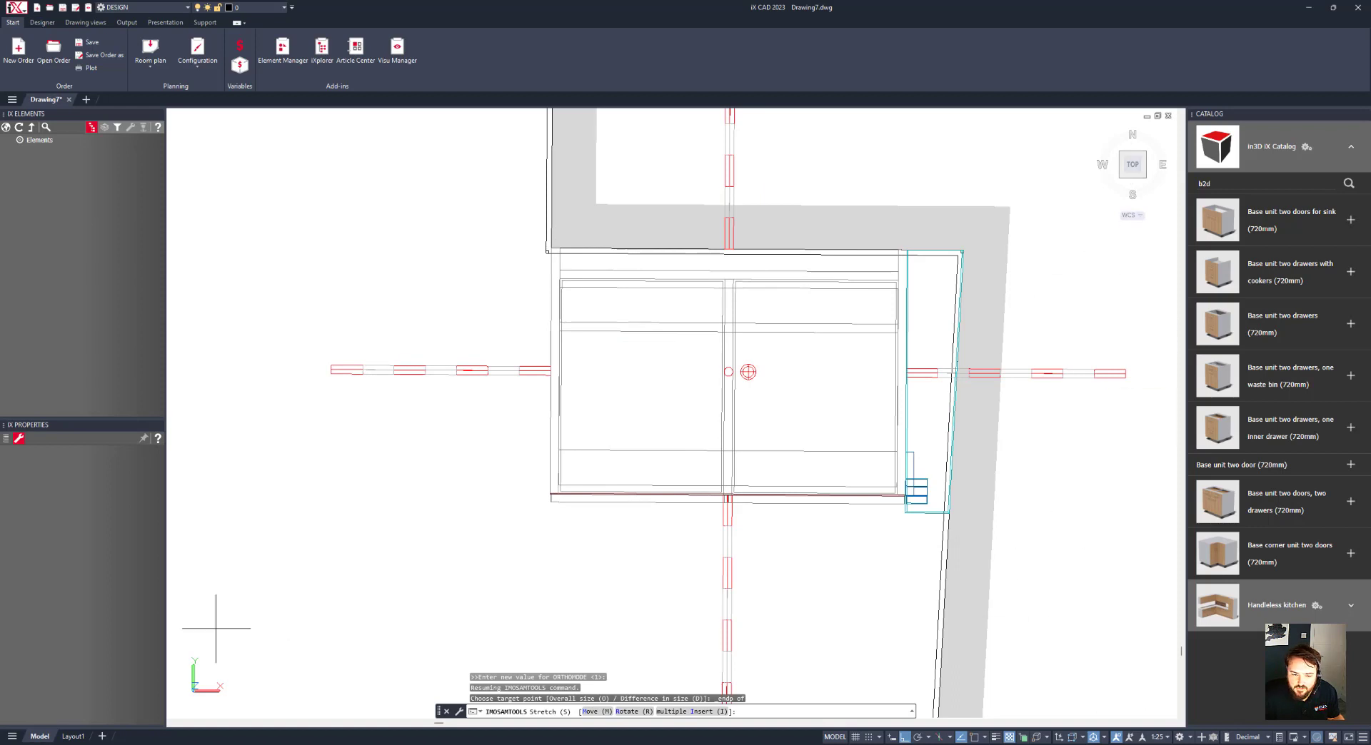
{"action": "right_click", "coordinate": [187, 614]}
{"action": "left_click", "coordinate": [210, 621]}
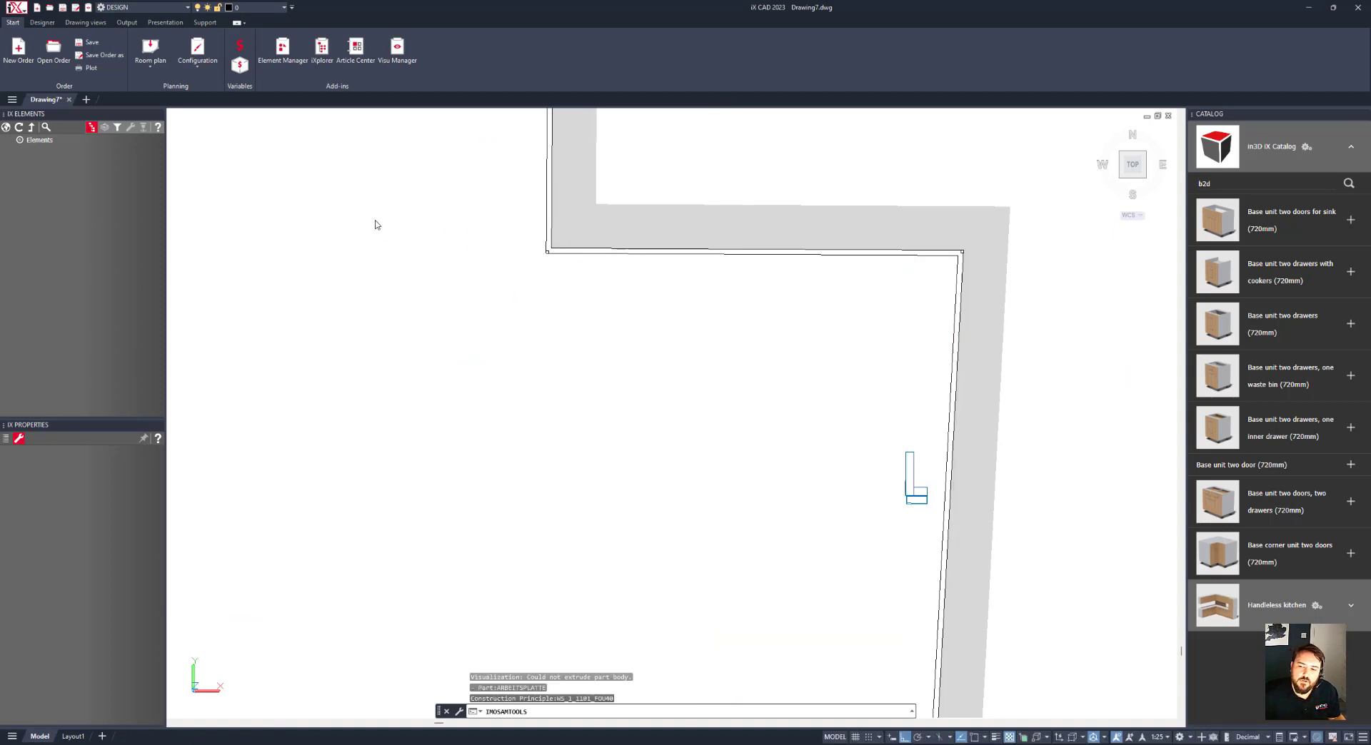
- Find the Base left filler (720mm) with "bfl" and insert it on the north-south wall below the angled wall east of the door
{"action": "scroll", "coordinate": [386, 208], "scroll_direction": "down", "scroll_amount": 5}
{"action": "left_click", "coordinate": [1217, 186]}
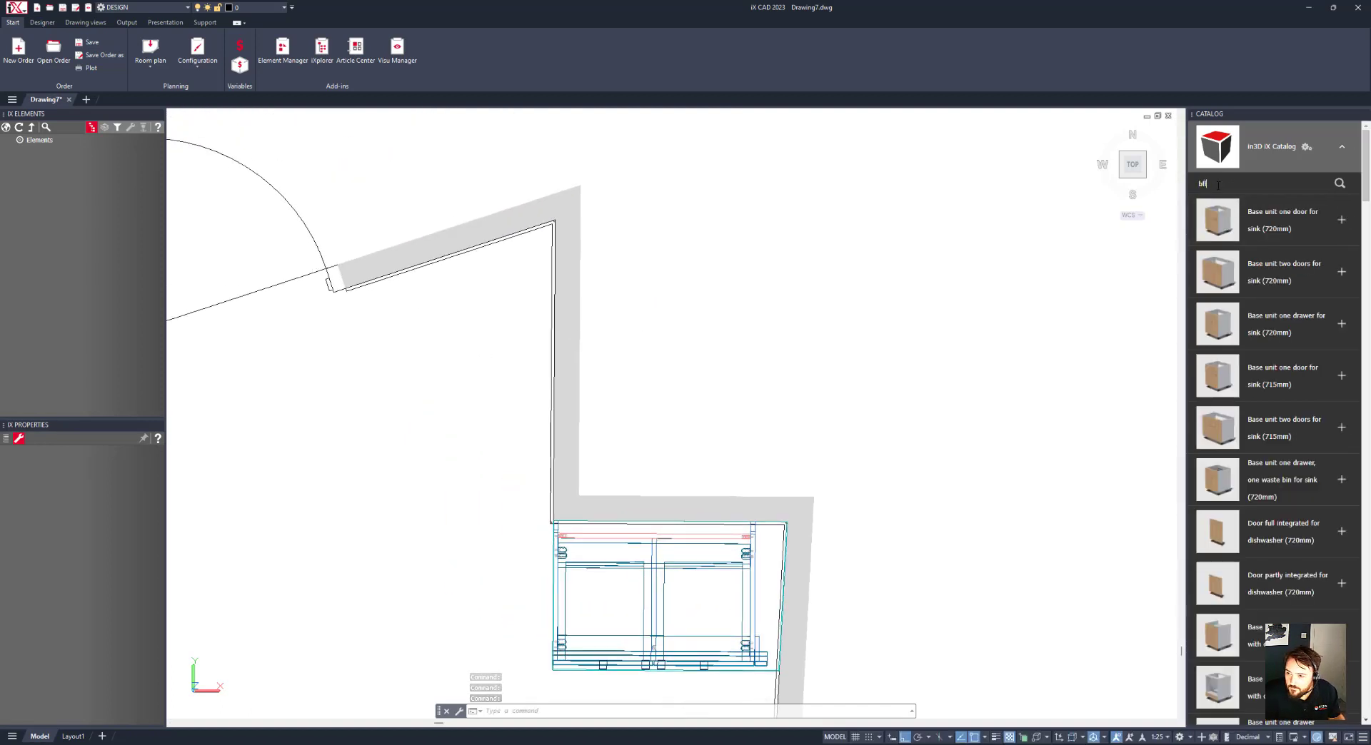
{"action": "left_click", "coordinate": [1352, 224]}
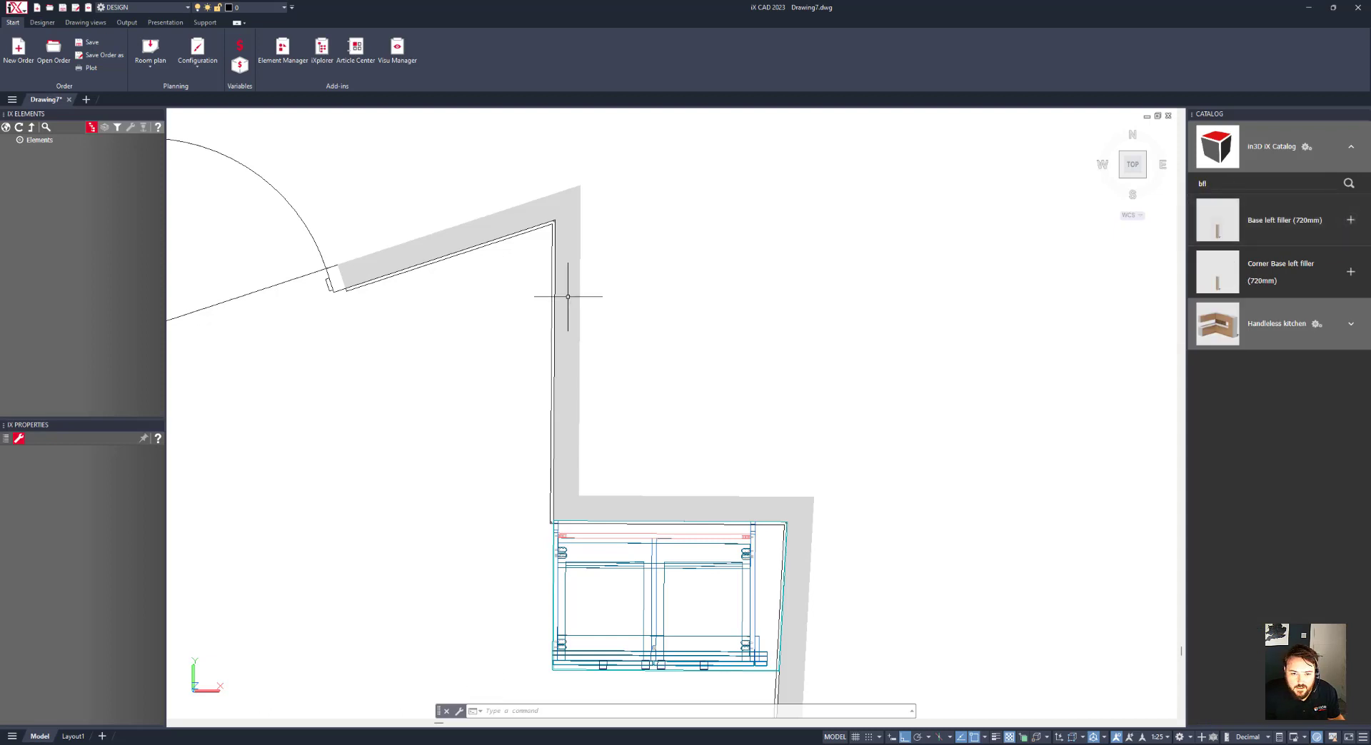
{"action": "scroll", "coordinate": [531, 284], "scroll_direction": "up", "scroll_amount": 2}
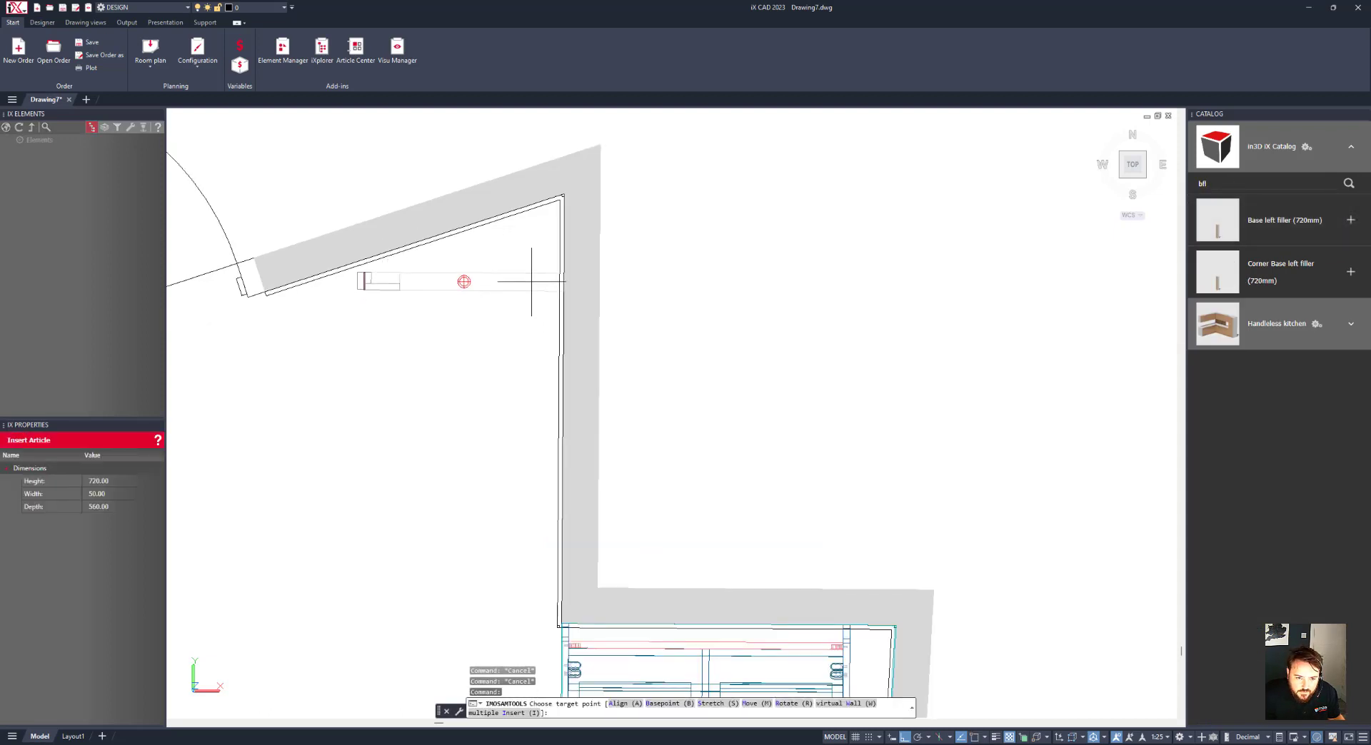
{"action": "left_click", "coordinate": [531, 282]}
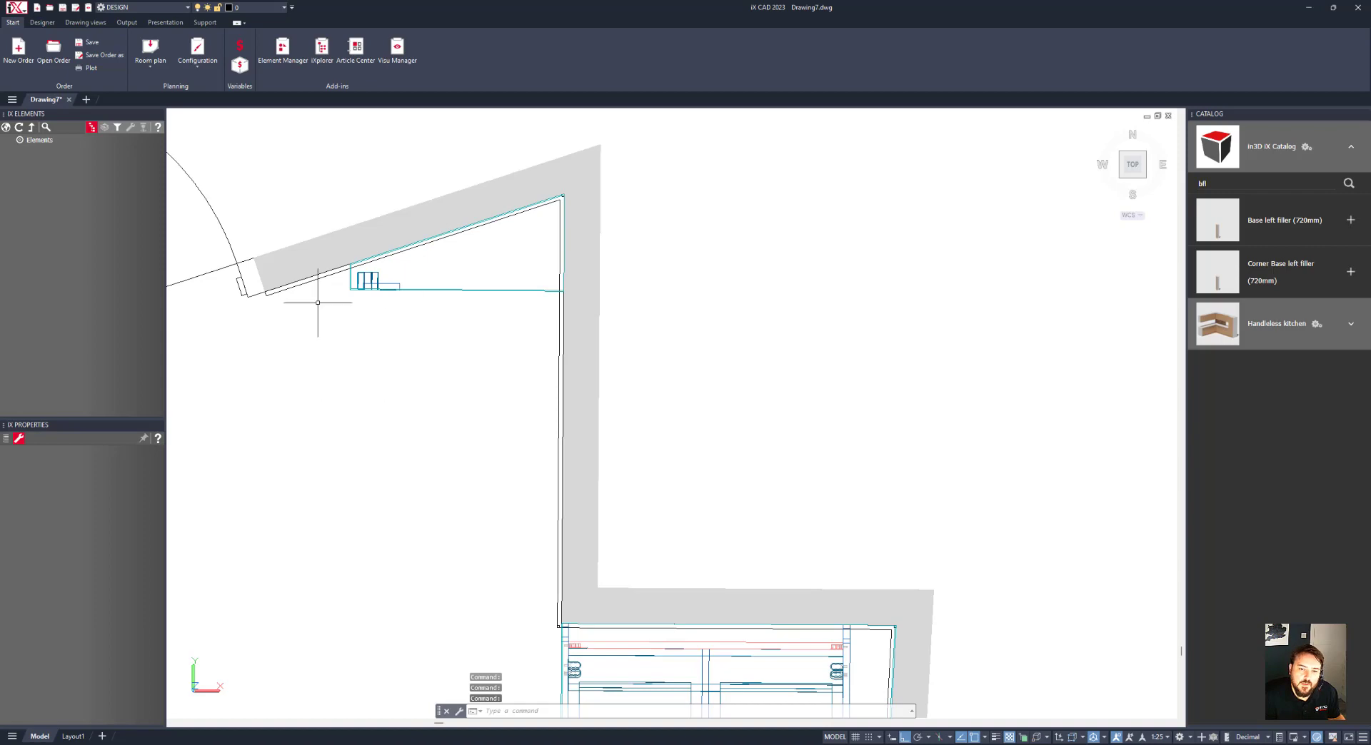
- Copy the northernmost drawer unit of the west run to the east side, directly below the left filler
{"action": "middle_click_drag", "start_coordinate": [349, 315], "coordinate": [586, 225]}
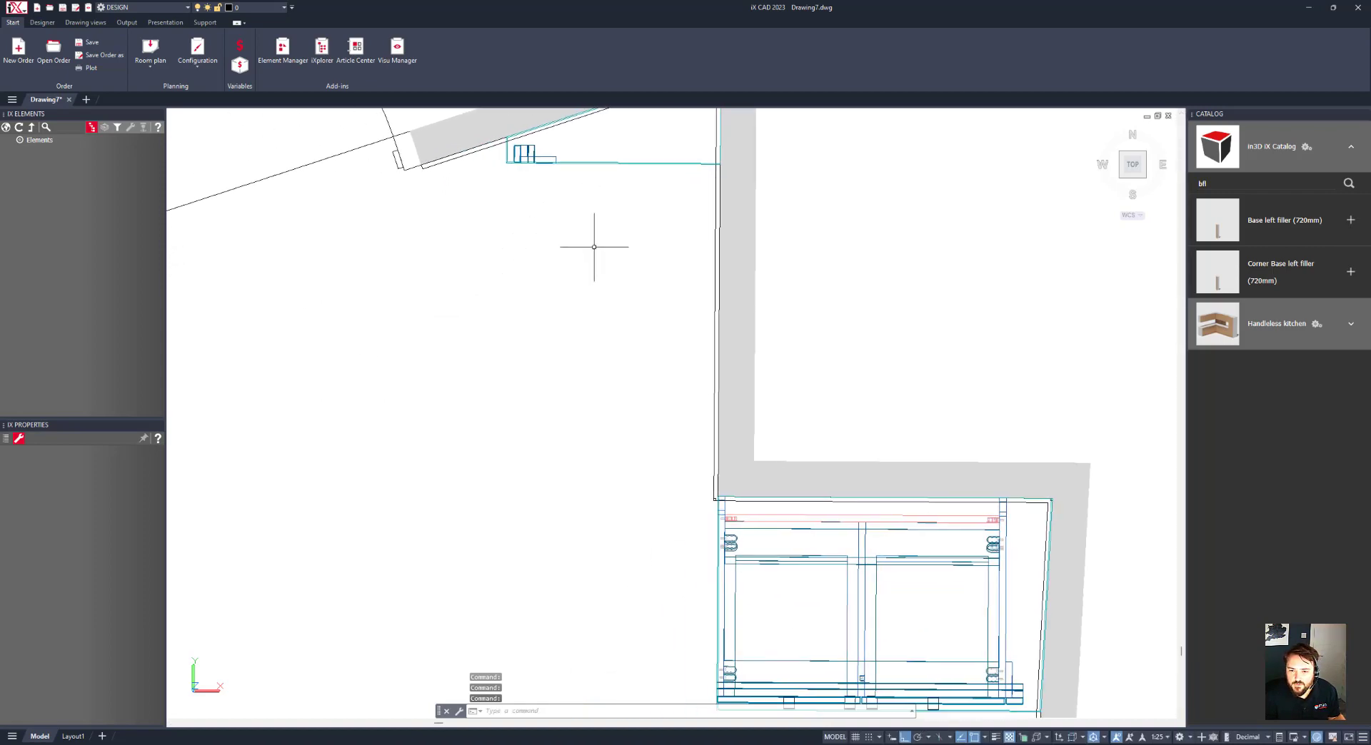
{"action": "scroll", "coordinate": [529, 351], "scroll_direction": "down", "scroll_amount": 5}
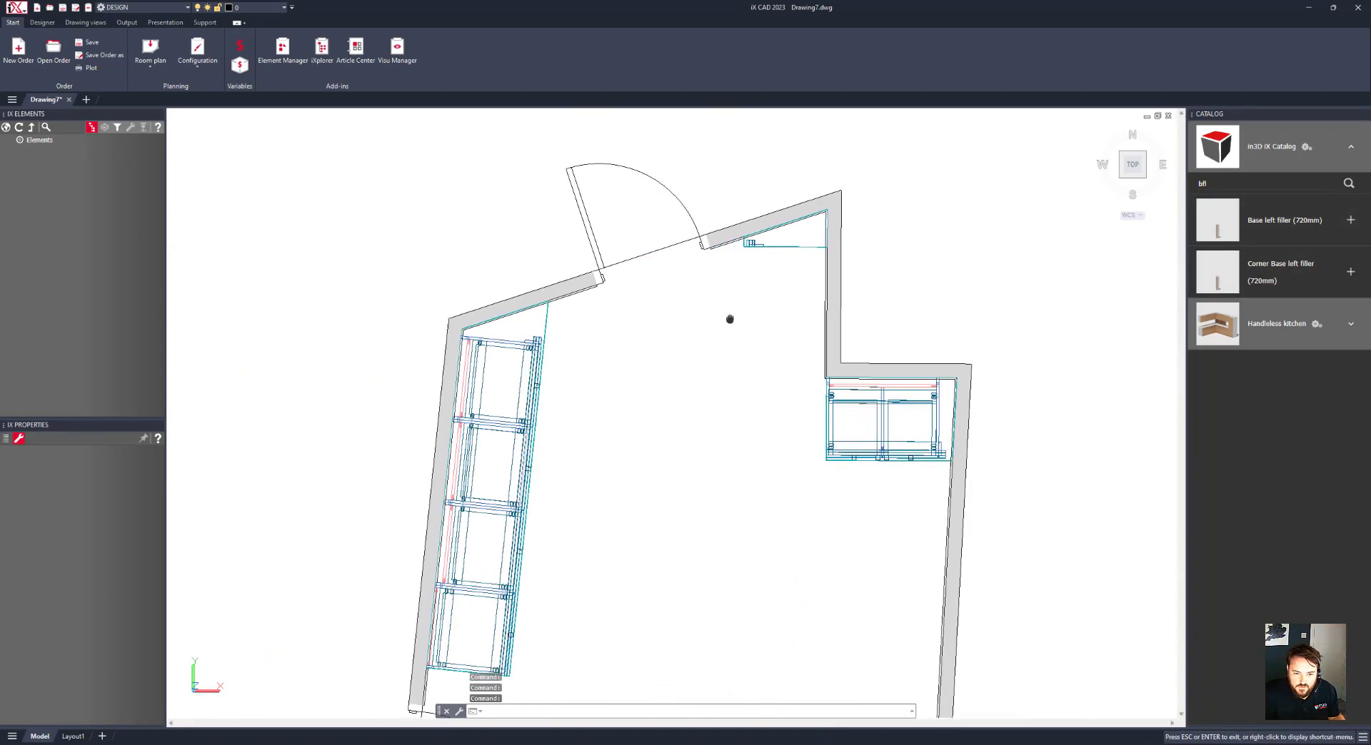
{"action": "scroll", "coordinate": [495, 392], "scroll_direction": "up", "scroll_amount": 3}
{"action": "right_click", "coordinate": [496, 392]}
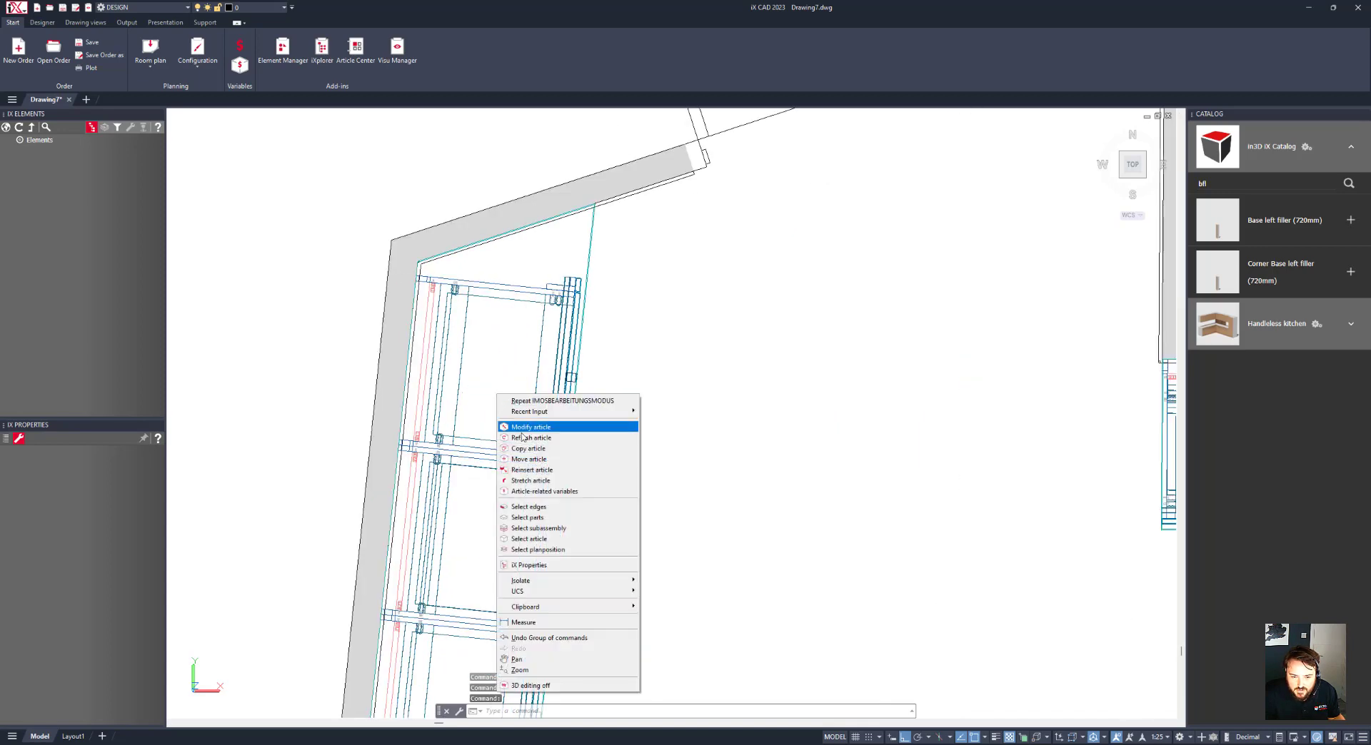
{"action": "left_click", "coordinate": [520, 447]}
{"action": "left_click", "coordinate": [511, 284]}
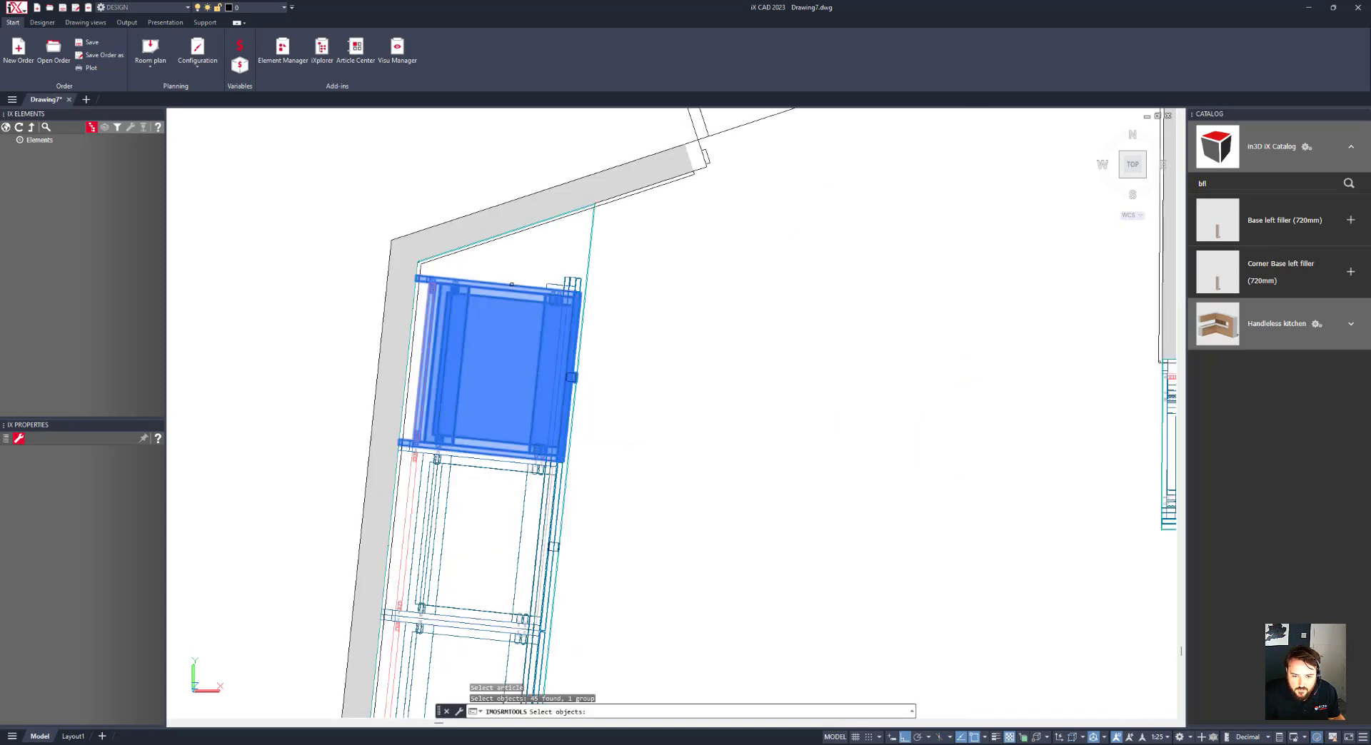
{"action": "key", "text": "Return"}
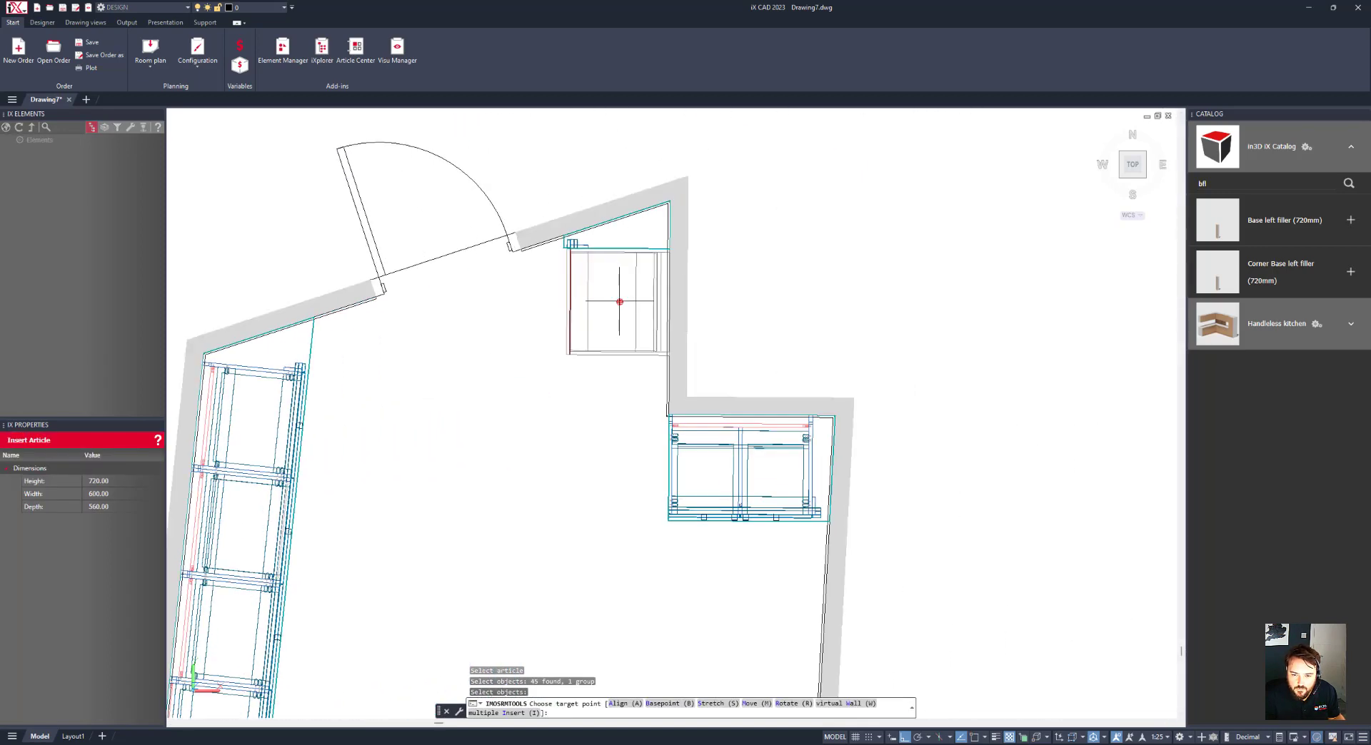
{"action": "left_click", "coordinate": [619, 302]}
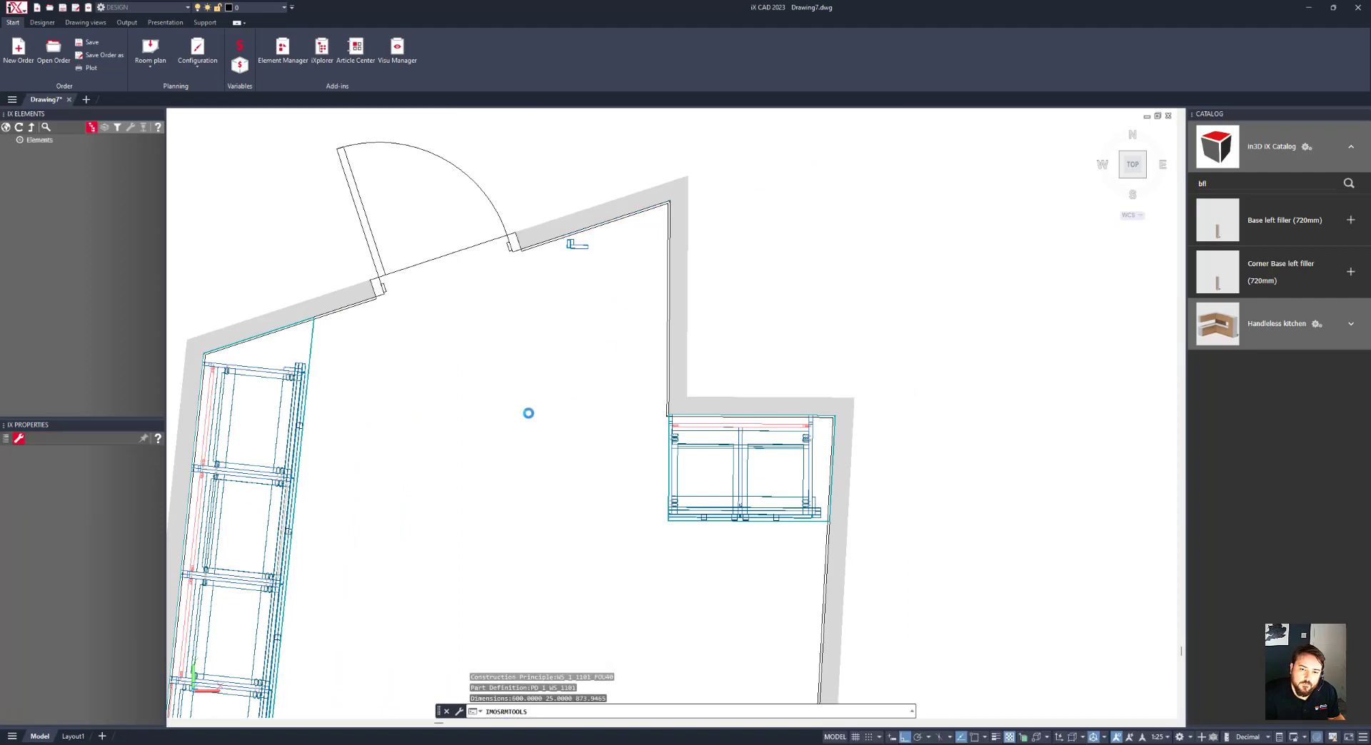
- Copy the drawer unit below the east-side left filler and position the copy directly south of the original
{"action": "right_click", "coordinate": [459, 391]}
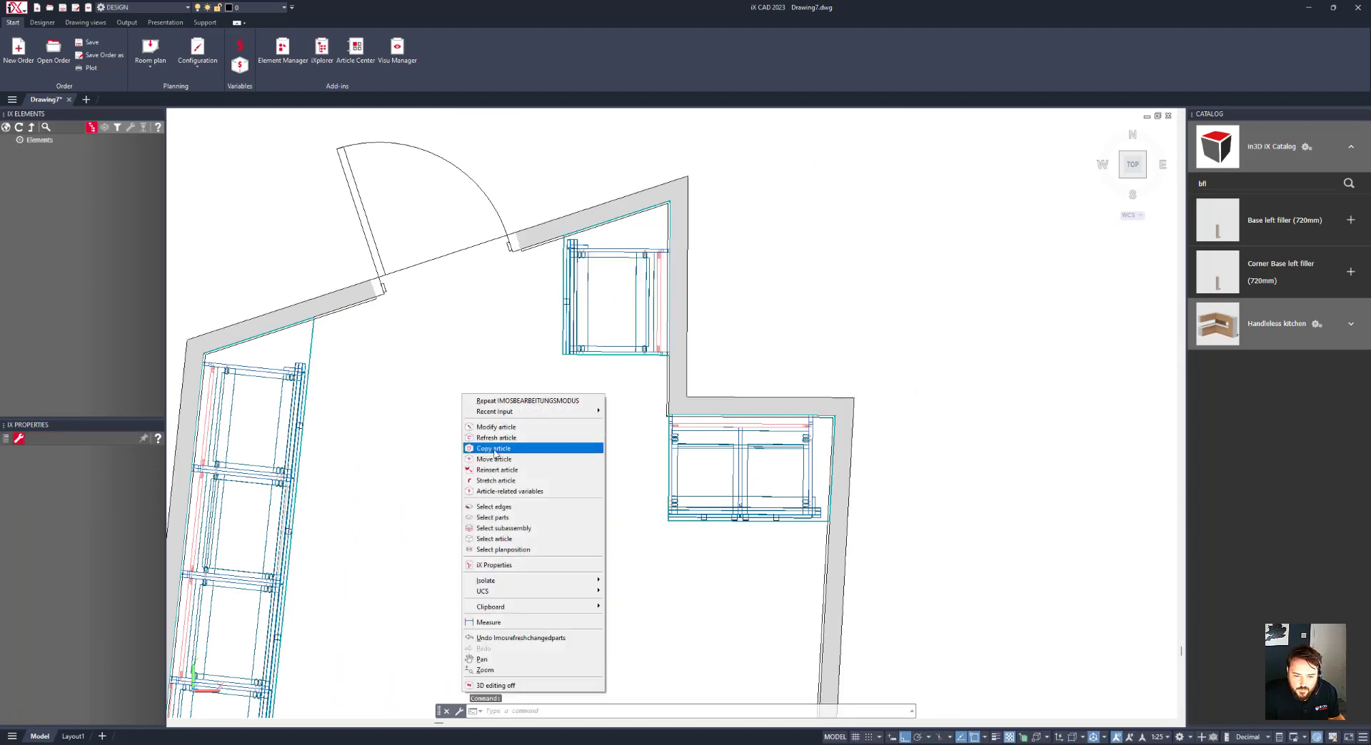
{"action": "left_click", "coordinate": [514, 449]}
{"action": "left_click", "coordinate": [600, 346]}
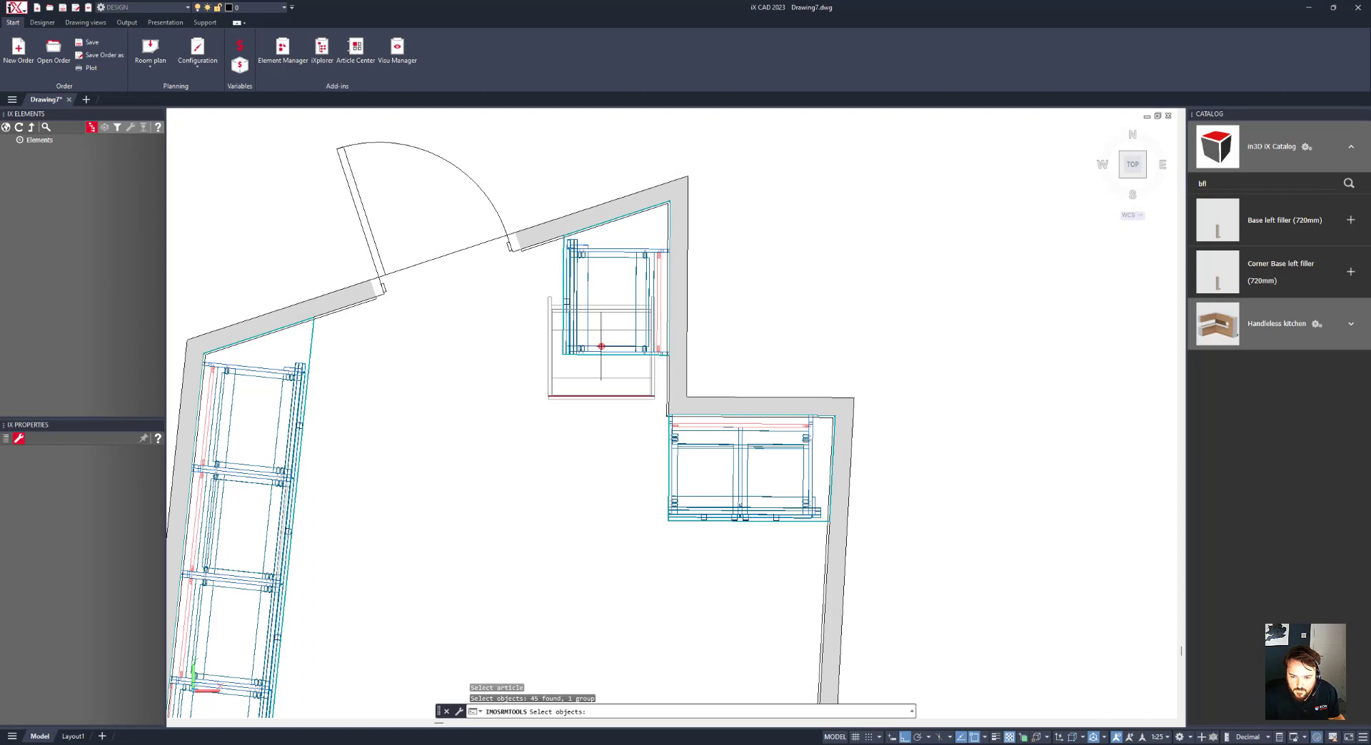
{"action": "key", "text": "Return"}
{"action": "scroll", "coordinate": [611, 403], "scroll_direction": "up", "scroll_amount": 2}
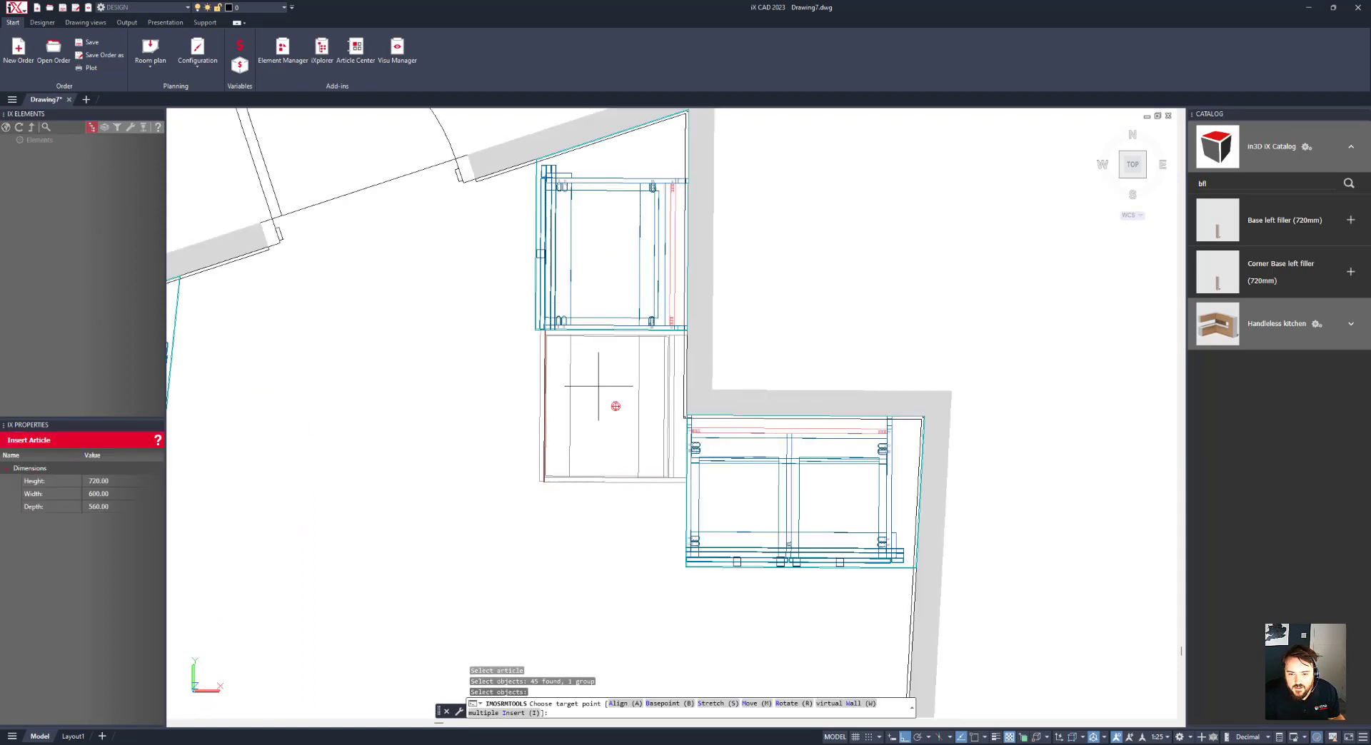
- Stretch the copied drawer unit southward to the endpoint at the front corner of the recess base unit
{"action": "type", "text": "s"}
{"action": "key", "text": "Return"}
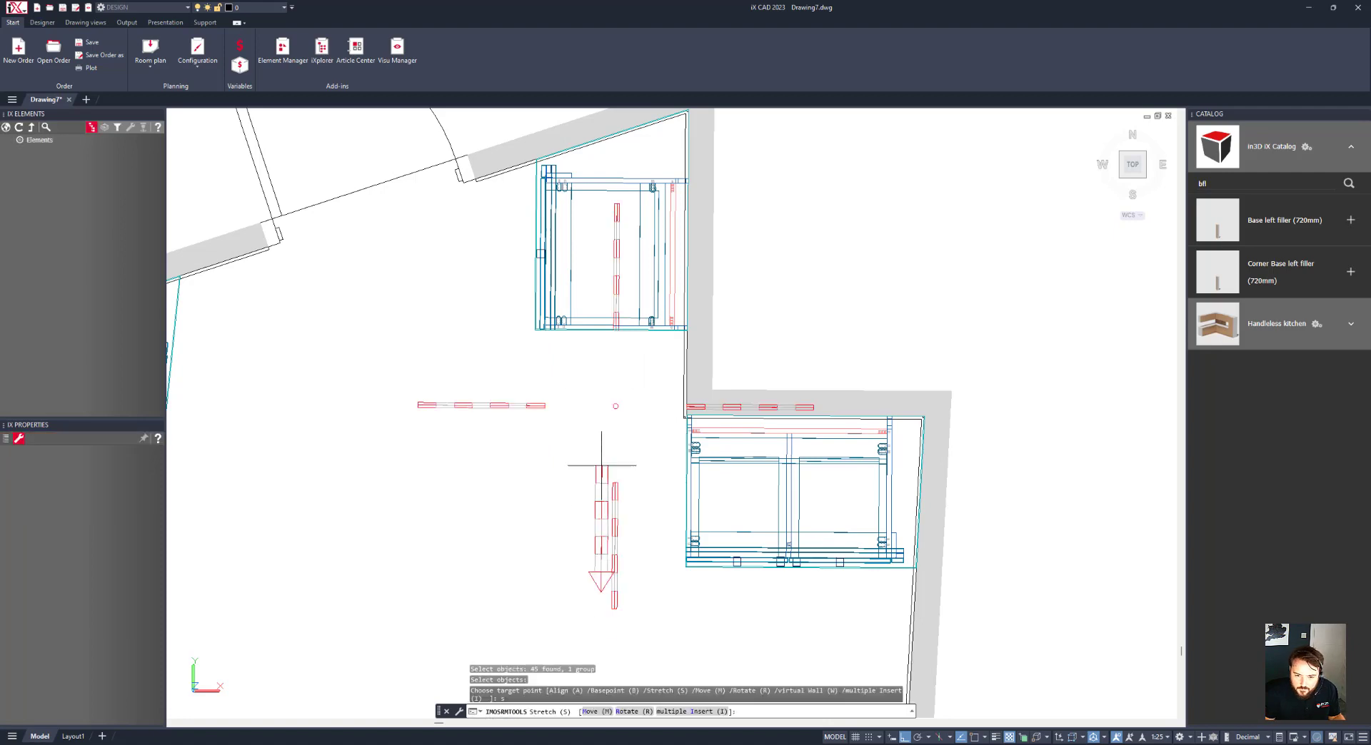
{"action": "right_click", "coordinate": [655, 546], "text": "shift"}
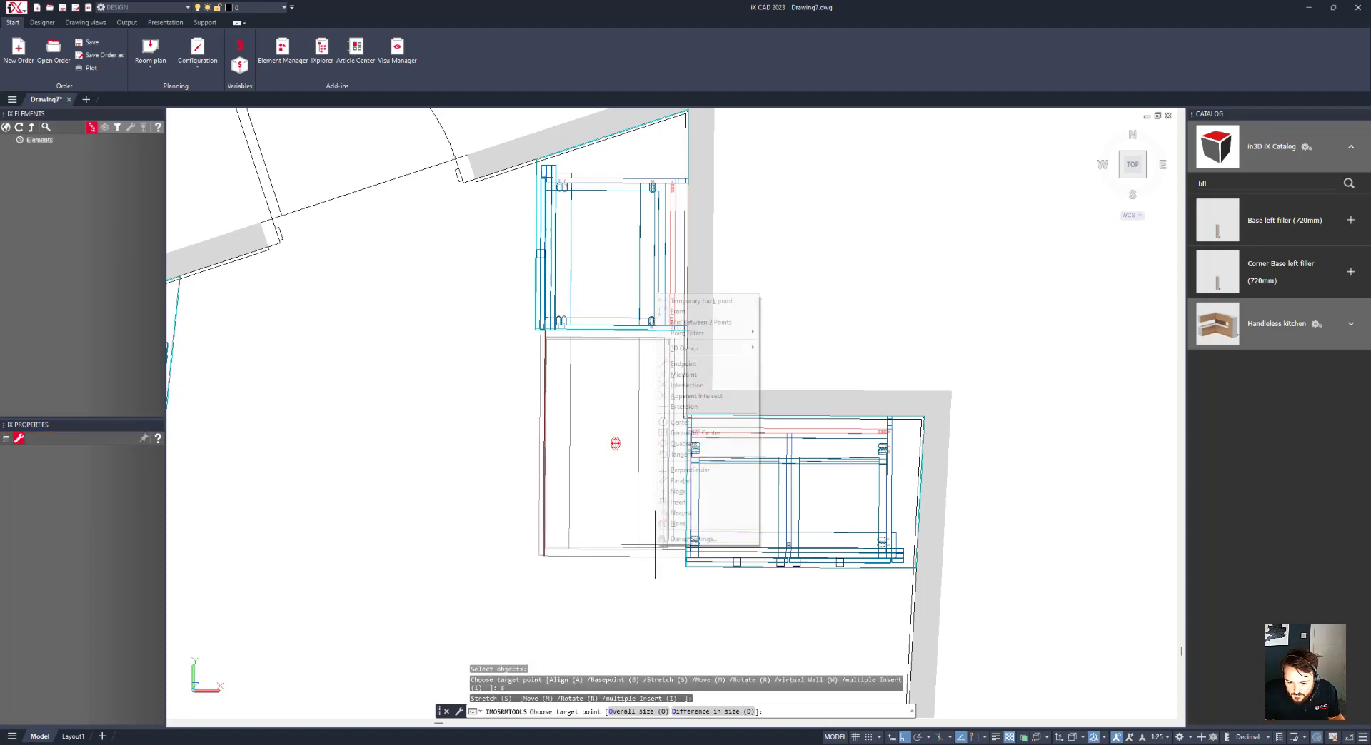
{"action": "left_click", "coordinate": [682, 364]}
{"action": "scroll", "coordinate": [657, 554], "scroll_direction": "up", "scroll_amount": 5}
{"action": "scroll", "coordinate": [661, 575], "scroll_direction": "up", "scroll_amount": 4}
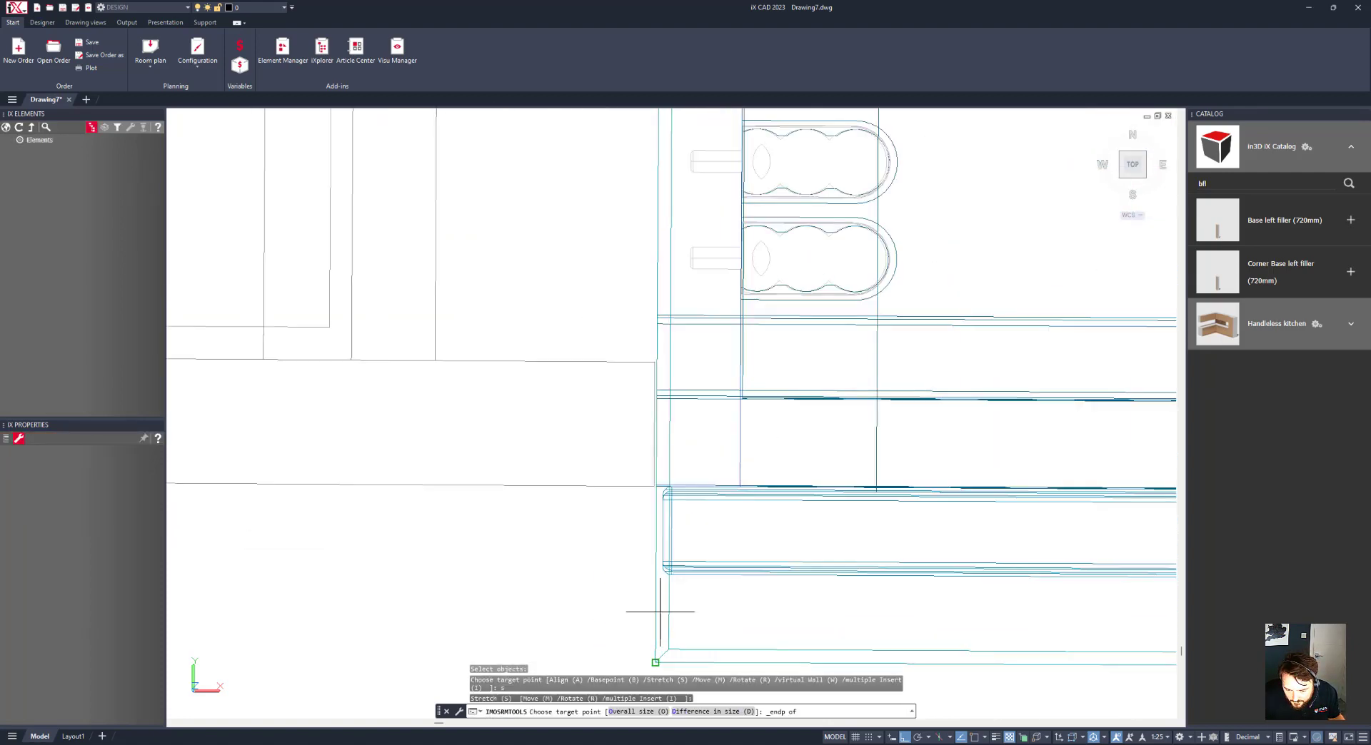
{"action": "left_click", "coordinate": [664, 486]}
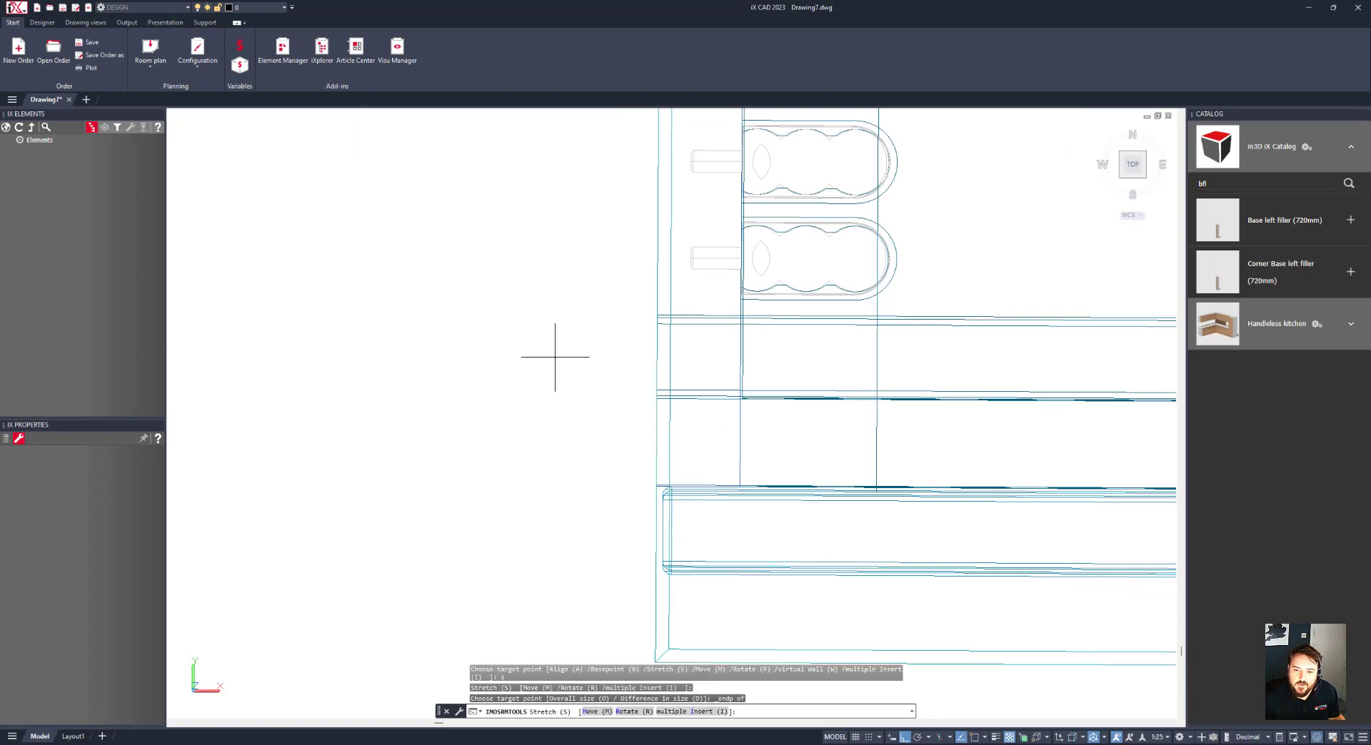
- Stretch the copied drawer unit further south by a size difference of 20 and finish placing it
{"action": "scroll", "coordinate": [619, 354], "scroll_direction": "down", "scroll_amount": 6}
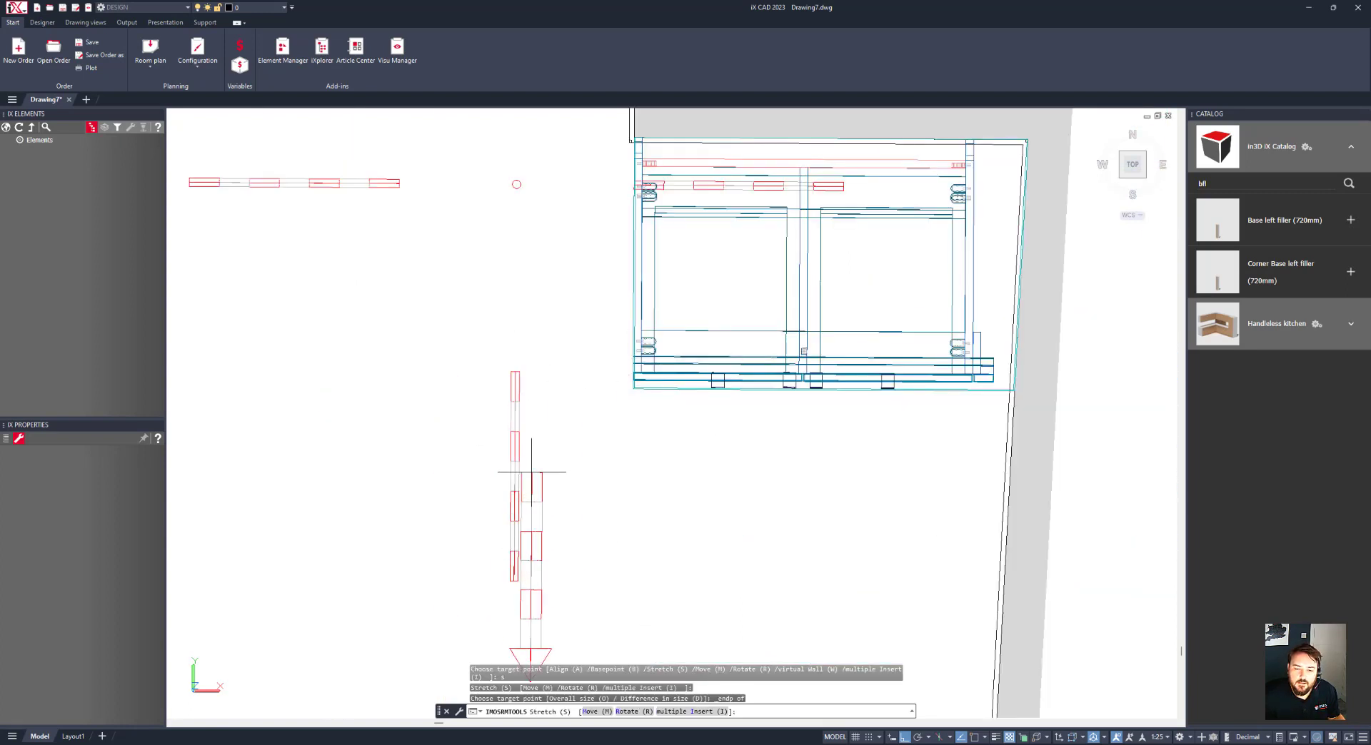
{"action": "left_click", "coordinate": [531, 472]}
{"action": "key", "text": "Return"}
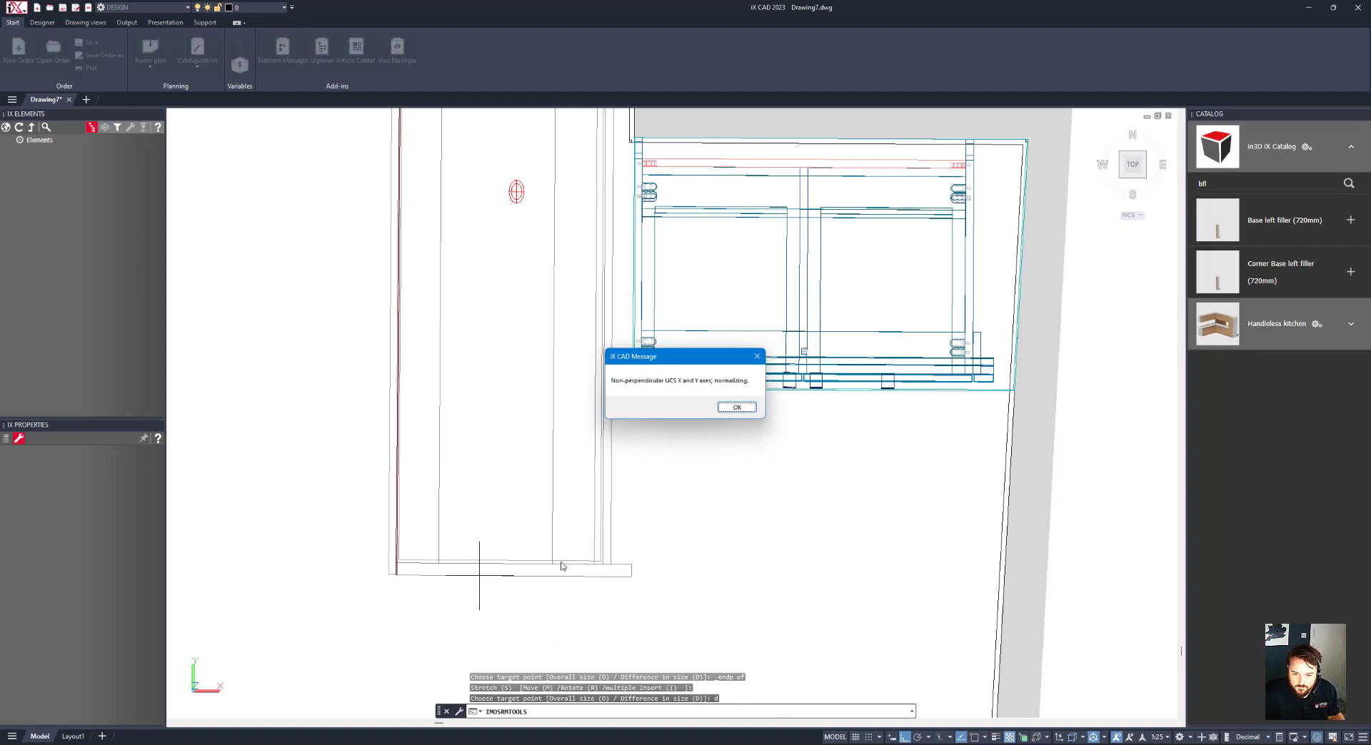
{"action": "left_click", "coordinate": [735, 408]}
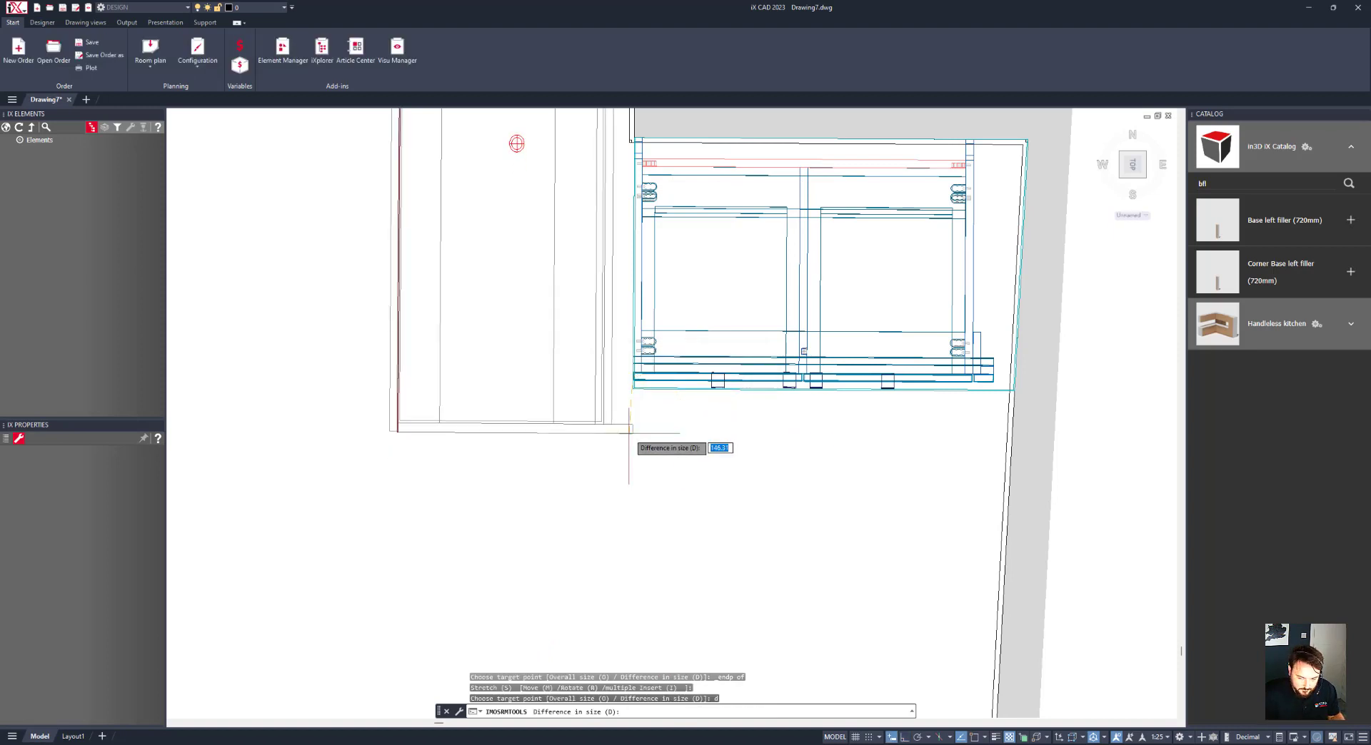
{"action": "type", "text": "20"}
{"action": "key", "text": "Return"}
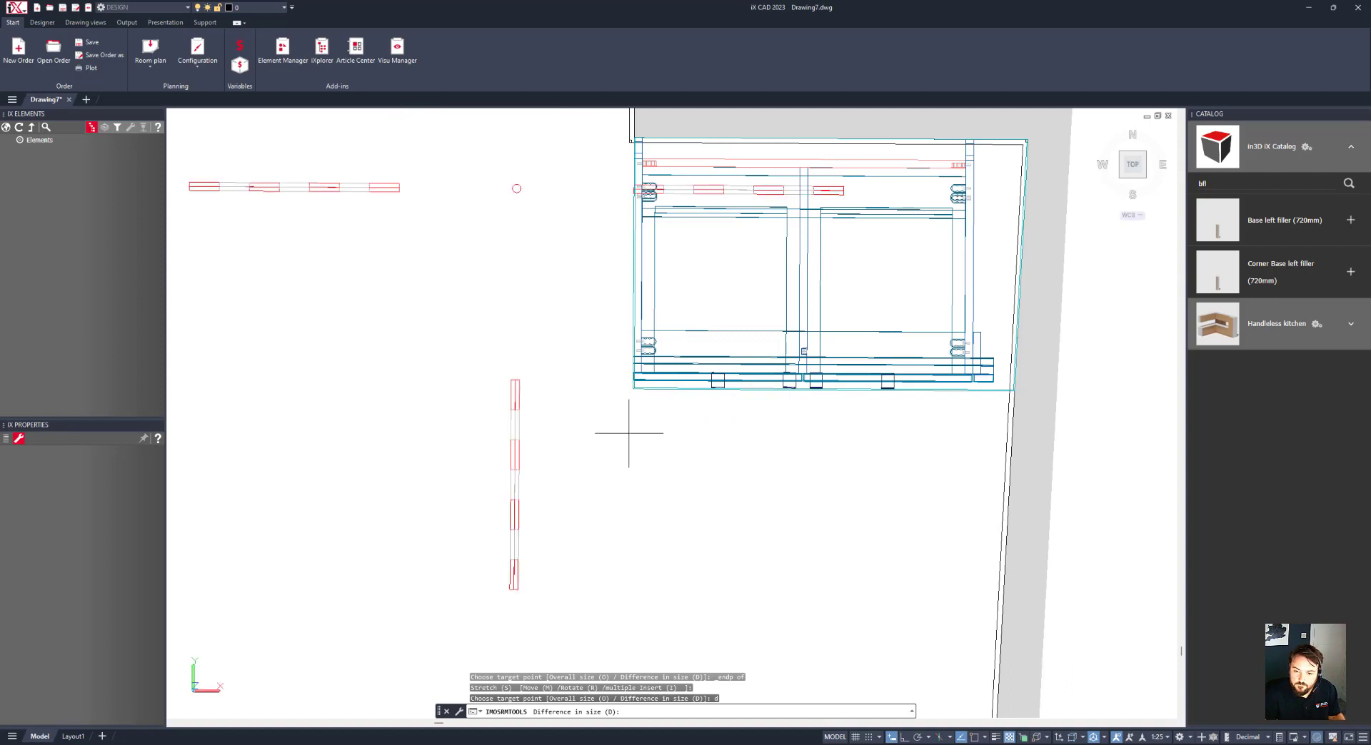
{"action": "right_click", "coordinate": [260, 521]}
{"action": "left_click", "coordinate": [282, 528]}
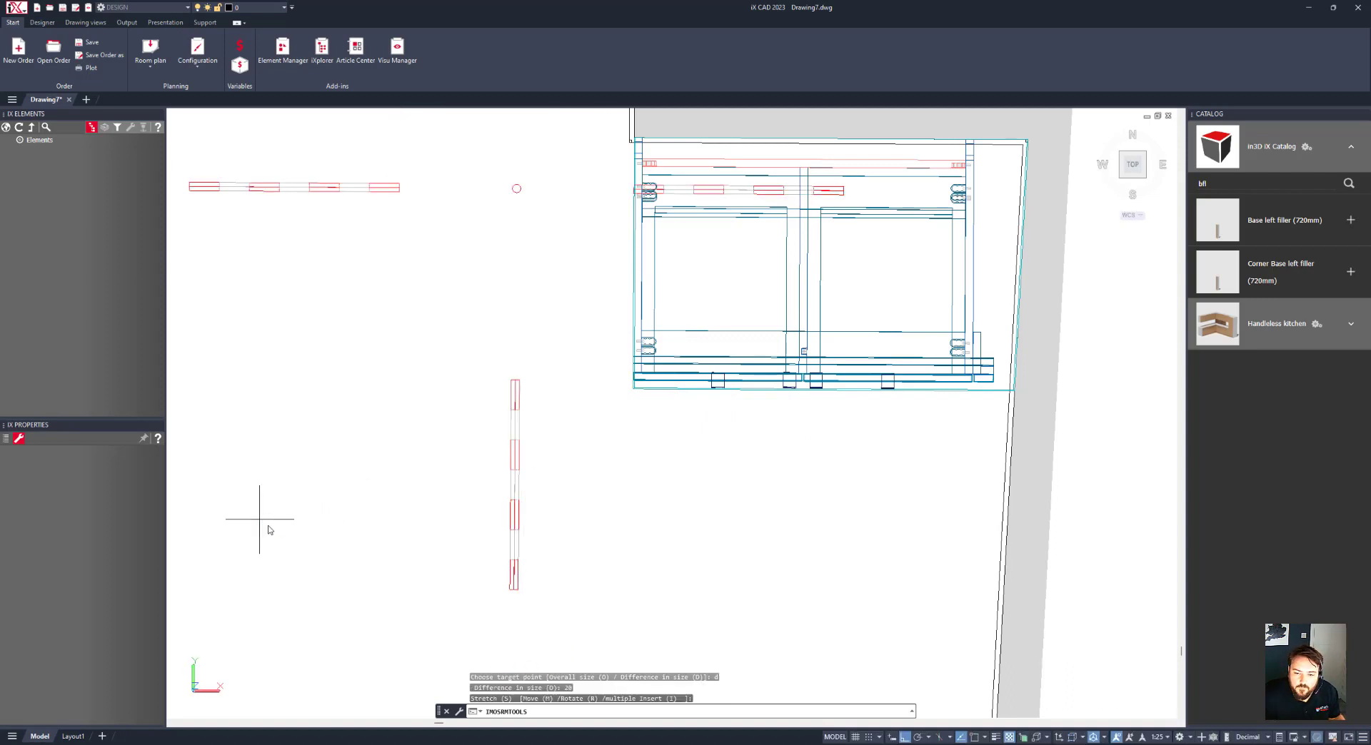
{"action": "scroll", "coordinate": [648, 389], "scroll_direction": "up", "scroll_amount": 5}
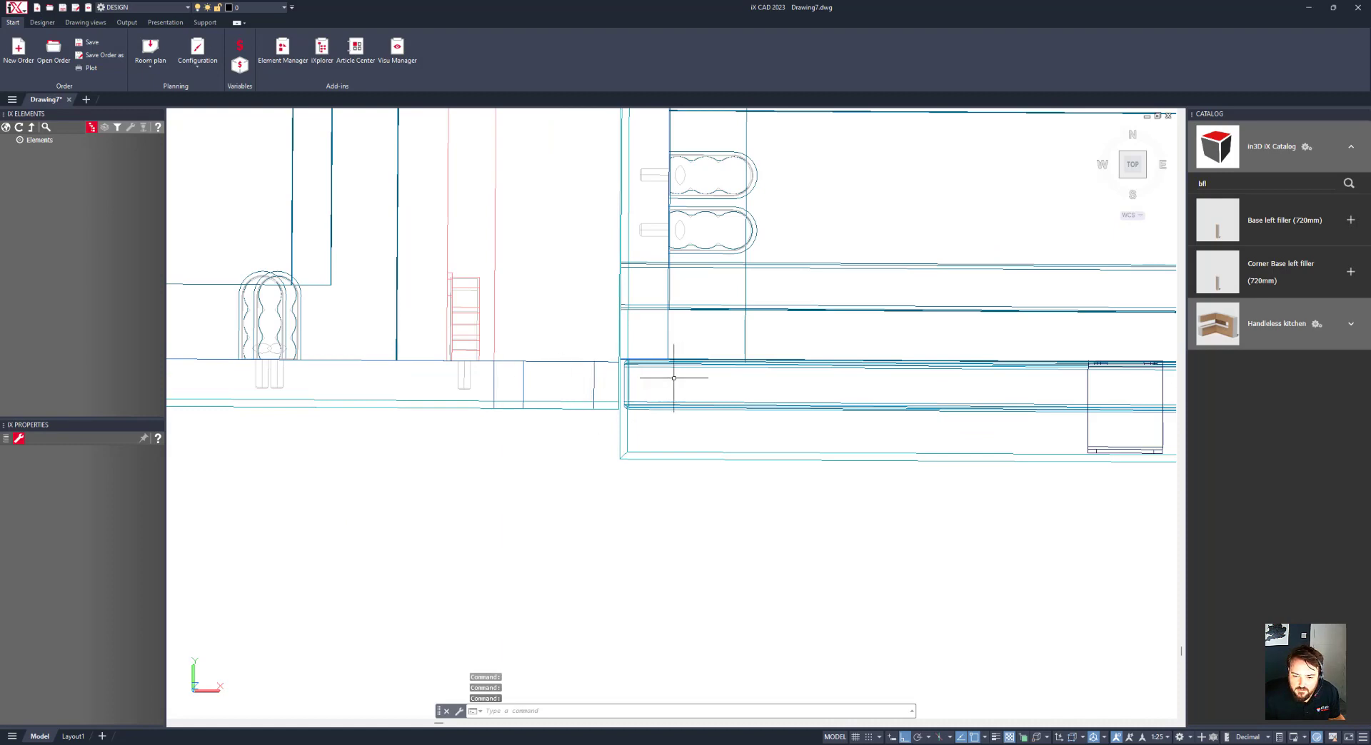
{"action": "scroll", "coordinate": [483, 526], "scroll_direction": "down", "scroll_amount": 6}
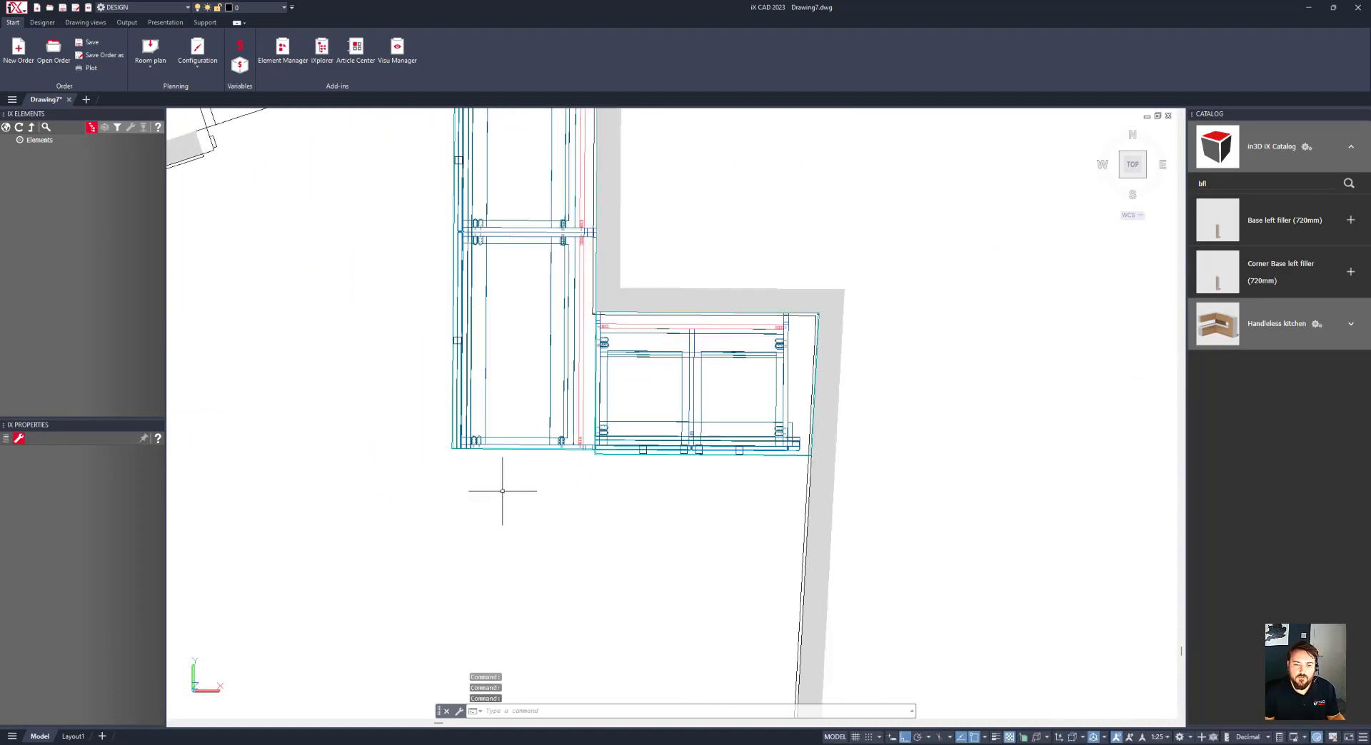
{"action": "scroll", "coordinate": [490, 477], "scroll_direction": "down", "scroll_amount": 4}
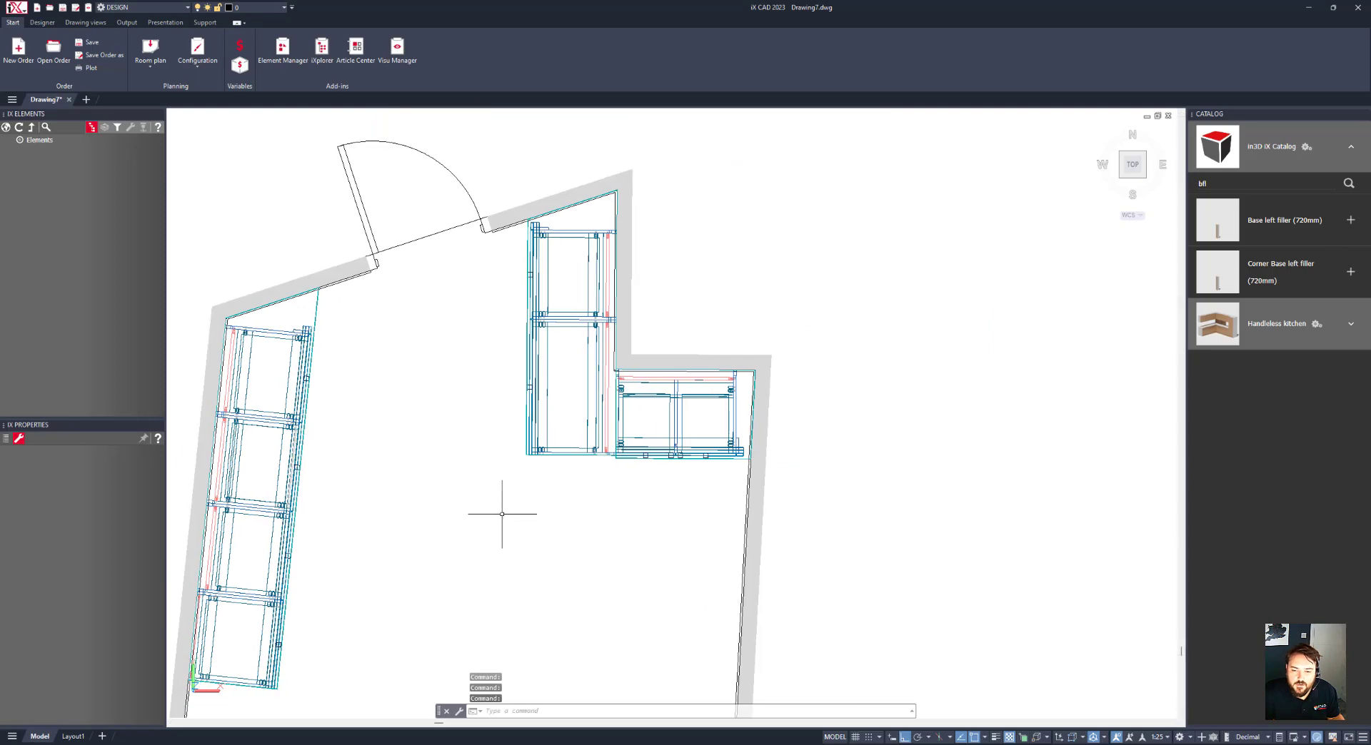
- Edit the outline of the right filler at the west run's north end, stretching its front corner to the angled wall
{"action": "middle_click_drag", "start_coordinate": [428, 379], "coordinate": [557, 330]}
{"action": "scroll", "coordinate": [443, 327], "scroll_direction": "up", "scroll_amount": 4}
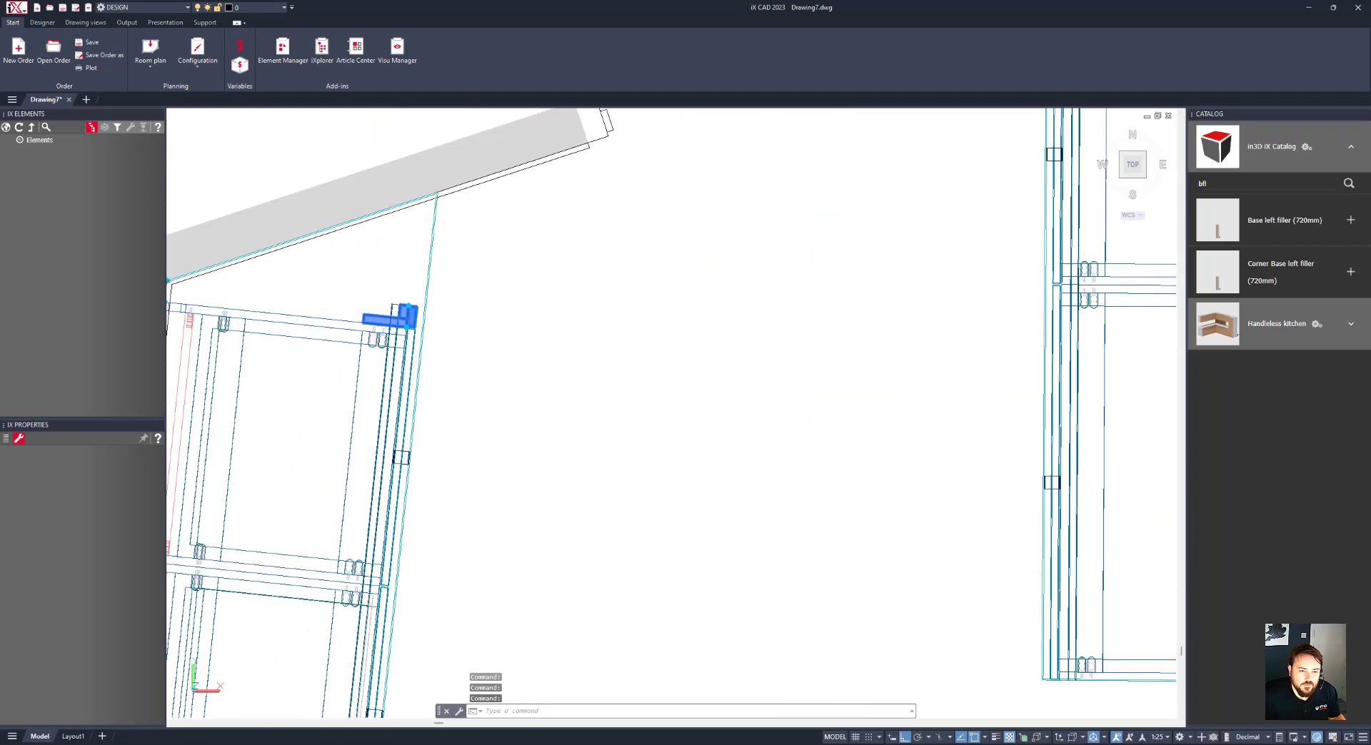
{"action": "left_click", "coordinate": [399, 304]}
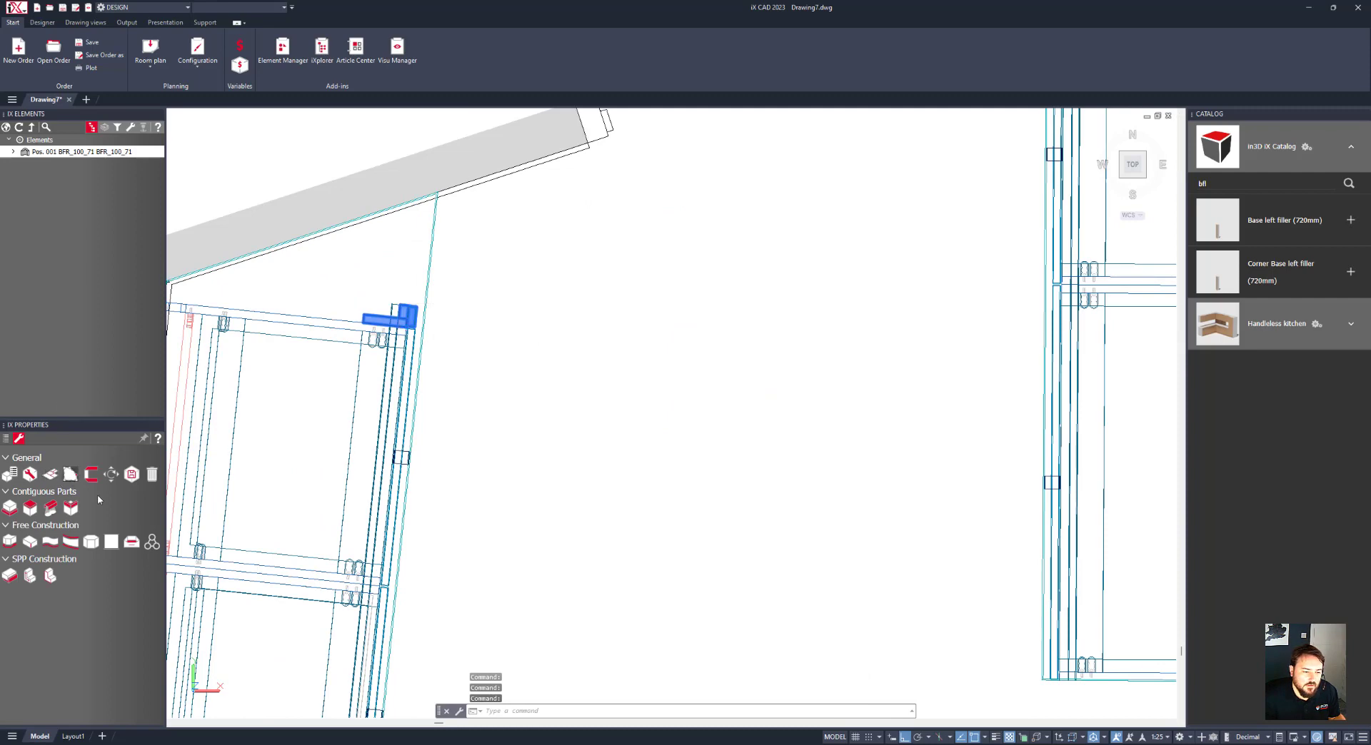
{"action": "left_click", "coordinate": [70, 474]}
{"action": "middle_click_drag", "start_coordinate": [387, 284], "coordinate": [514, 318]}
{"action": "left_click", "coordinate": [515, 339]}
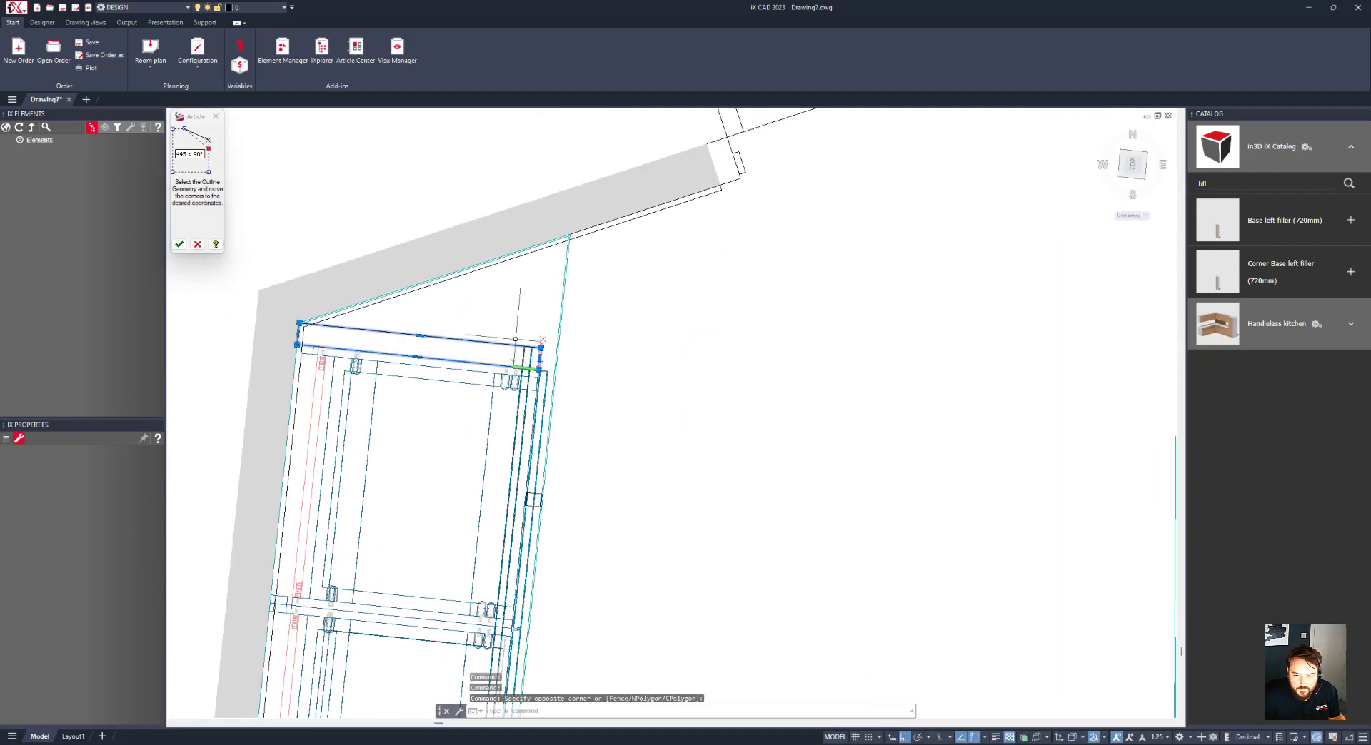
{"action": "left_click", "coordinate": [541, 347]}
{"action": "scroll", "coordinate": [551, 271], "scroll_direction": "up", "scroll_amount": 5}
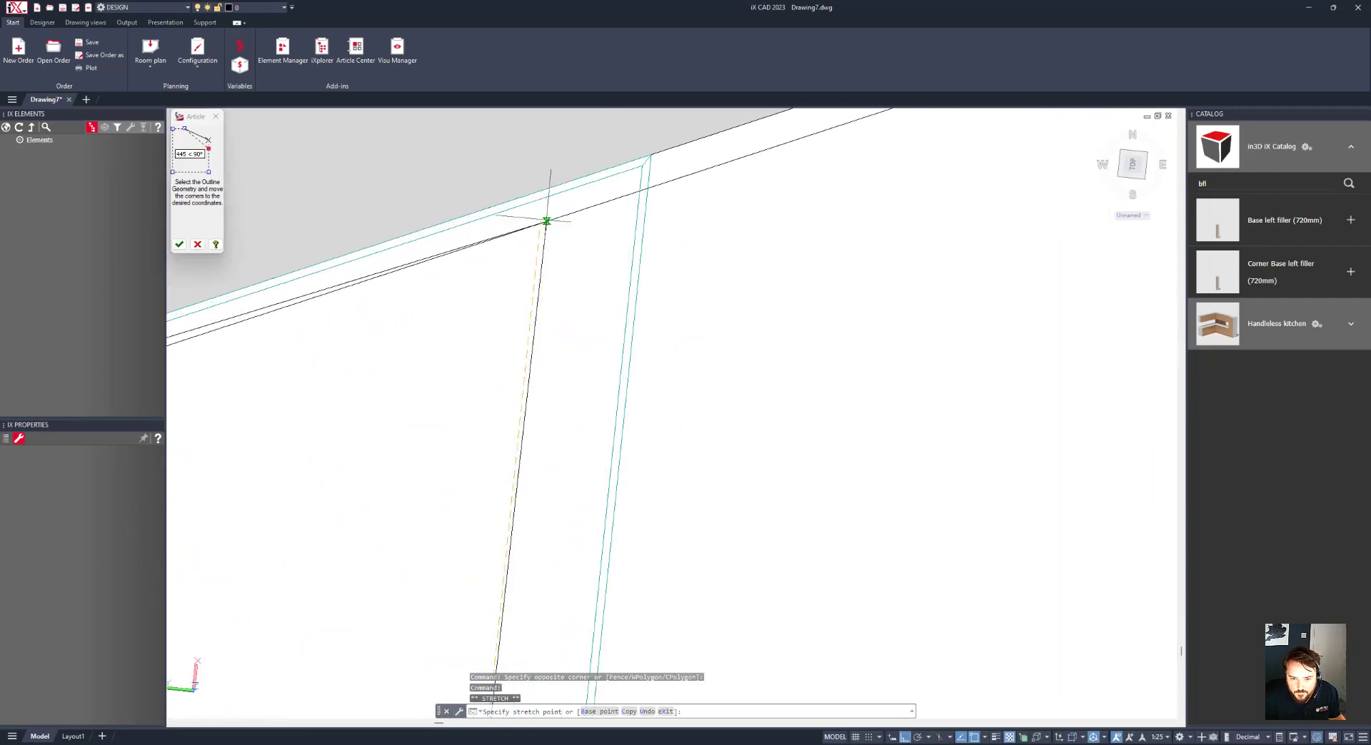
{"action": "scroll", "coordinate": [550, 190], "scroll_direction": "up", "scroll_amount": 3}
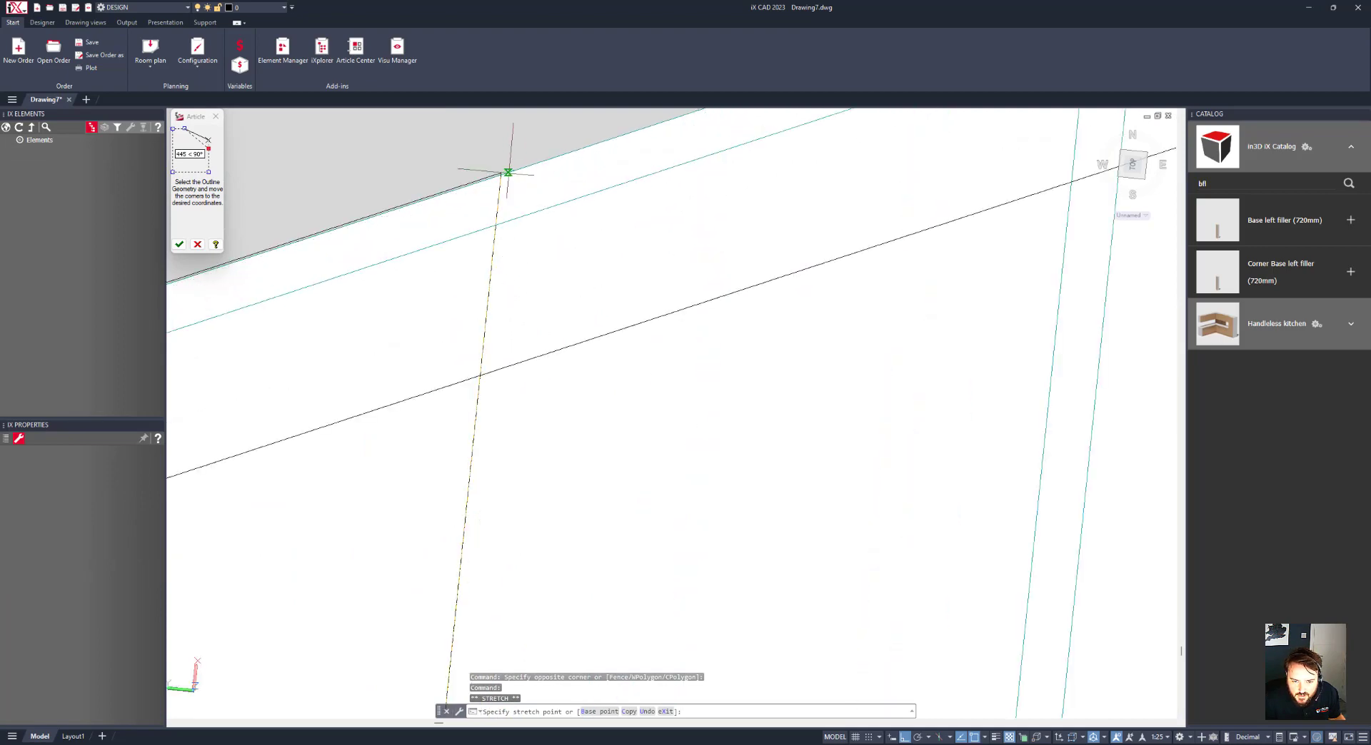
{"action": "scroll", "coordinate": [504, 187], "scroll_direction": "up", "scroll_amount": 2}
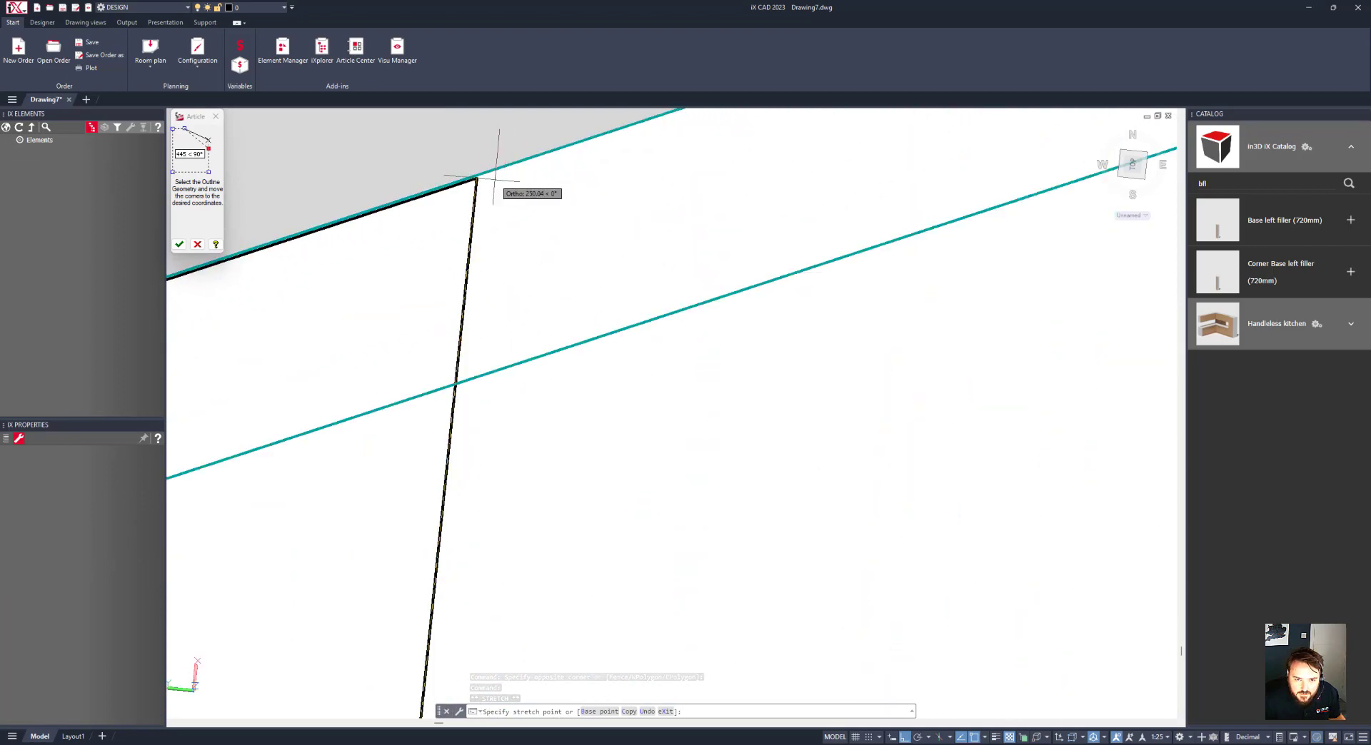
{"action": "left_click", "coordinate": [476, 176]}
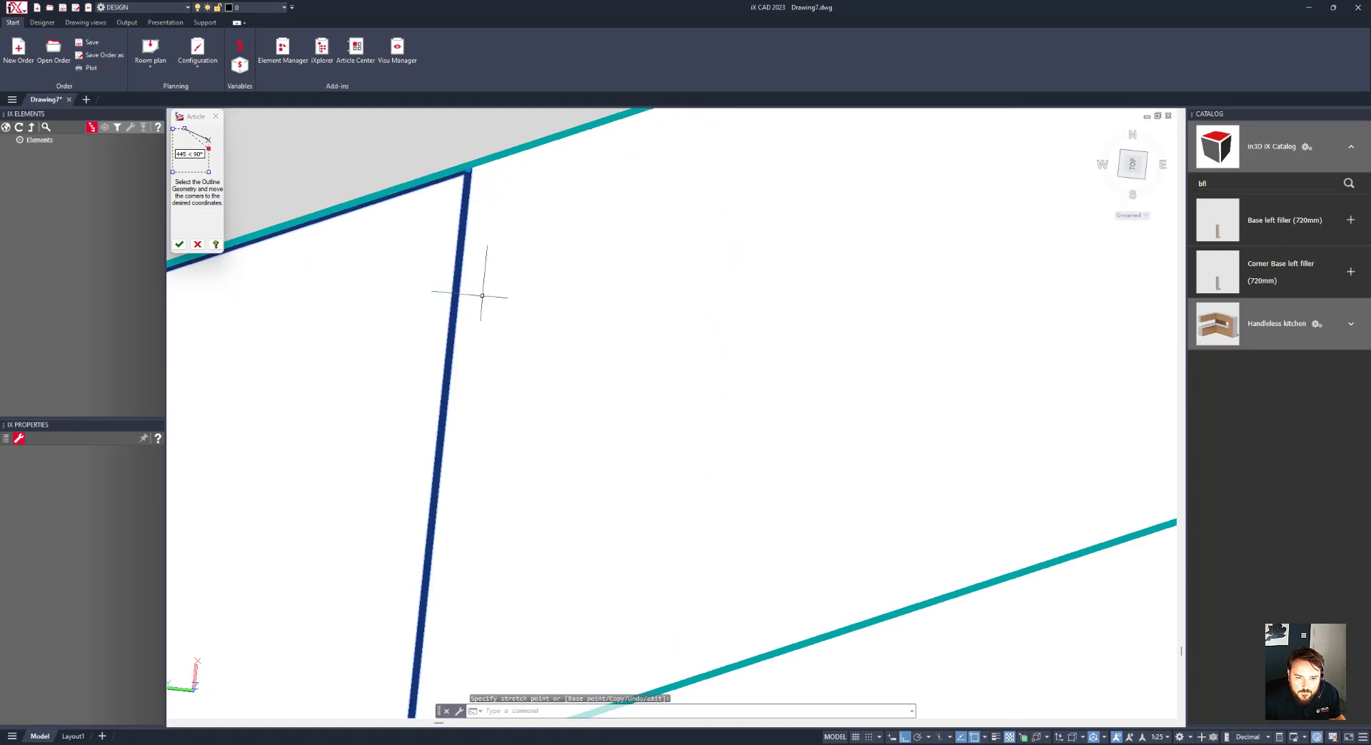
{"action": "left_click", "coordinate": [179, 245]}
{"action": "scroll", "coordinate": [505, 336], "scroll_direction": "down", "scroll_amount": 3}
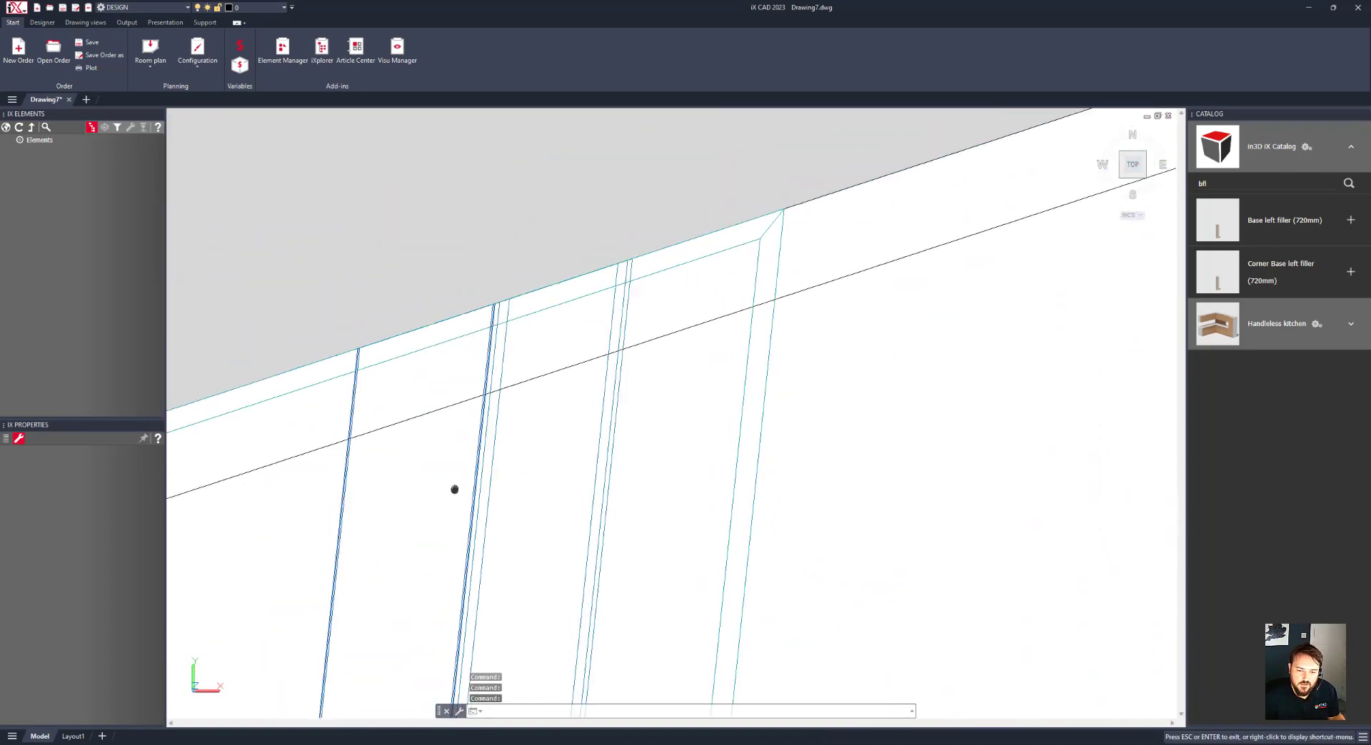
- Edit the outline of the left filler east of the door, stretching its back corner into the room's wall corner
{"action": "scroll", "coordinate": [469, 509], "scroll_direction": "down", "scroll_amount": 5}
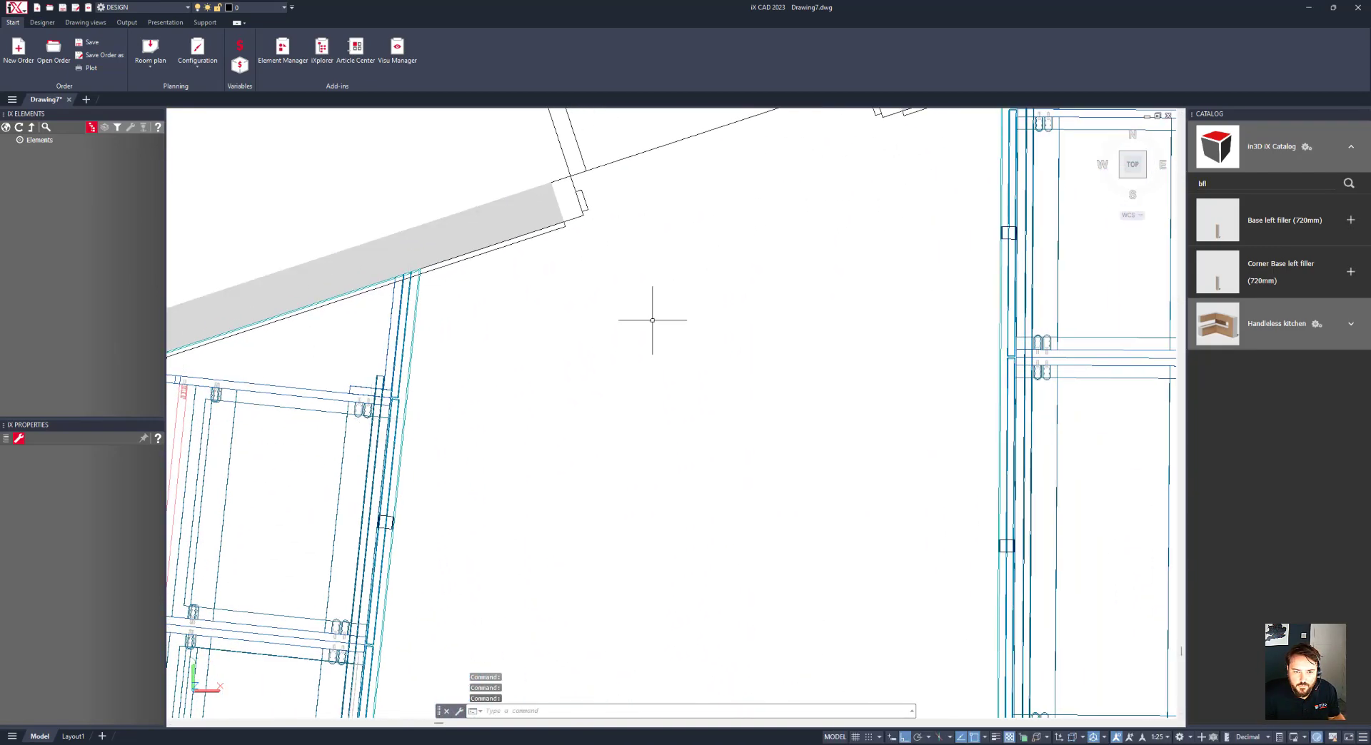
{"action": "scroll", "coordinate": [534, 397], "scroll_direction": "up", "scroll_amount": 2}
{"action": "scroll", "coordinate": [676, 232], "scroll_direction": "up", "scroll_amount": 4}
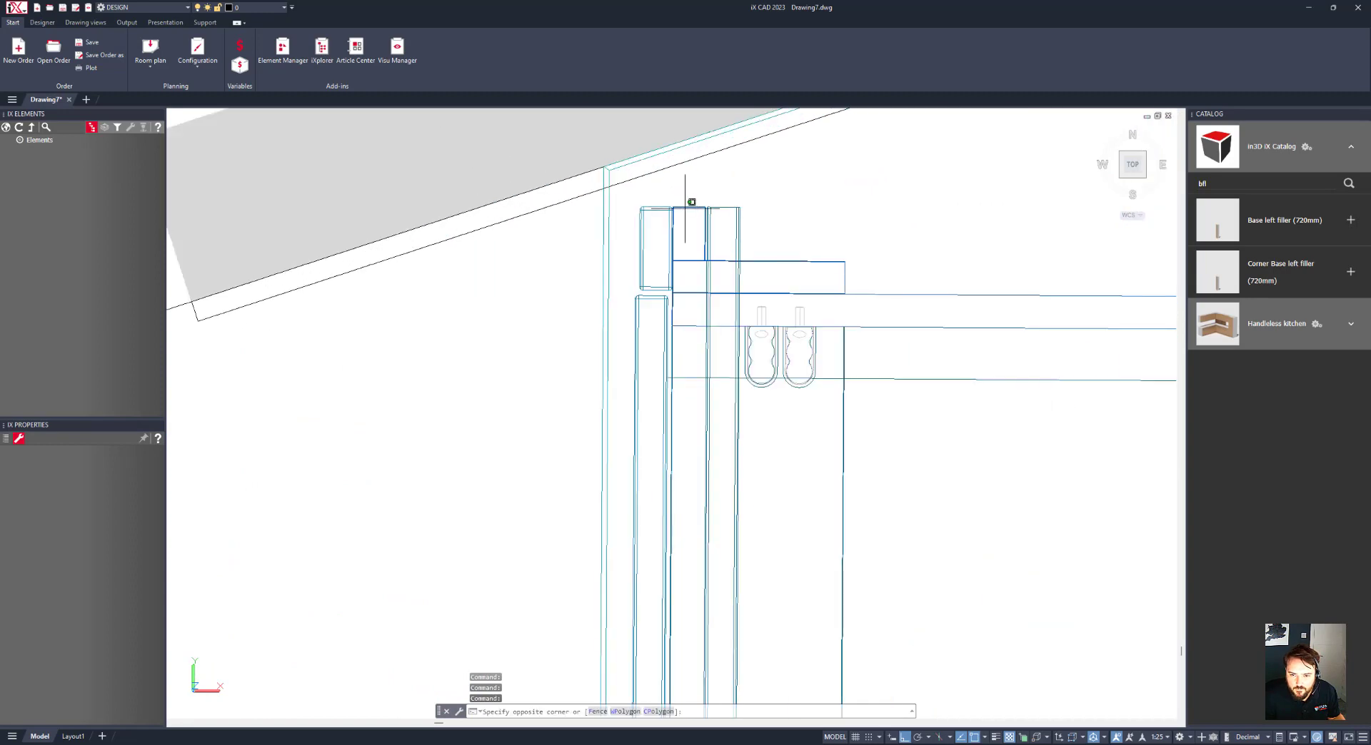
{"action": "left_click", "coordinate": [679, 201]}
{"action": "left_click", "coordinate": [70, 475]}
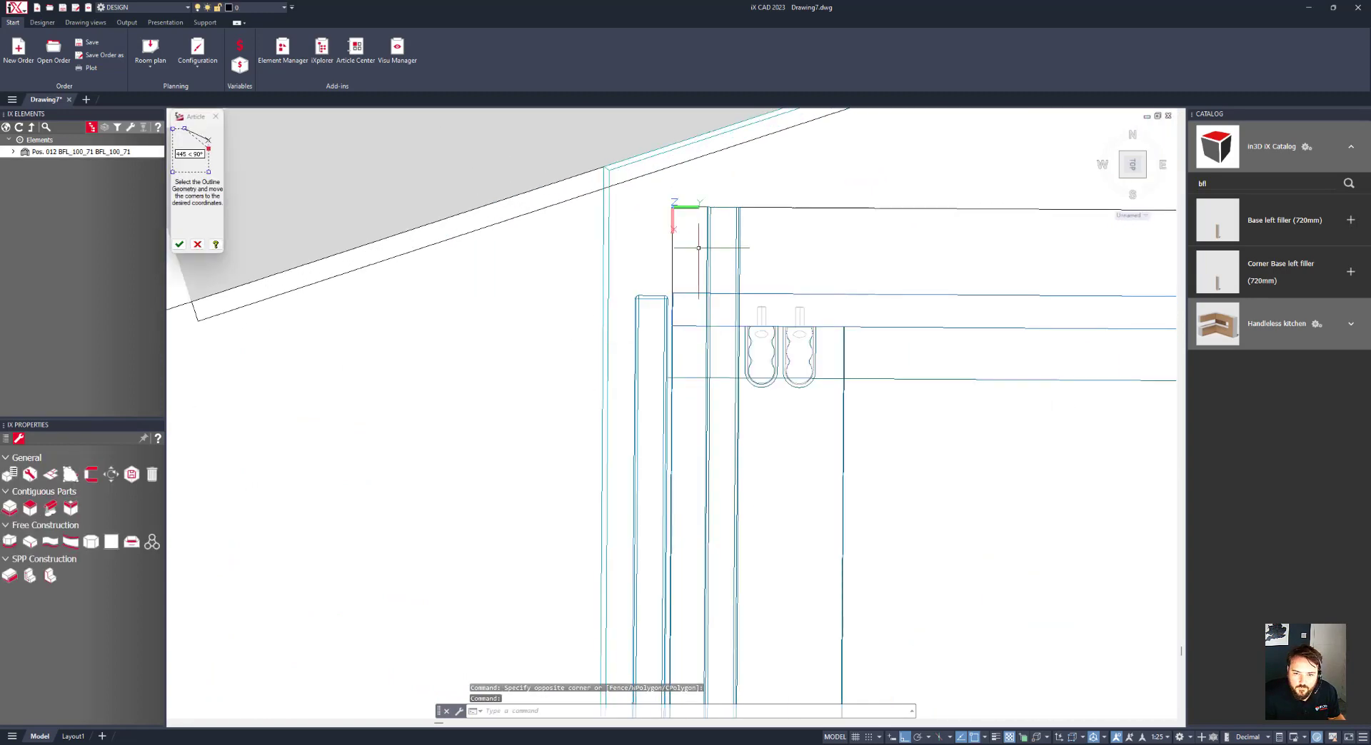
{"action": "scroll", "coordinate": [538, 397], "scroll_direction": "down", "scroll_amount": 4}
{"action": "middle_click_drag", "start_coordinate": [537, 397], "coordinate": [487, 402]}
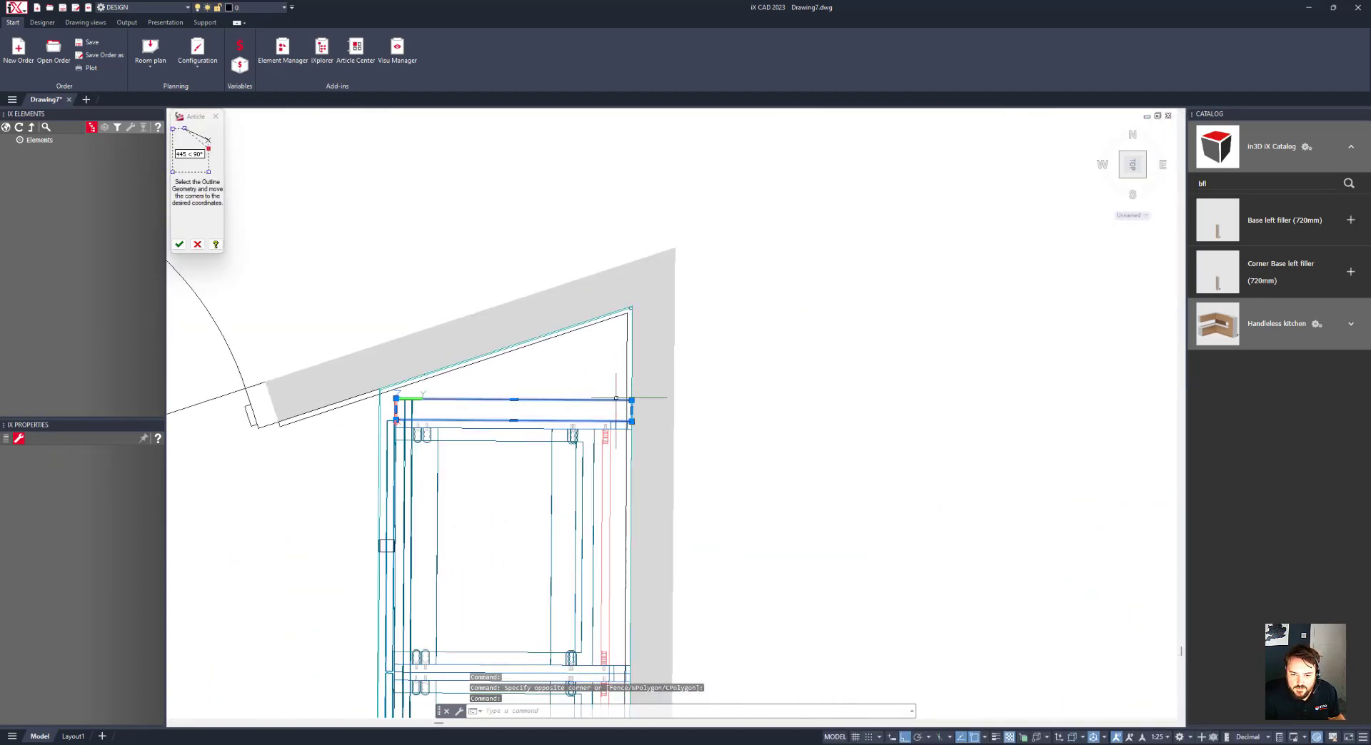
{"action": "left_click", "coordinate": [631, 399]}
{"action": "scroll", "coordinate": [630, 310], "scroll_direction": "up", "scroll_amount": 5}
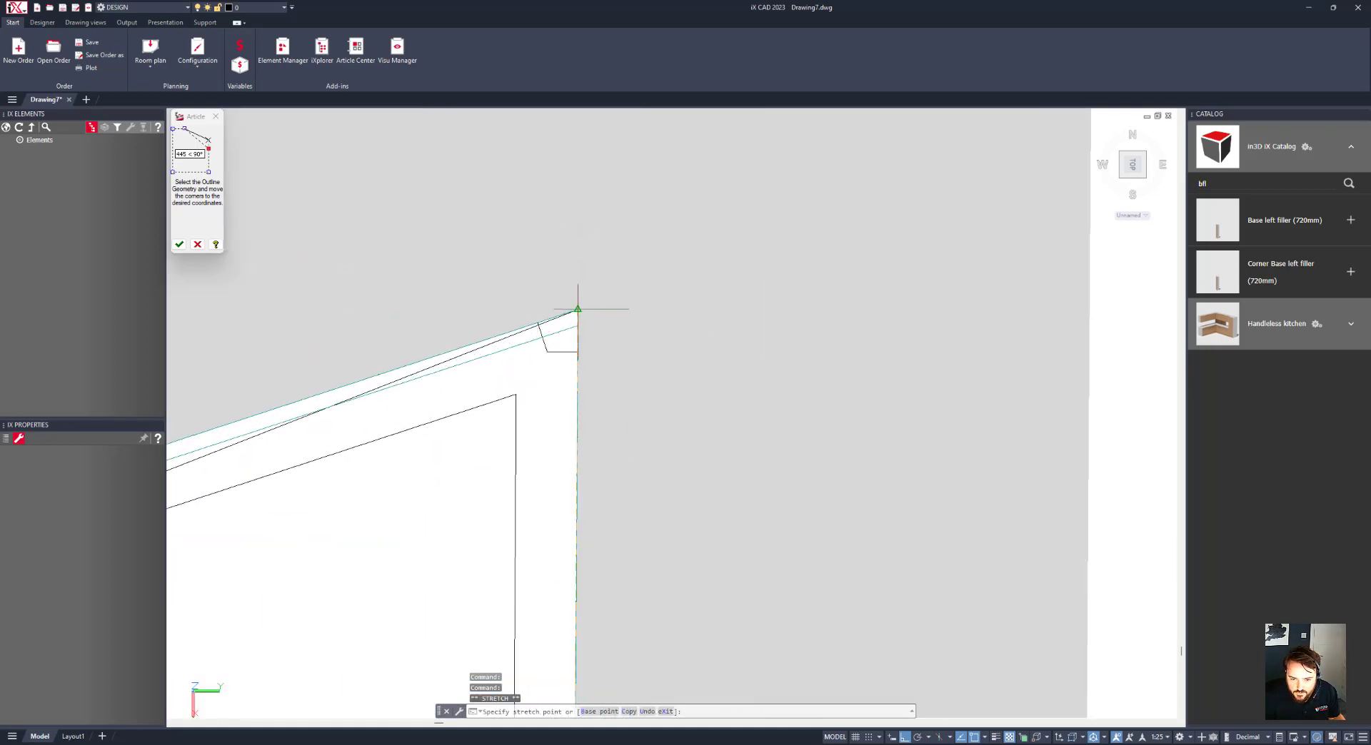
{"action": "scroll", "coordinate": [577, 309], "scroll_direction": "down", "scroll_amount": 4}
{"action": "scroll", "coordinate": [576, 346], "scroll_direction": "up", "scroll_amount": 4}
{"action": "left_click", "coordinate": [575, 346]}
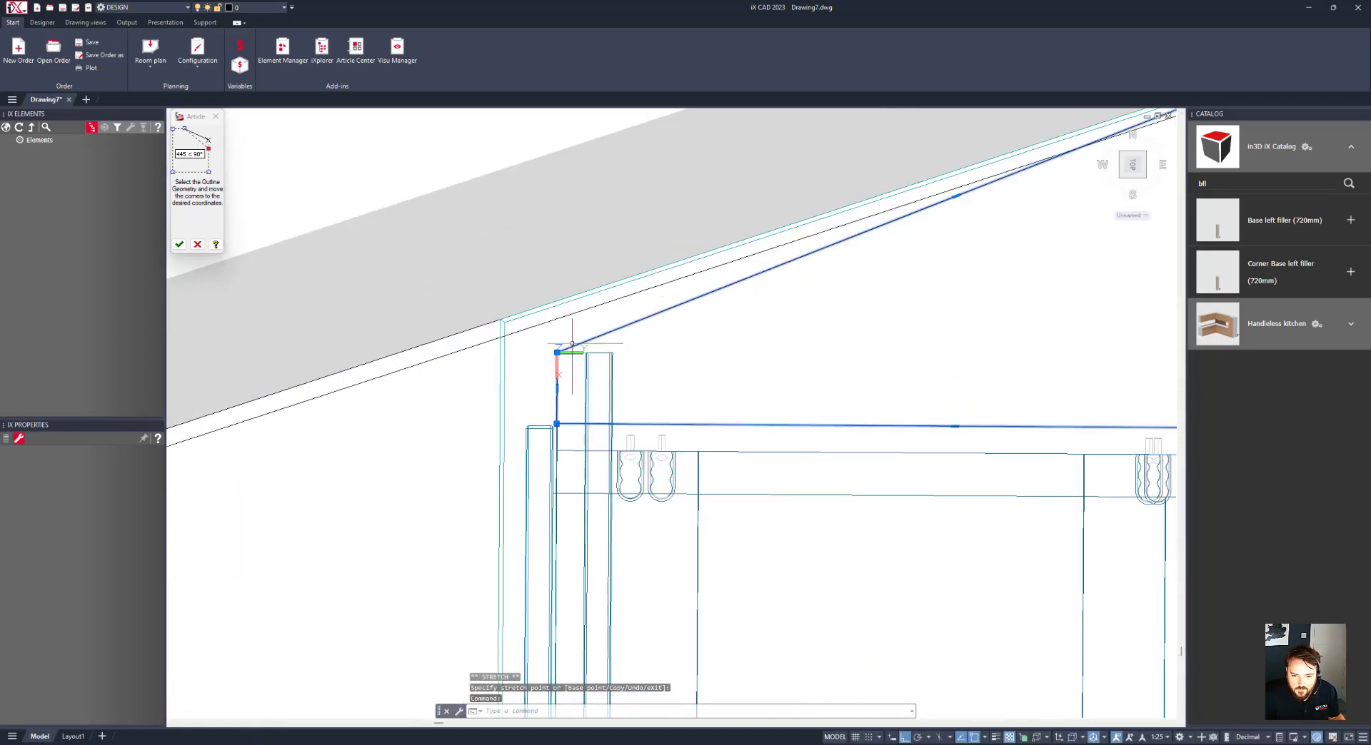
- Stretch the front corner of the left filler's outline to the angled wall and apply the new shape
{"action": "left_click", "coordinate": [557, 352]}
{"action": "scroll", "coordinate": [560, 321], "scroll_direction": "up", "scroll_amount": 6}
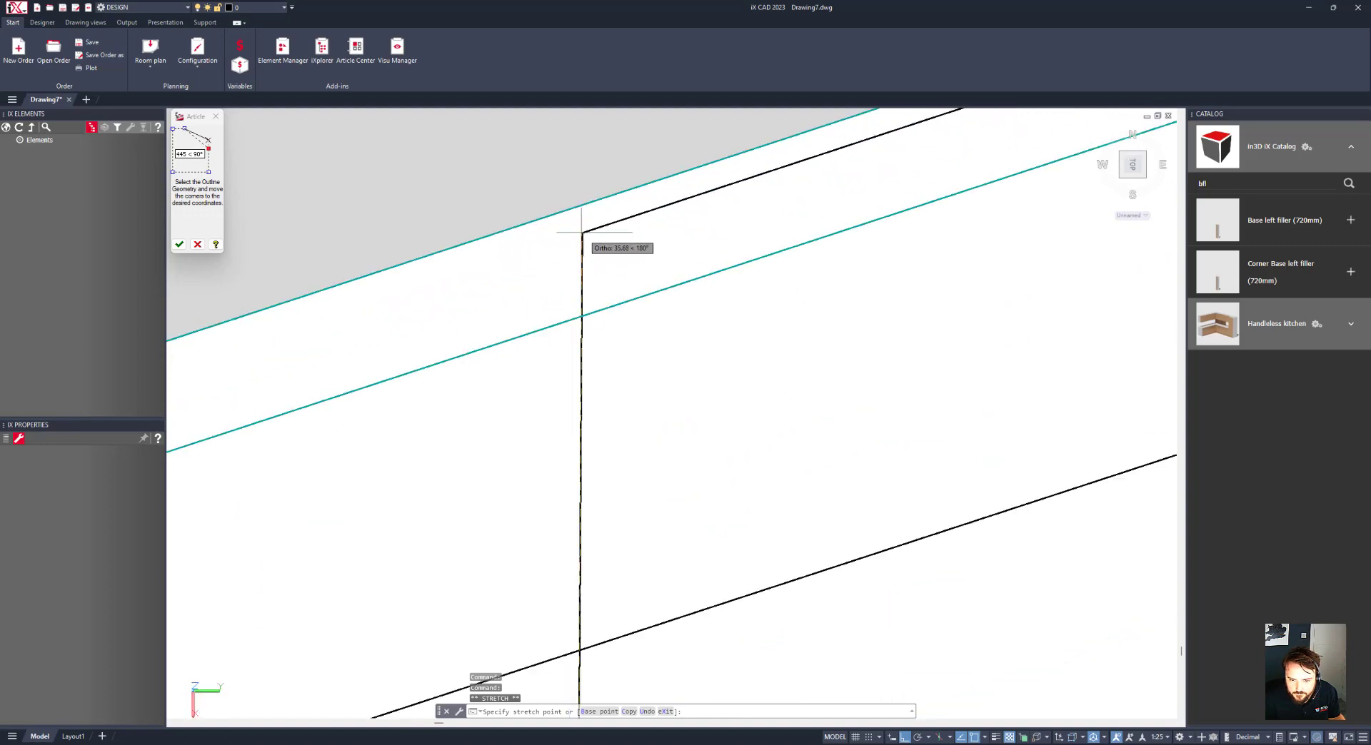
{"action": "left_click", "coordinate": [642, 211]}
{"action": "left_click", "coordinate": [180, 245]}
{"action": "scroll", "coordinate": [628, 357], "scroll_direction": "down", "scroll_amount": 5}
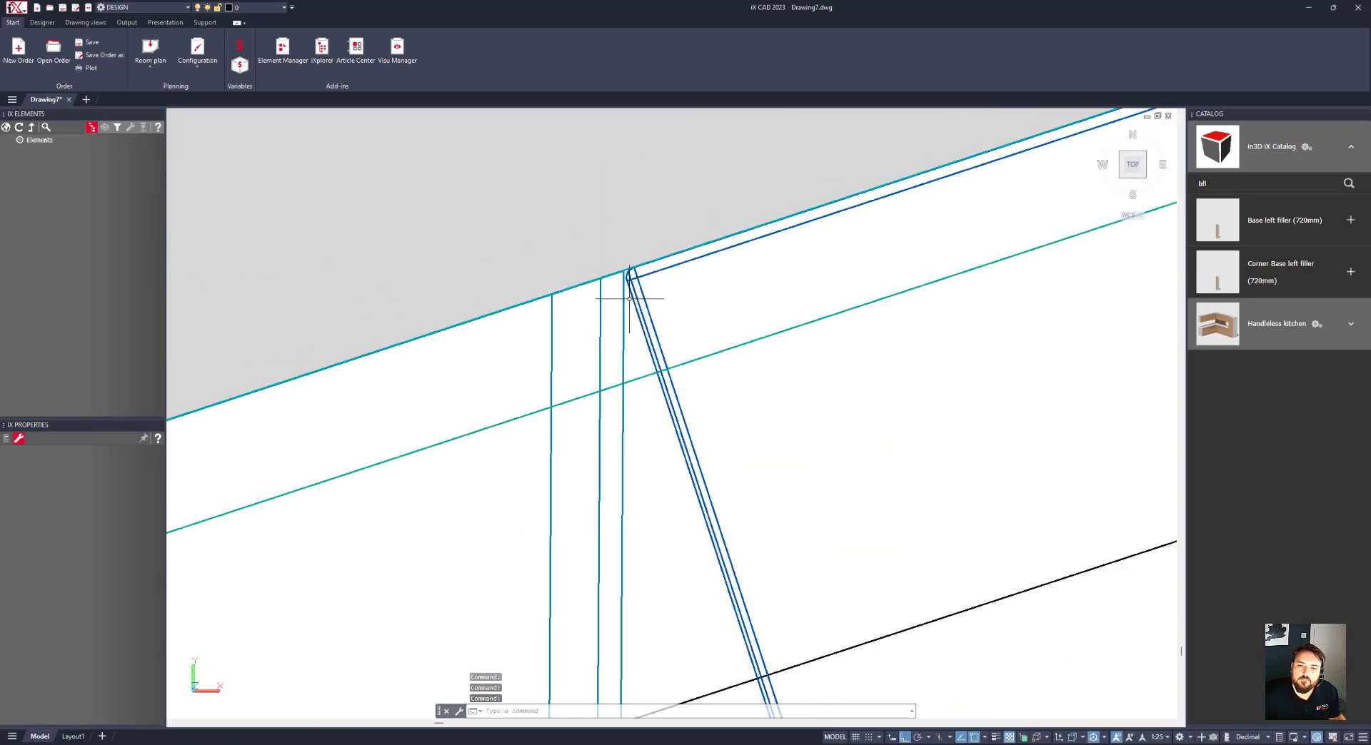
- Edit the outline of the right filler in the recess, stretching its front outer corner to the slanted east wall
{"action": "scroll", "coordinate": [642, 519], "scroll_direction": "down", "scroll_amount": 5}
{"action": "scroll", "coordinate": [727, 457], "scroll_direction": "up", "scroll_amount": 6}
{"action": "scroll", "coordinate": [730, 457], "scroll_direction": "up", "scroll_amount": 2}
{"action": "left_click", "coordinate": [772, 480]}
{"action": "left_click", "coordinate": [767, 475]}
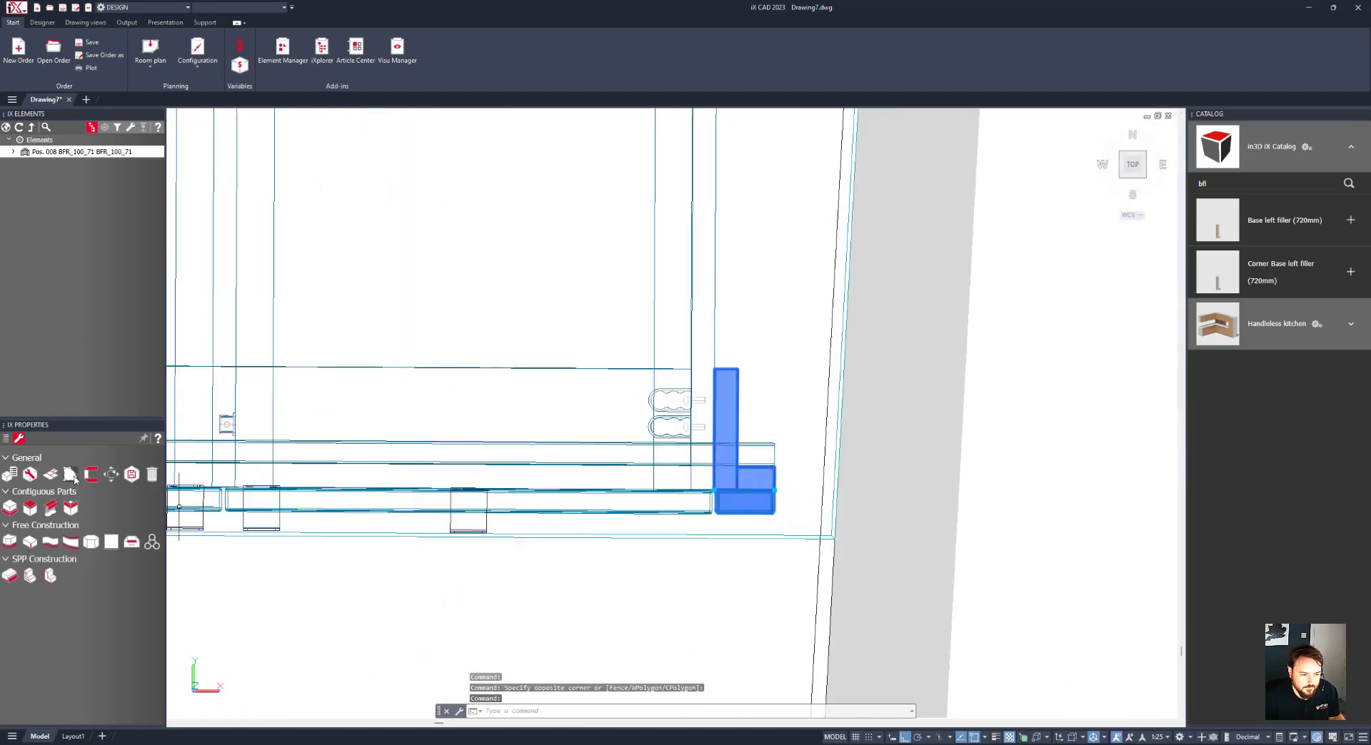
{"action": "left_click", "coordinate": [77, 479]}
{"action": "left_click", "coordinate": [775, 491]}
{"action": "scroll", "coordinate": [871, 507], "scroll_direction": "up", "scroll_amount": 5}
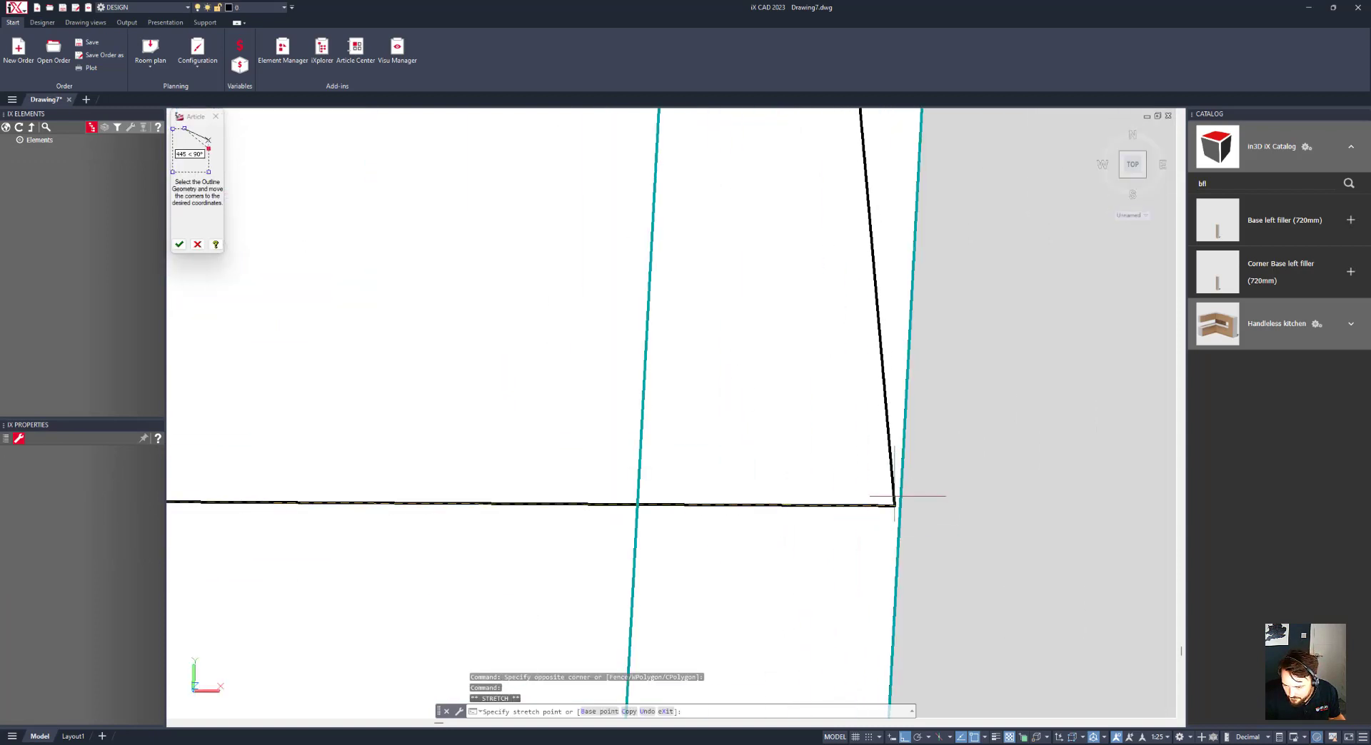
{"action": "left_click", "coordinate": [912, 538]}
{"action": "scroll", "coordinate": [789, 365], "scroll_direction": "down", "scroll_amount": 2}
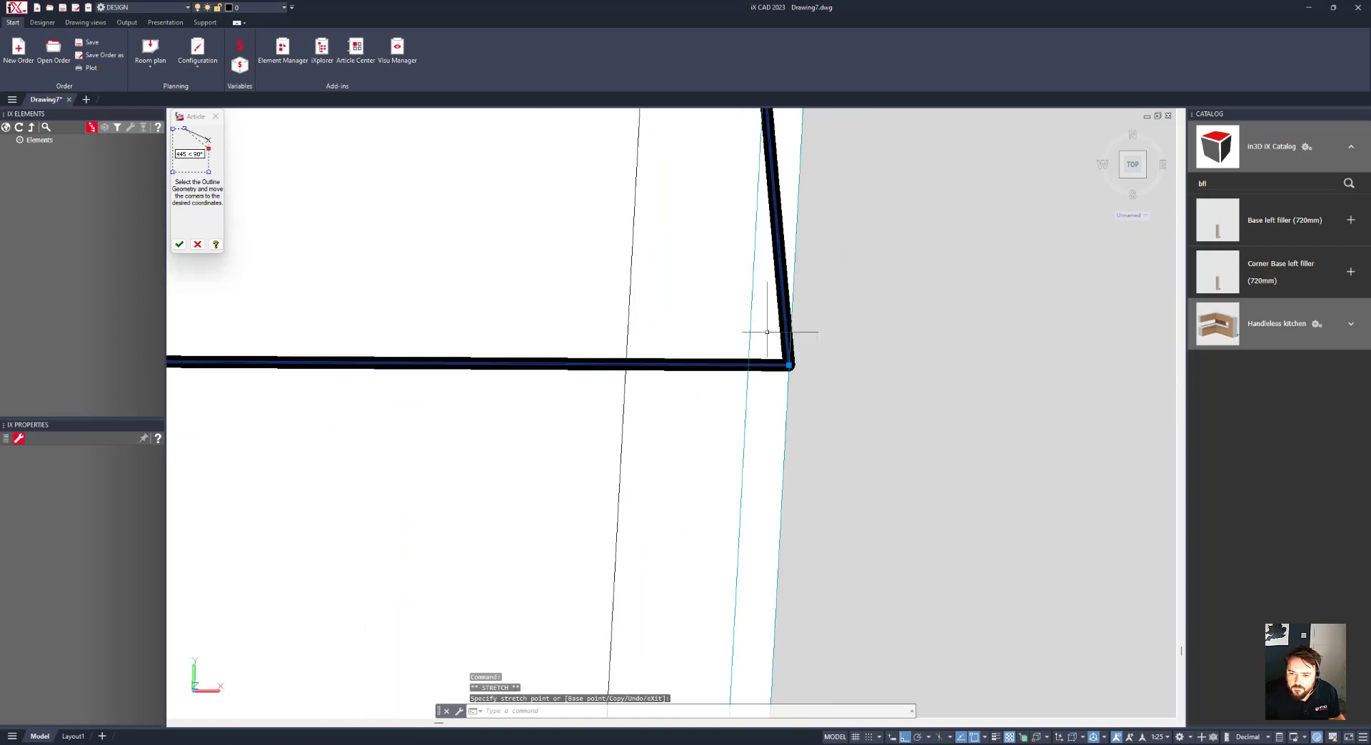
{"action": "scroll", "coordinate": [600, 298], "scroll_direction": "down", "scroll_amount": 5}
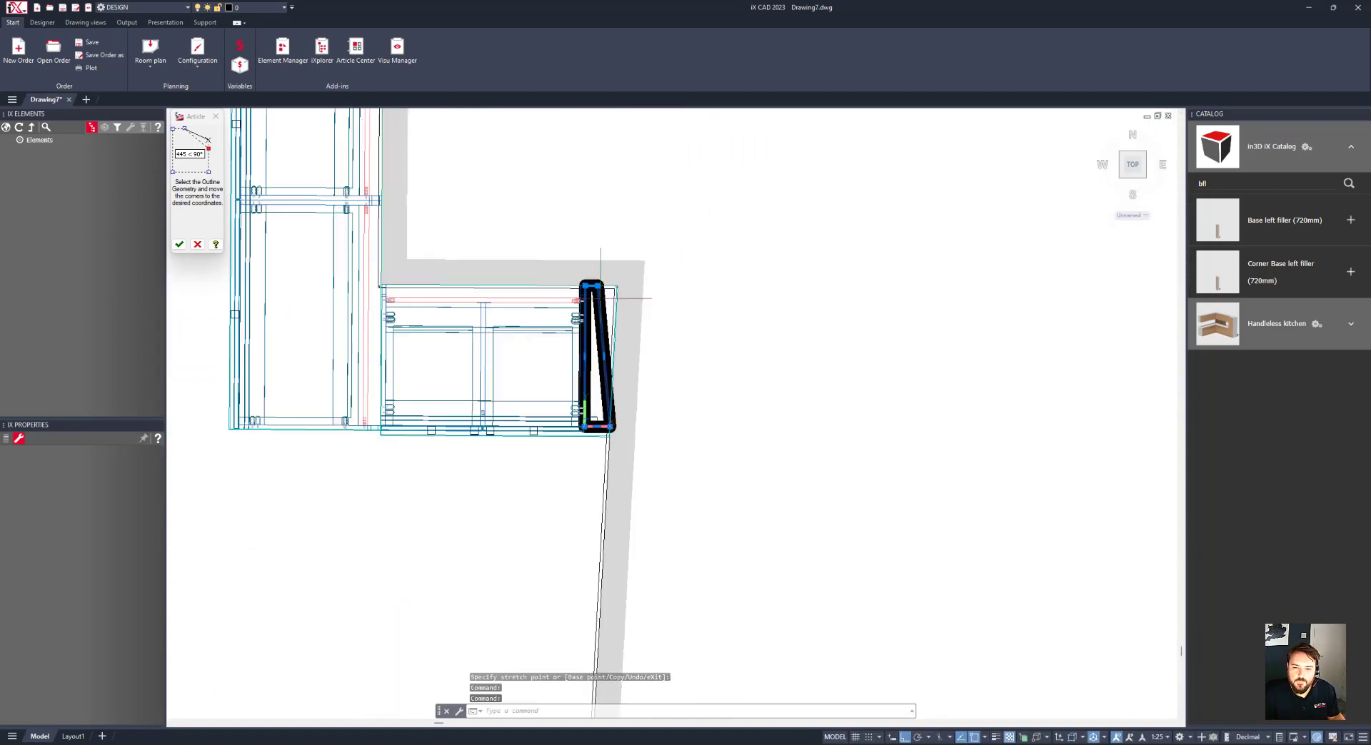
- Stretch the back outer corner of the recess filler's outline into the room's wall corner and apply the new shape
{"action": "scroll", "coordinate": [599, 298], "scroll_direction": "up", "scroll_amount": 3}
{"action": "left_click", "coordinate": [997, 739]}
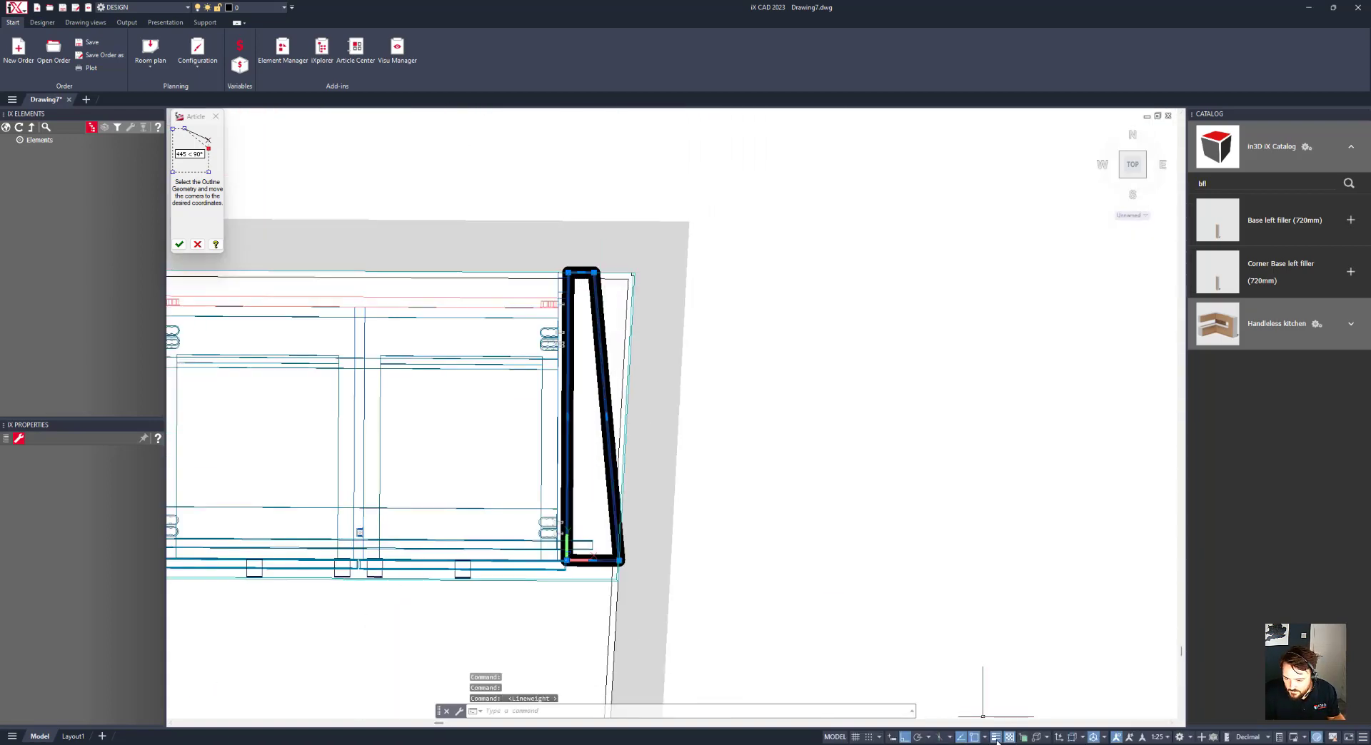
{"action": "left_click", "coordinate": [997, 739]}
{"action": "scroll", "coordinate": [614, 299], "scroll_direction": "up", "scroll_amount": 4}
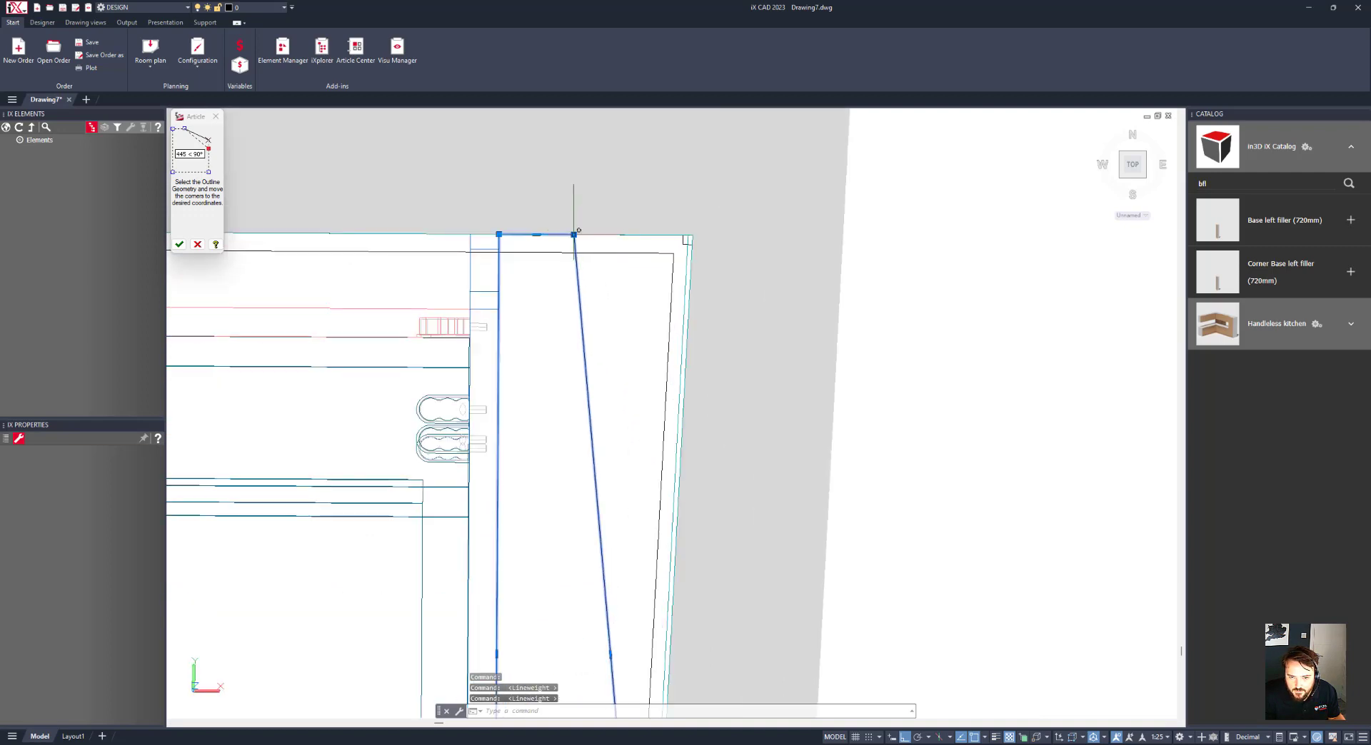
{"action": "left_click", "coordinate": [573, 234]}
{"action": "scroll", "coordinate": [691, 233], "scroll_direction": "up", "scroll_amount": 3}
{"action": "left_click", "coordinate": [690, 234]}
{"action": "scroll", "coordinate": [509, 425], "scroll_direction": "down", "scroll_amount": 3}
{"action": "scroll", "coordinate": [509, 425], "scroll_direction": "down", "scroll_amount": 5}
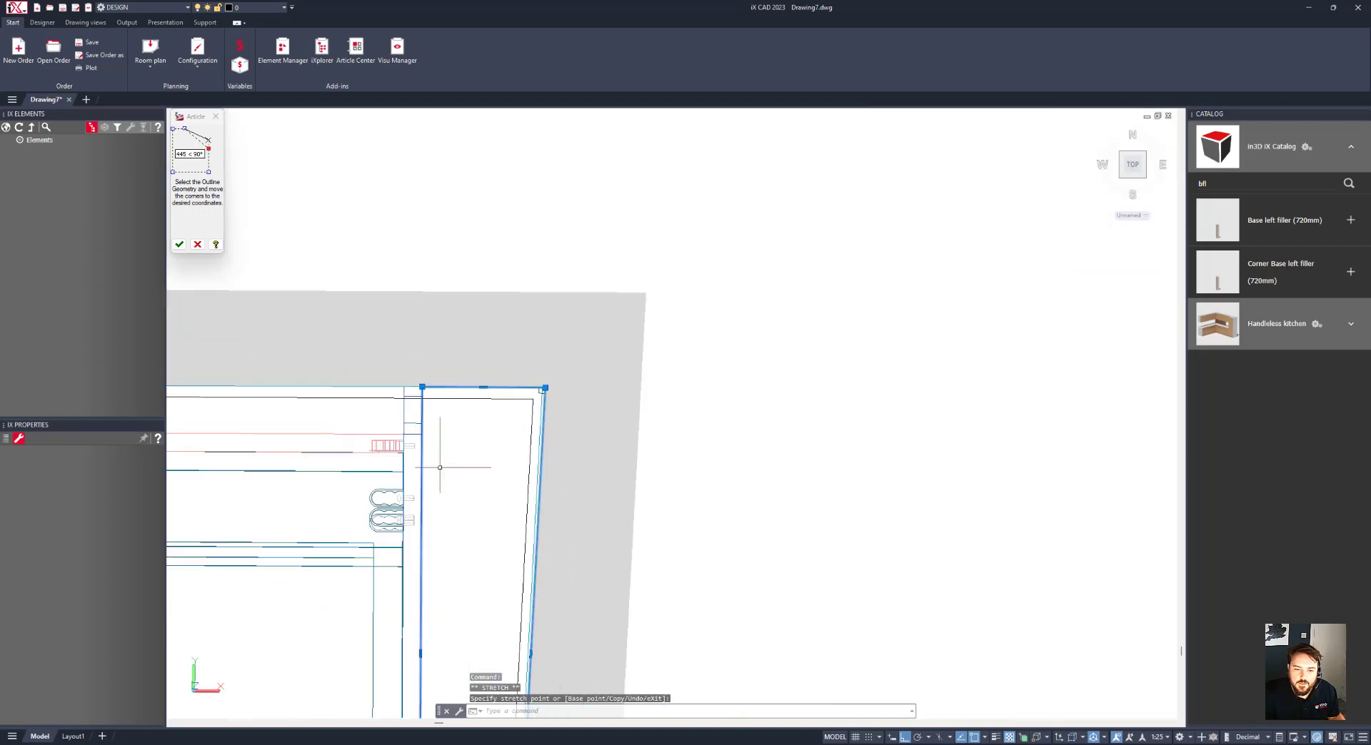
{"action": "left_click", "coordinate": [179, 245]}
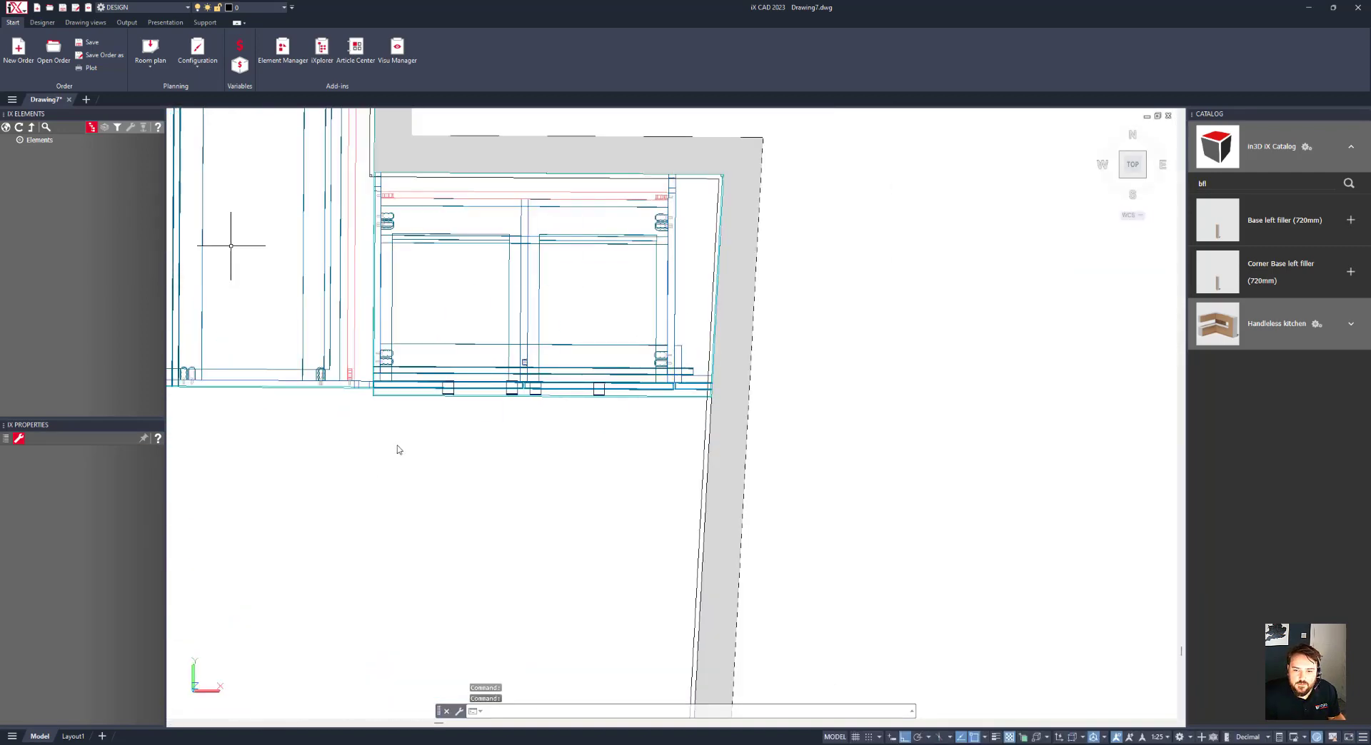
- Show the corner run of base units in a 3D view with the Realistic visual style
{"action": "scroll", "coordinate": [443, 474], "scroll_direction": "down", "scroll_amount": 2}
{"action": "middle_click_drag", "start_coordinate": [443, 475], "coordinate": [624, 472]}
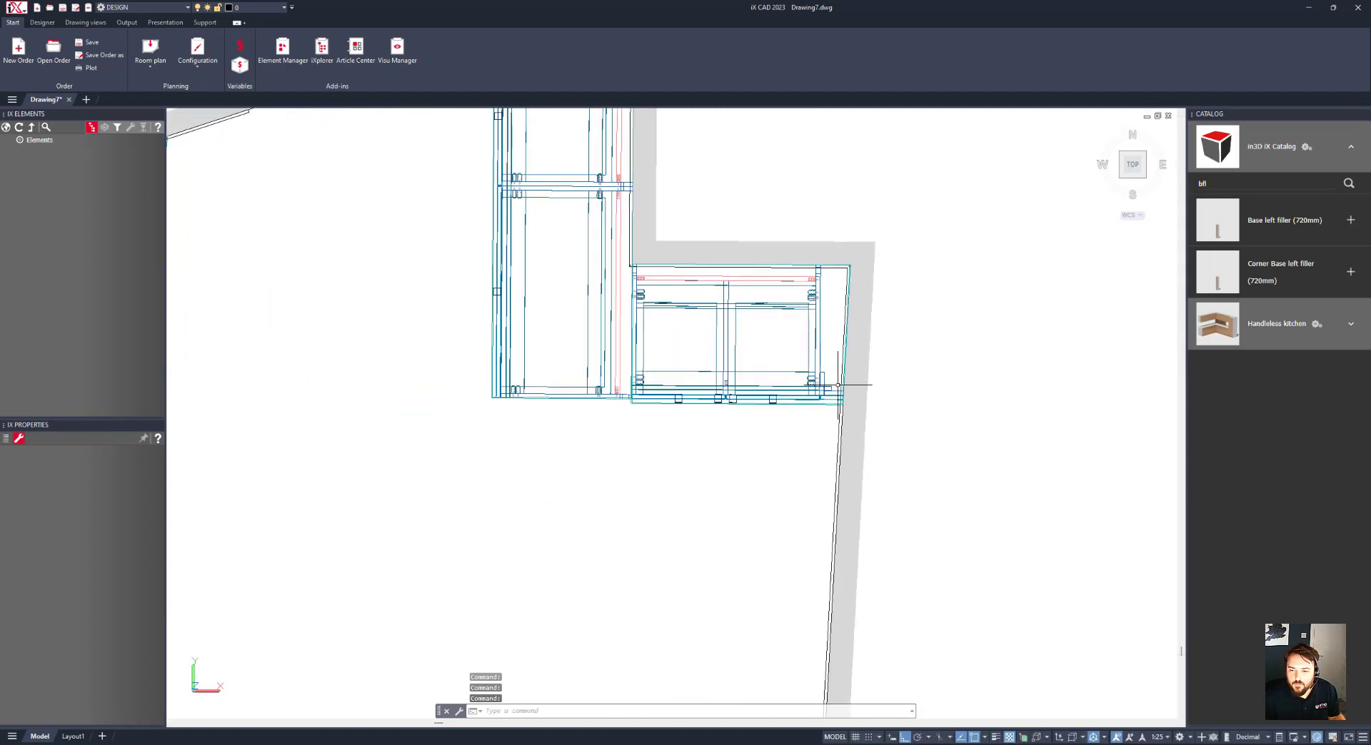
{"action": "middle_click_drag", "start_coordinate": [519, 465], "coordinate": [503, 383], "text": "shift"}
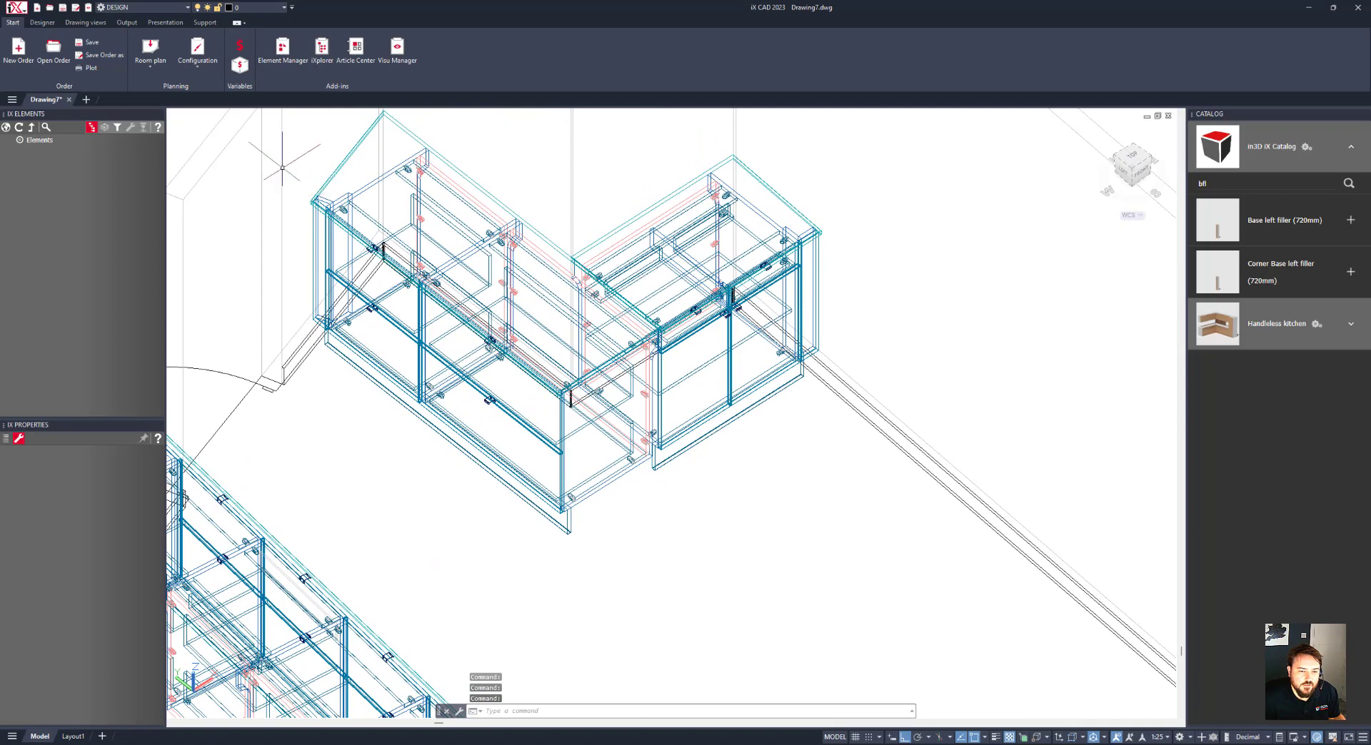
{"action": "left_click", "coordinate": [164, 23]}
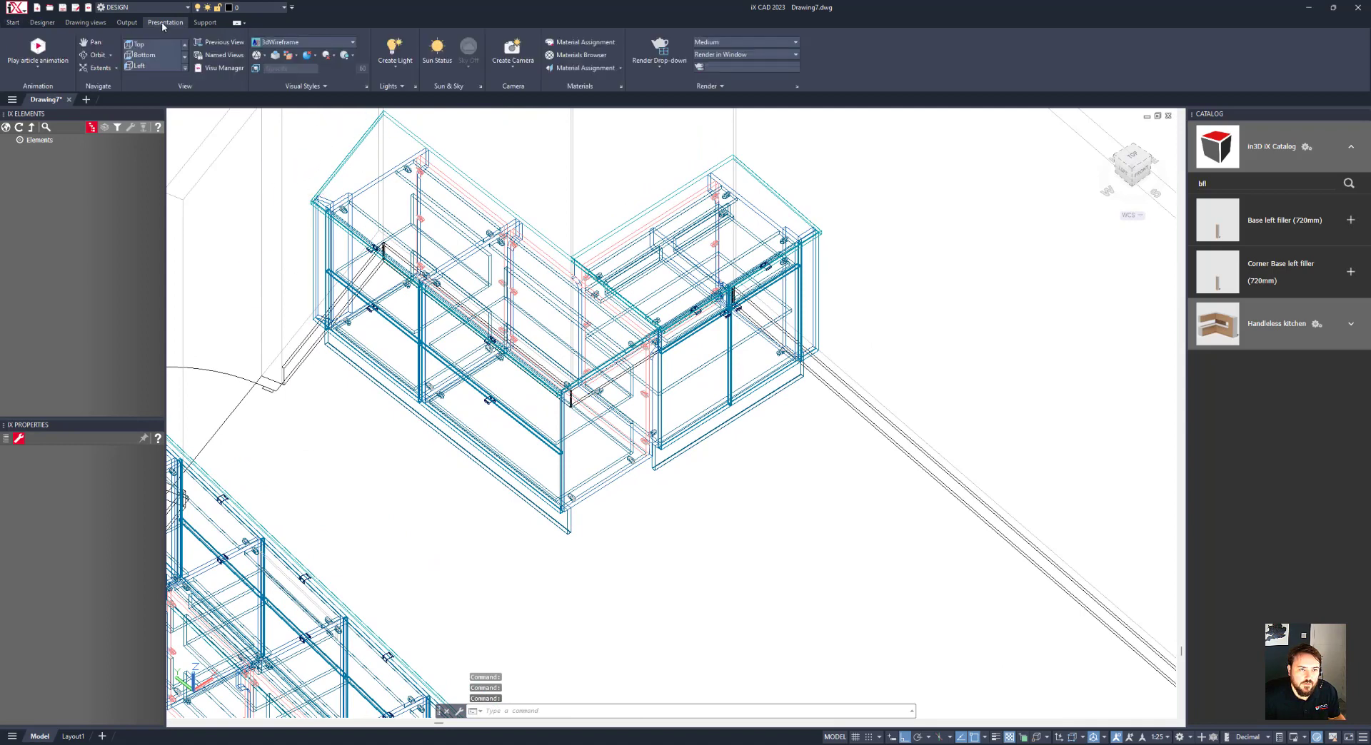
{"action": "left_click", "coordinate": [308, 55]}
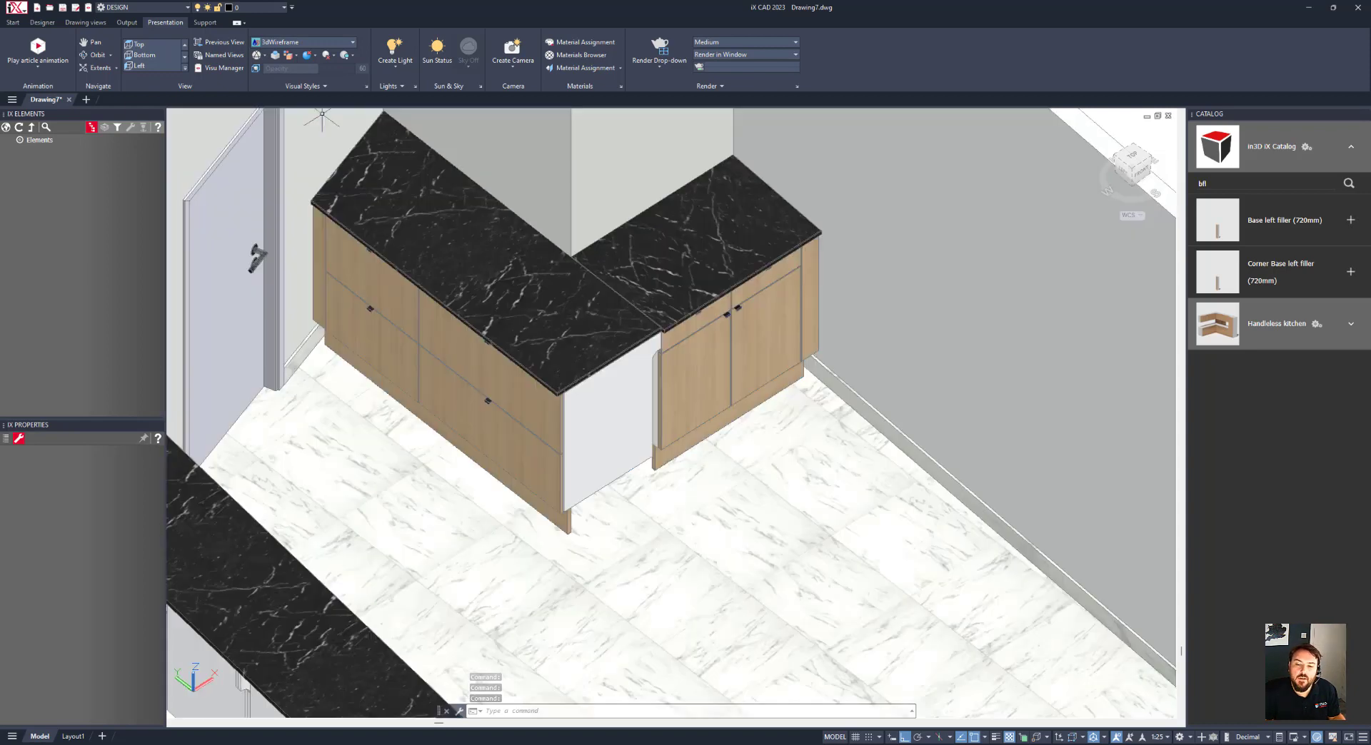
- Open the article-related variables of the drawer unit with the exposed white end and expand Materials_Case down to Material_SideRight_Fin_Unfin
{"action": "right_click", "coordinate": [673, 539]}
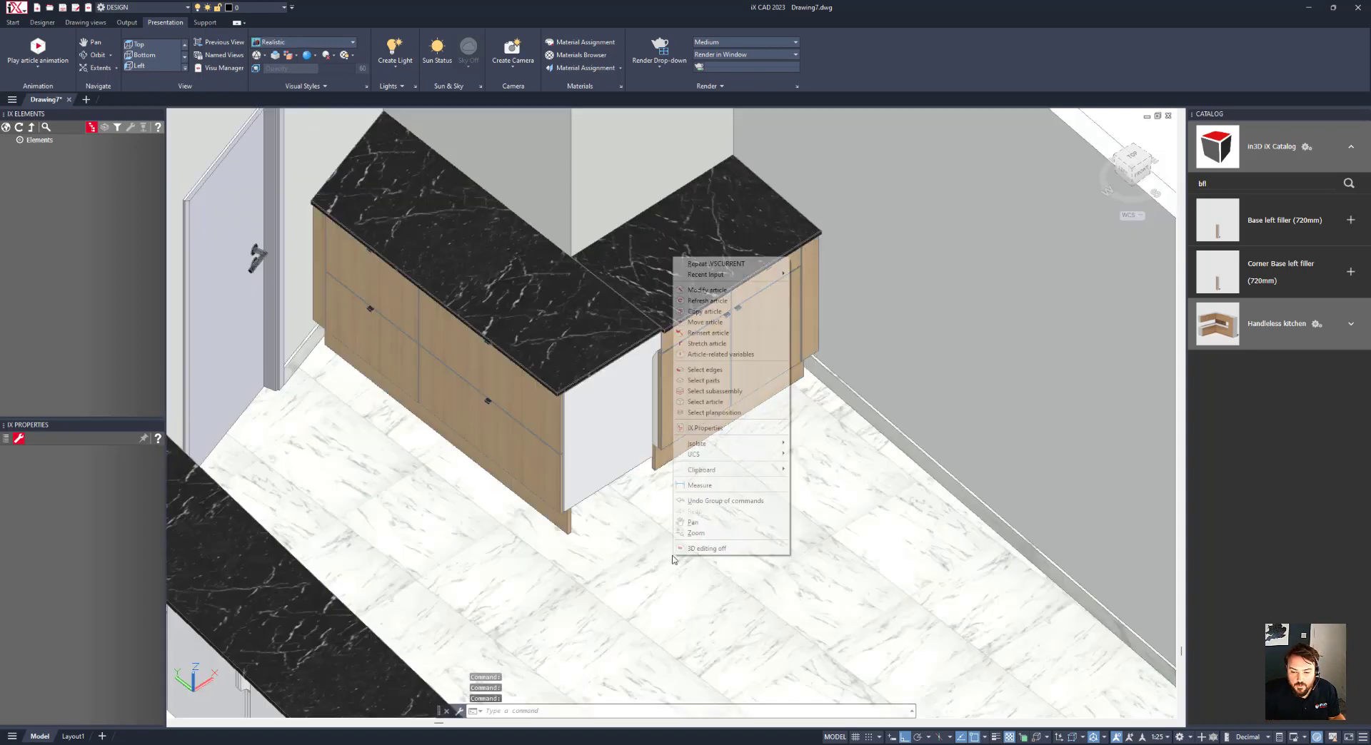
{"action": "left_click", "coordinate": [716, 355]}
{"action": "left_click", "coordinate": [607, 409]}
{"action": "key", "text": "Return"}
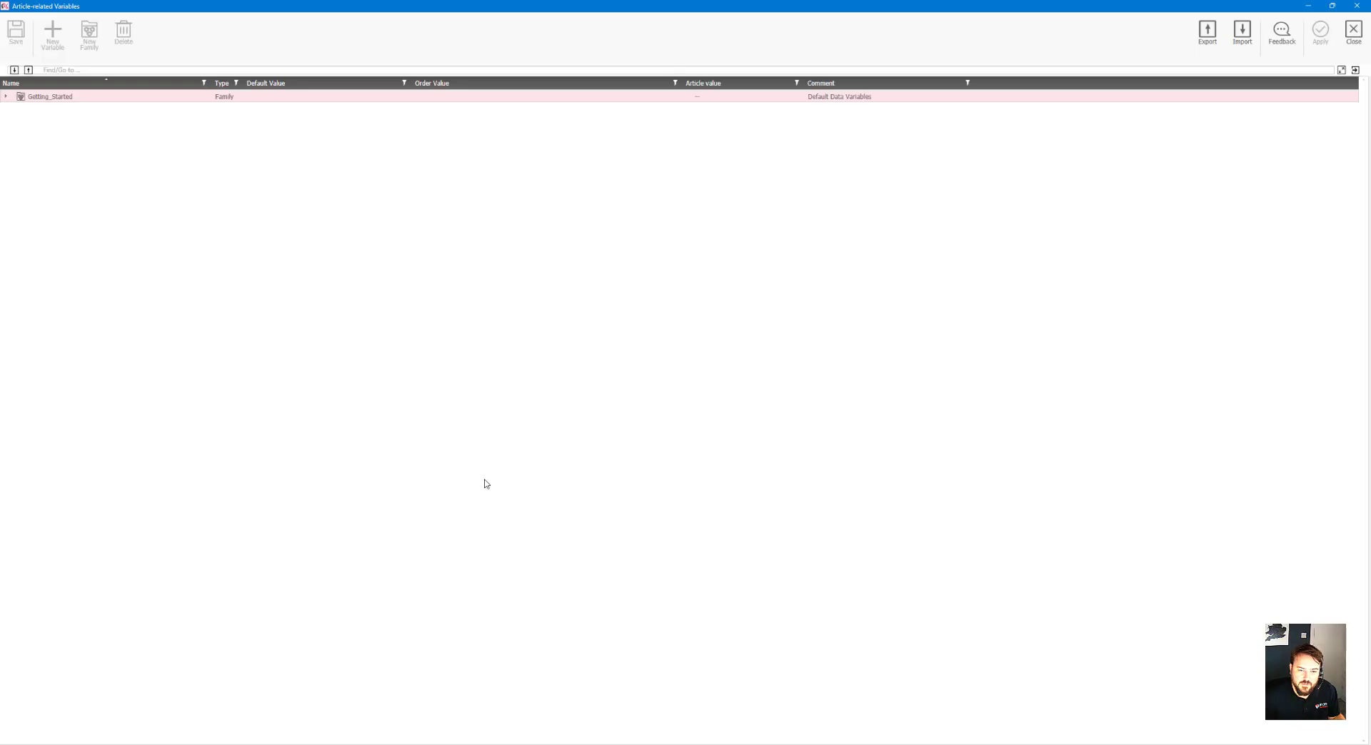
{"action": "double_click", "coordinate": [54, 99]}
{"action": "double_click", "coordinate": [56, 109]}
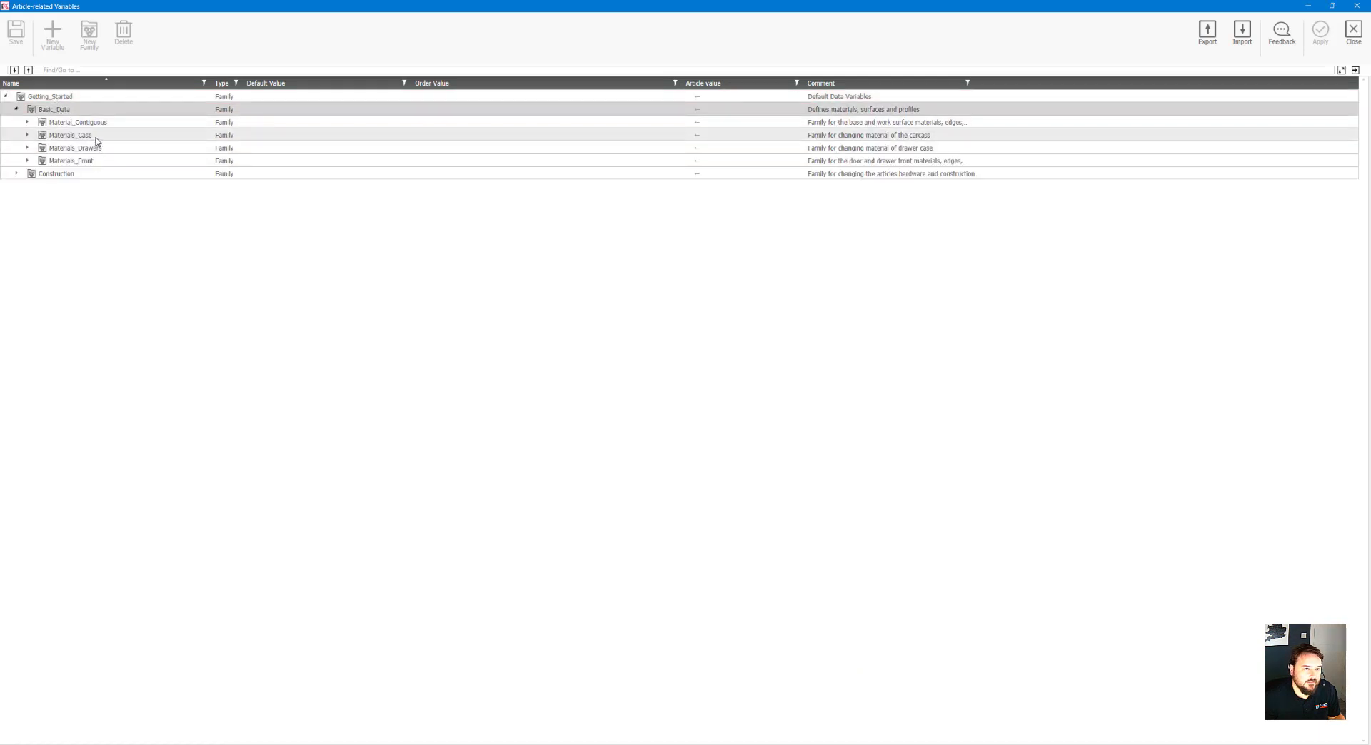
{"action": "left_click", "coordinate": [78, 136]}
{"action": "double_click", "coordinate": [76, 136]}
{"action": "double_click", "coordinate": [117, 187]}
{"action": "left_click", "coordinate": [765, 189]}
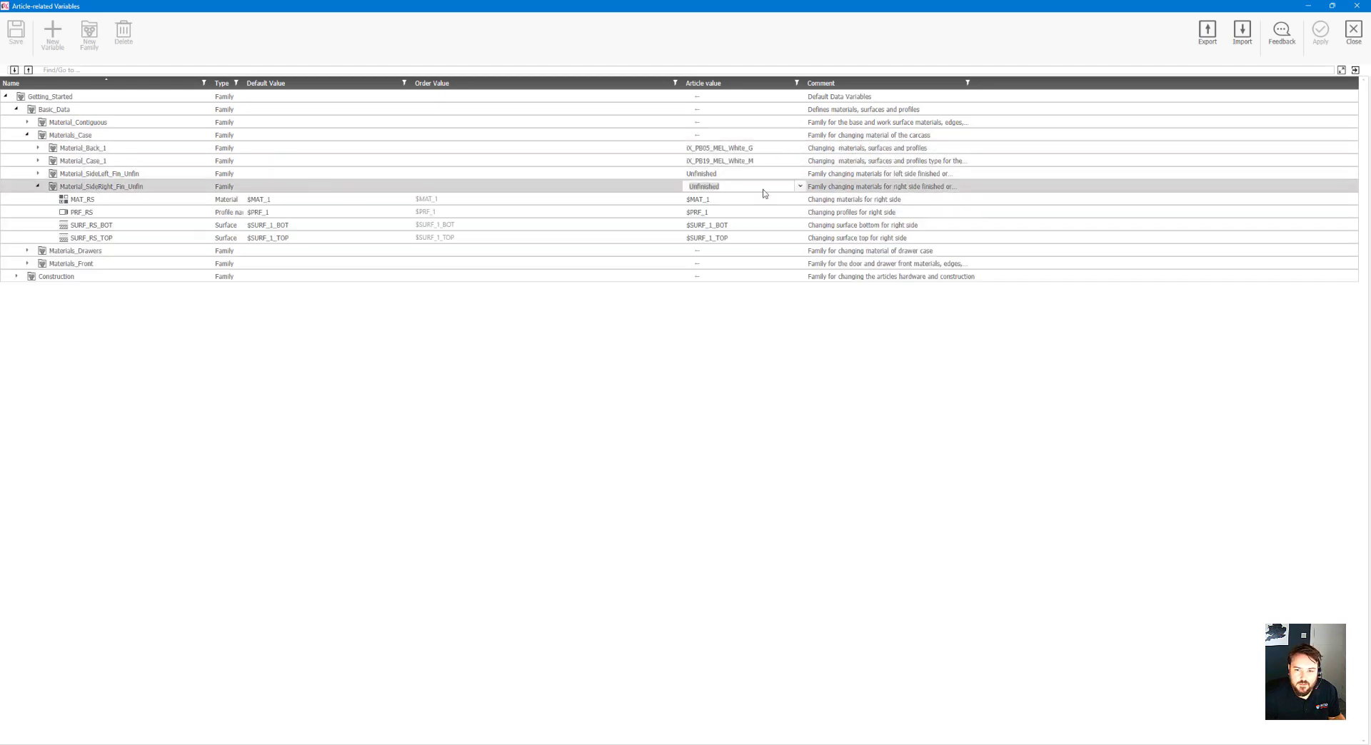
{"action": "left_click", "coordinate": [800, 186]}
{"action": "scroll", "coordinate": [749, 259], "scroll_direction": "down", "scroll_amount": 3}
{"action": "scroll", "coordinate": [746, 257], "scroll_direction": "up", "scroll_amount": 10}
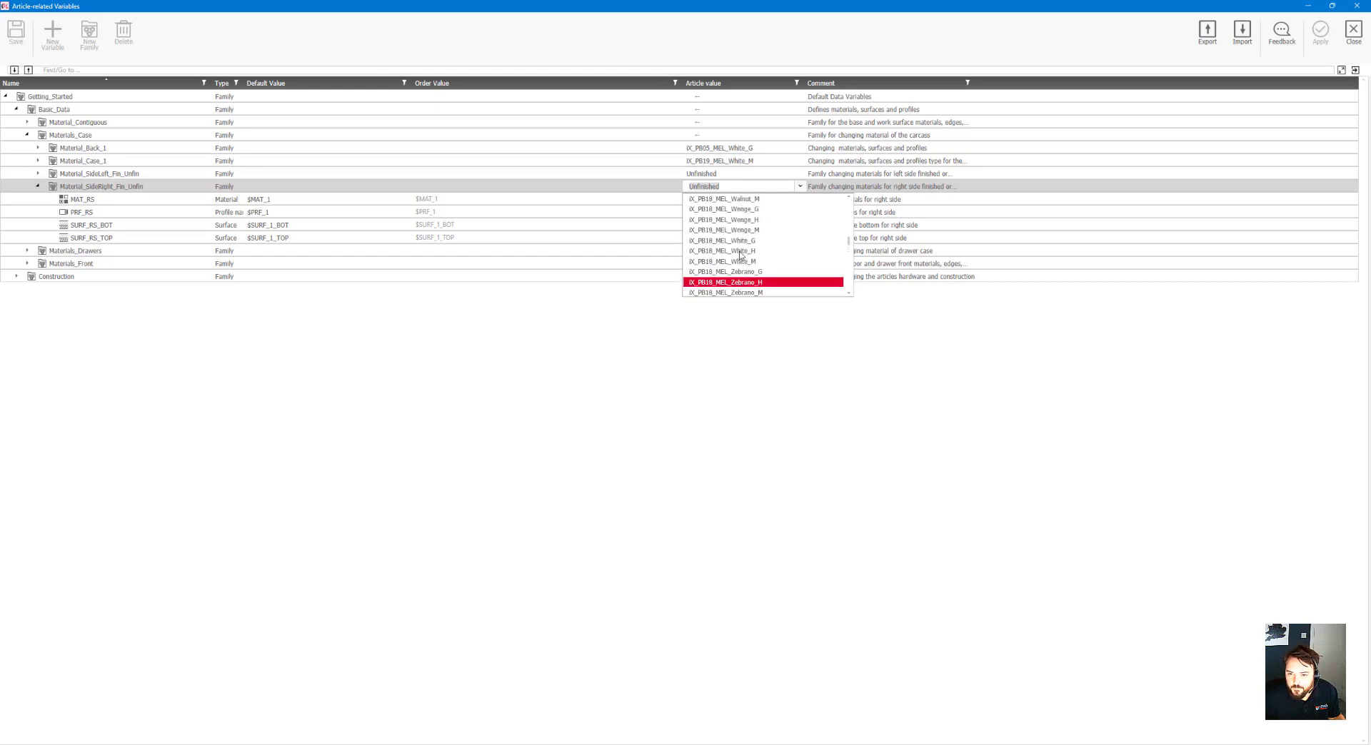
{"action": "left_click", "coordinate": [739, 252]}
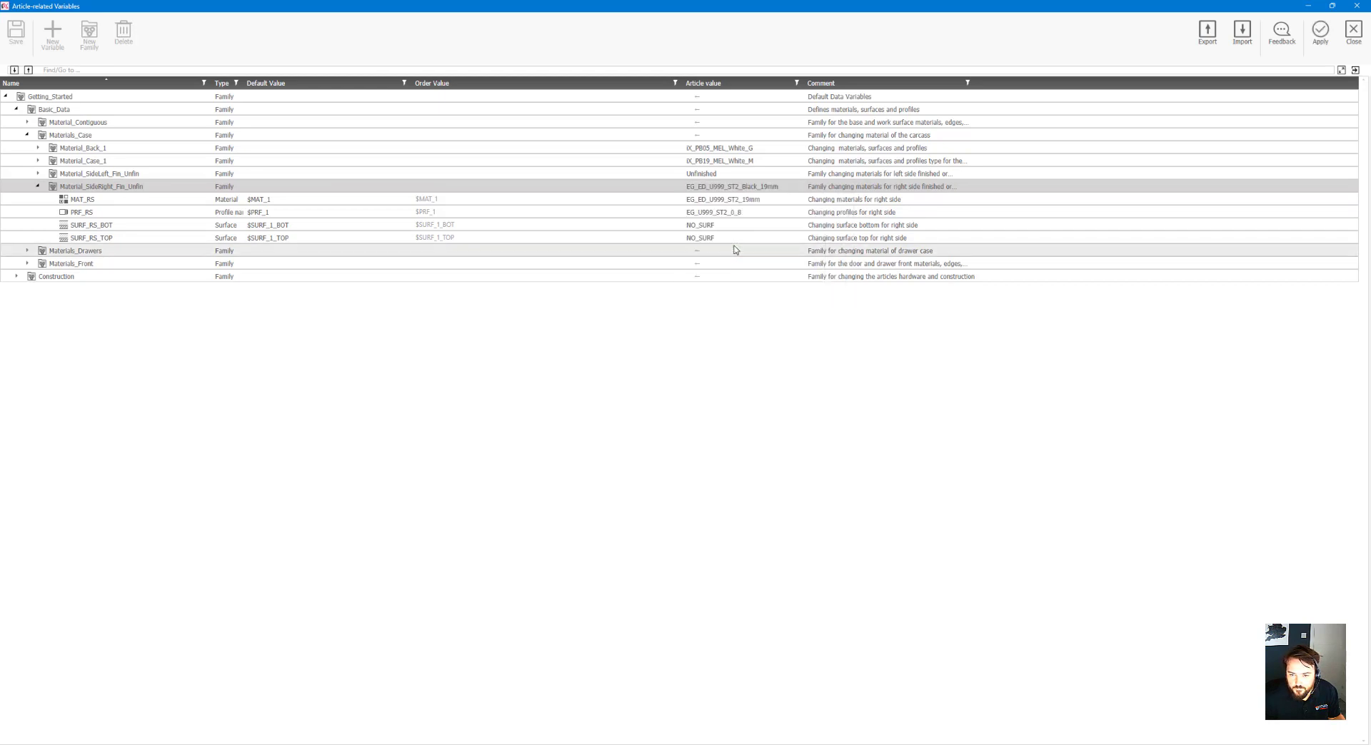
{"action": "left_click", "coordinate": [726, 172]}
- Set the drawer unit's Material_SideRight_Fin_Unfin to Finished_Drawer and apply the article variables
{"action": "left_click", "coordinate": [765, 185]}
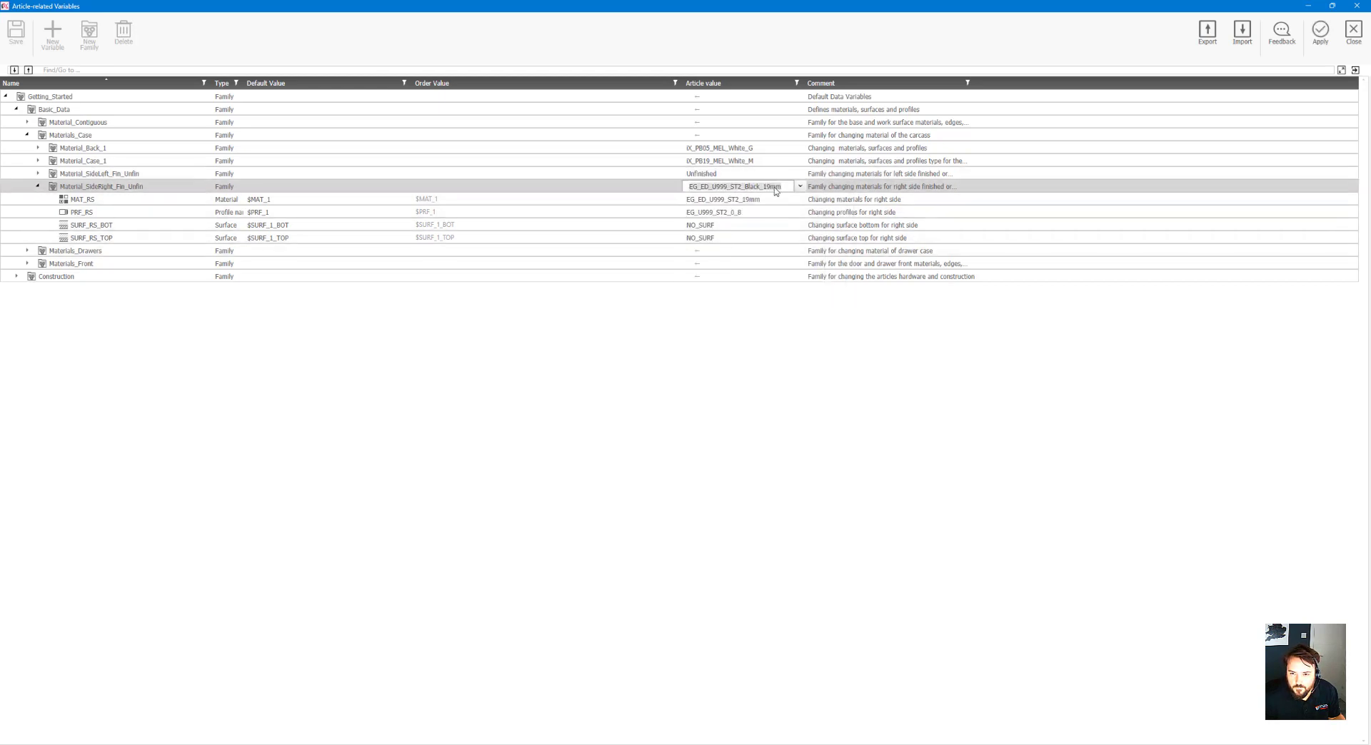
{"action": "left_click", "coordinate": [712, 319]}
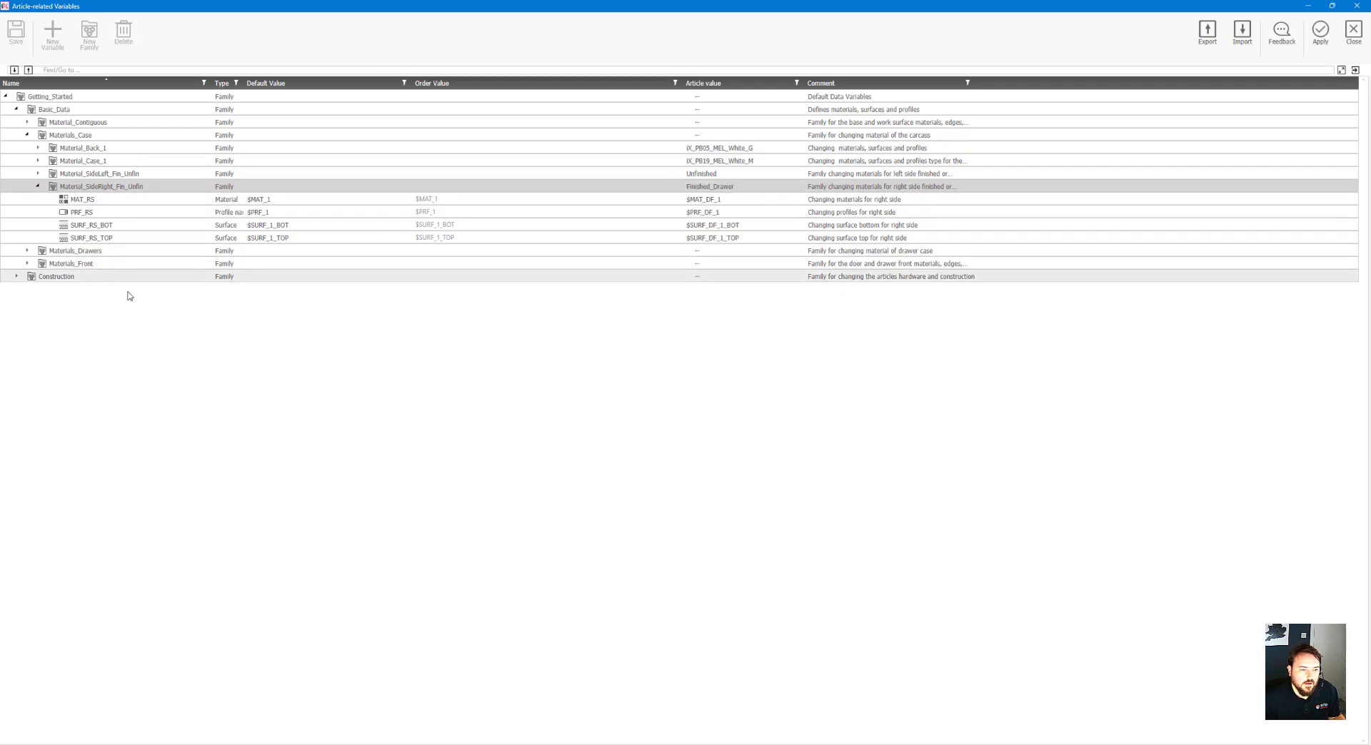
{"action": "left_click", "coordinate": [1323, 61]}
{"action": "left_click", "coordinate": [657, 380]}
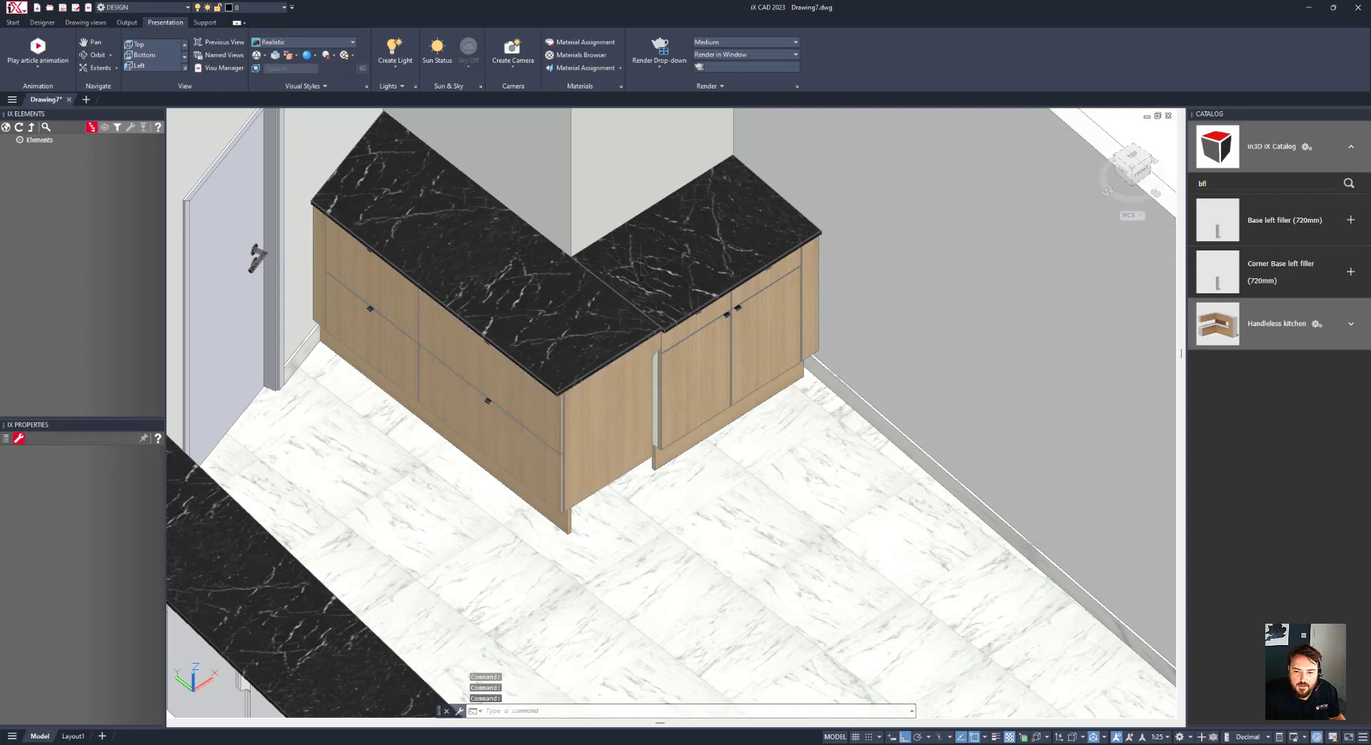
- Set Side_Controls under Construction to Side Panels STANDARD in the same drawer unit's article-related variables and apply it
{"action": "right_click", "coordinate": [627, 428]}
{"action": "left_click", "coordinate": [657, 359]}
{"action": "left_click", "coordinate": [587, 446]}
{"action": "key", "text": "Return"}
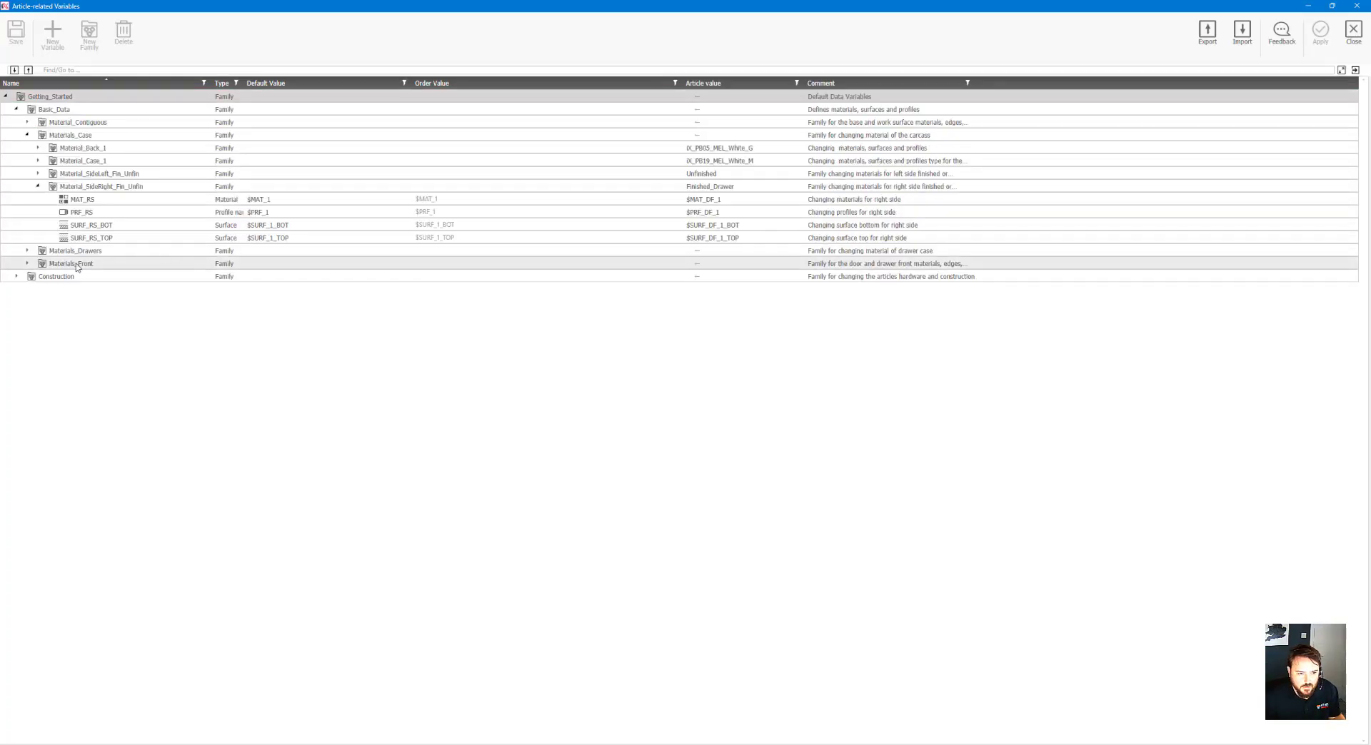
{"action": "double_click", "coordinate": [57, 278]}
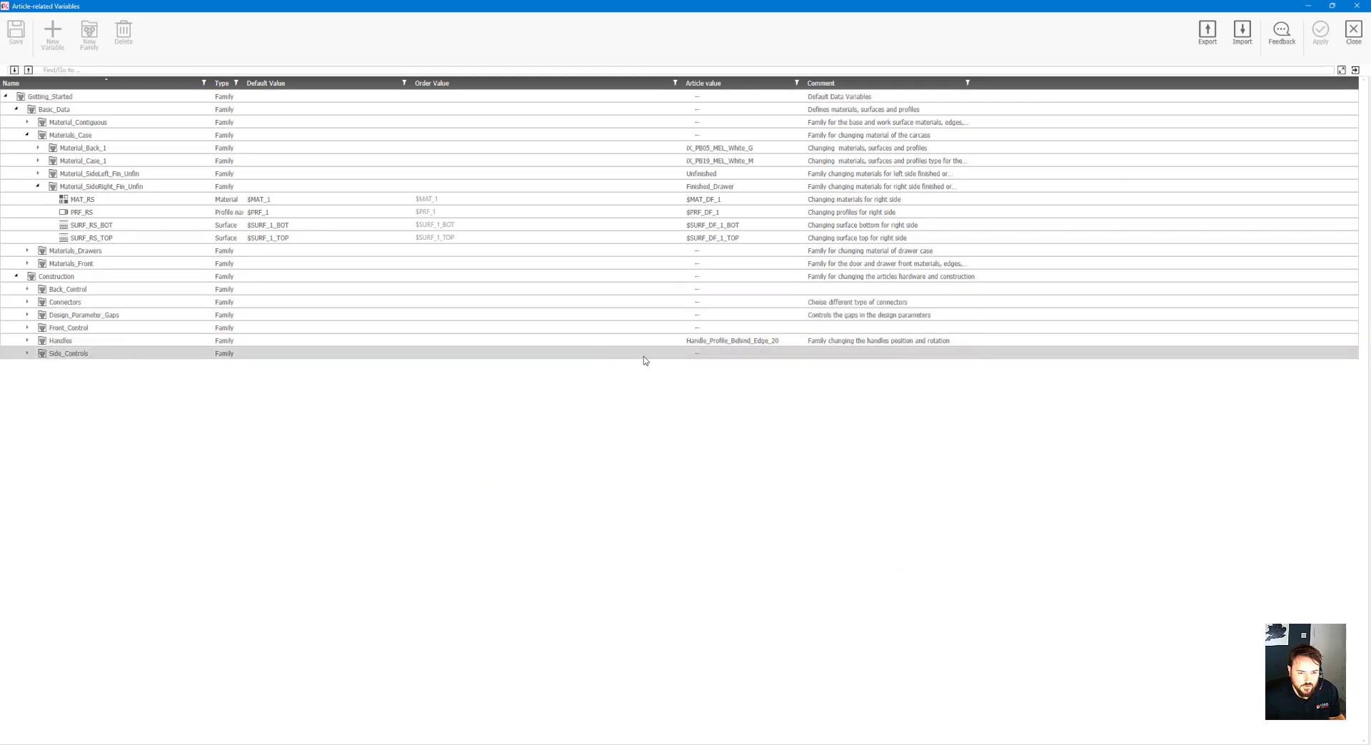
{"action": "left_click", "coordinate": [743, 355]}
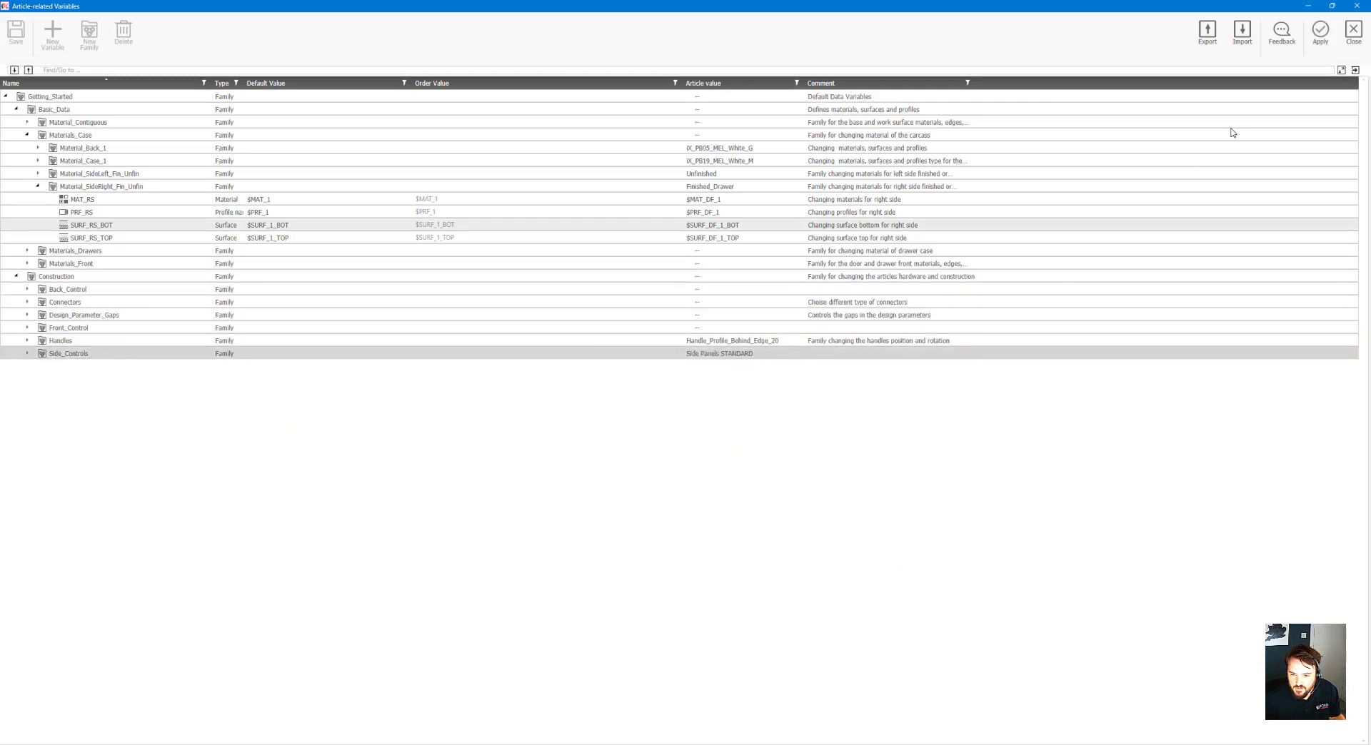
{"action": "left_click", "coordinate": [1321, 33]}
{"action": "key", "text": "Return"}
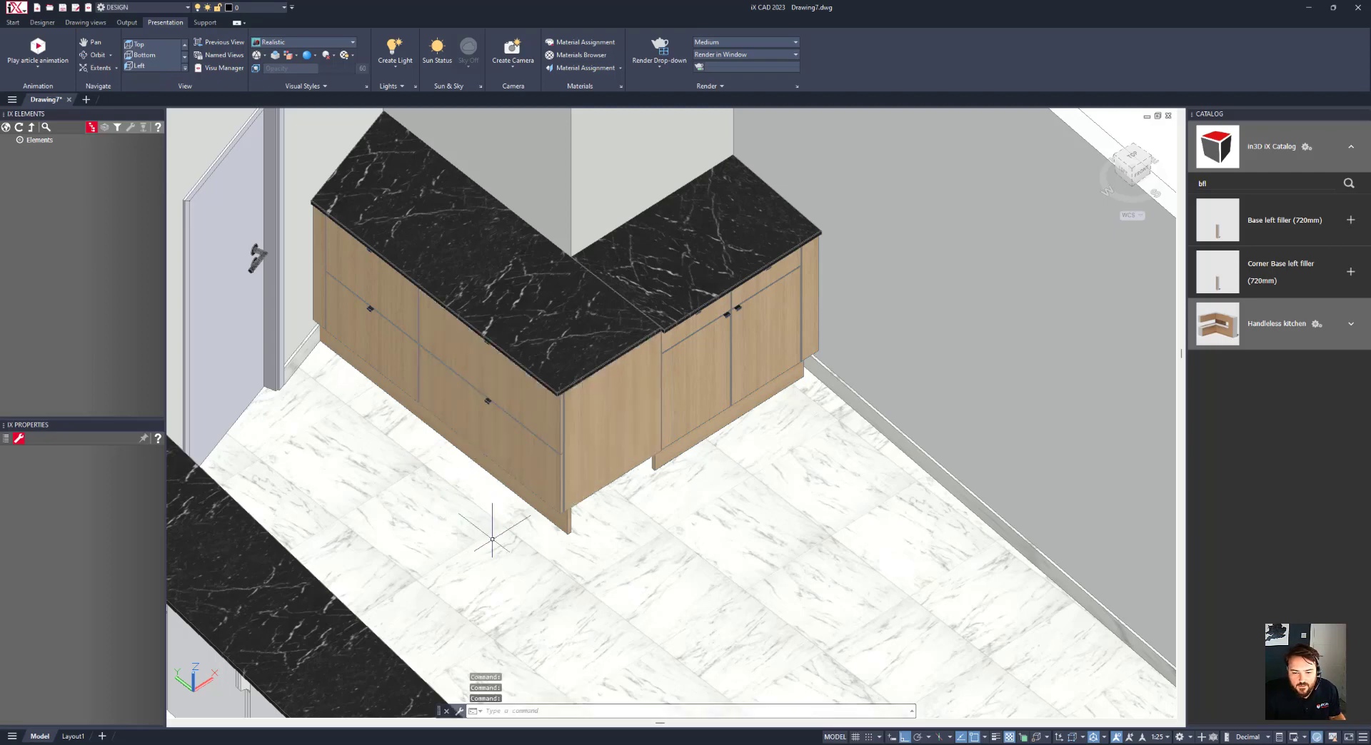
- Modify the plinth under the drawer units, shortening its right end with Oversize right and setting the In front right trim to Mitre
{"action": "left_click", "coordinate": [558, 526]}
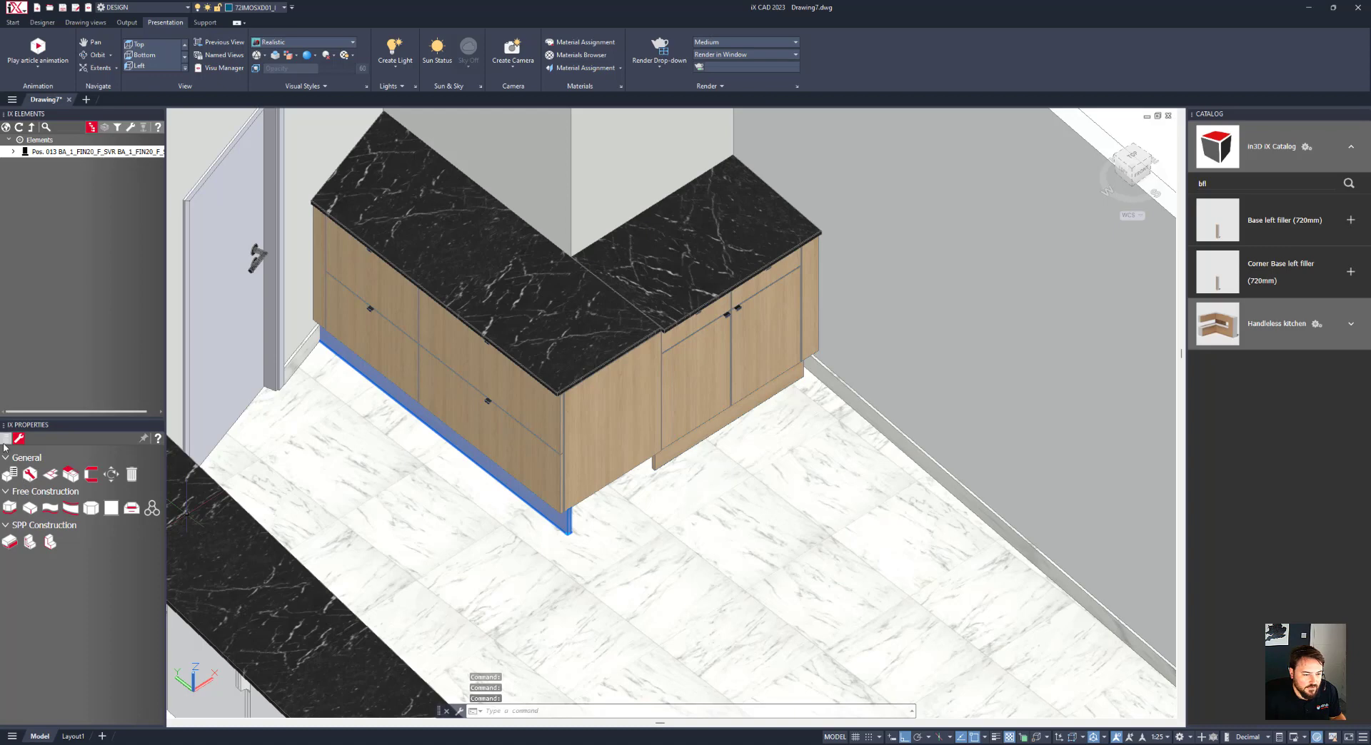
{"action": "left_click", "coordinate": [30, 476]}
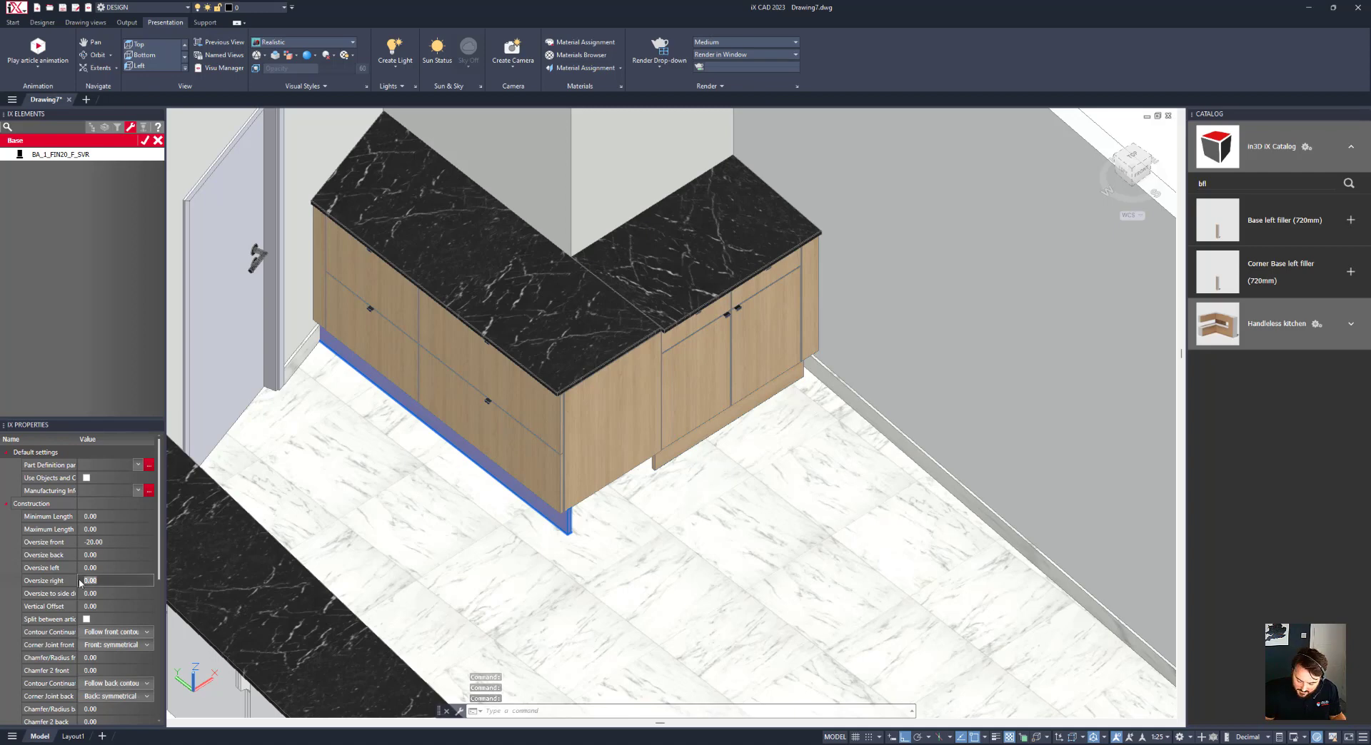
{"action": "key", "text": "Return"}
{"action": "scroll", "coordinate": [86, 607], "scroll_direction": "down", "scroll_amount": 7}
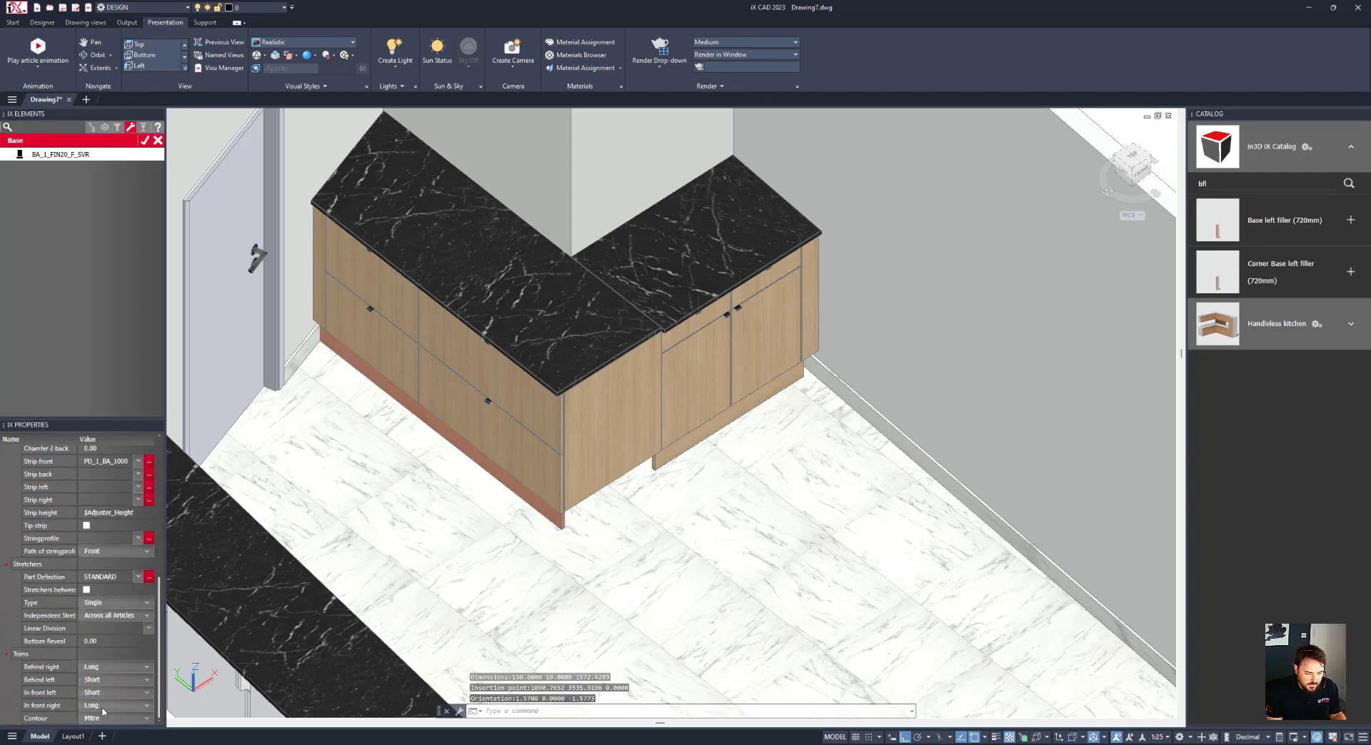
{"action": "left_click", "coordinate": [104, 707]}
{"action": "left_click", "coordinate": [92, 732]}
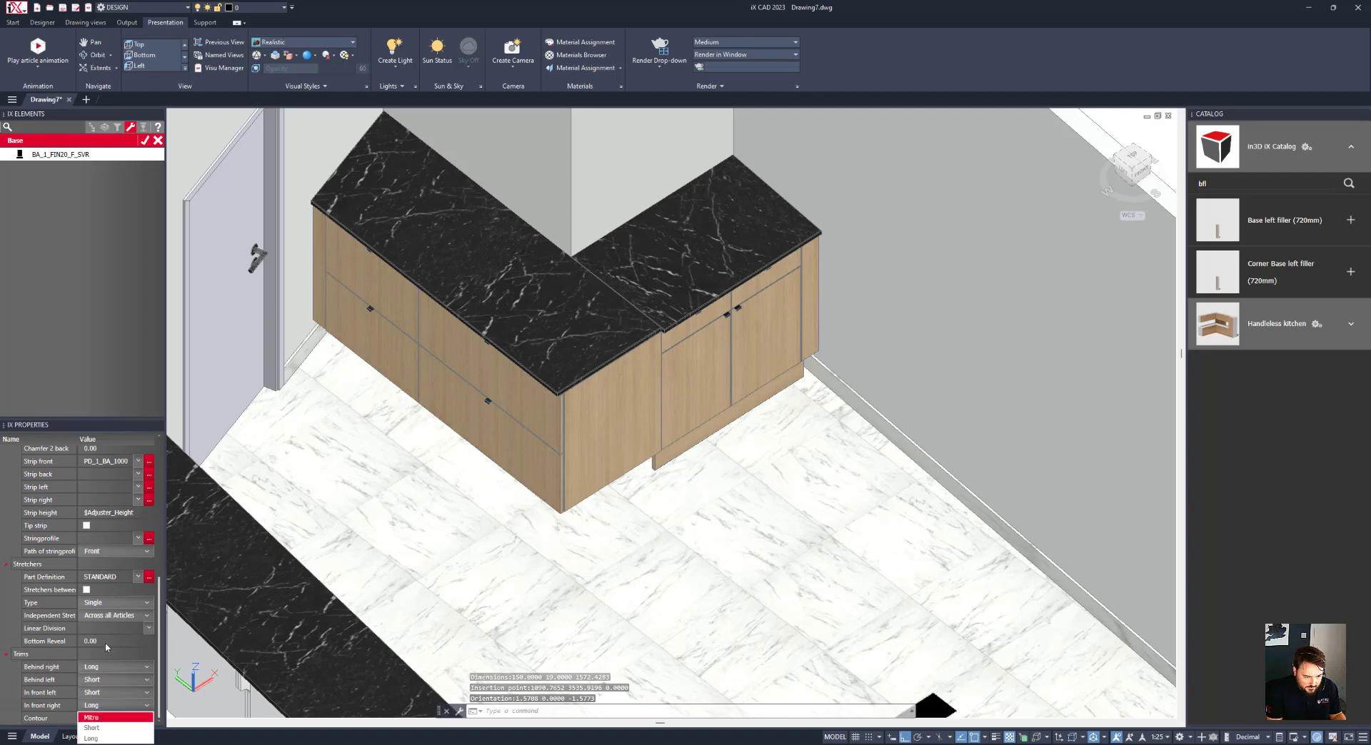
- Add a return plinth along the exposed right side by assigning PD_1_BA_1000 as the right strip, and apply the change
{"action": "left_click", "coordinate": [107, 461]}
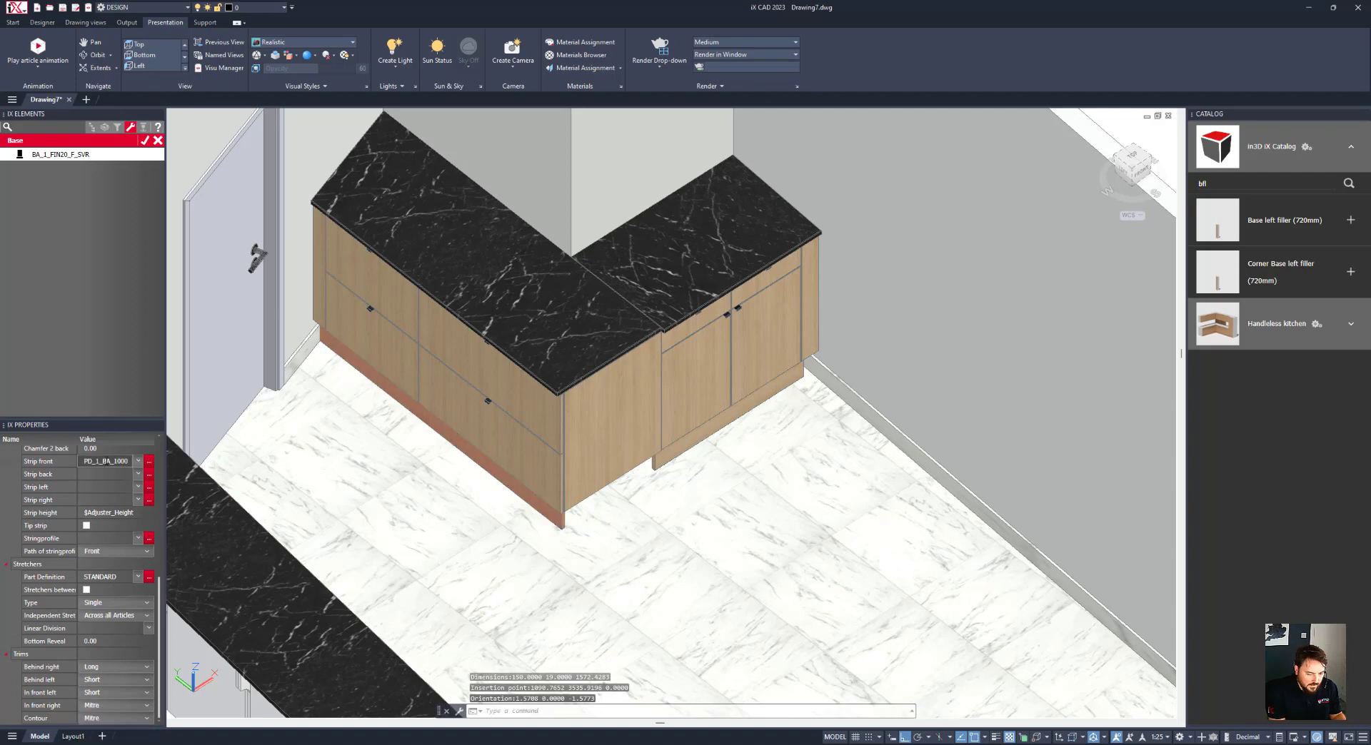
{"action": "left_click", "coordinate": [107, 487]}
{"action": "left_click", "coordinate": [103, 499]}
{"action": "key", "text": "Return"}
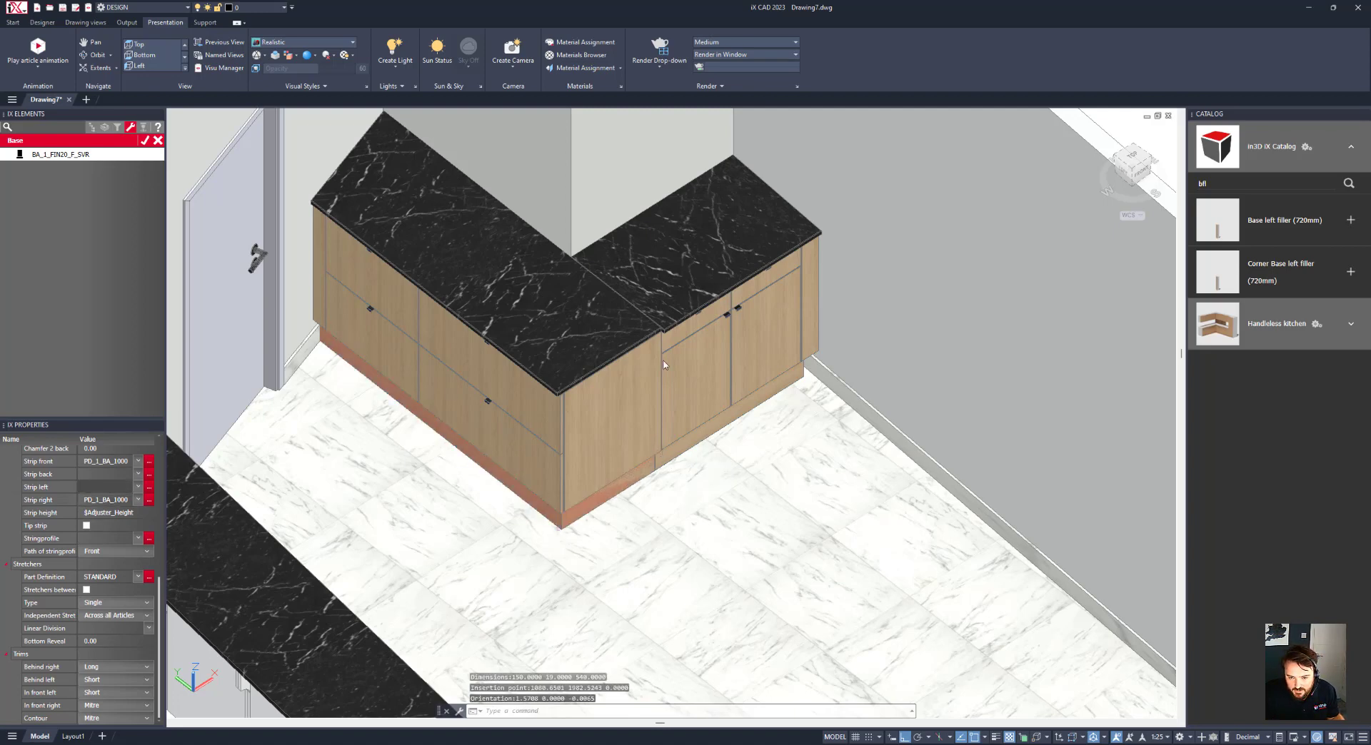
{"action": "left_click", "coordinate": [145, 139]}
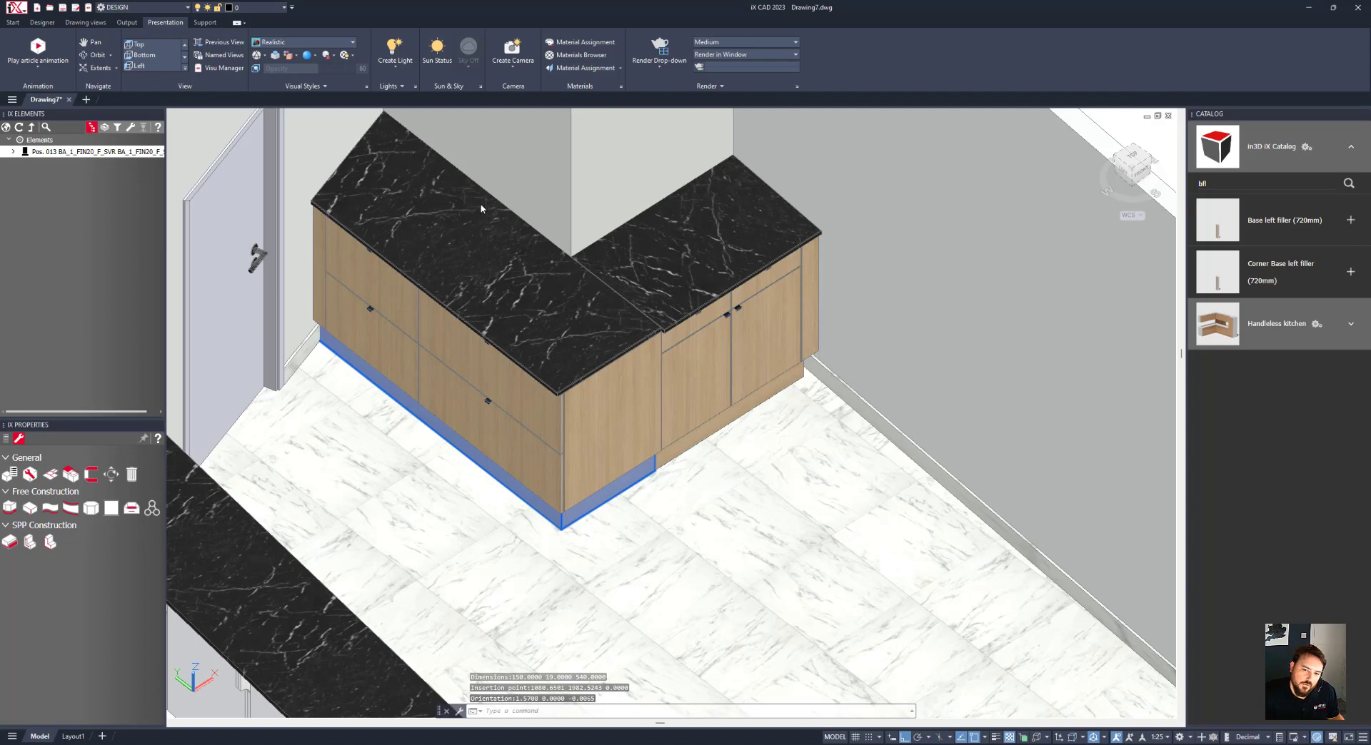
- Measure the offset between the two worktops' edges at the junction where their front corners step
{"action": "right_click", "coordinate": [683, 482]}
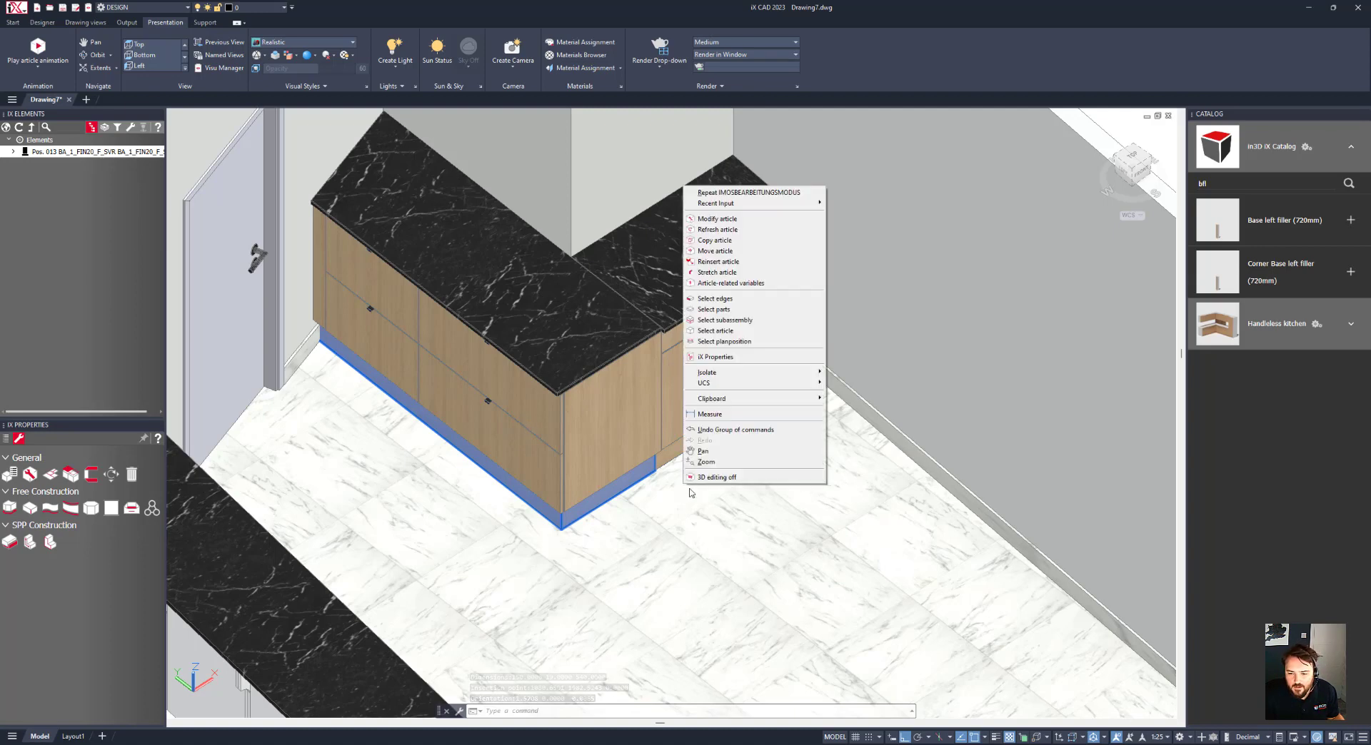
{"action": "left_click", "coordinate": [710, 414]}
{"action": "scroll", "coordinate": [660, 313], "scroll_direction": "up", "scroll_amount": 2}
{"action": "scroll", "coordinate": [660, 313], "scroll_direction": "up", "scroll_amount": 6}
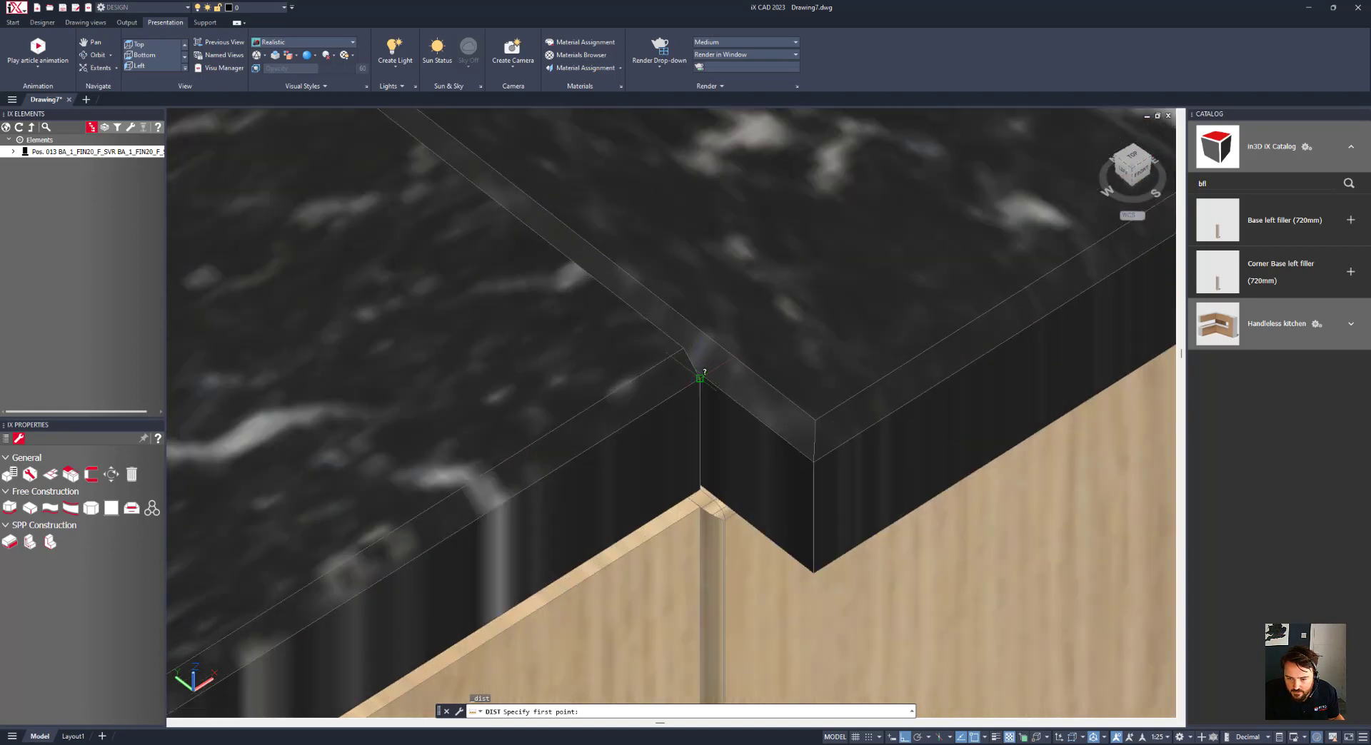
{"action": "left_click", "coordinate": [700, 378]}
{"action": "left_click", "coordinate": [814, 462]}
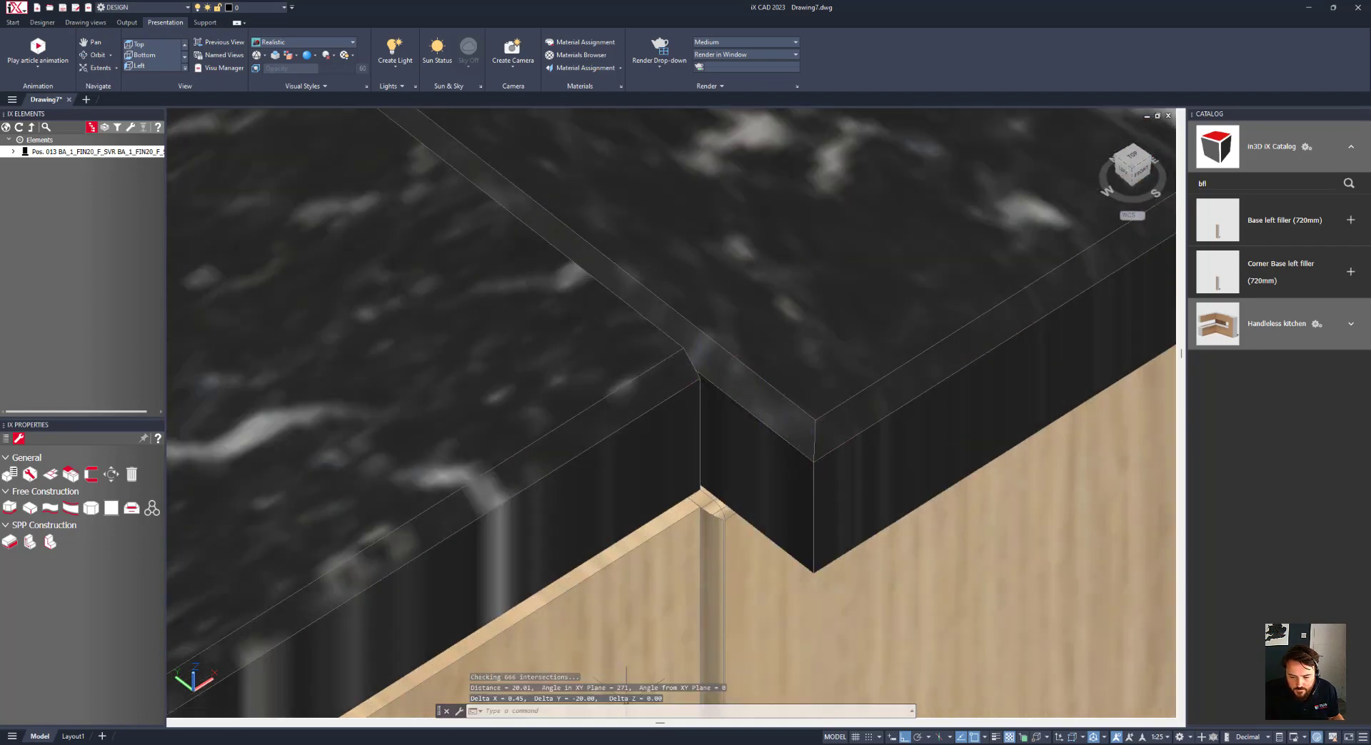
- Set Oversize right to 20 on the worktop over the drawer units and apply the change
{"action": "scroll", "coordinate": [509, 421], "scroll_direction": "down", "scroll_amount": 10}
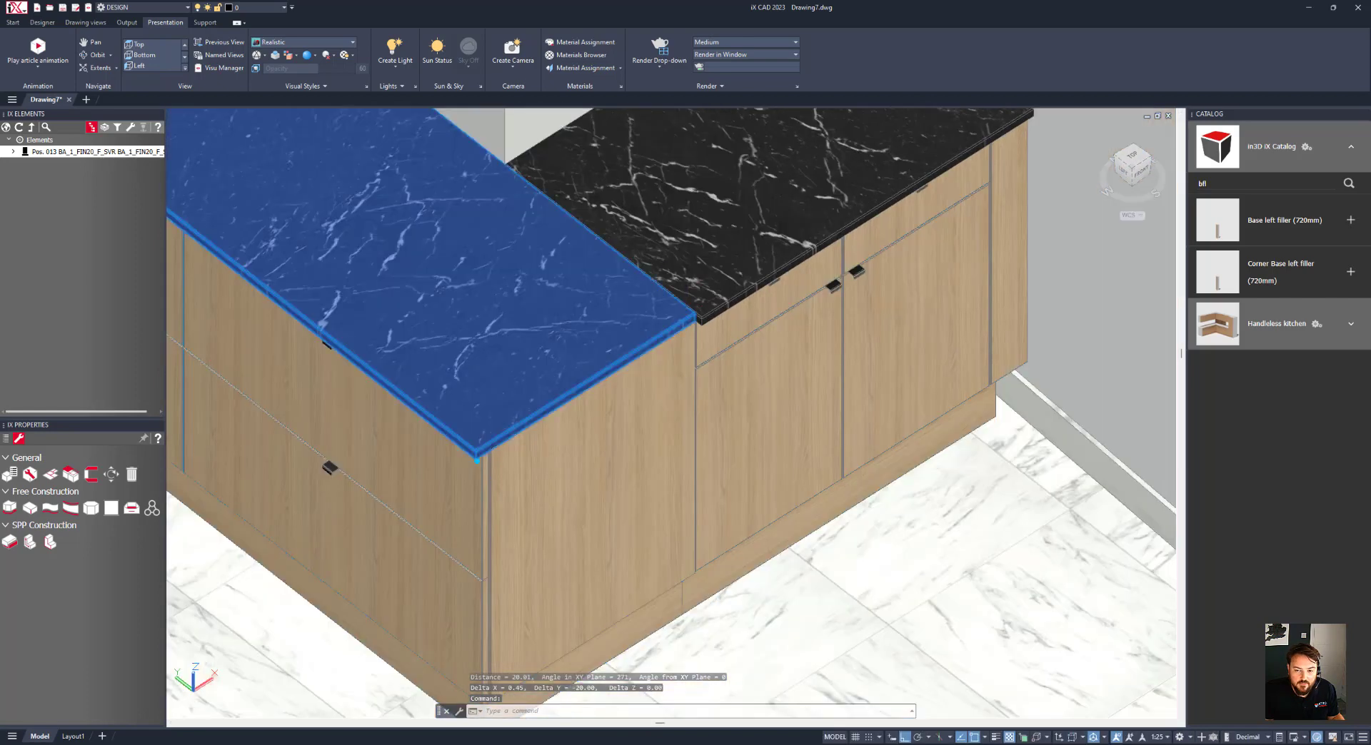
{"action": "left_click", "coordinate": [496, 290]}
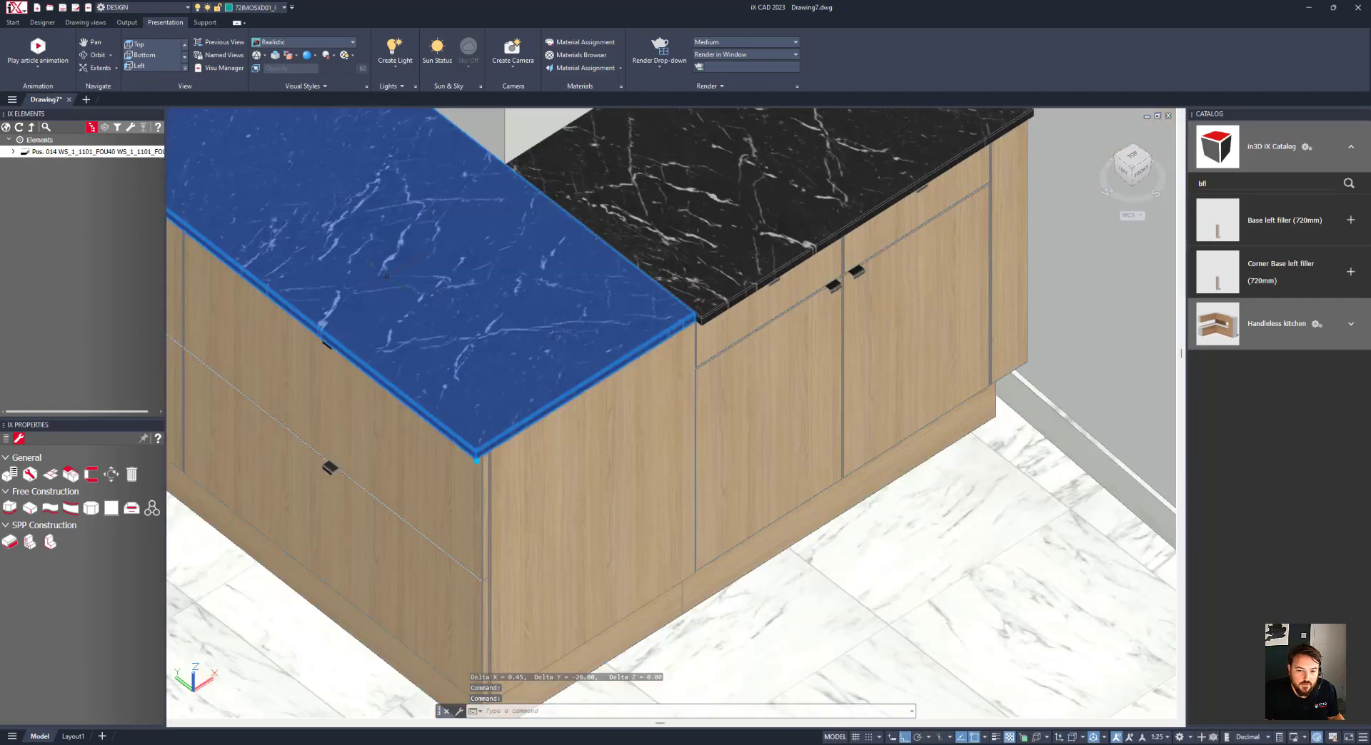
{"action": "left_click", "coordinate": [30, 475]}
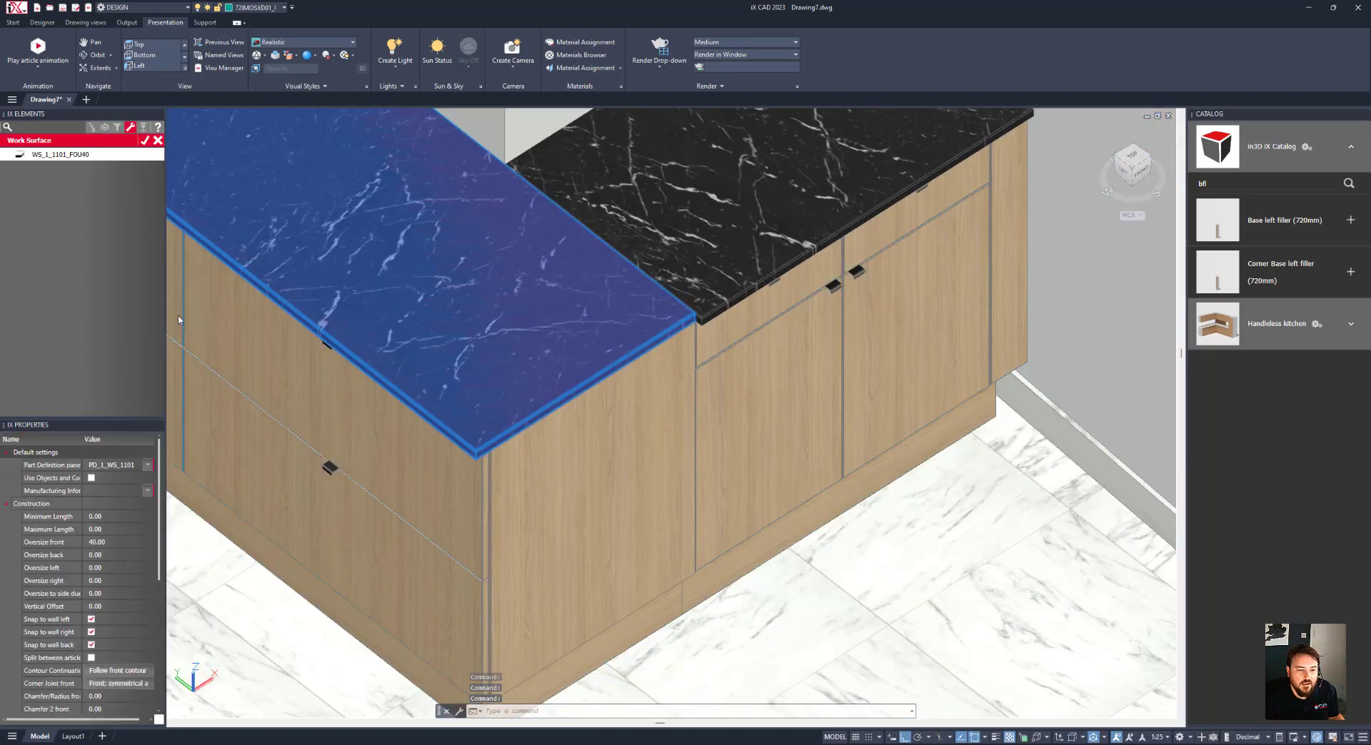
{"action": "left_click", "coordinate": [87, 543]}
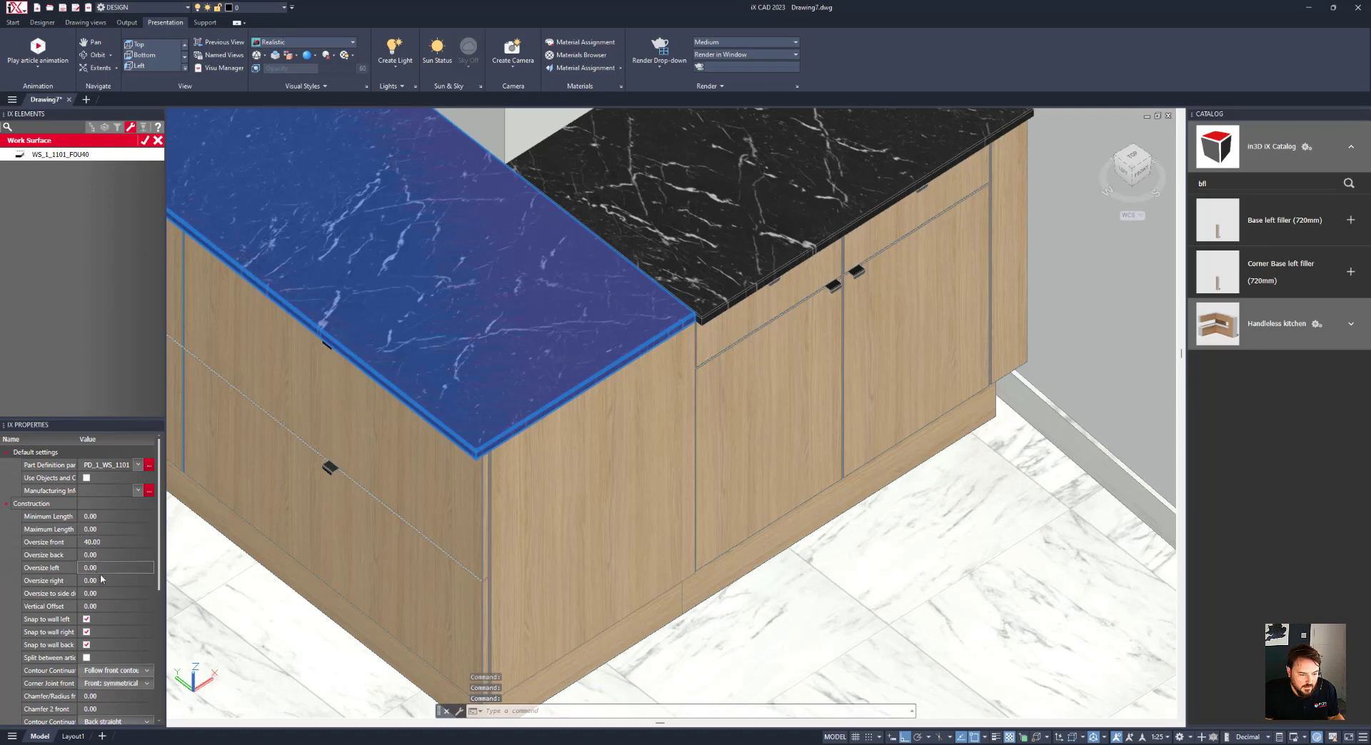
{"action": "key", "text": "Tab"}
{"action": "type", "text": "20"}
{"action": "key", "text": "Return"}
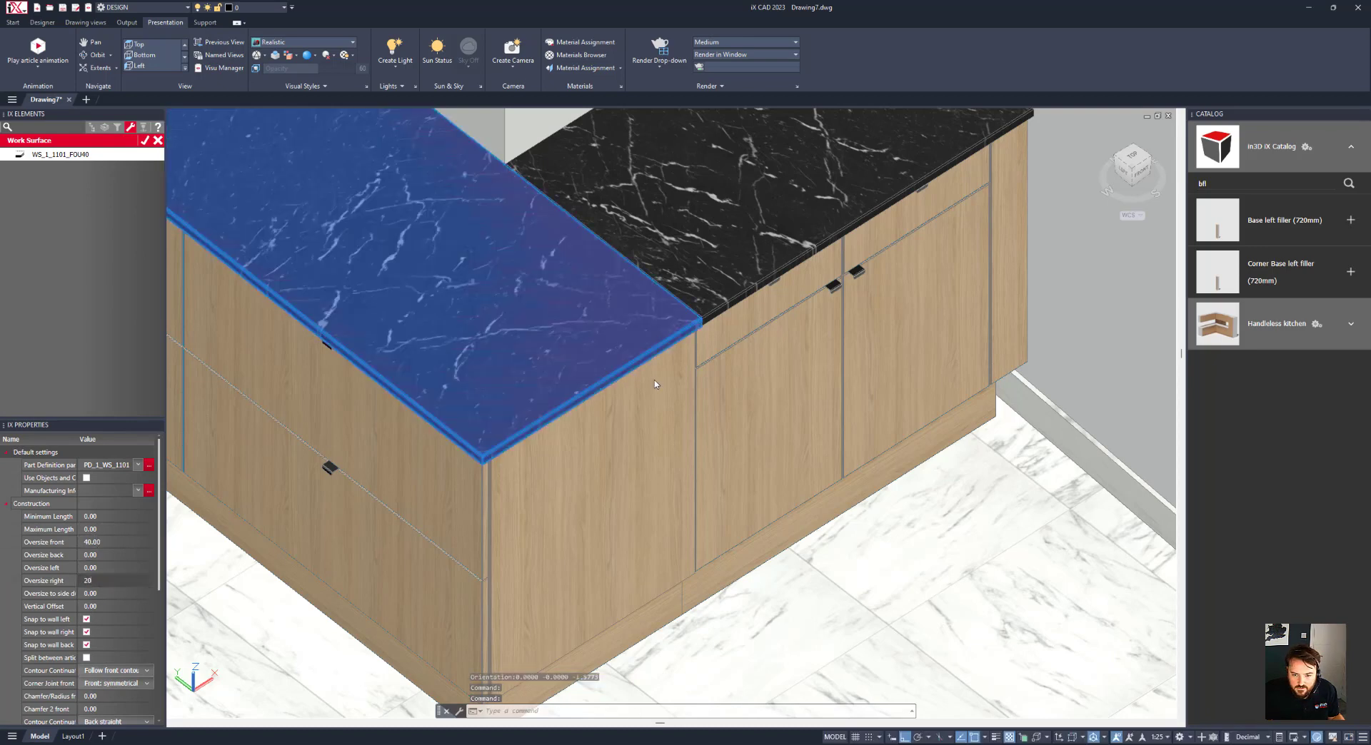
{"action": "left_click", "coordinate": [144, 140]}
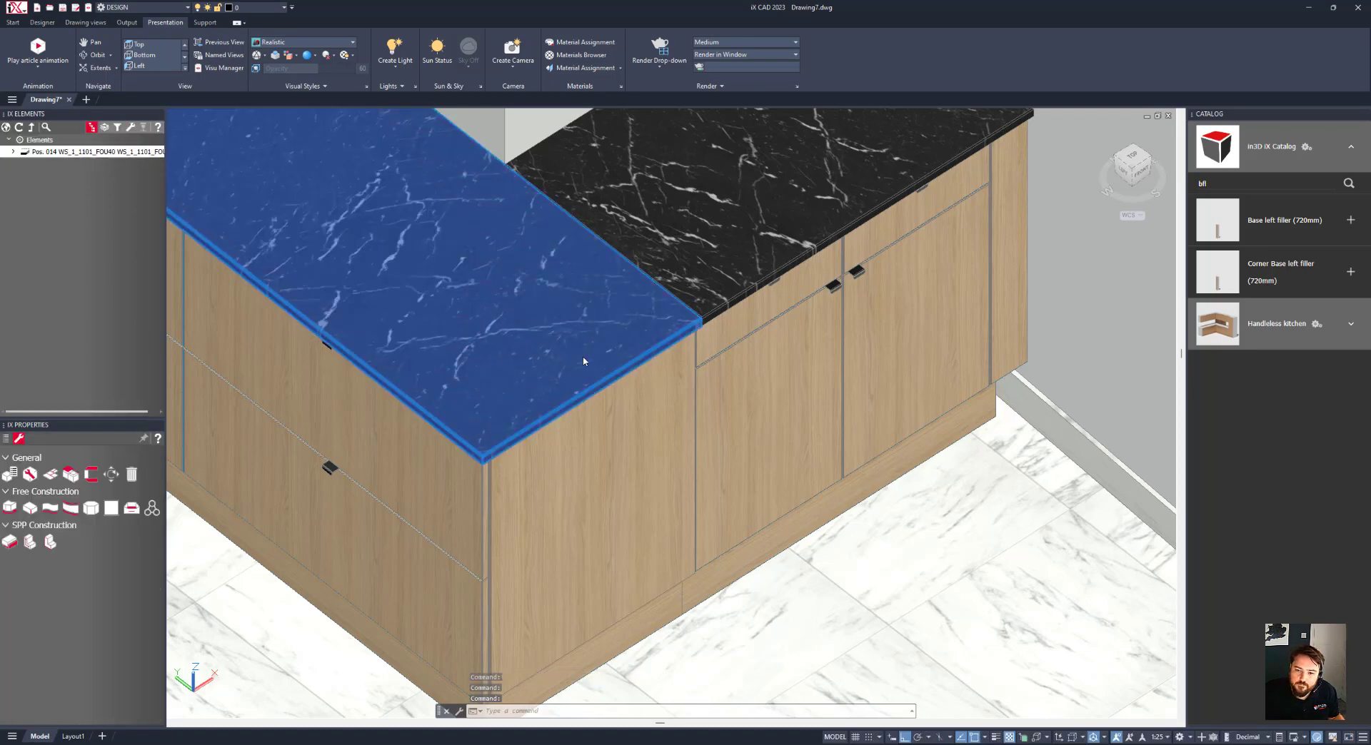
- Measure the gap between the wall and the right end of the plinth under the two-door unit
{"action": "scroll", "coordinate": [584, 361], "scroll_direction": "down", "scroll_amount": 5}
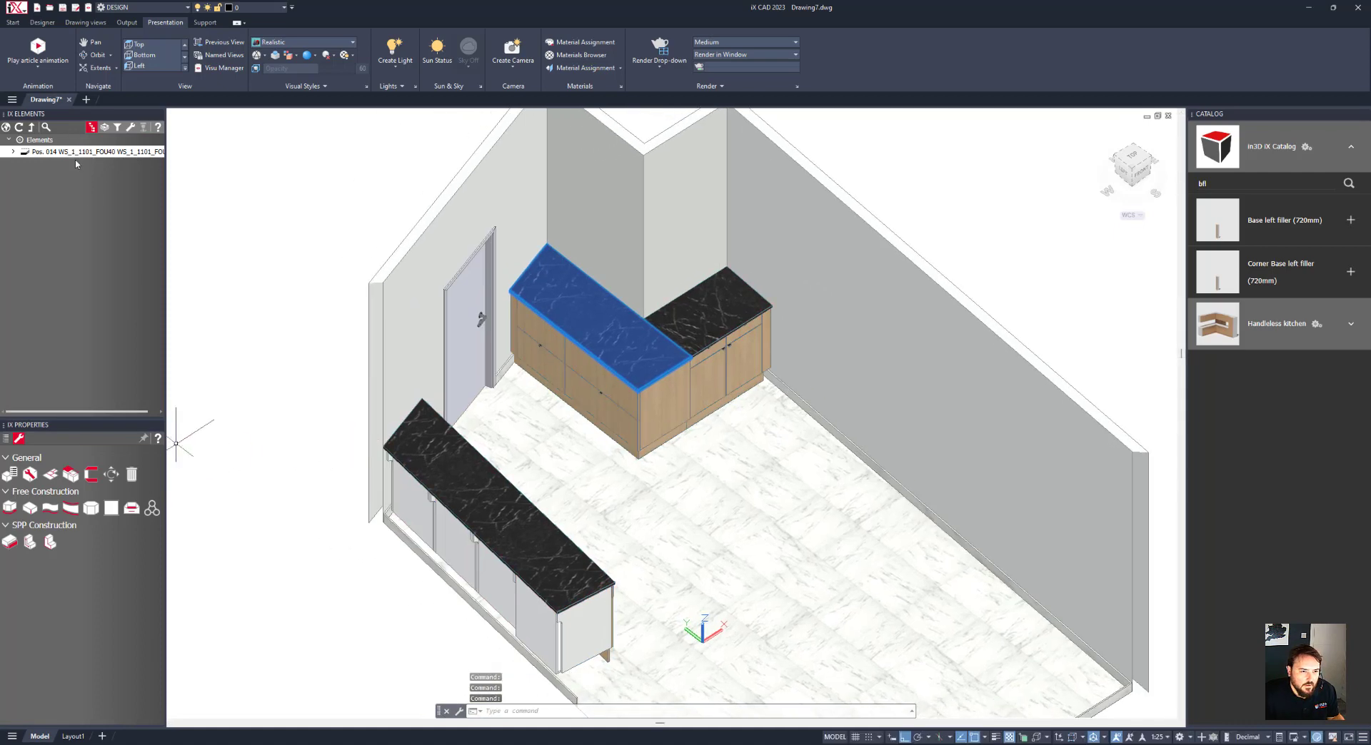
{"action": "left_click", "coordinate": [39, 140]}
{"action": "middle_click_drag", "start_coordinate": [511, 504], "coordinate": [785, 457], "text": "shift"}
{"action": "scroll", "coordinate": [791, 446], "scroll_direction": "up", "scroll_amount": 8}
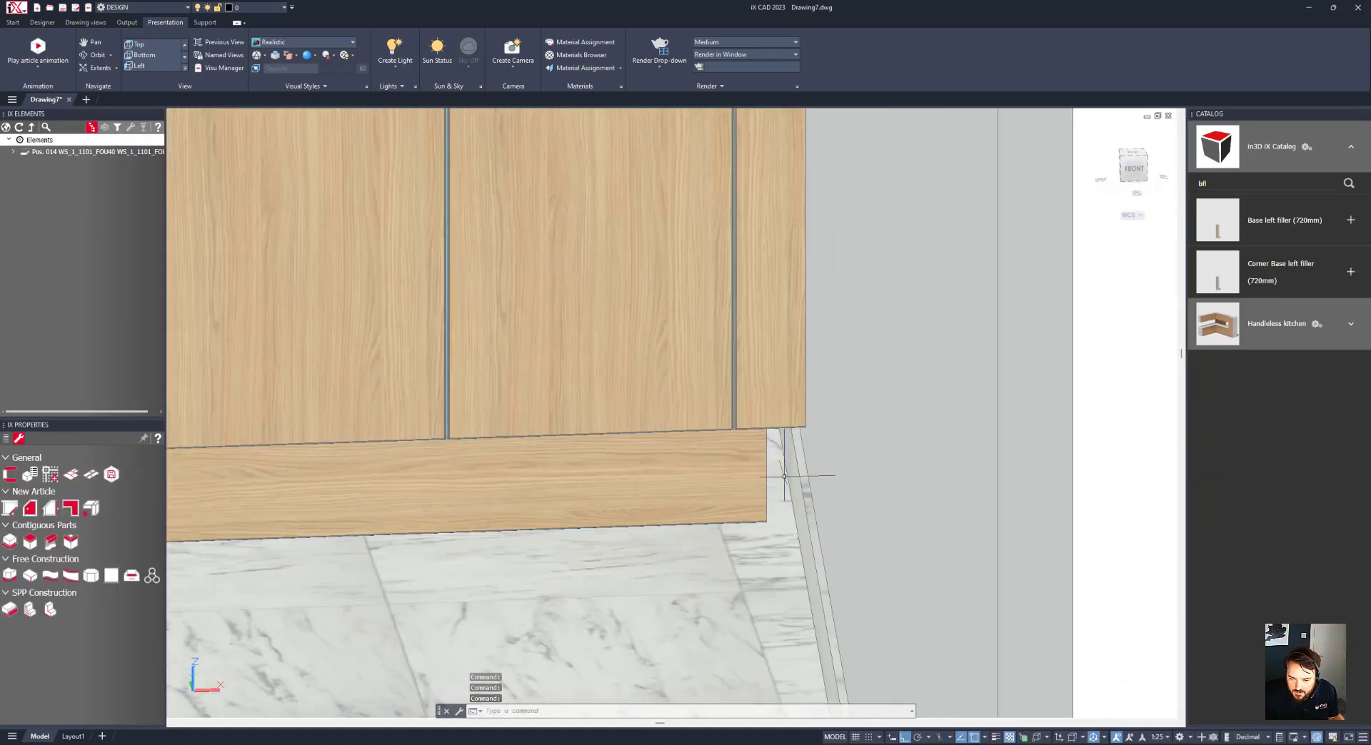
{"action": "scroll", "coordinate": [775, 489], "scroll_direction": "up", "scroll_amount": 3}
{"action": "right_click", "coordinate": [774, 489]}
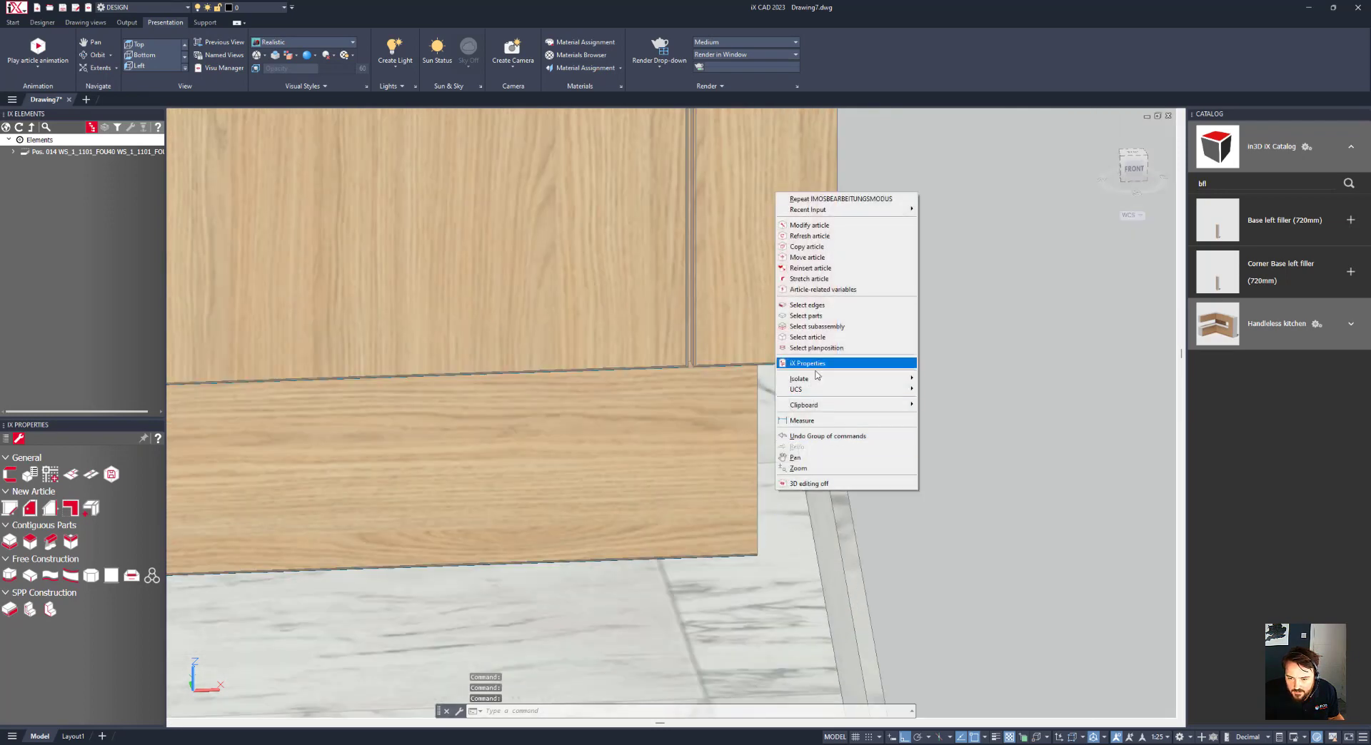
{"action": "left_click", "coordinate": [821, 419]}
{"action": "left_click", "coordinate": [756, 550]}
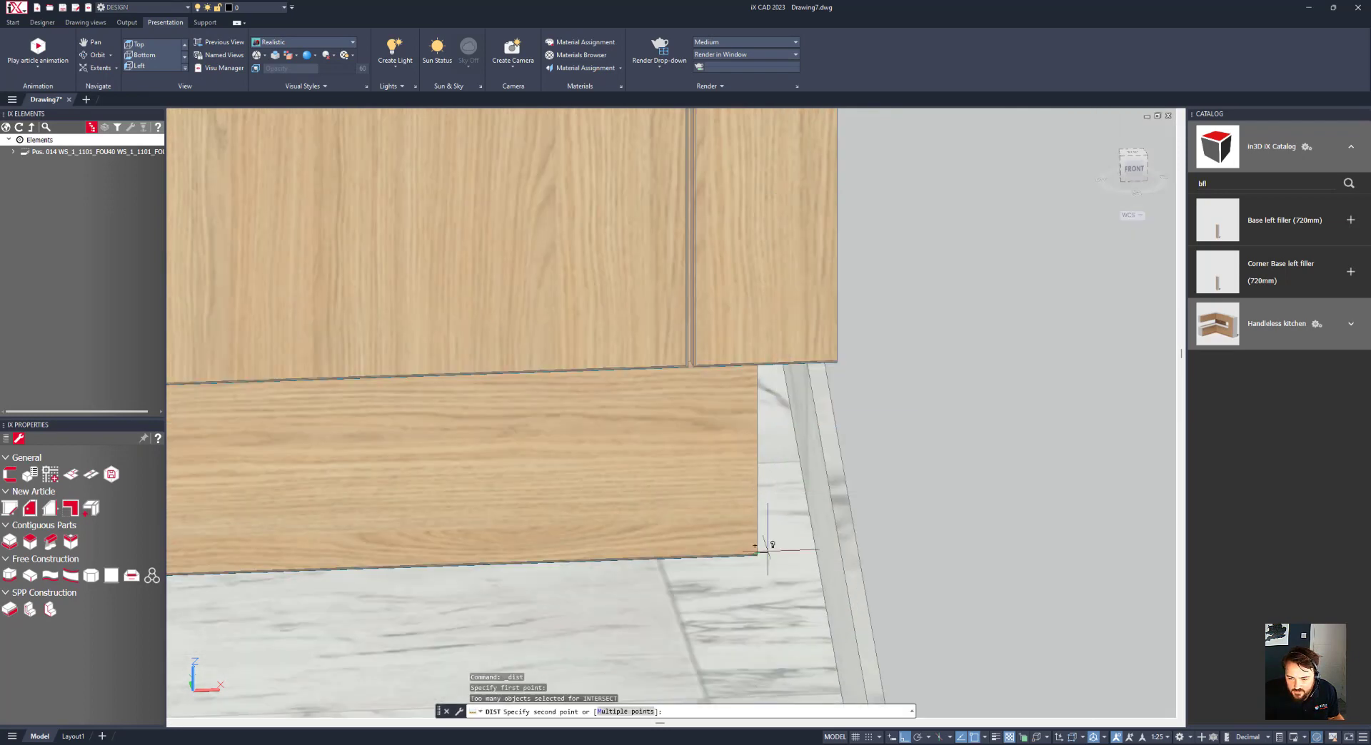
{"action": "left_click", "coordinate": [855, 534]}
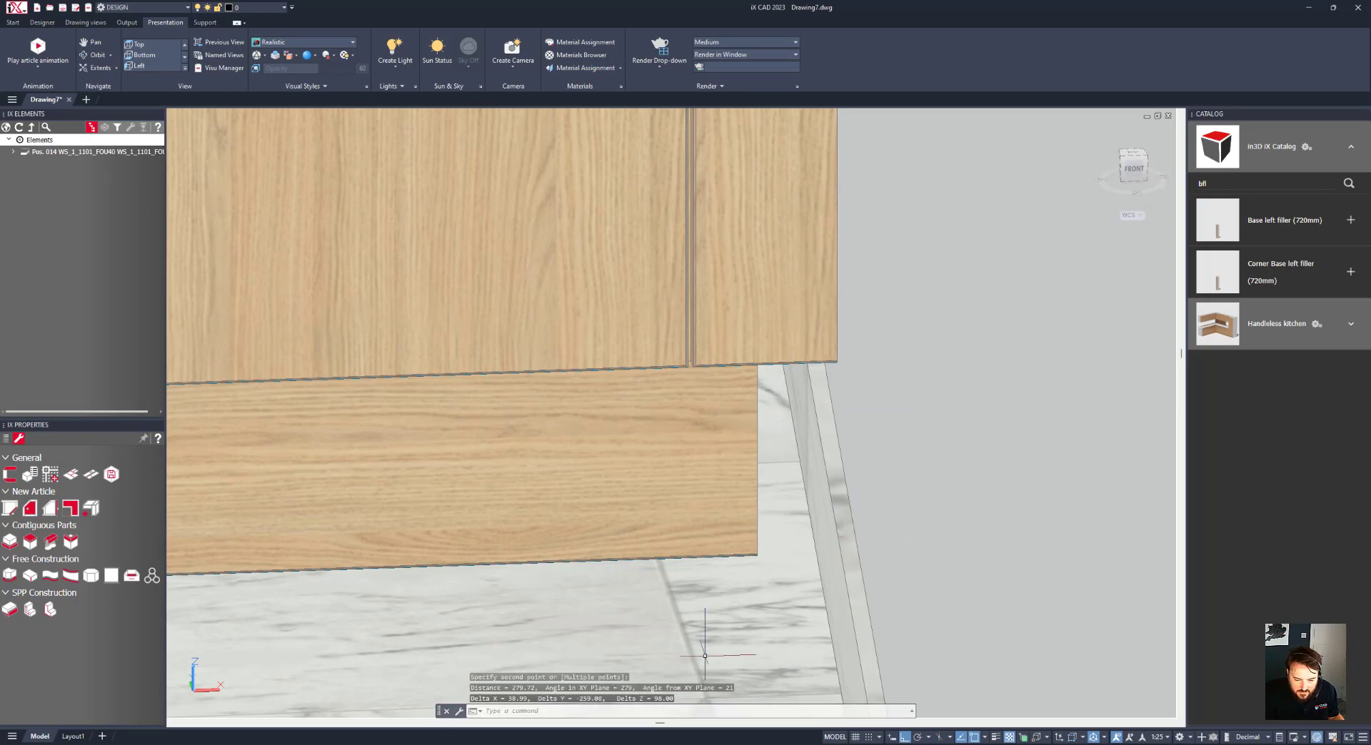
- Extend the plinth under the two-door unit to the wall with an Oversize right of 40, and apply it
{"action": "left_click", "coordinate": [192, 479]}
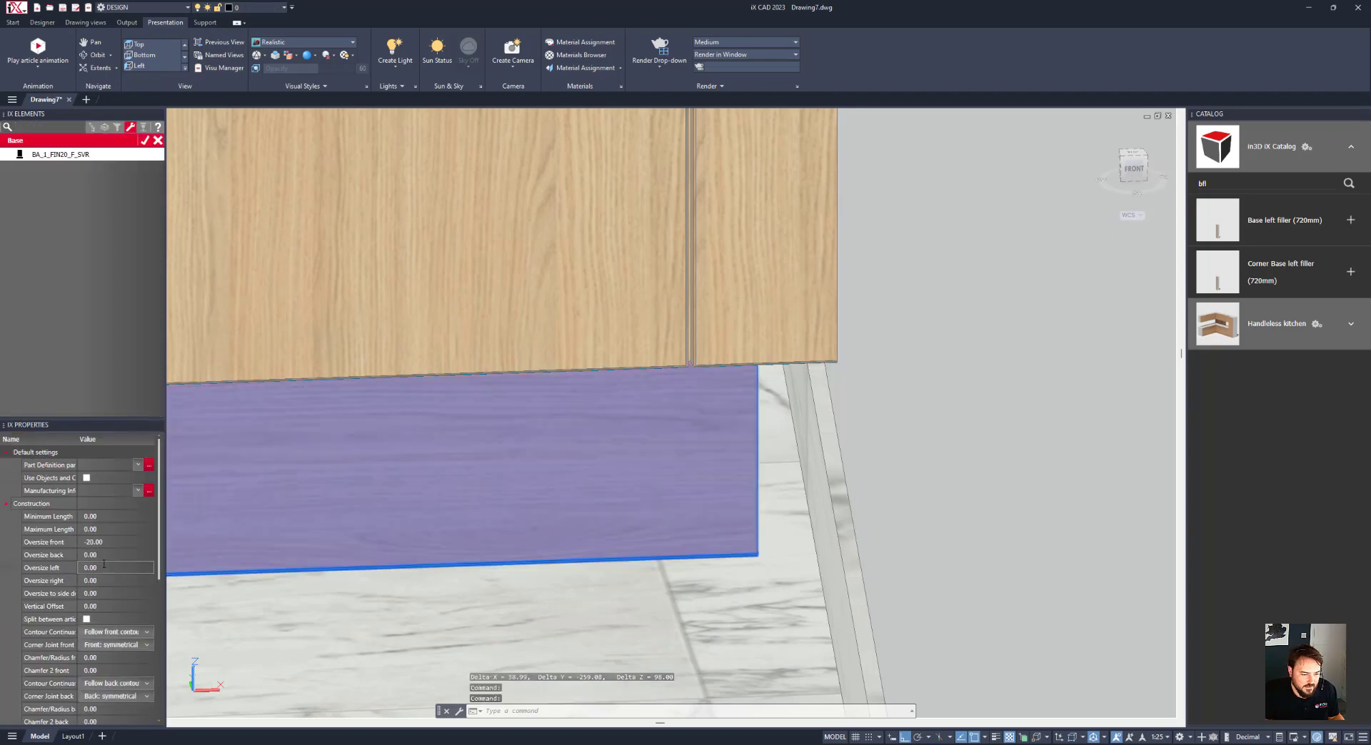
{"action": "left_click", "coordinate": [136, 581]}
{"action": "type", "text": "40"}
{"action": "key", "text": "Return"}
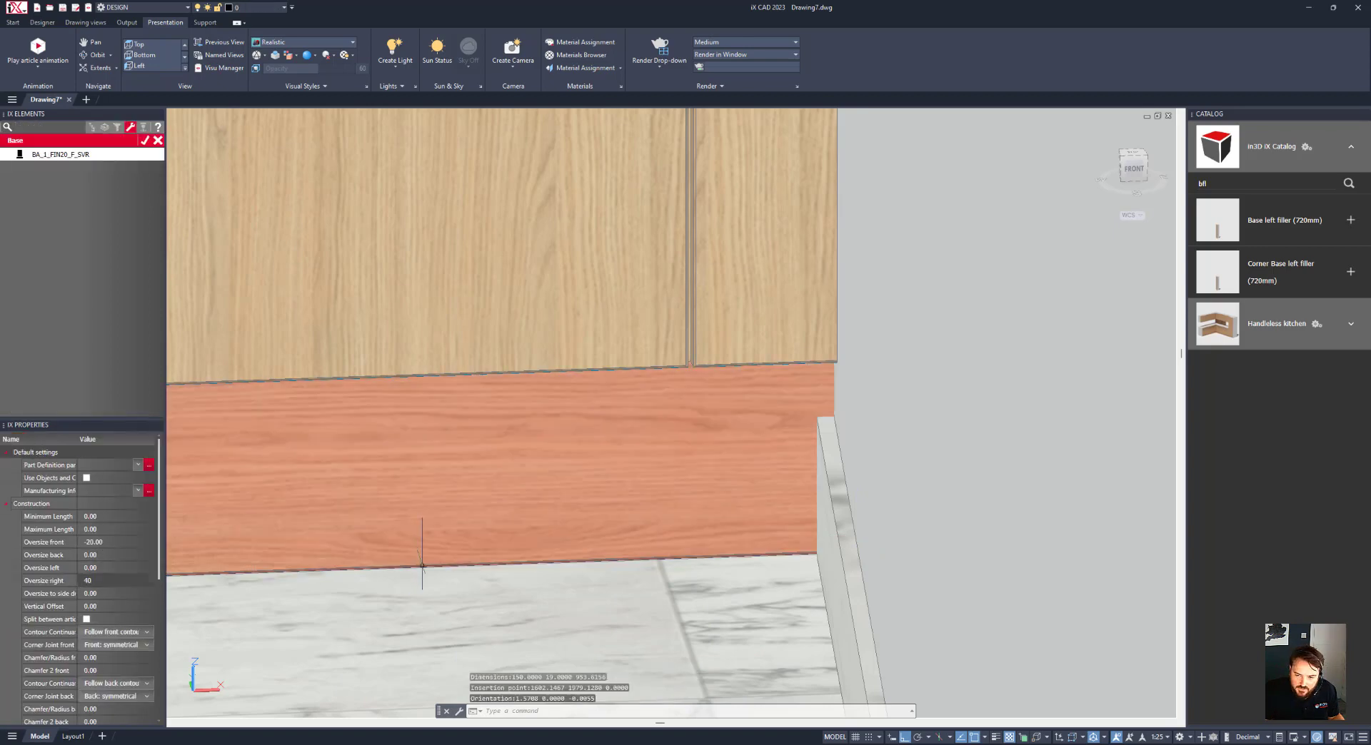
{"action": "left_click", "coordinate": [146, 141]}
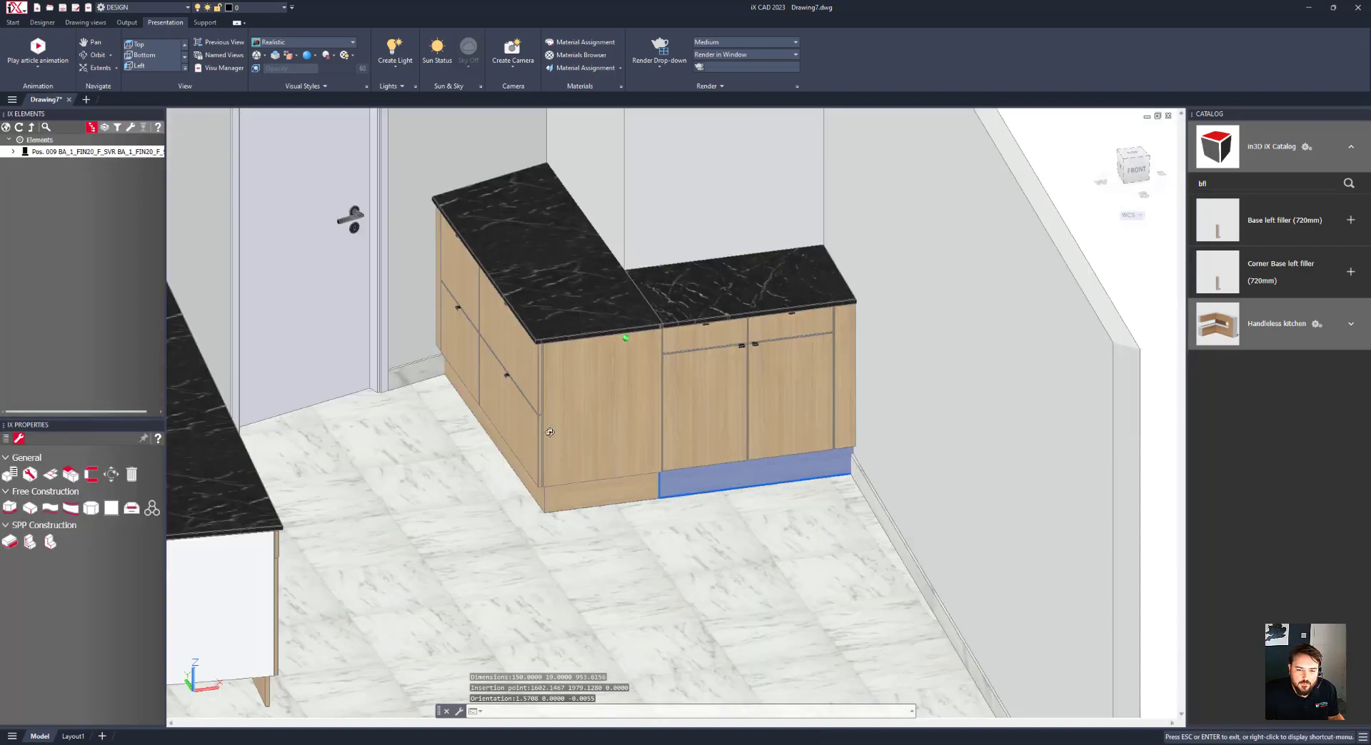
- Measure the gap between the right end of the long drawer run's plinth and the wall skirting
{"action": "middle_click_drag", "start_coordinate": [550, 432], "coordinate": [670, 394], "text": "shift"}
{"action": "scroll", "coordinate": [756, 307], "scroll_direction": "up", "scroll_amount": 5}
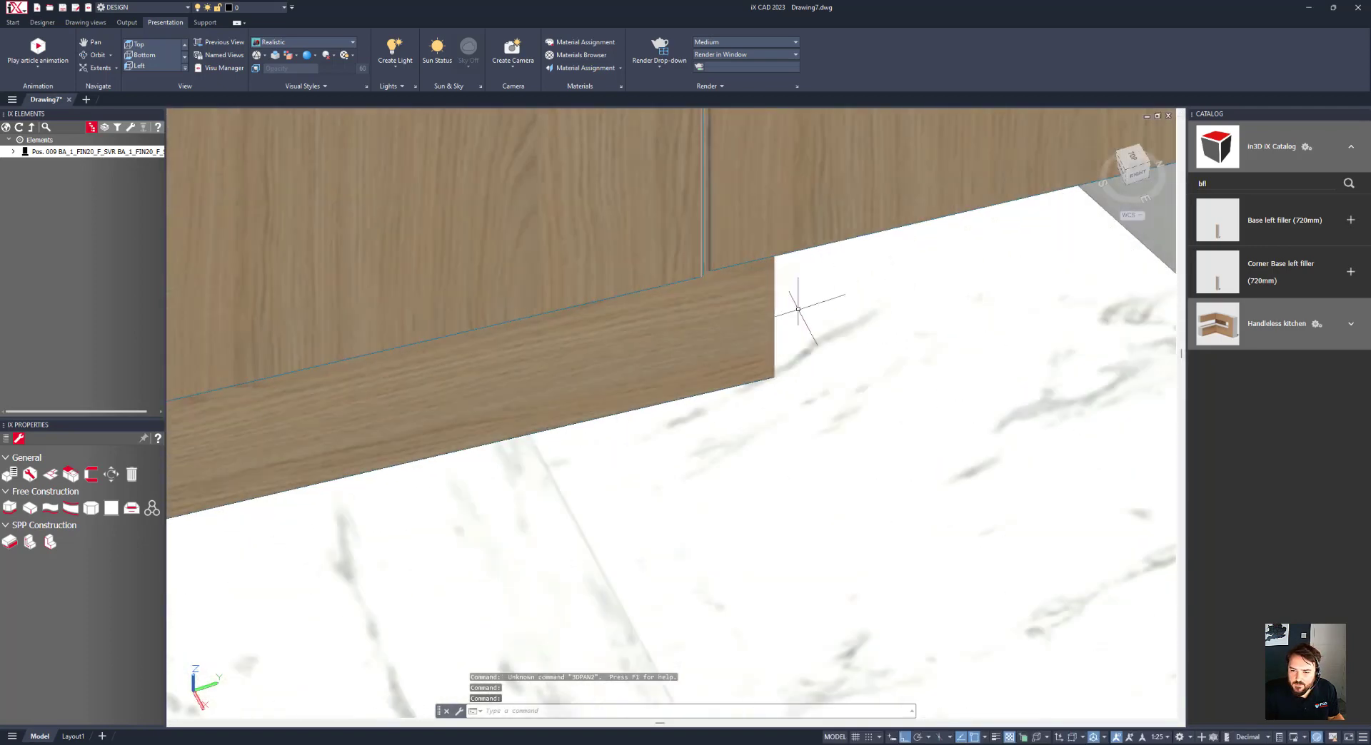
{"action": "right_click", "coordinate": [801, 315]}
{"action": "left_click", "coordinate": [827, 543]}
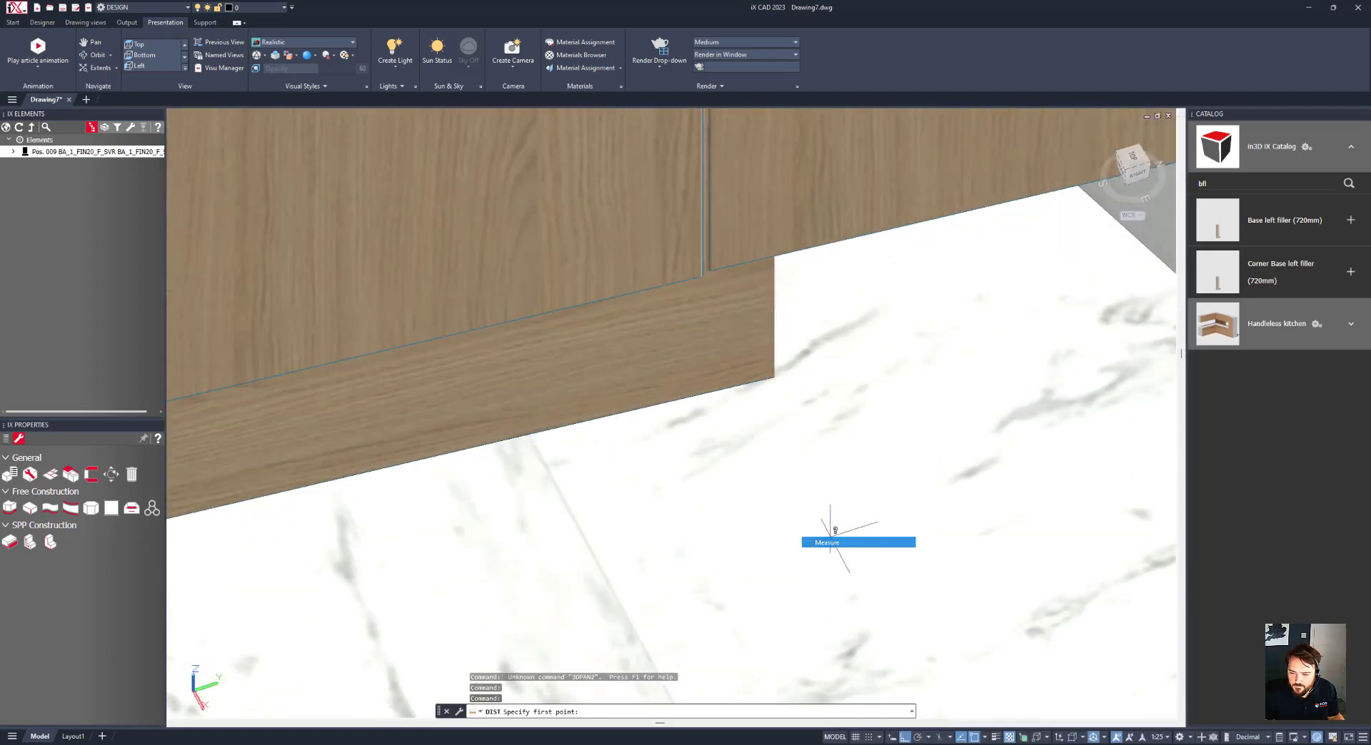
{"action": "left_click", "coordinate": [774, 373]}
{"action": "scroll", "coordinate": [973, 343], "scroll_direction": "down", "scroll_amount": 5}
{"action": "scroll", "coordinate": [1000, 312], "scroll_direction": "up", "scroll_amount": 6}
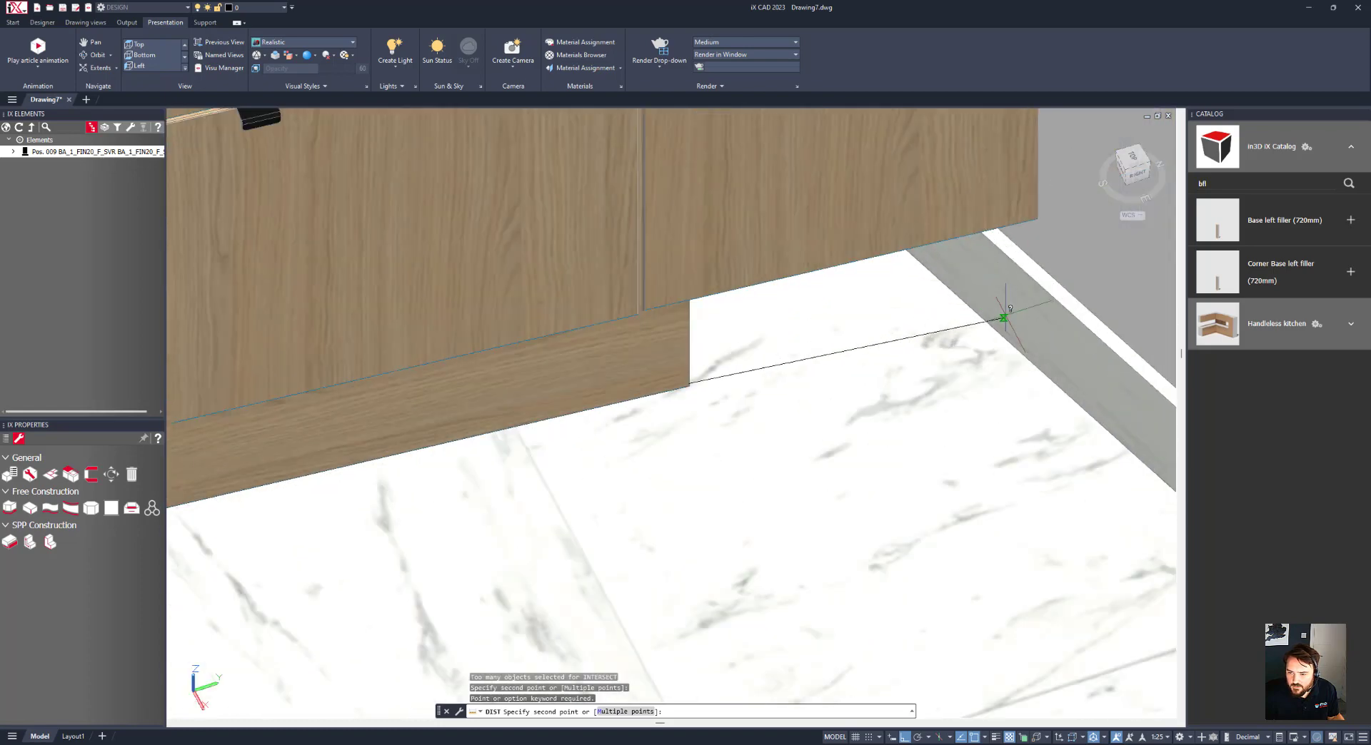
{"action": "left_click", "coordinate": [1000, 314]}
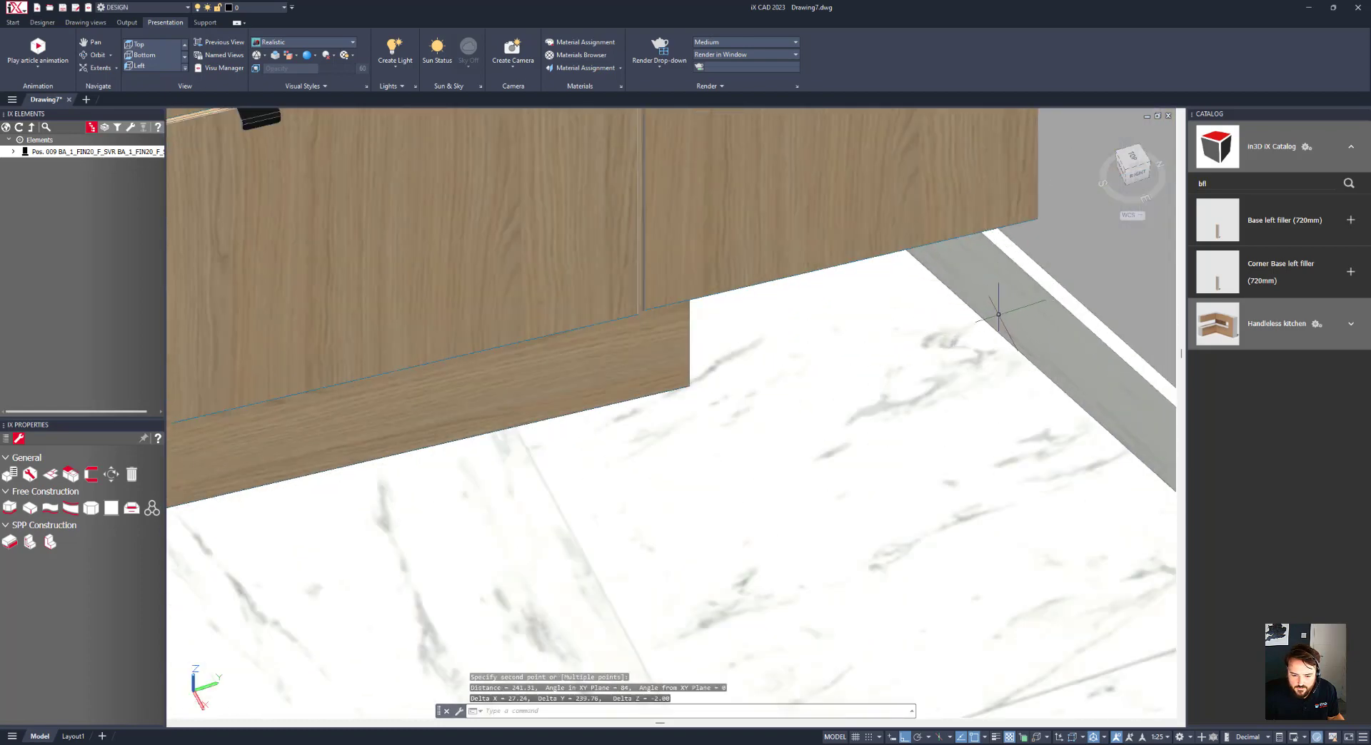
- Extend the long drawer run's plinth to the wall with an Oversize right of 239, and apply it
{"action": "left_click", "coordinate": [344, 428]}
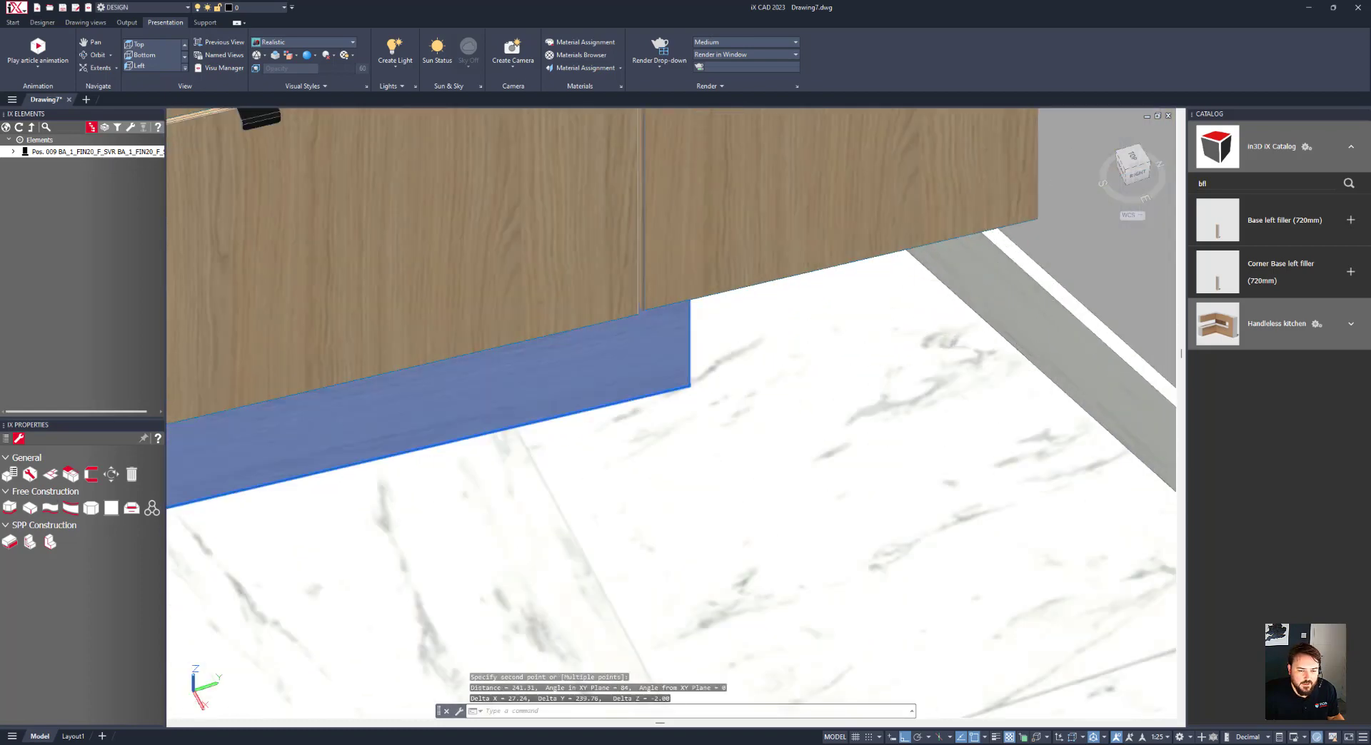
{"action": "left_click", "coordinate": [30, 475]}
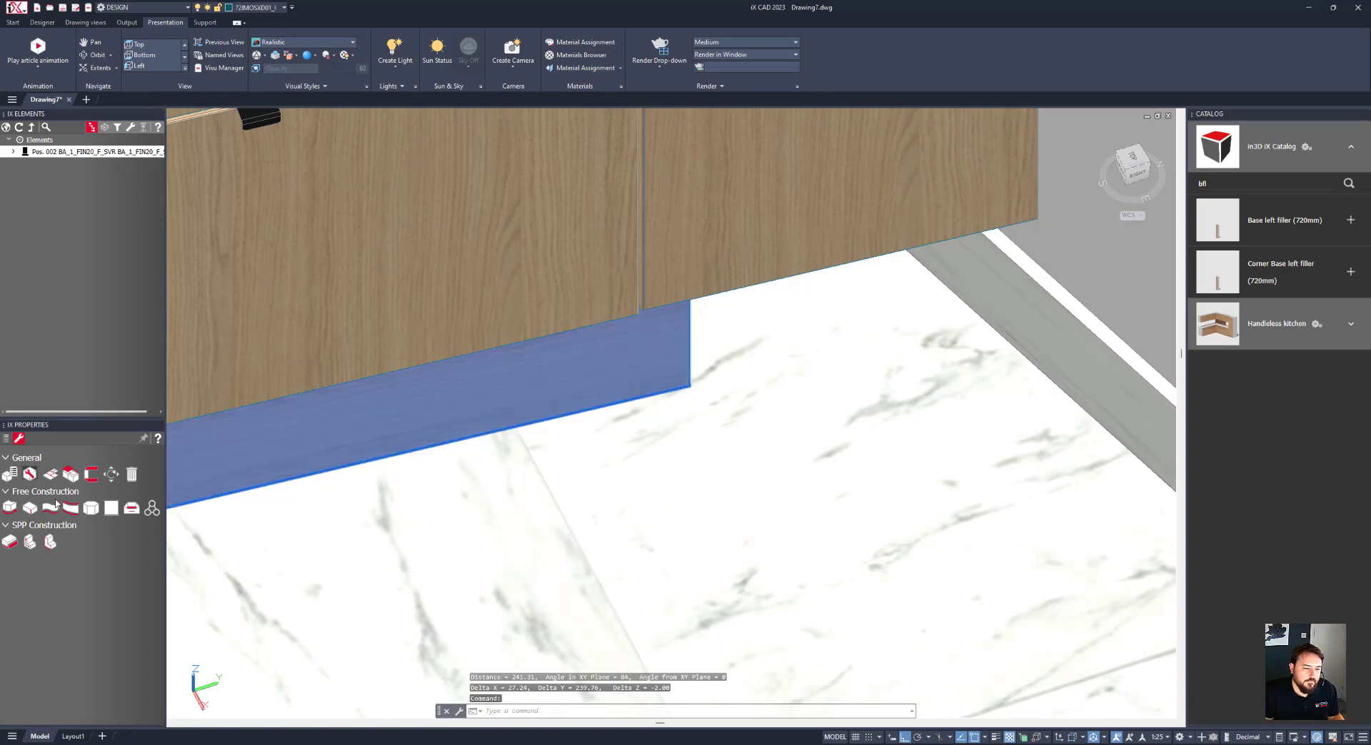
{"action": "left_click", "coordinate": [79, 584]}
{"action": "type", "text": "239"}
{"action": "key", "text": "Return"}
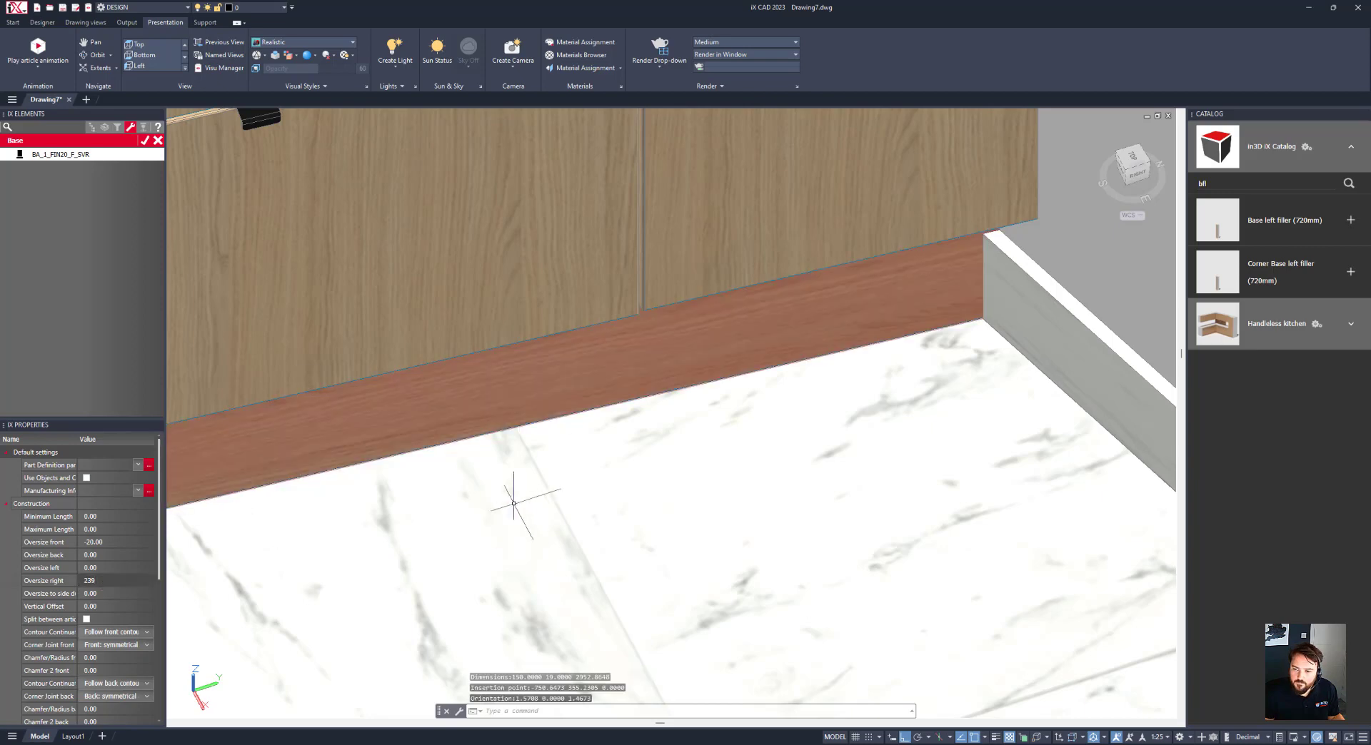
{"action": "left_click", "coordinate": [147, 142]}
- Search the catalog for vp_ and open the configuration of Vertical panel for Base cabinets (720mm)
{"action": "scroll", "coordinate": [740, 340], "scroll_direction": "down", "scroll_amount": 6}
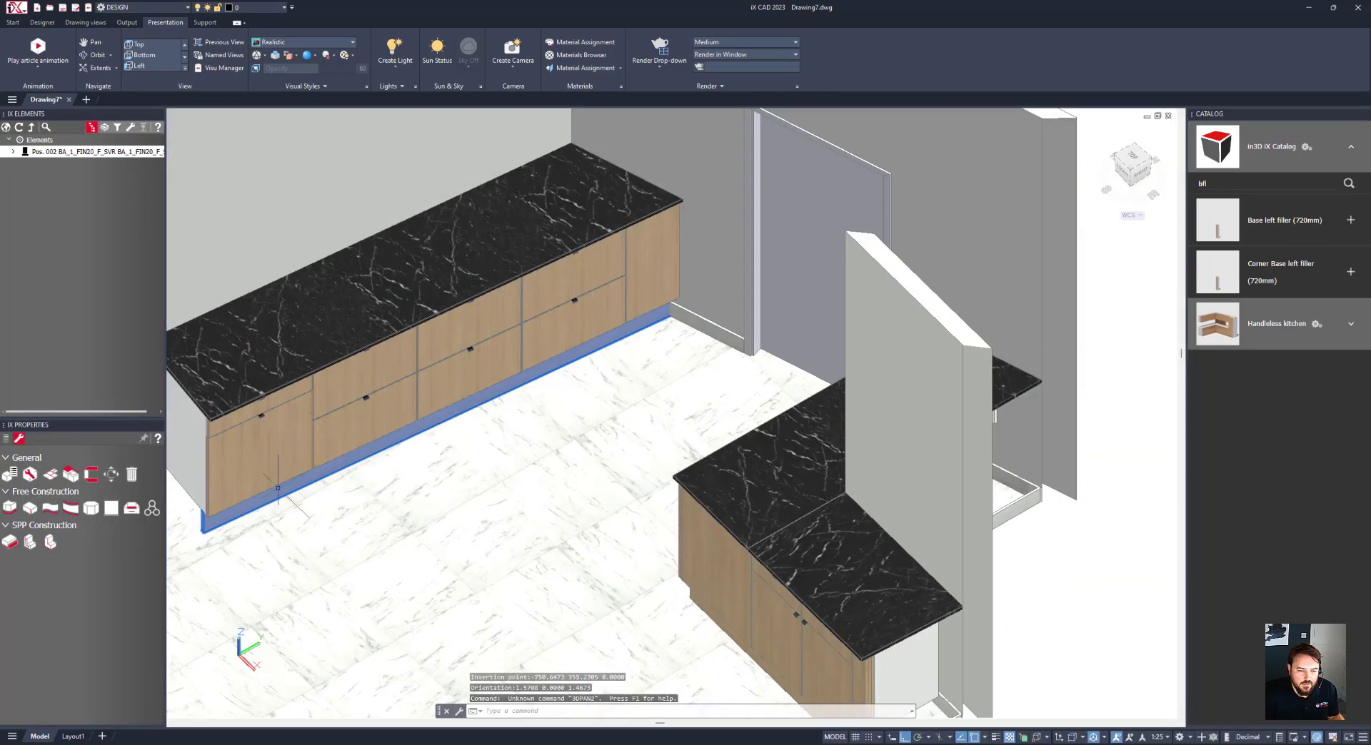
{"action": "middle_click_drag", "start_coordinate": [292, 500], "coordinate": [428, 424]}
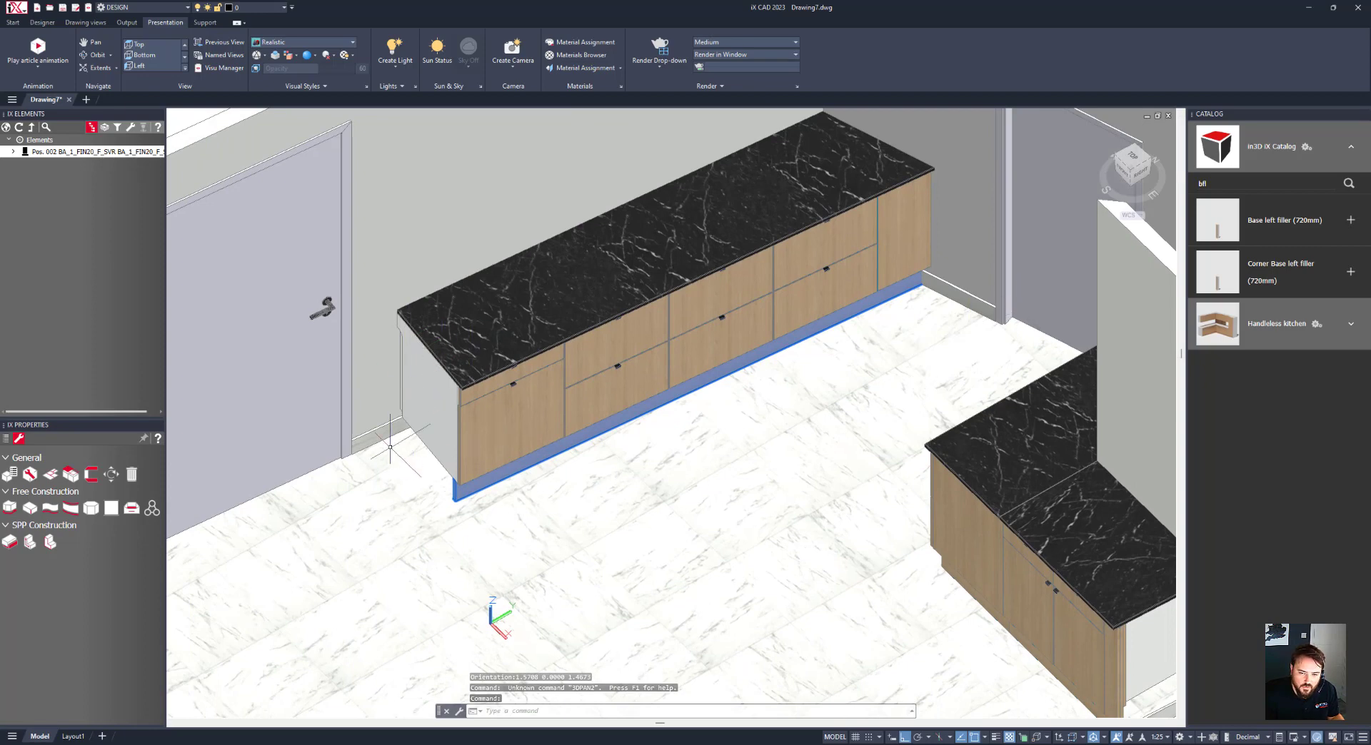
{"action": "left_click", "coordinate": [1238, 185]}
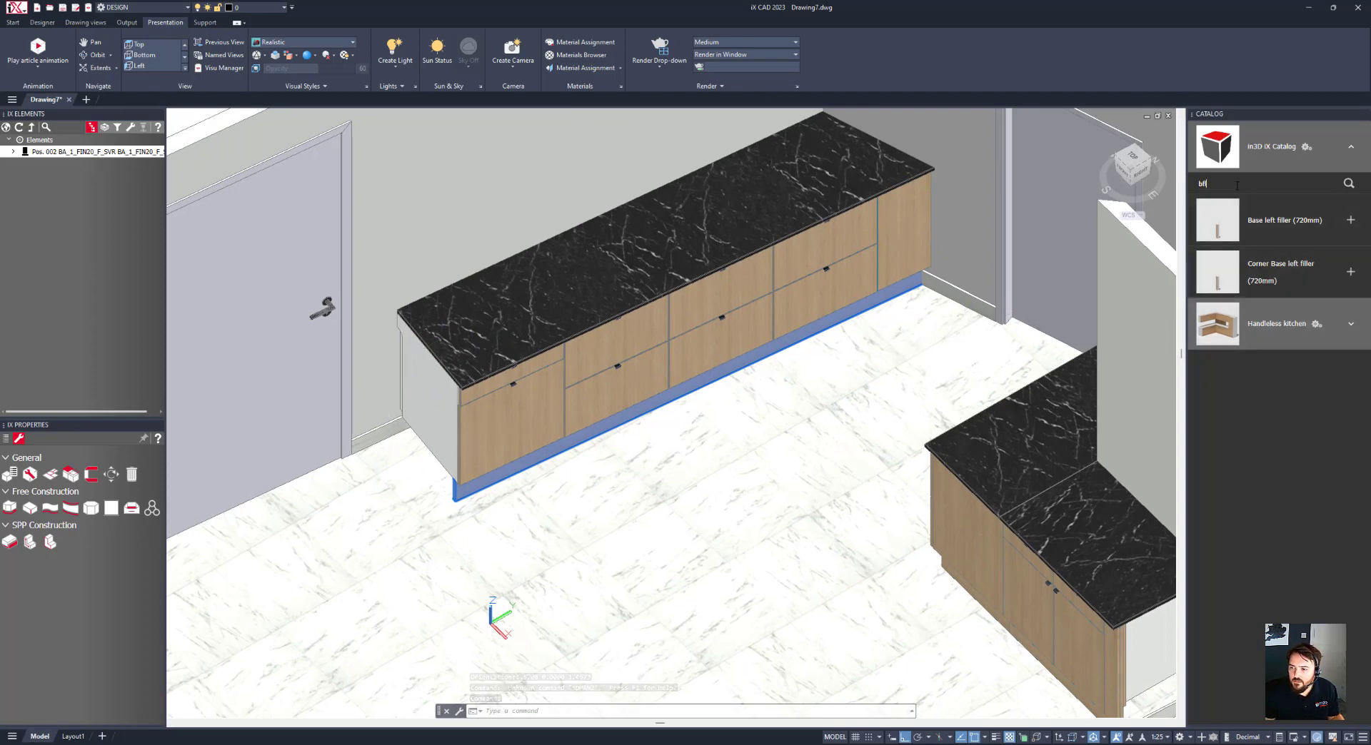
{"action": "left_click", "coordinate": [1239, 185]}
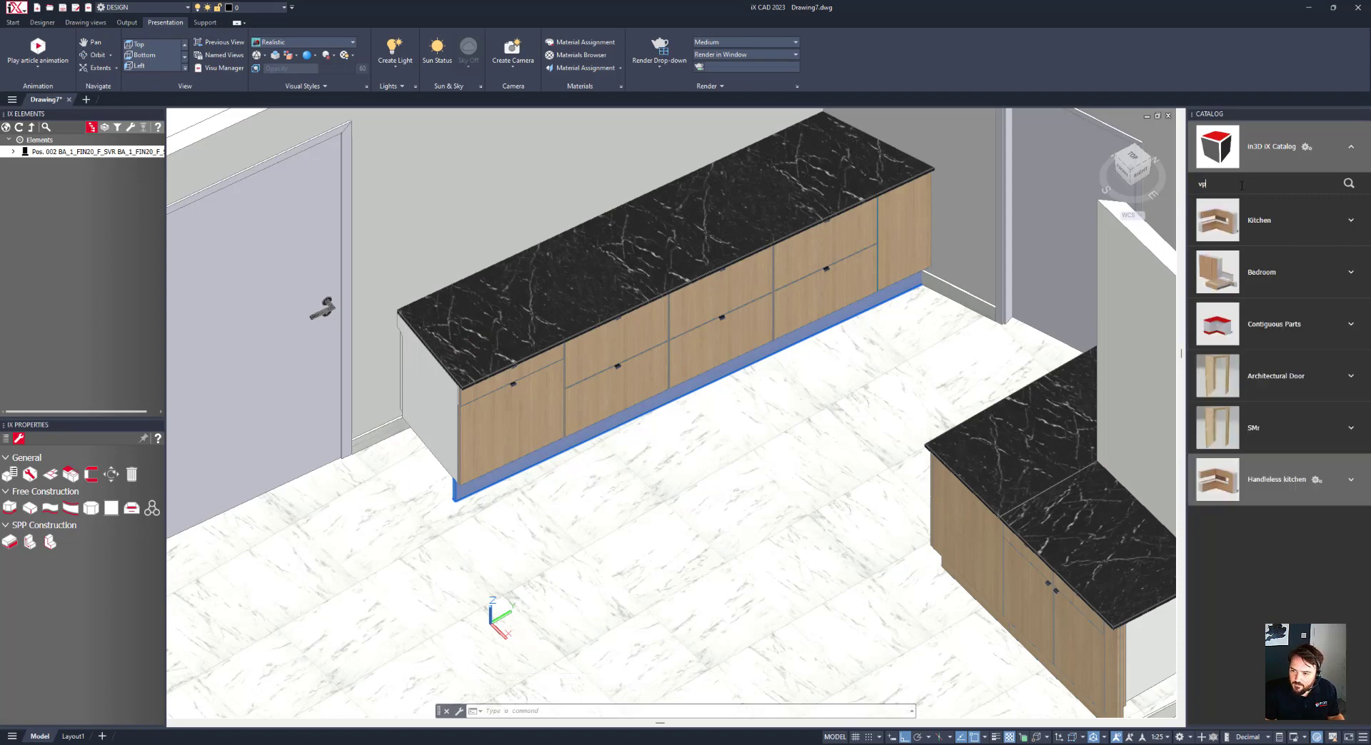
{"action": "key", "text": "Return"}
{"action": "left_click", "coordinate": [1289, 222]}
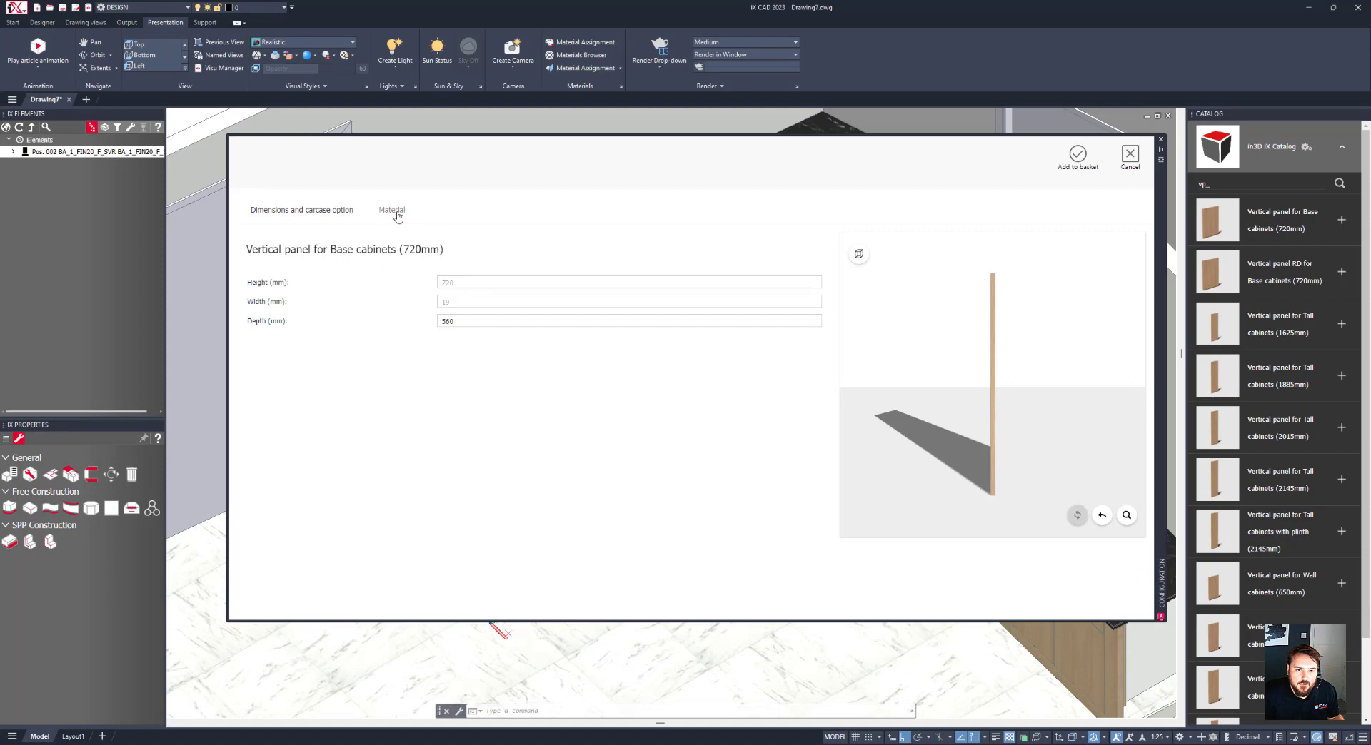
- Give the vertical panel Material_repoduction in NERO MARQUINA MARBLE and place it on the long drawer run's exposed end
{"action": "left_click", "coordinate": [394, 211]}
{"action": "left_click", "coordinate": [498, 283]}
{"action": "left_click", "coordinate": [472, 335]}
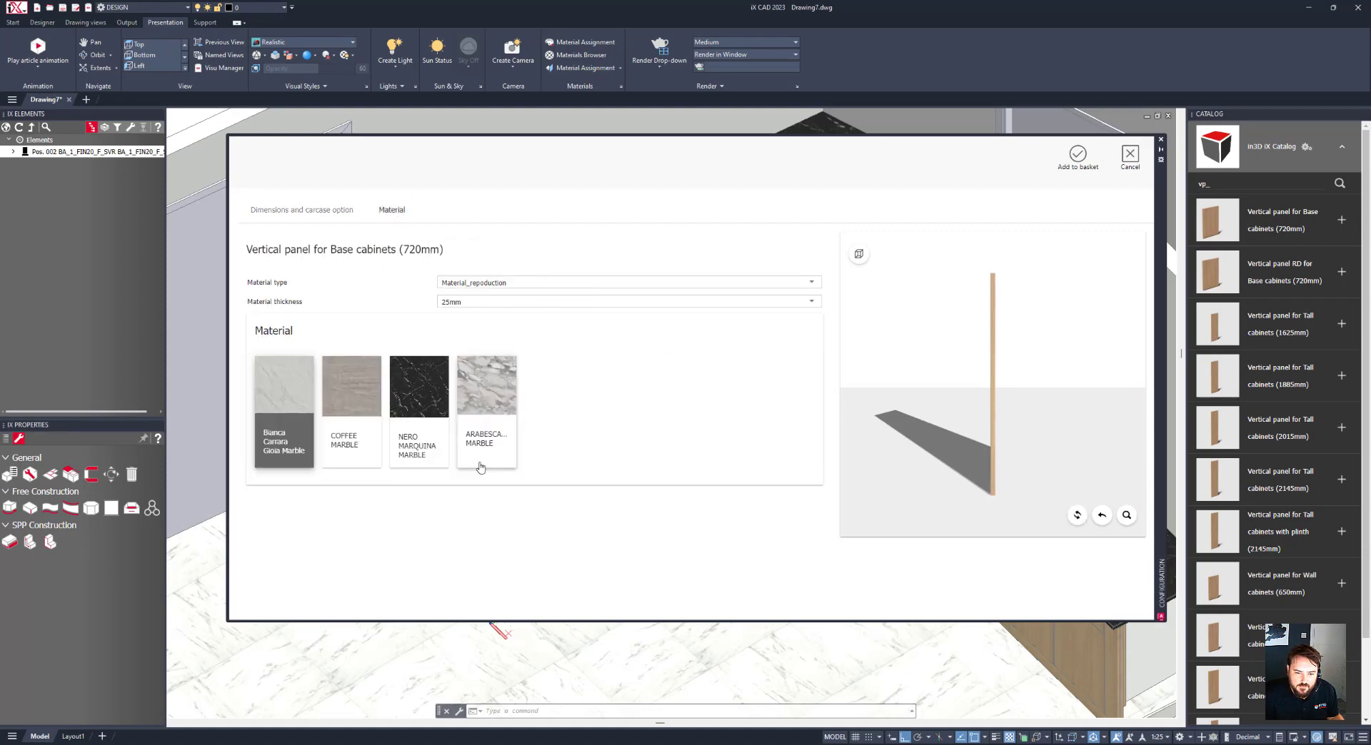
{"action": "left_click", "coordinate": [409, 394]}
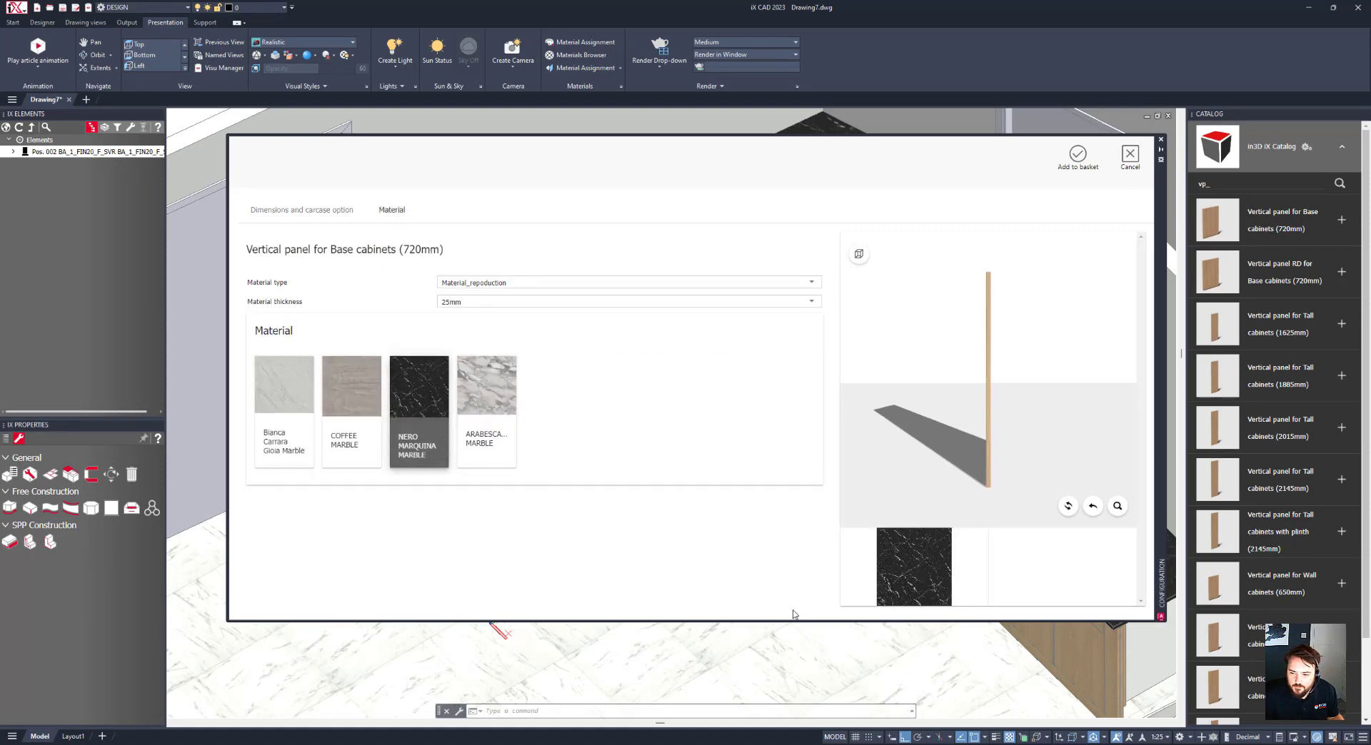
{"action": "left_click", "coordinate": [1065, 173]}
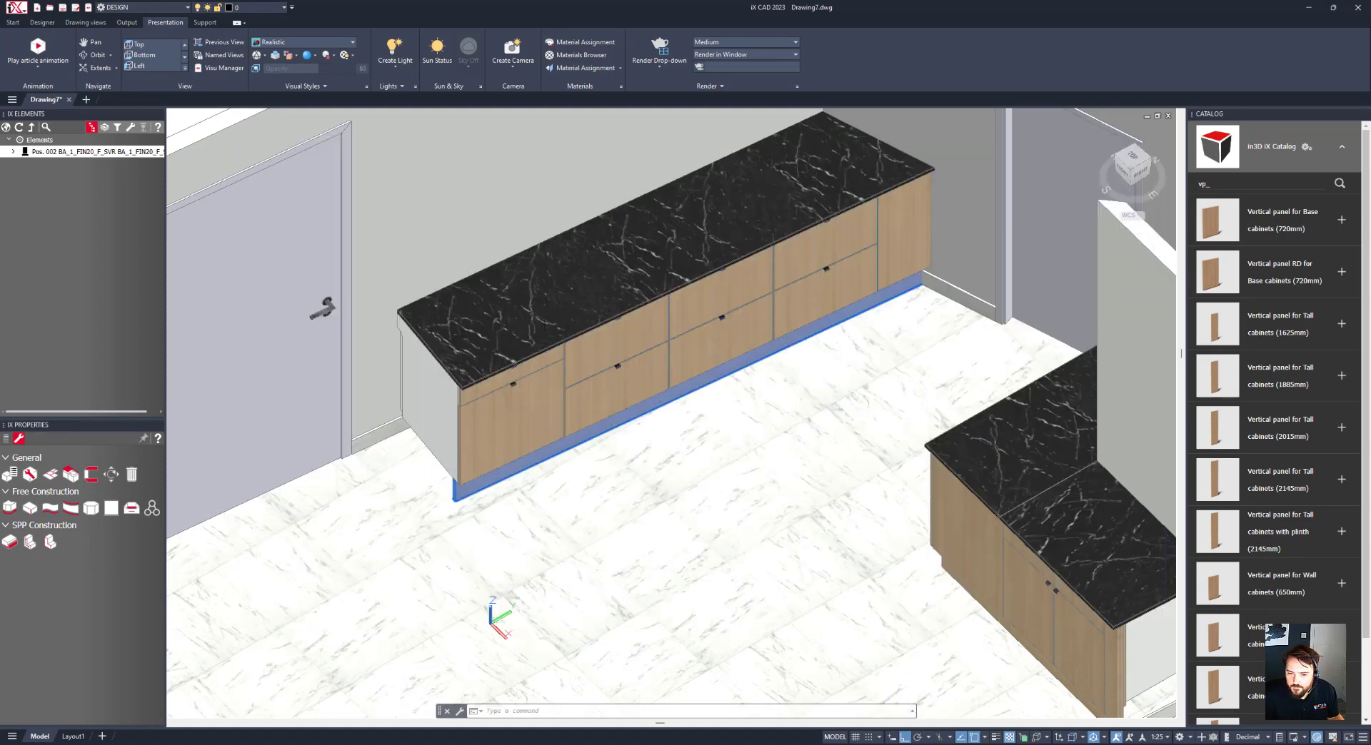
{"action": "left_click", "coordinate": [417, 391]}
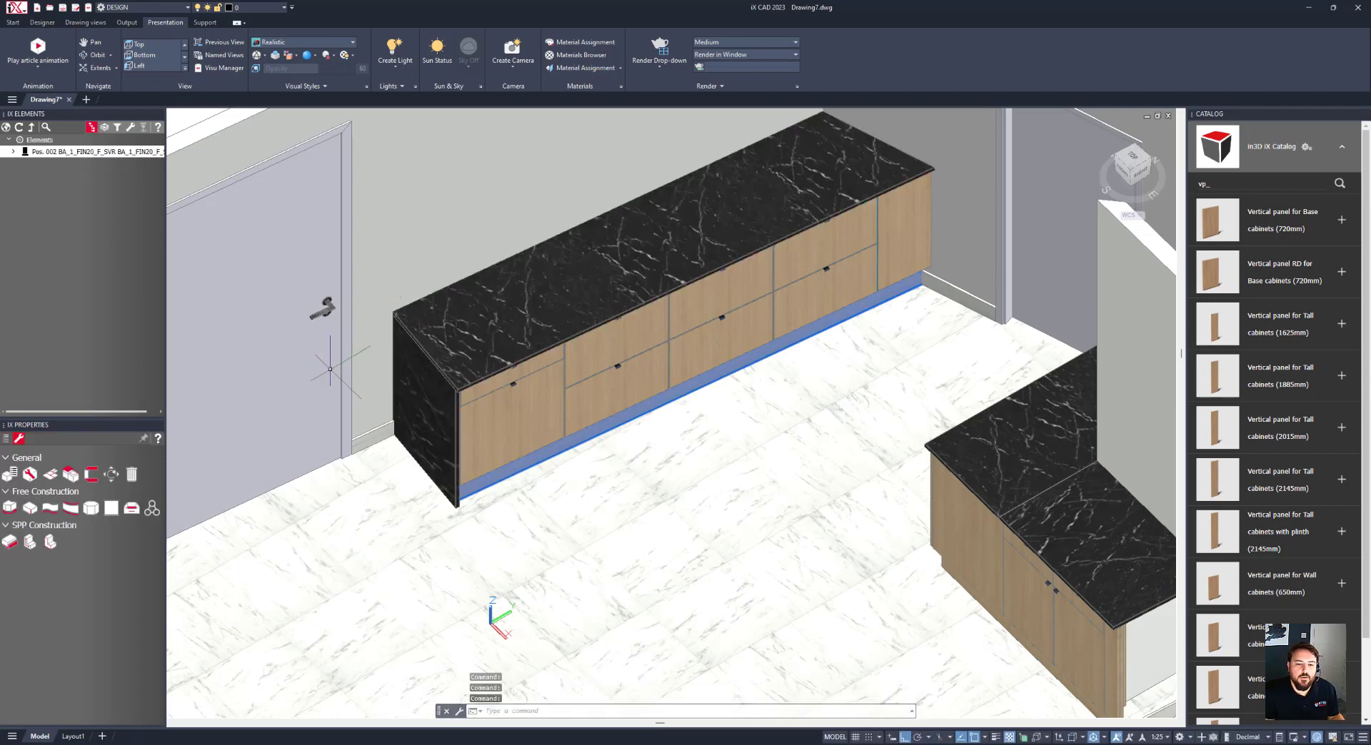
{"action": "left_click", "coordinate": [414, 397]}
- Delete the drawer unit nearest the door in the L-shaped run
{"action": "middle_click_drag", "start_coordinate": [414, 397], "coordinate": [528, 257], "text": "shift"}
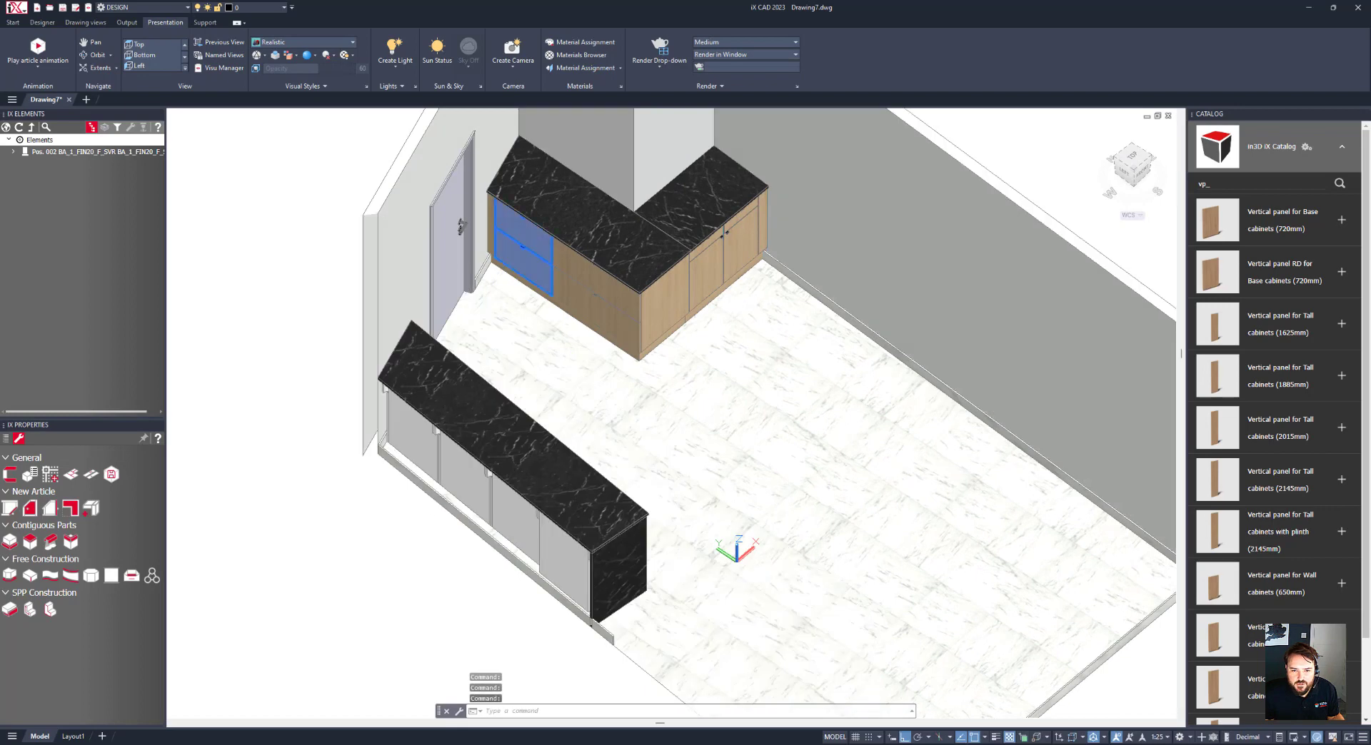
{"action": "left_click", "coordinate": [528, 257]}
{"action": "key", "text": "Delete"}
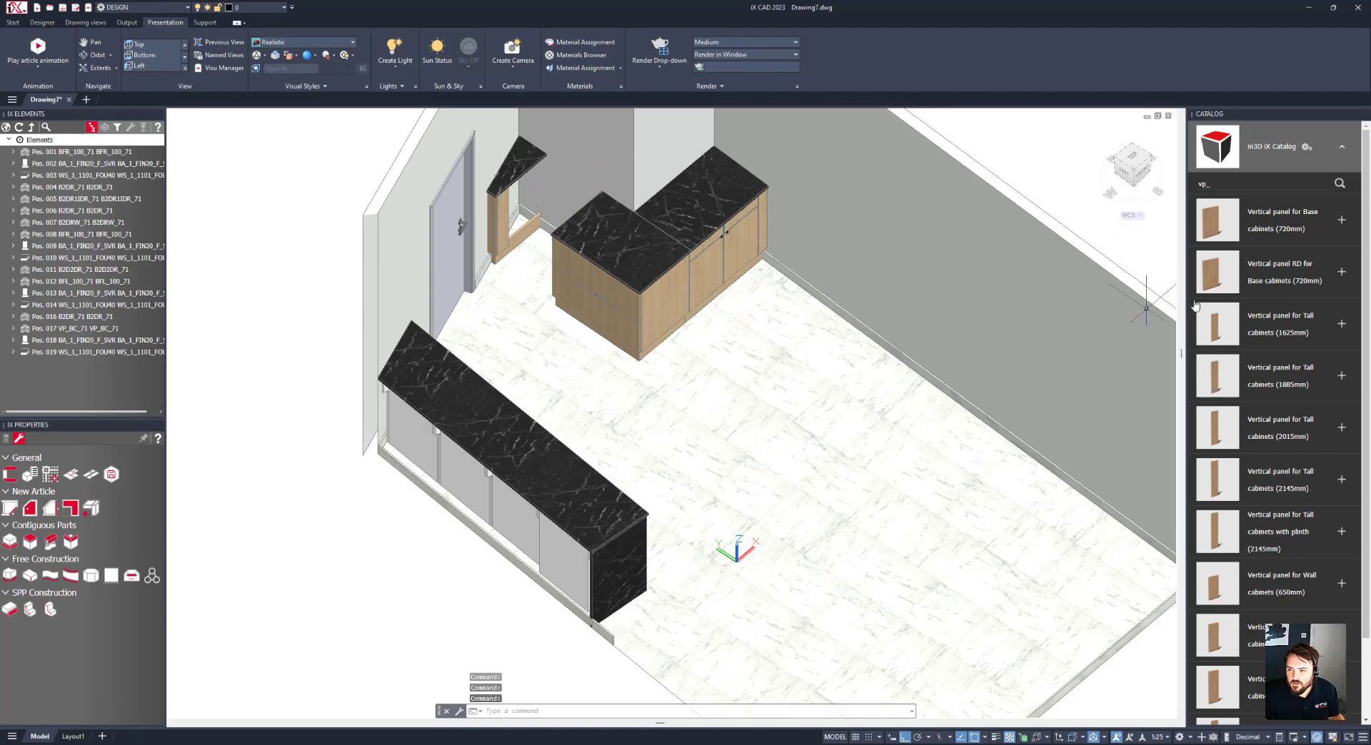
- Search the catalog for b1d and place a Base unit one door (720mm) in the gap nearest the door in the L-shaped run
{"action": "type", "text": "b1d"}
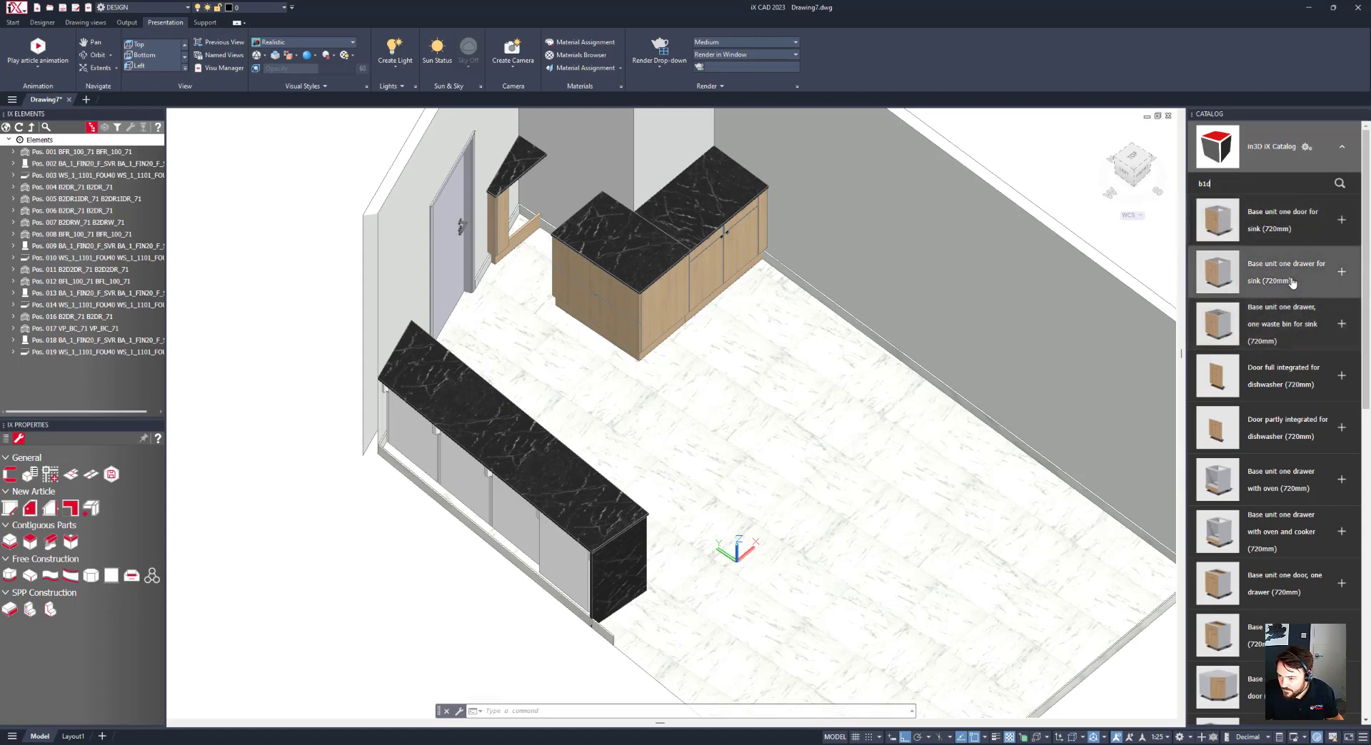
{"action": "scroll", "coordinate": [1283, 457], "scroll_direction": "down", "scroll_amount": 3}
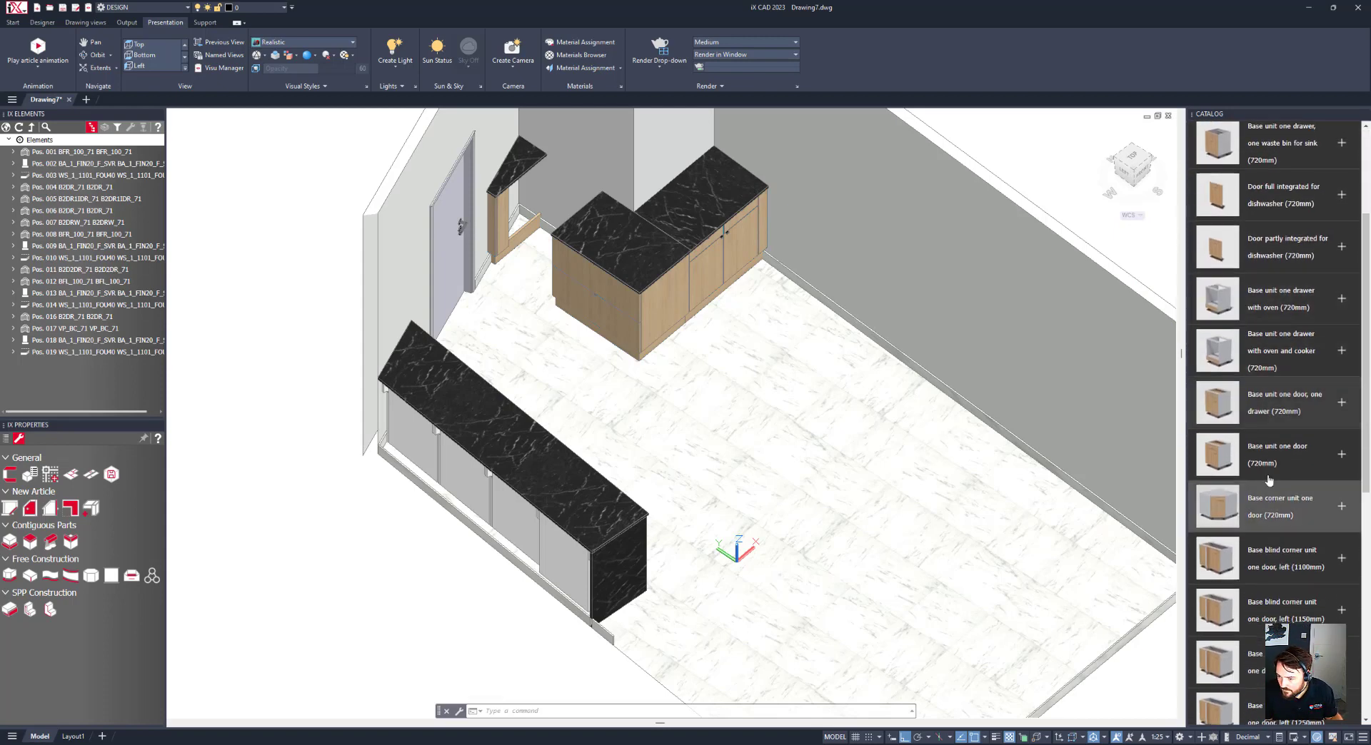
{"action": "left_click", "coordinate": [1342, 454]}
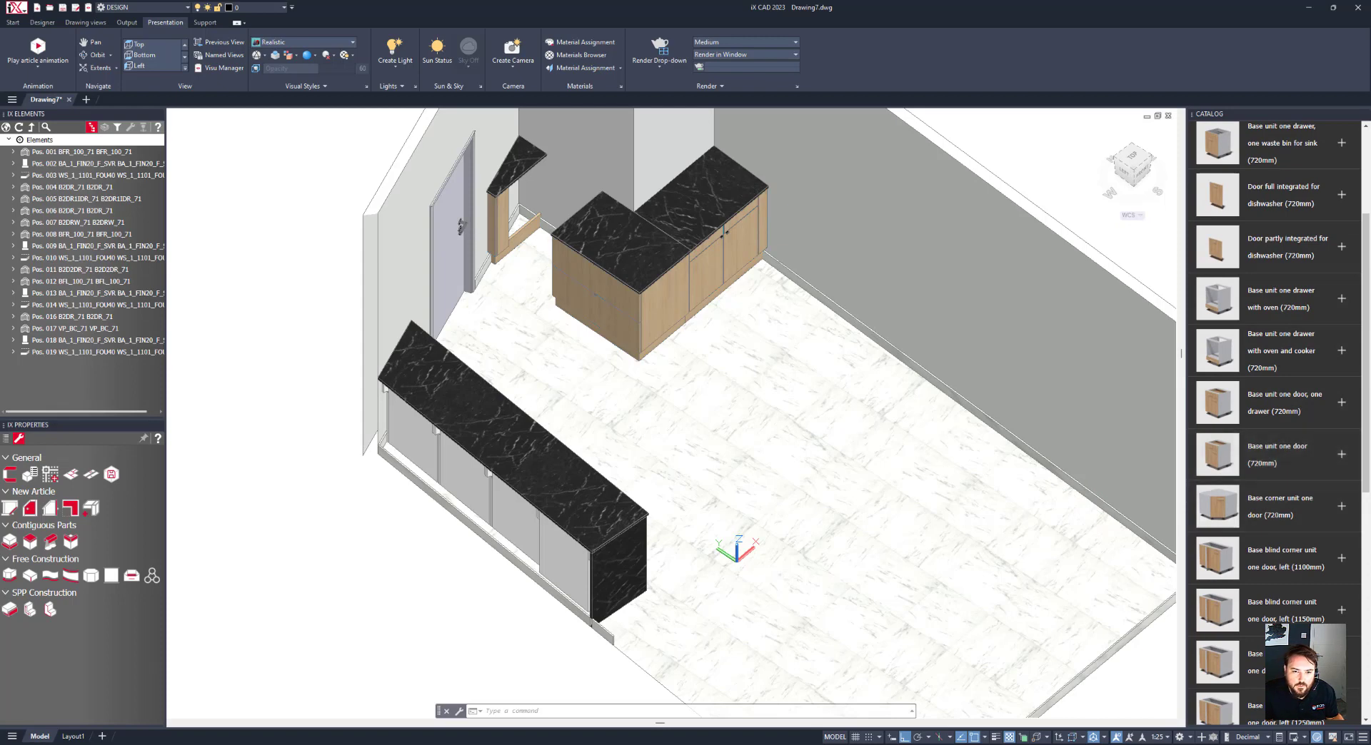
{"action": "left_click", "coordinate": [524, 247]}
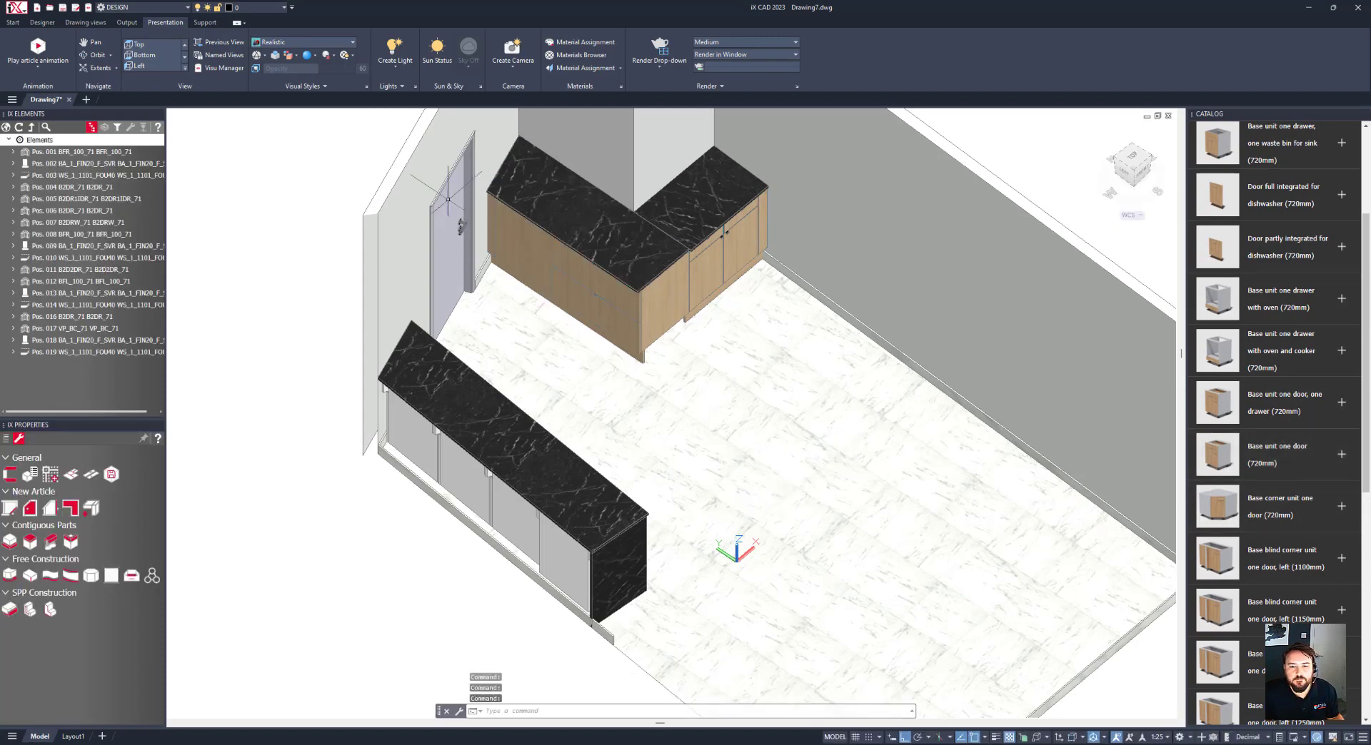
- Modify the L-shaped run's longer worktop and set its Oversize right to 20
{"action": "middle_click_drag", "start_coordinate": [526, 319], "coordinate": [521, 398]}
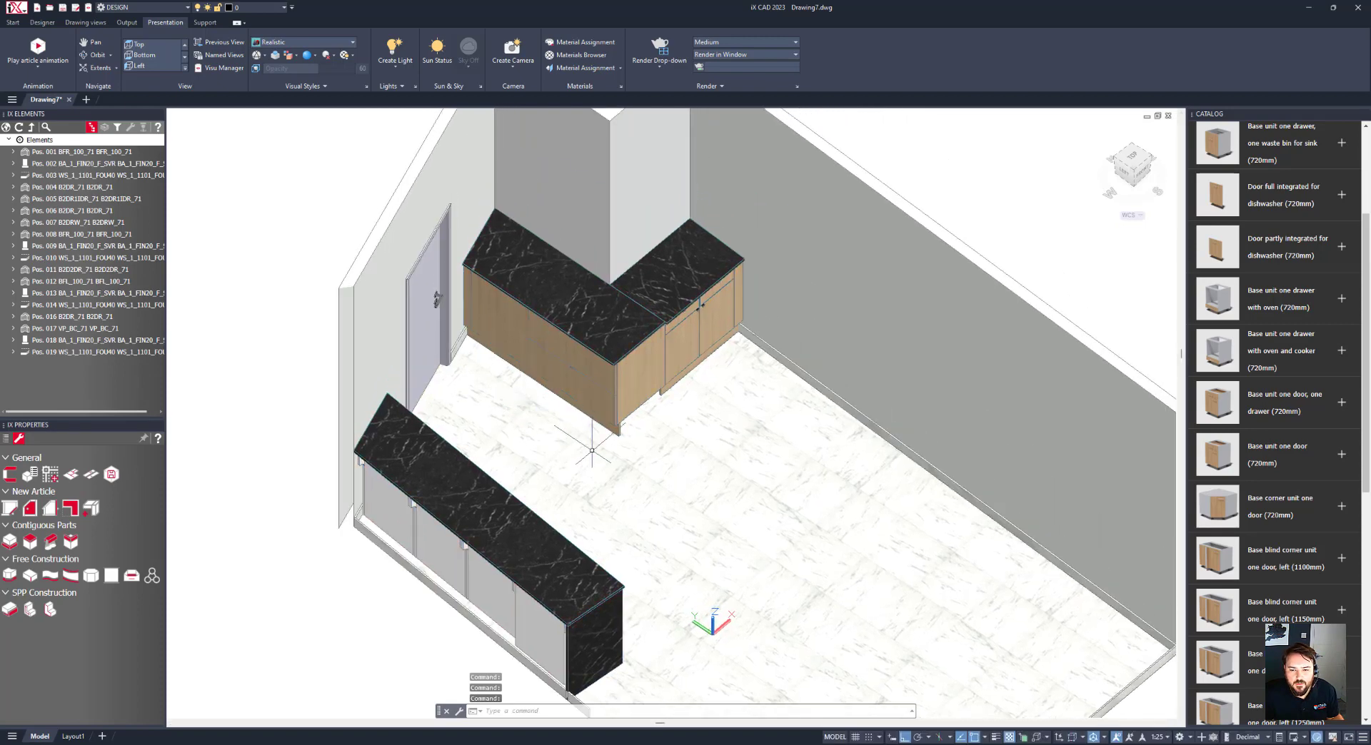
{"action": "scroll", "coordinate": [631, 374], "scroll_direction": "up", "scroll_amount": 3}
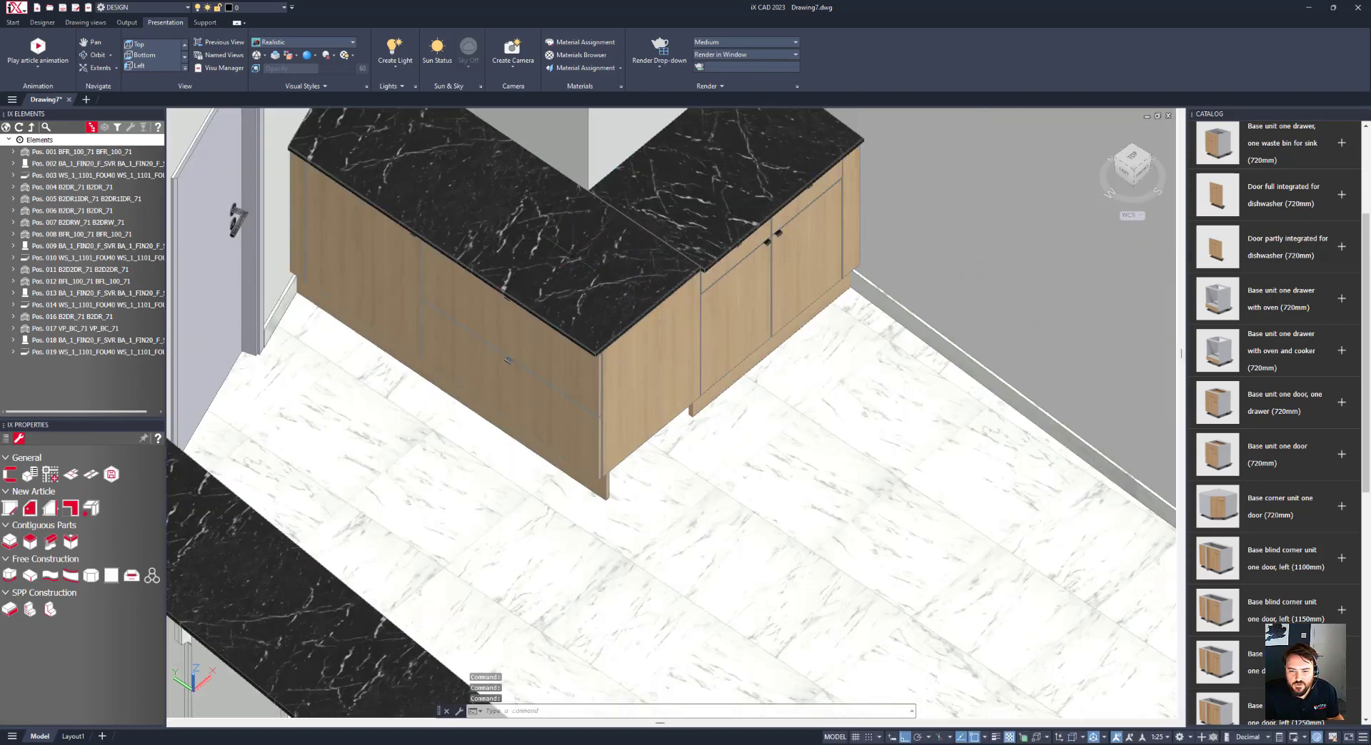
{"action": "right_click", "coordinate": [570, 396]}
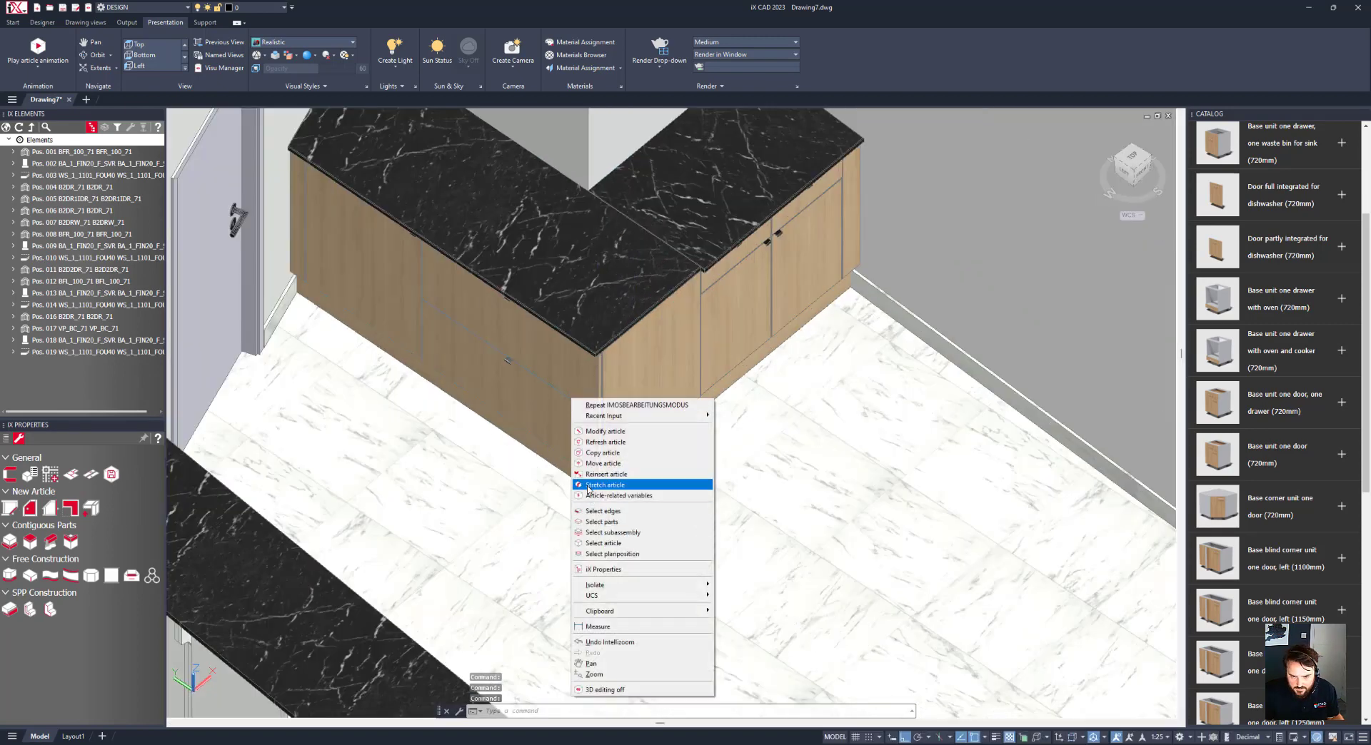
{"action": "left_click", "coordinate": [605, 432]}
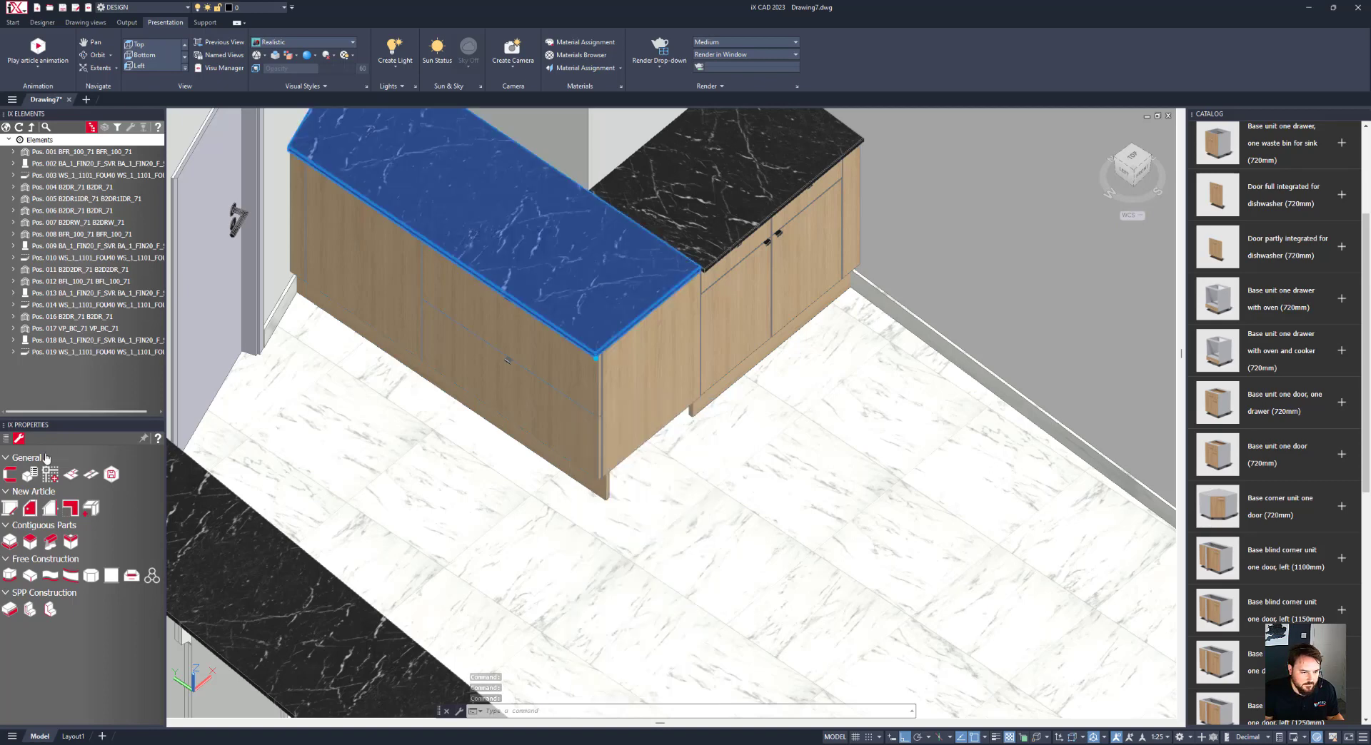
{"action": "left_click", "coordinate": [30, 474]}
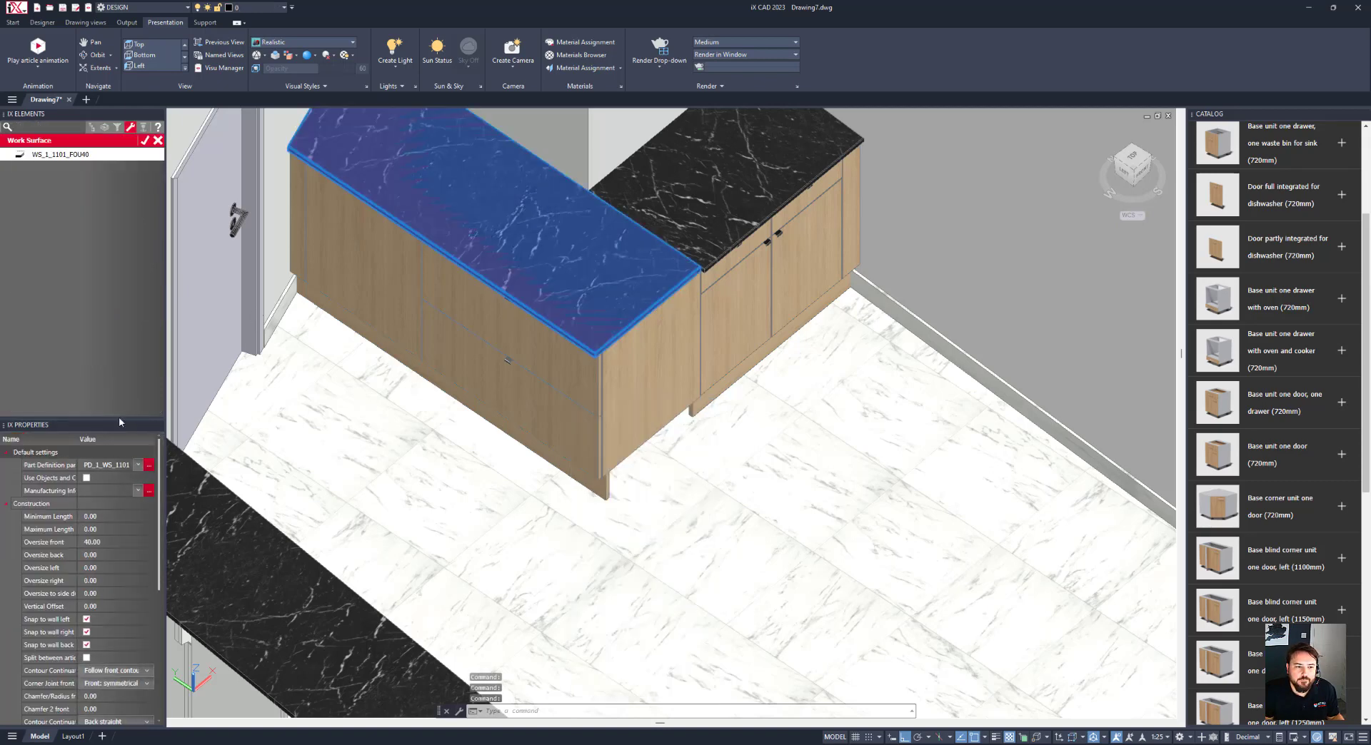
{"action": "left_click", "coordinate": [107, 580]}
{"action": "type", "text": "20"}
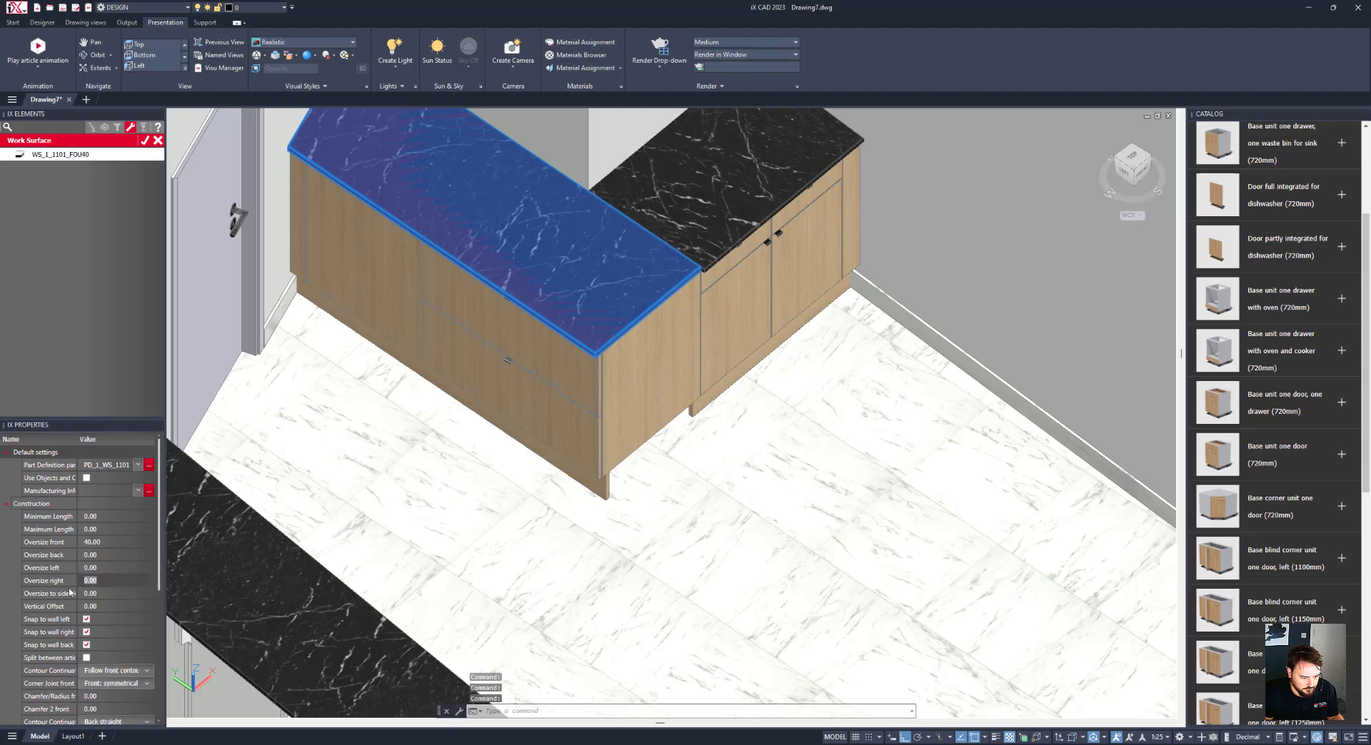
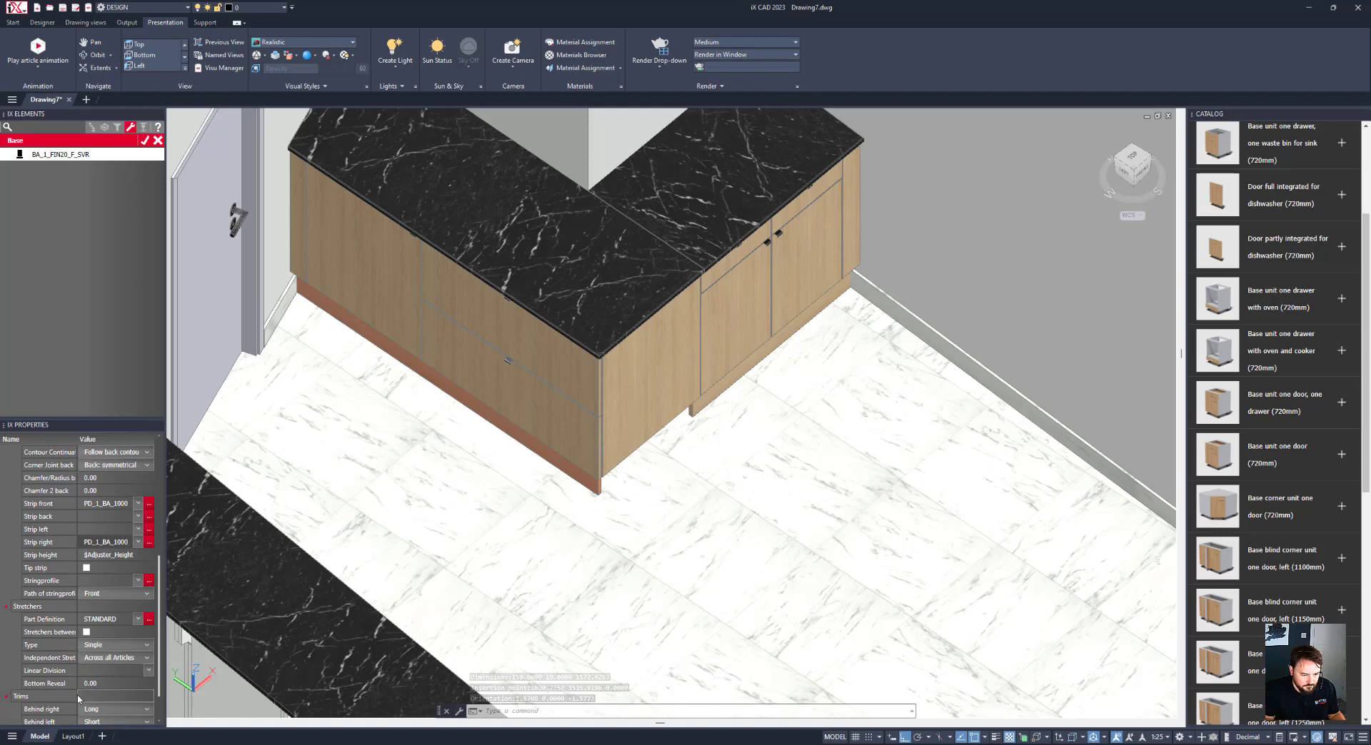
- Set the In front right trim of the L-shaped run's plinth to Long and apply the base settings
{"action": "scroll", "coordinate": [84, 704], "scroll_direction": "down", "scroll_amount": 1}
{"action": "left_click", "coordinate": [114, 706]}
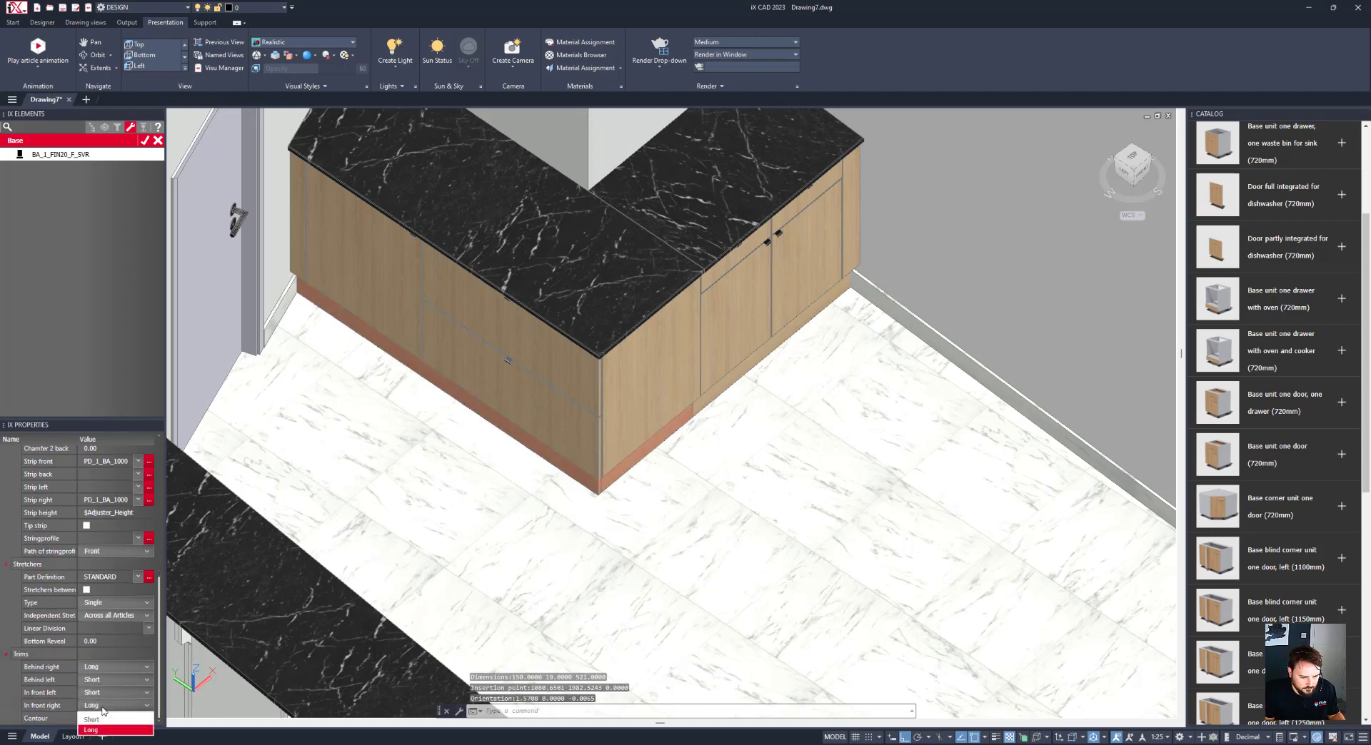
{"action": "left_click", "coordinate": [93, 735]}
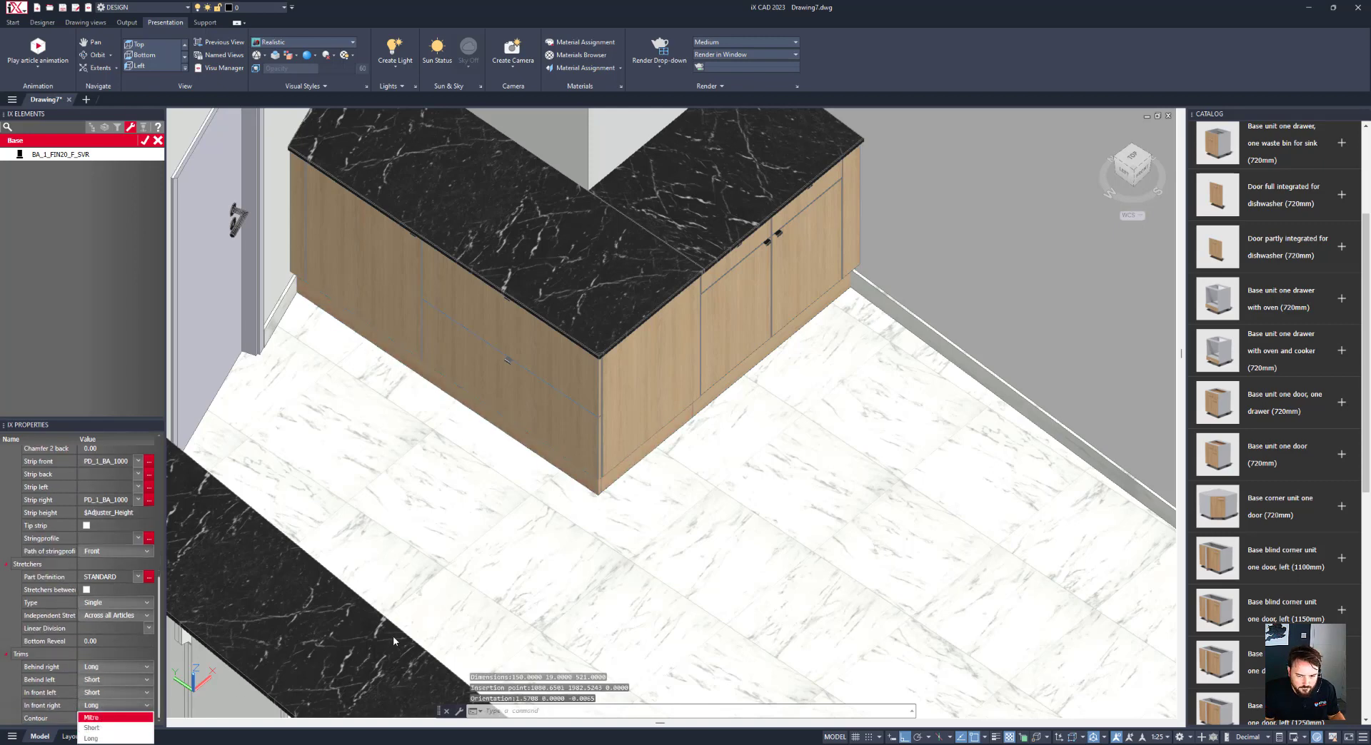
{"action": "left_click", "coordinate": [145, 140]}
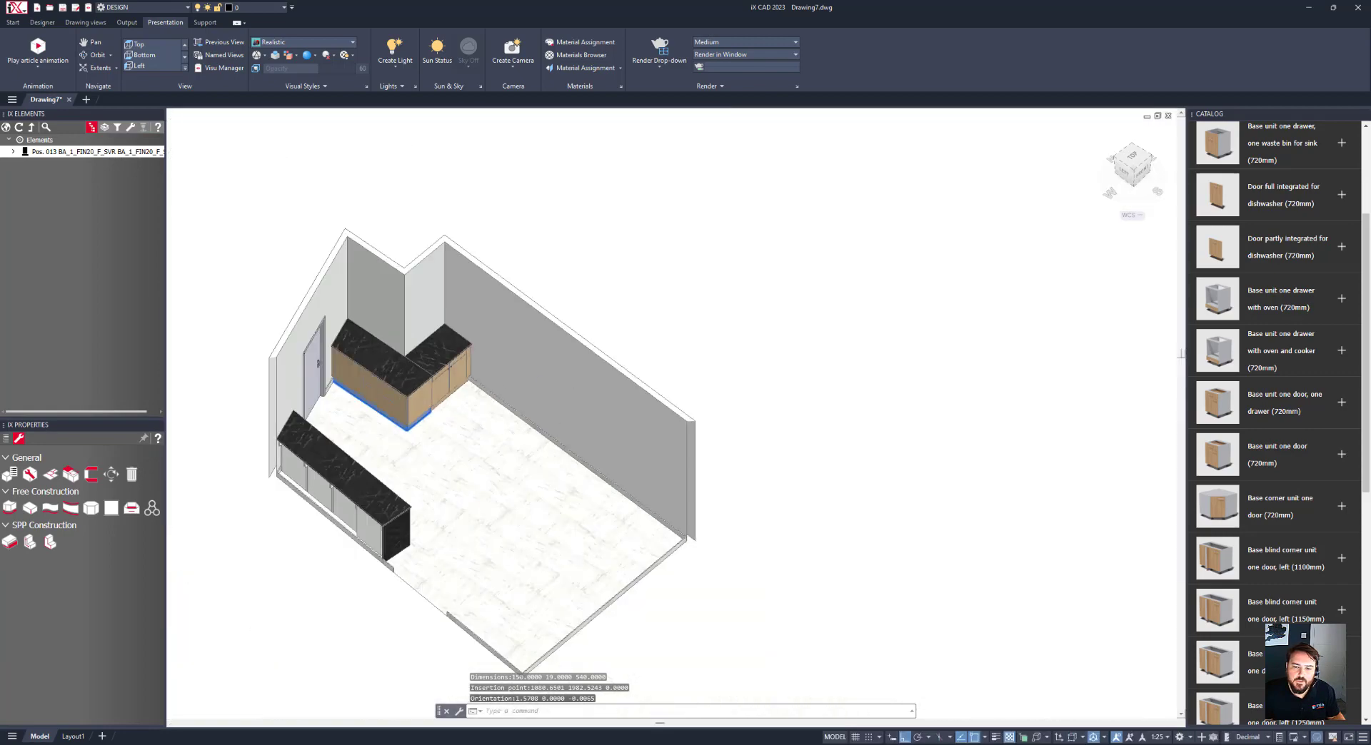
- Select the three worktops and the marble end panel as parts, and enable Part in Cutlist and Generate NC Program for all of them
{"action": "middle_click_drag", "start_coordinate": [464, 457], "coordinate": [443, 424], "text": "shift"}
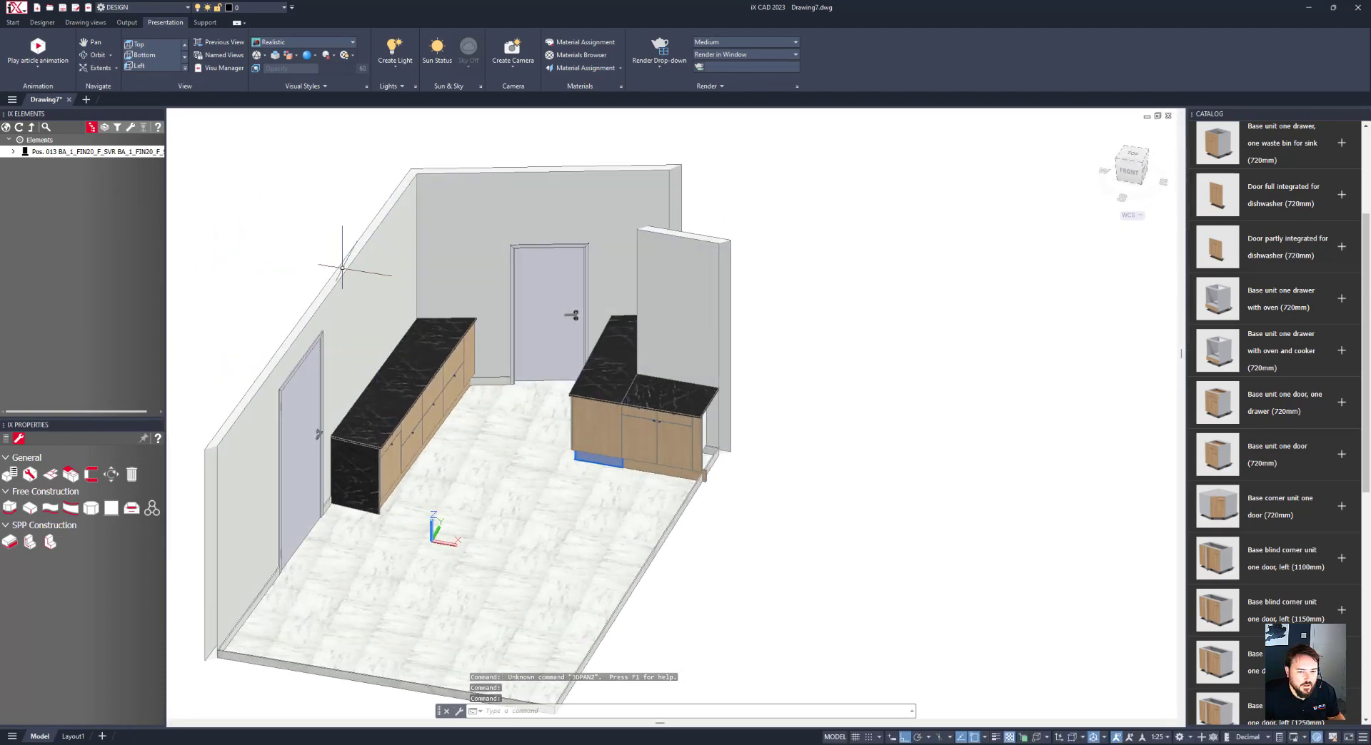
{"action": "right_click", "coordinate": [259, 230]}
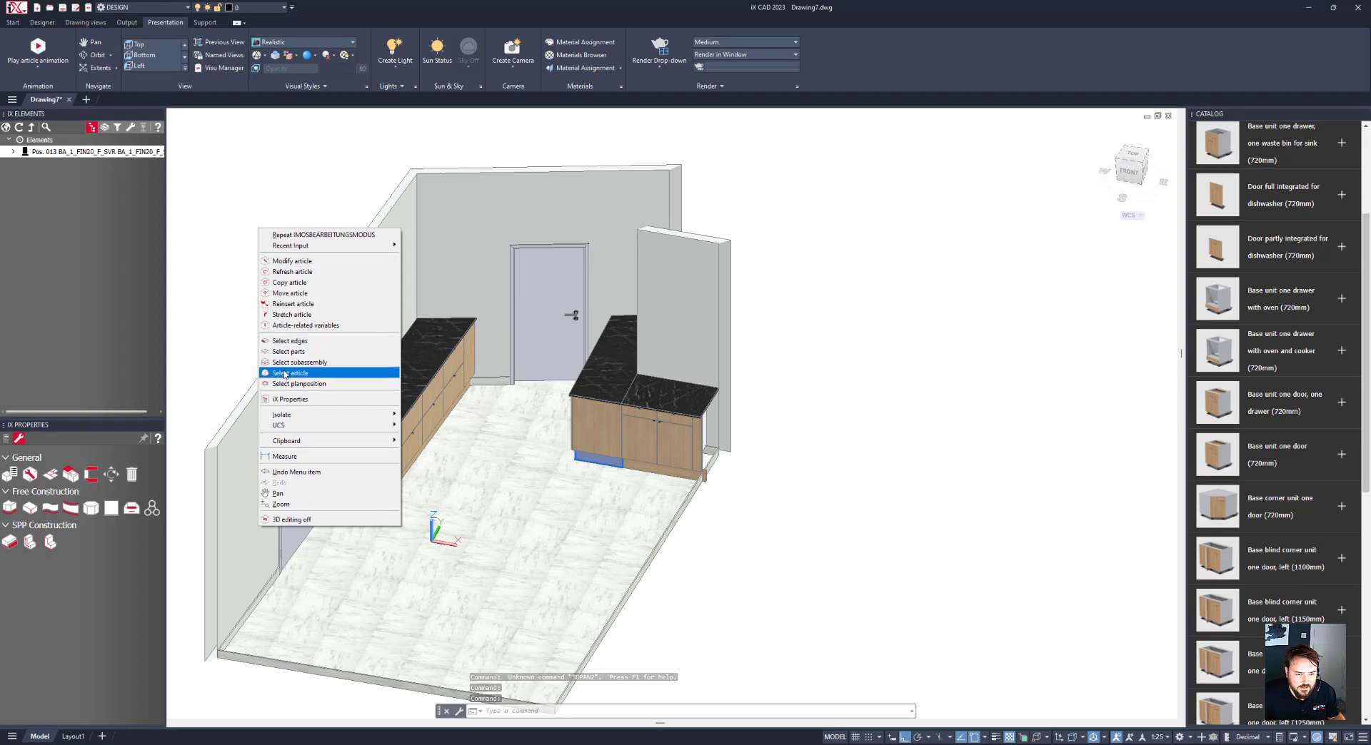
{"action": "left_click", "coordinate": [289, 351]}
{"action": "left_click", "coordinate": [385, 422]}
{"action": "left_click", "coordinate": [355, 476]}
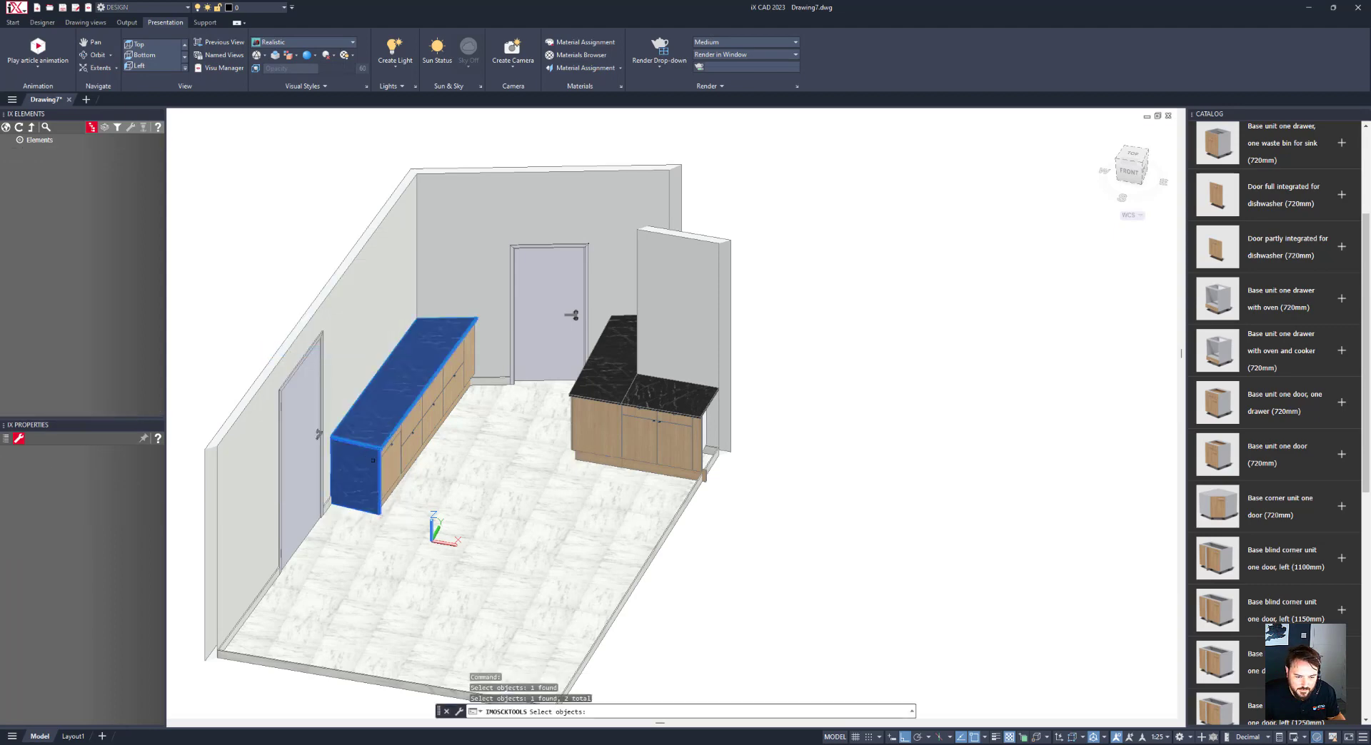
{"action": "left_click", "coordinate": [603, 357]}
{"action": "left_click", "coordinate": [654, 398]}
{"action": "key", "text": "Return"}
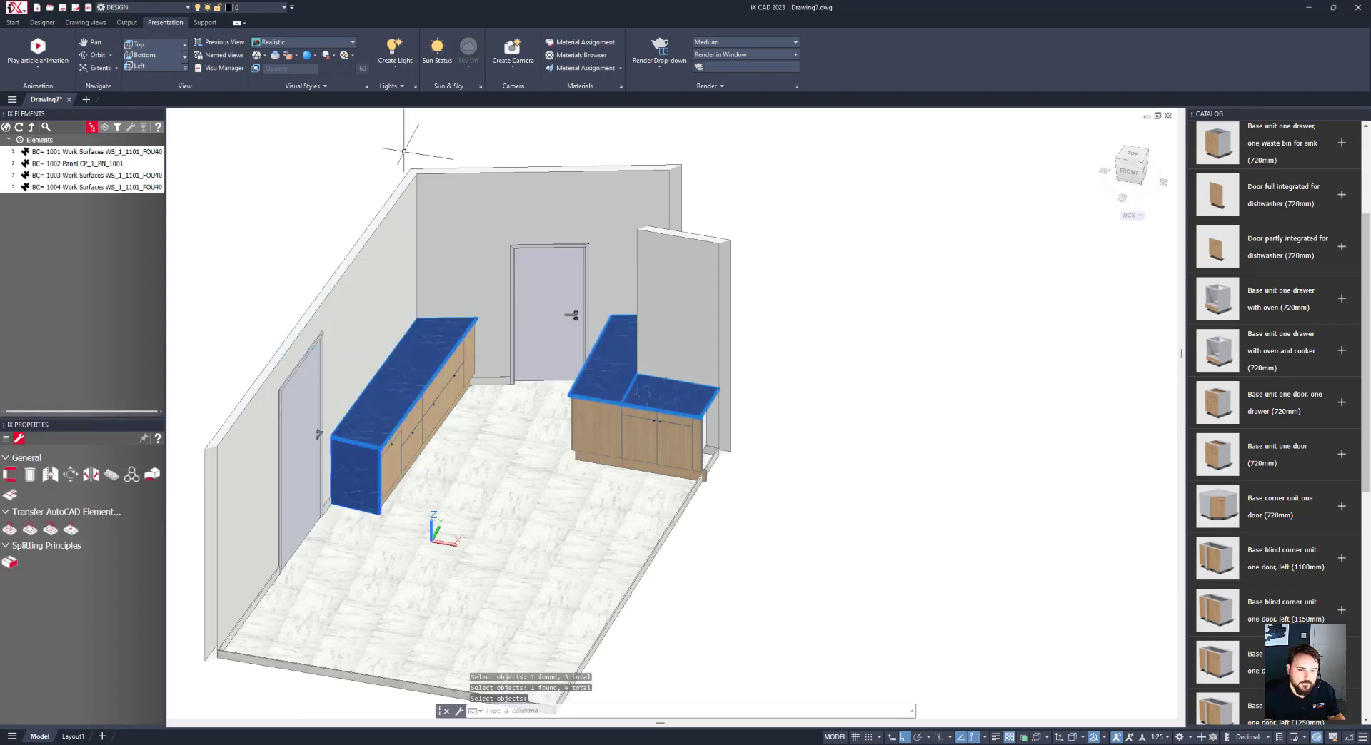
{"action": "left_click", "coordinate": [6, 438]}
{"action": "scroll", "coordinate": [62, 651], "scroll_direction": "down", "scroll_amount": 5}
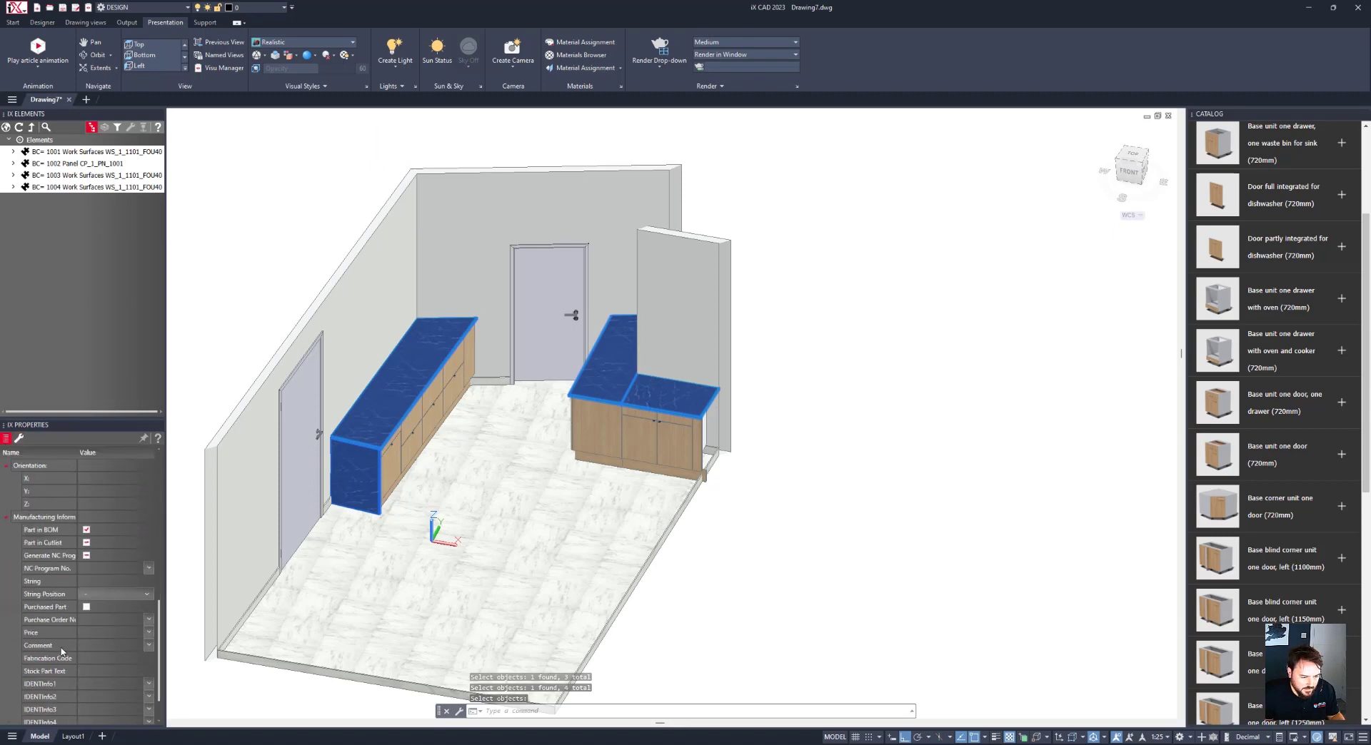
{"action": "left_click", "coordinate": [86, 543]}
{"action": "left_click", "coordinate": [86, 543]}
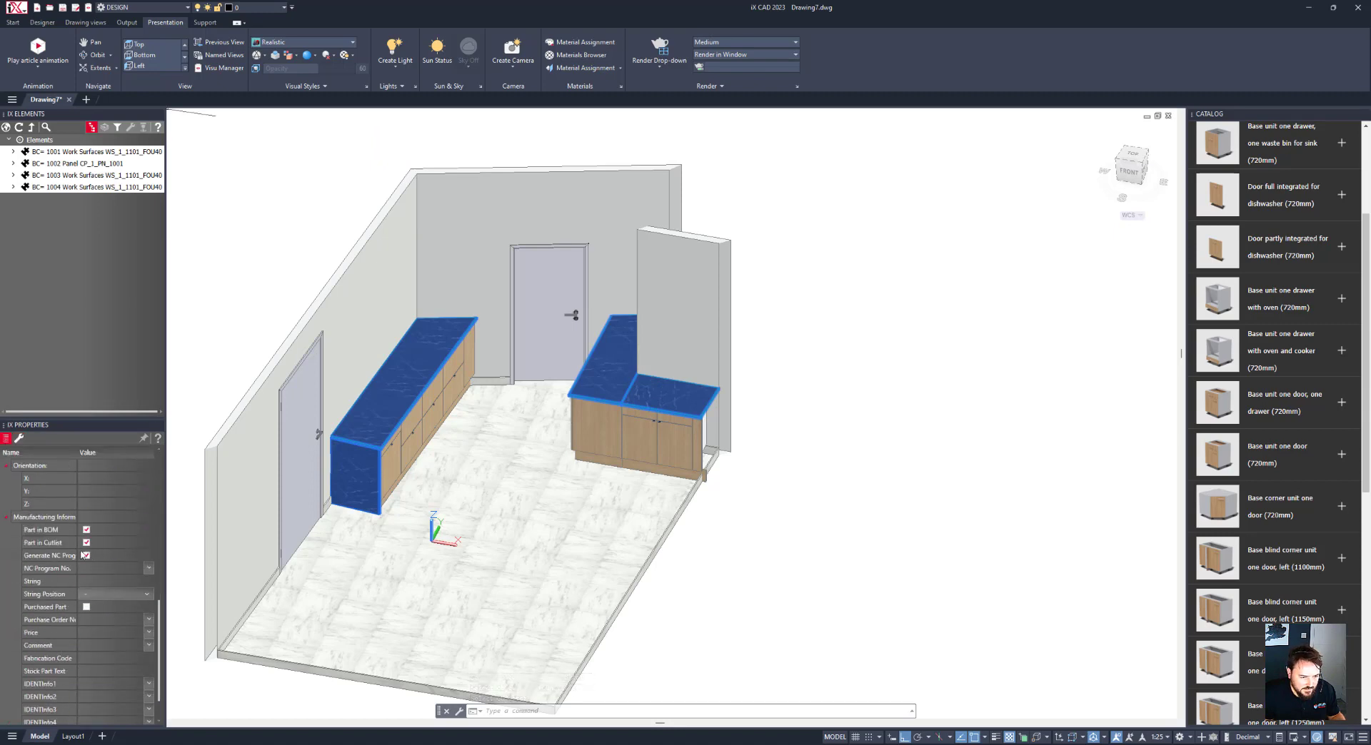
{"action": "scroll", "coordinate": [85, 556], "scroll_direction": "up", "scroll_amount": 5}
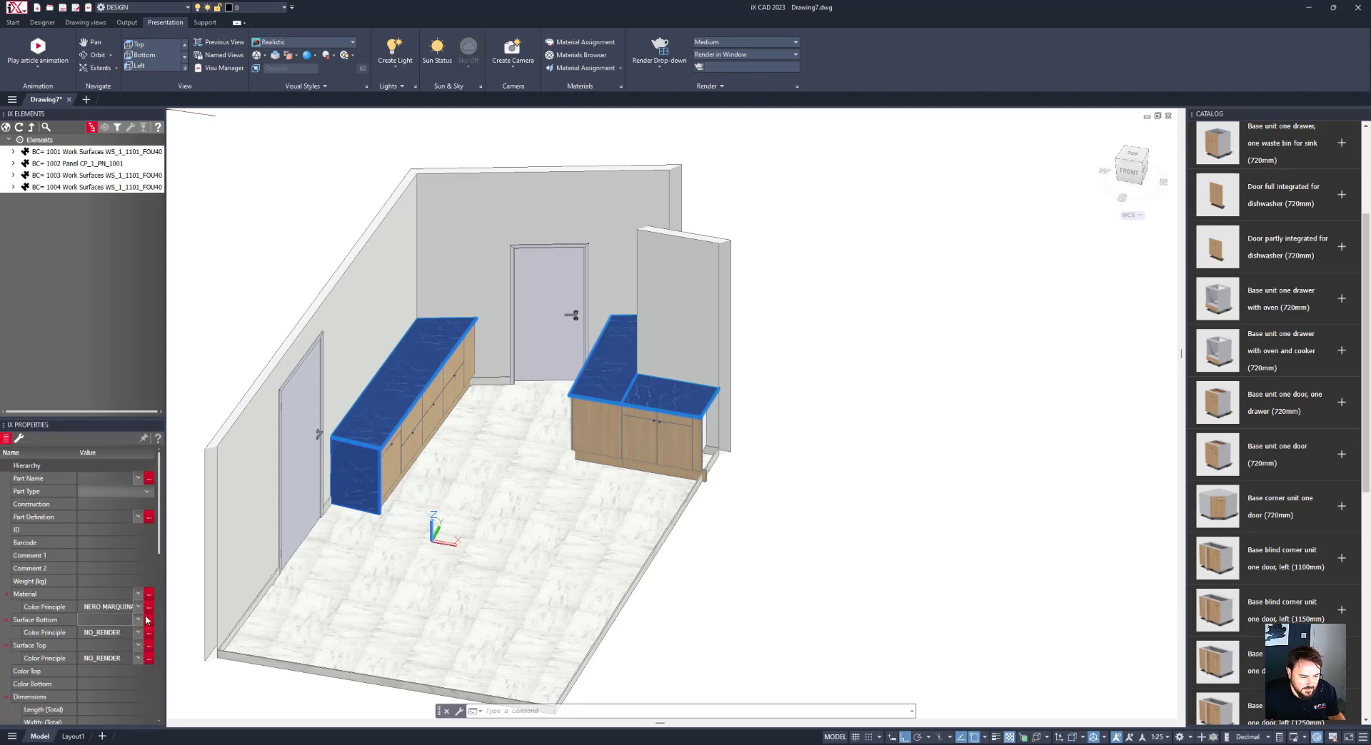
{"action": "left_click", "coordinate": [150, 599]}
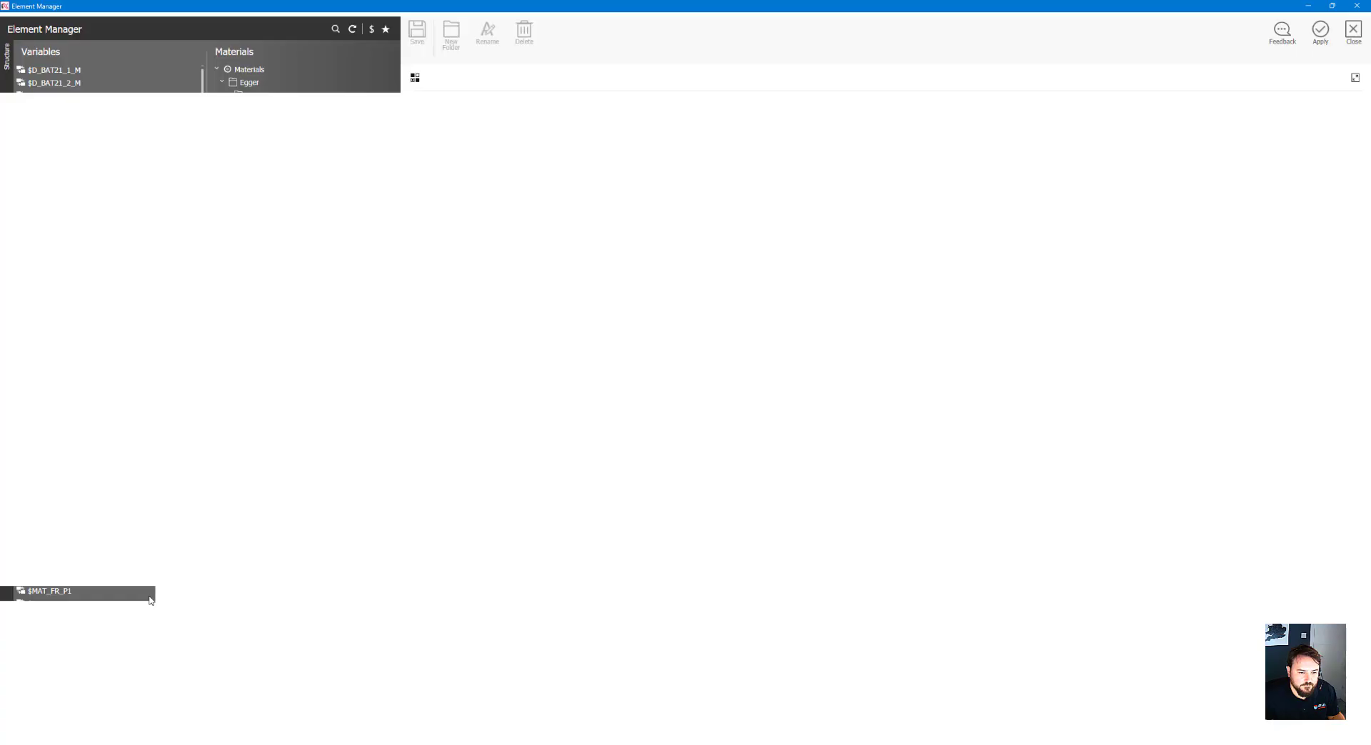
{"action": "left_click", "coordinate": [1353, 31]}
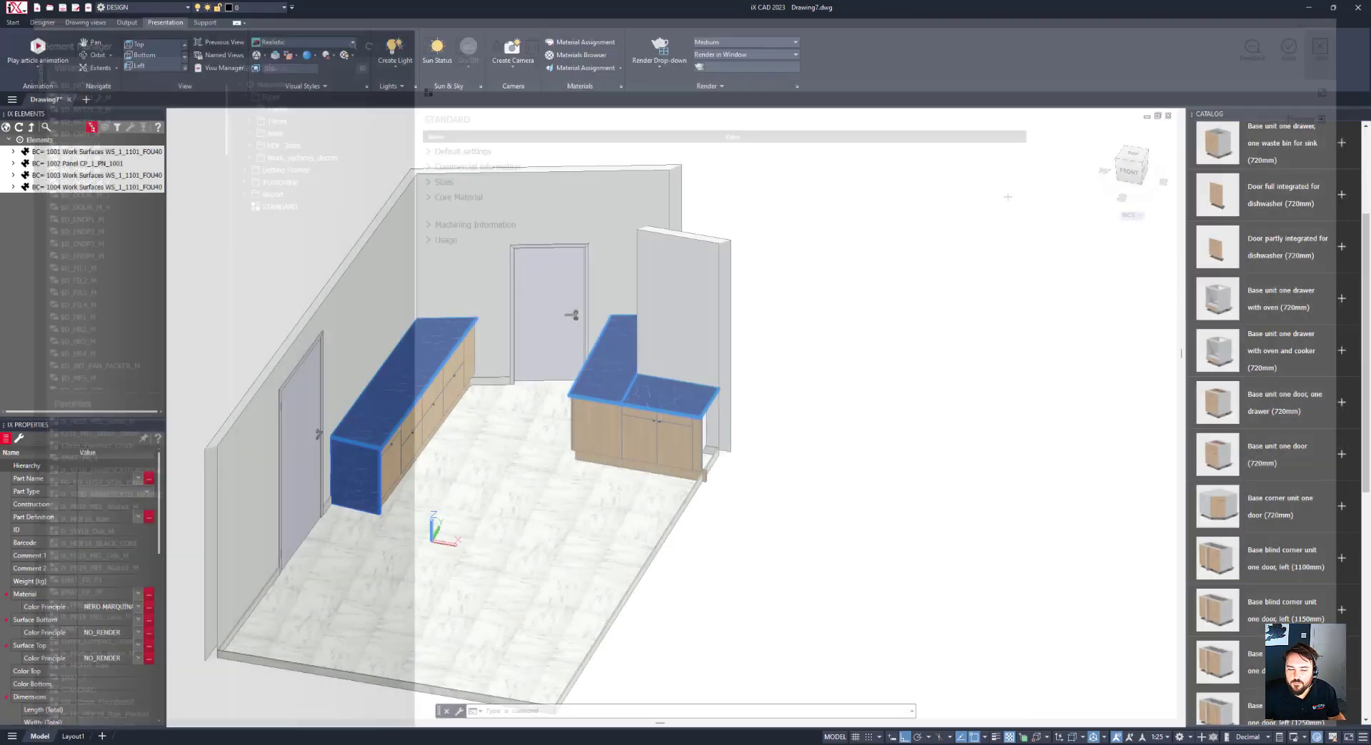
- Add a 2800 by 2070 core material to the long worktop's material iX_ST25_NERO MARQUINA MARBLE and apply it
{"action": "left_click", "coordinate": [53, 152]}
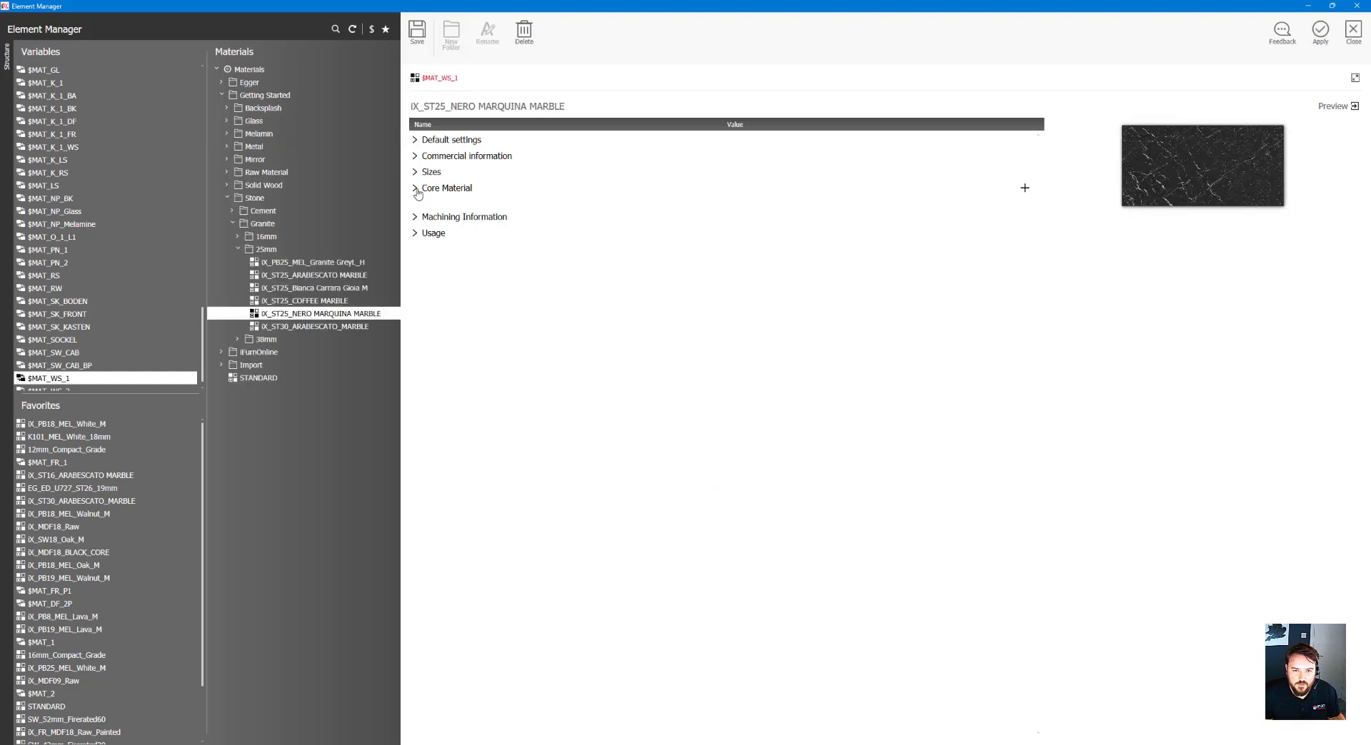
{"action": "left_click", "coordinate": [415, 189]}
{"action": "left_click", "coordinate": [417, 176]}
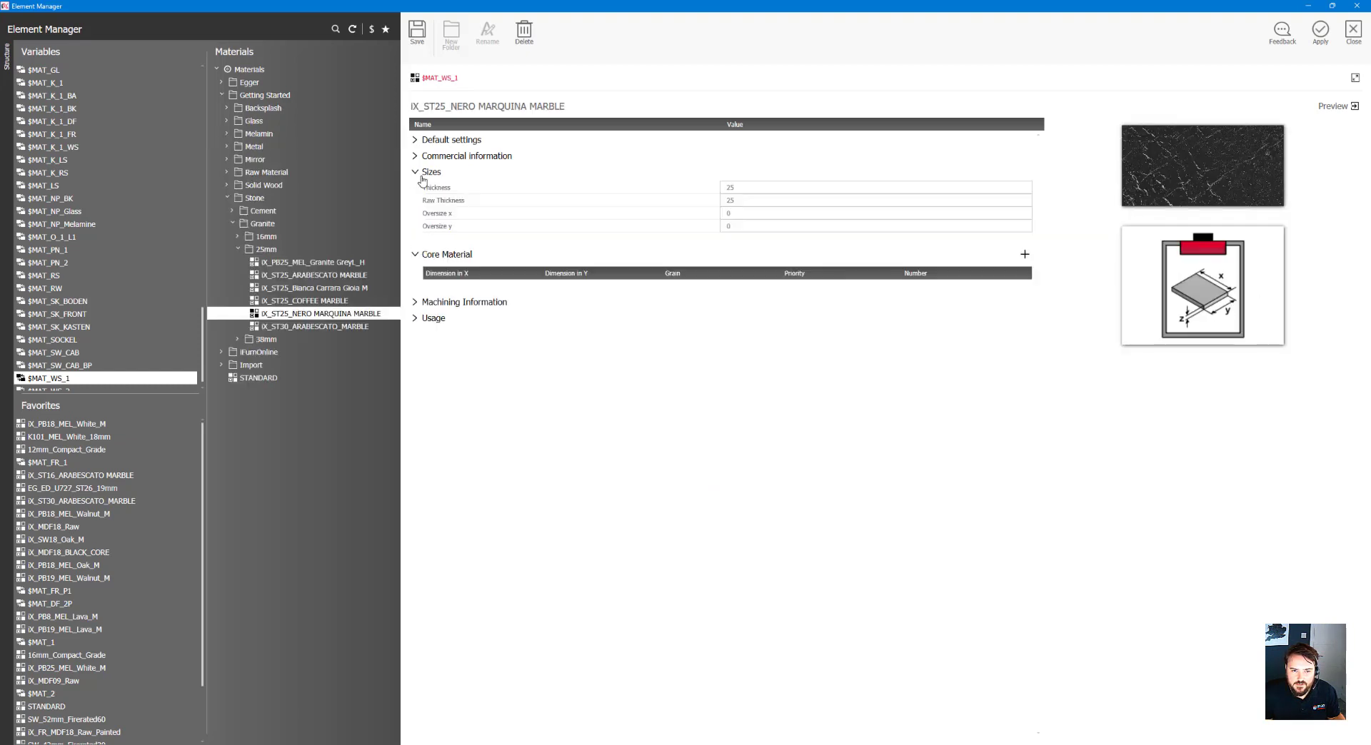
{"action": "left_click", "coordinate": [1025, 255]}
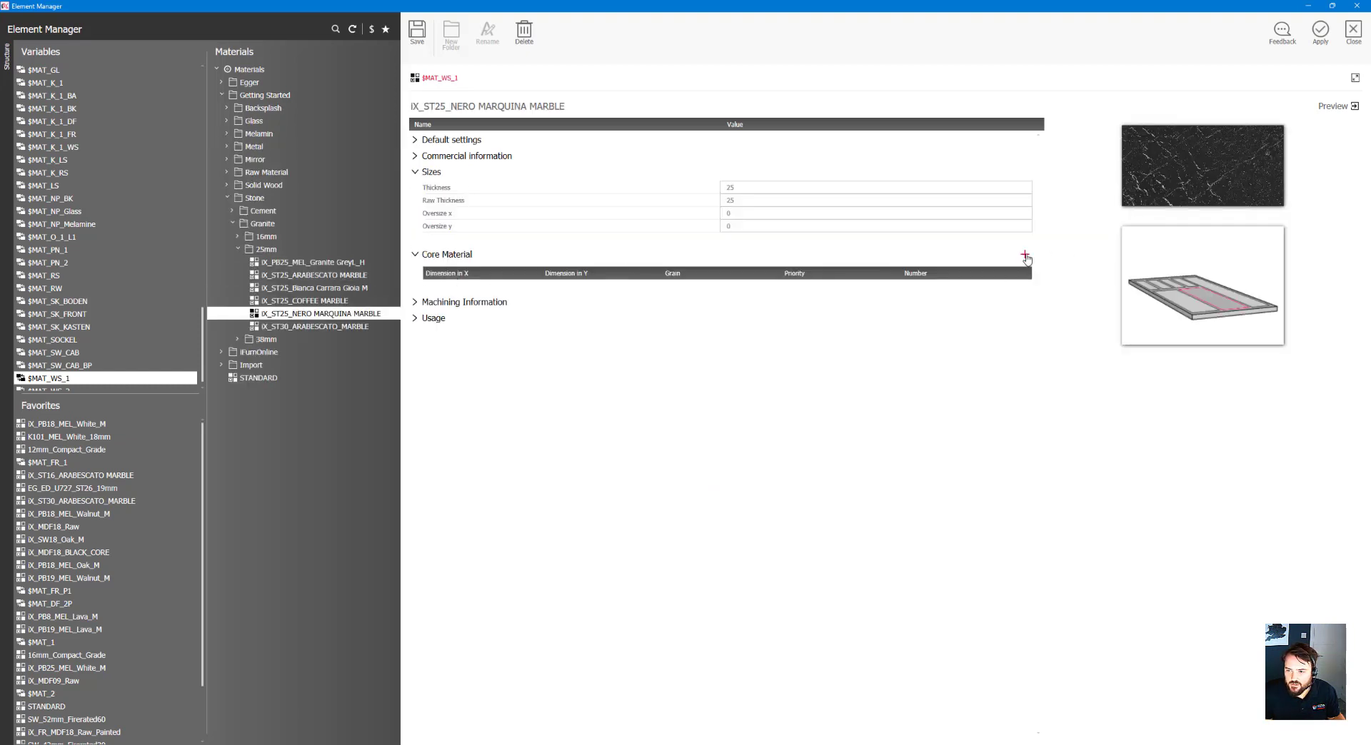
{"action": "left_click", "coordinate": [458, 285]}
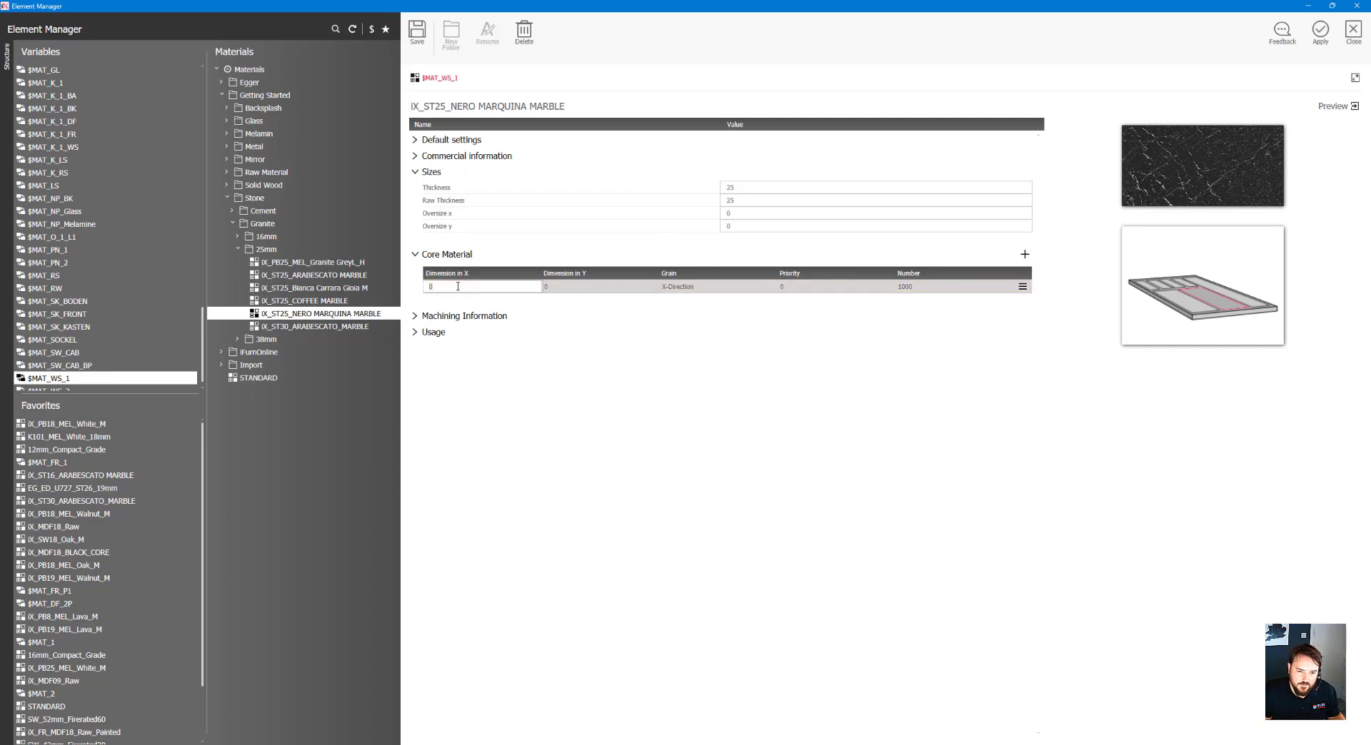
{"action": "type", "text": "2800"}
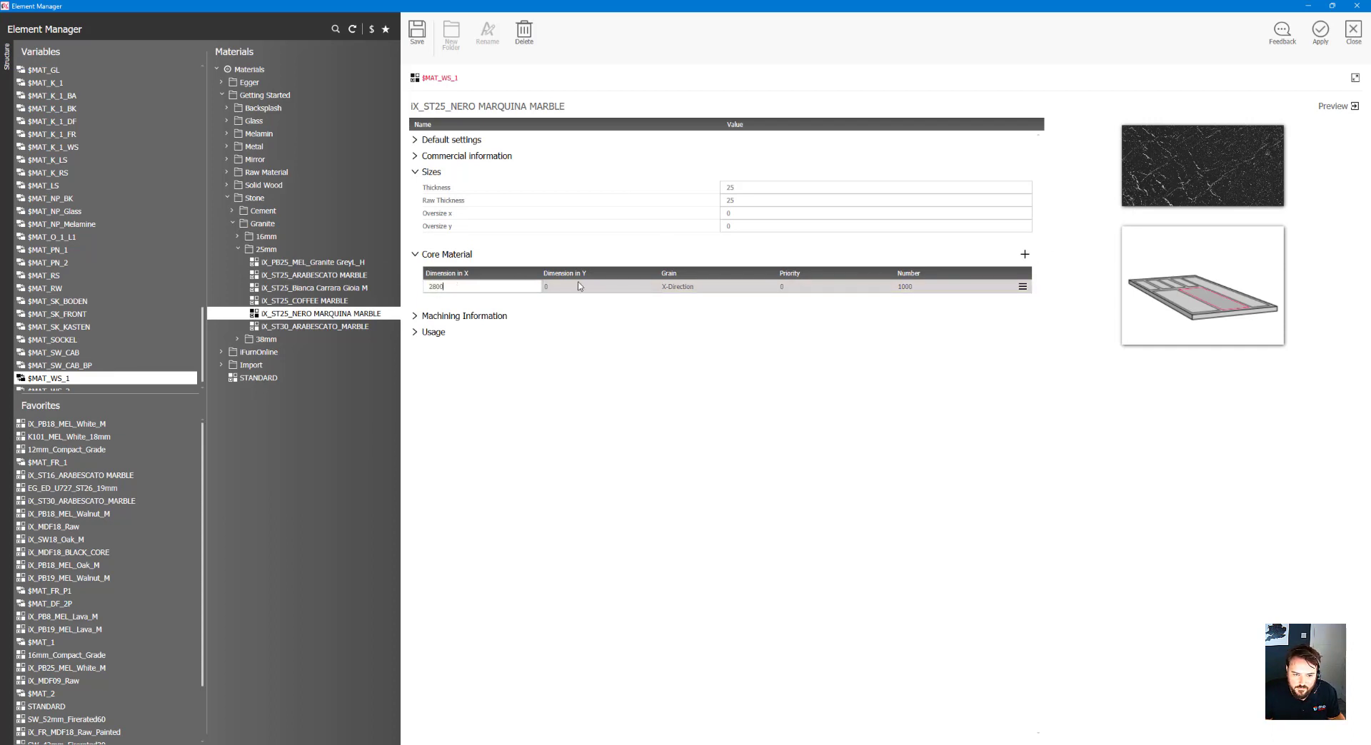
{"action": "left_click", "coordinate": [576, 285]}
{"action": "type", "text": "2070"}
{"action": "key", "text": "Return"}
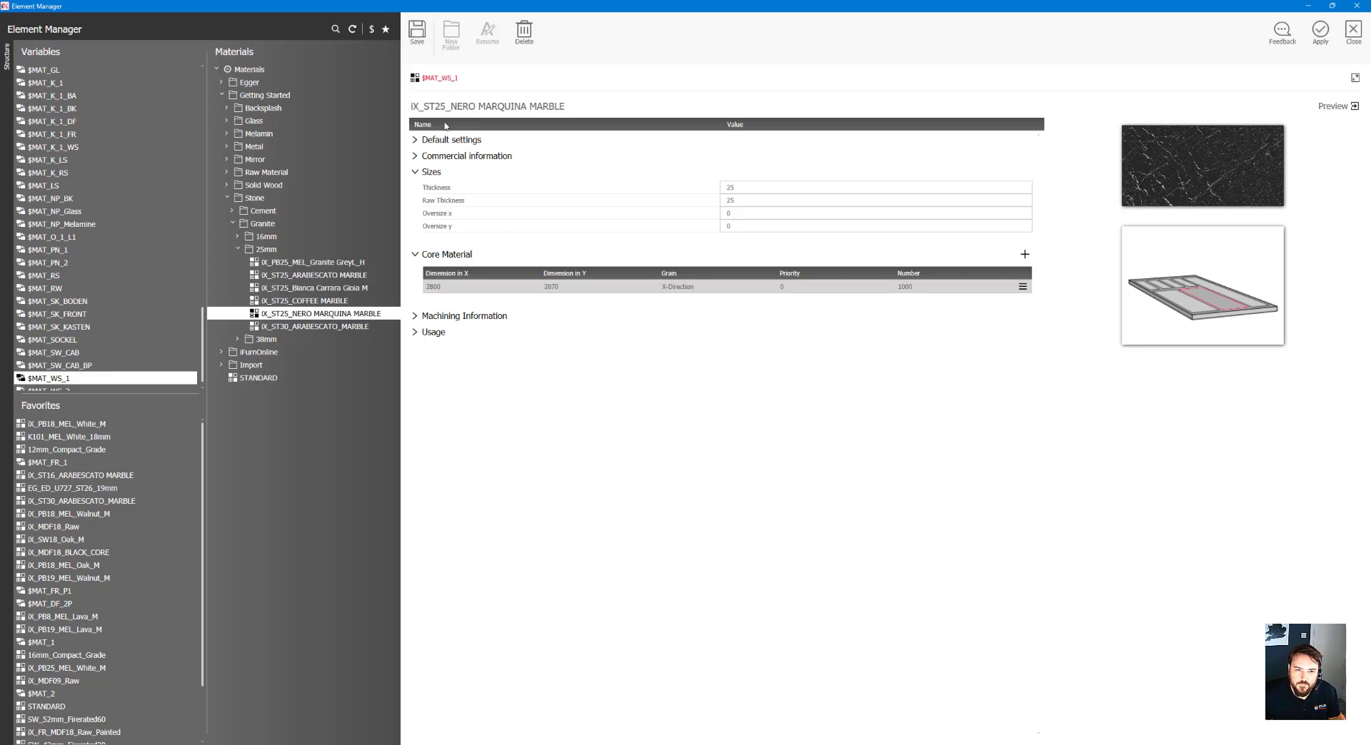
{"action": "left_click", "coordinate": [1320, 32]}
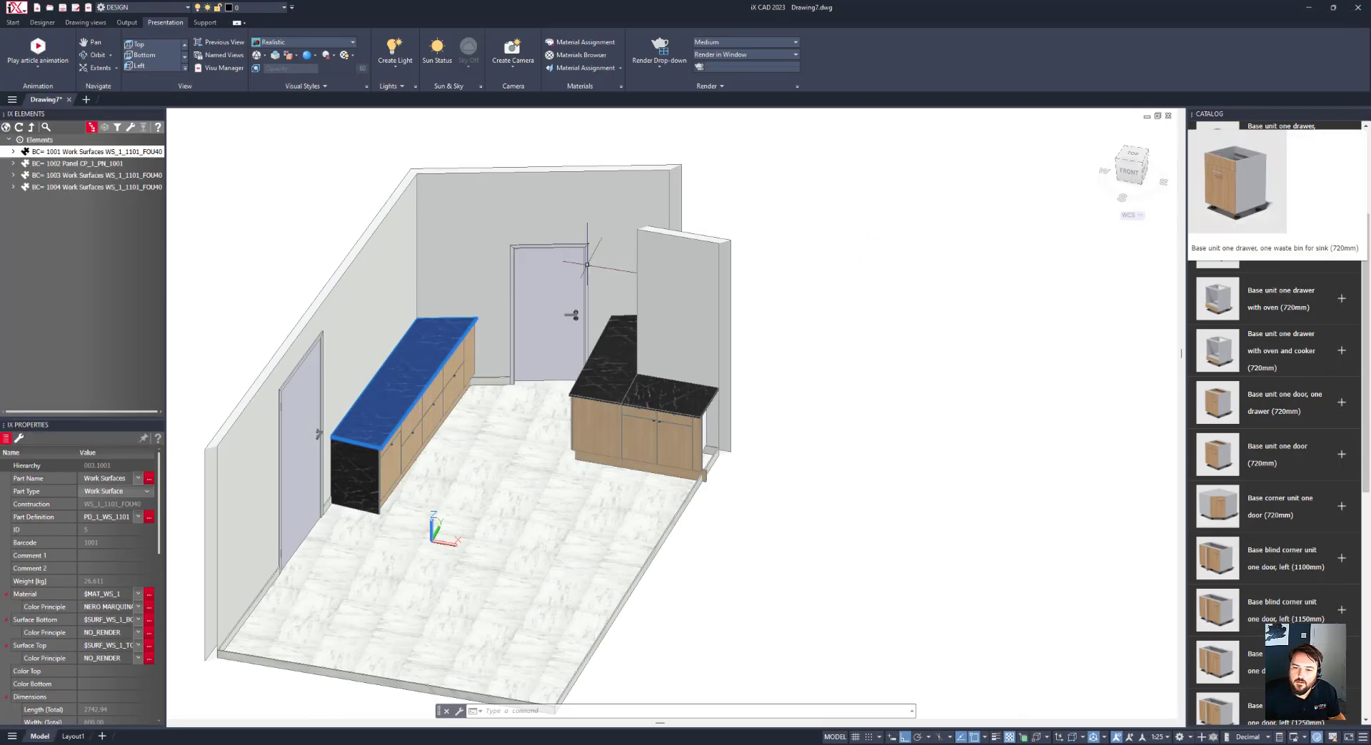
- Save the kitchen as an order named BESPOKE_ROOM
{"action": "middle_click_drag", "start_coordinate": [545, 489], "coordinate": [327, 359], "text": "shift"}
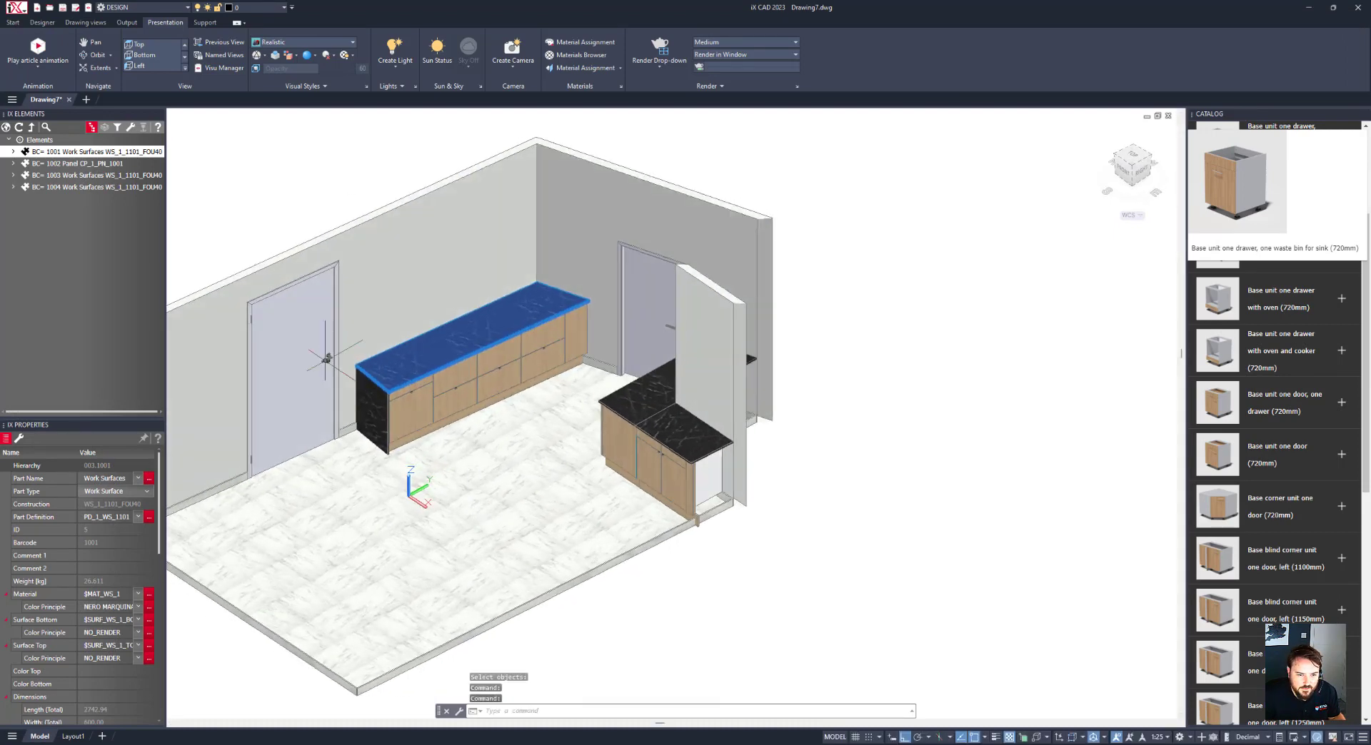
{"action": "left_click", "coordinate": [13, 22]}
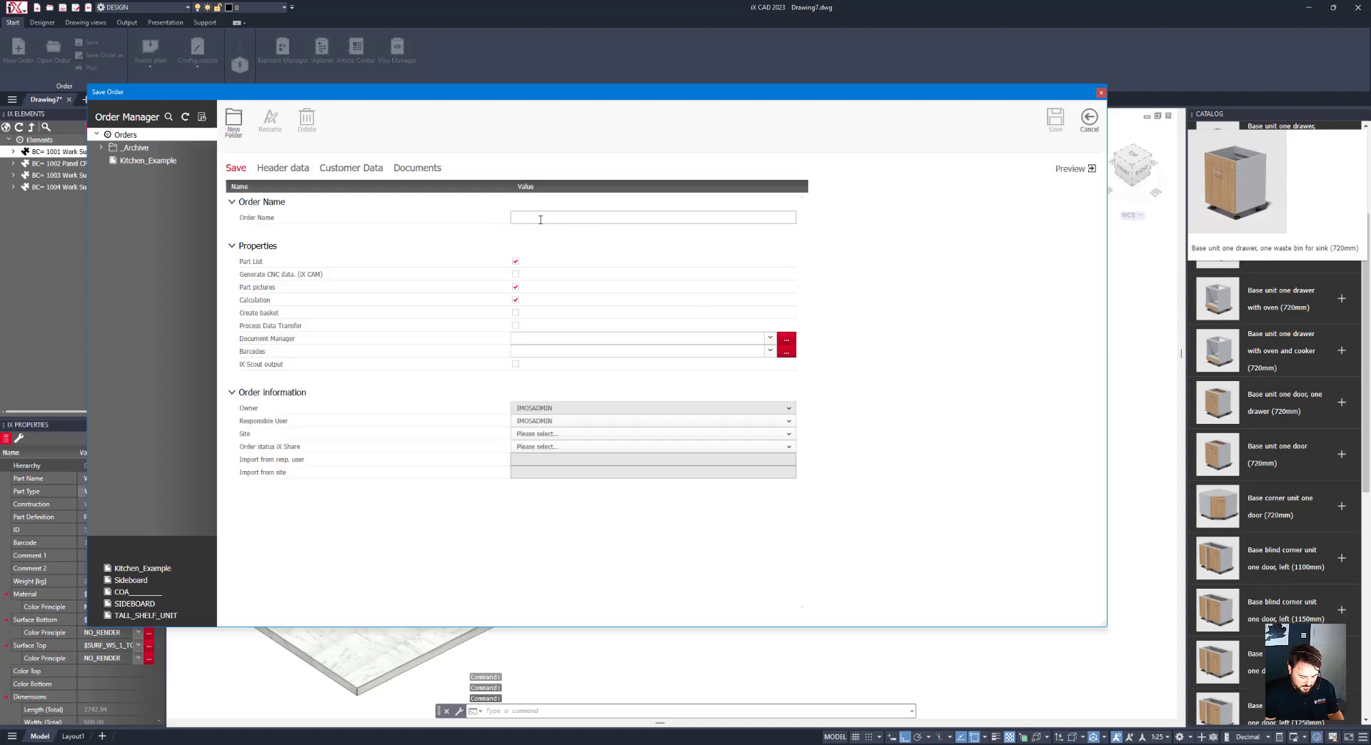
{"action": "type", "text": "BESPO"}
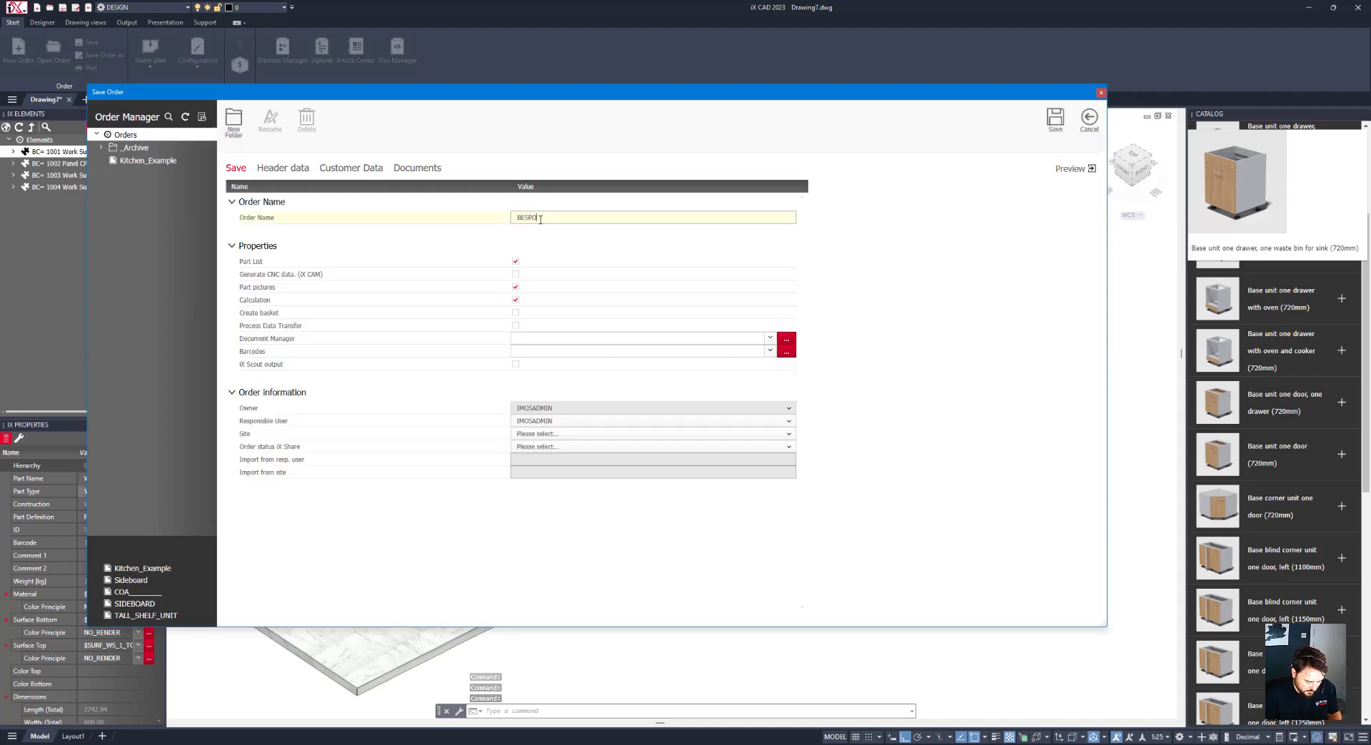
{"action": "type", "text": "KE_ROOM"}
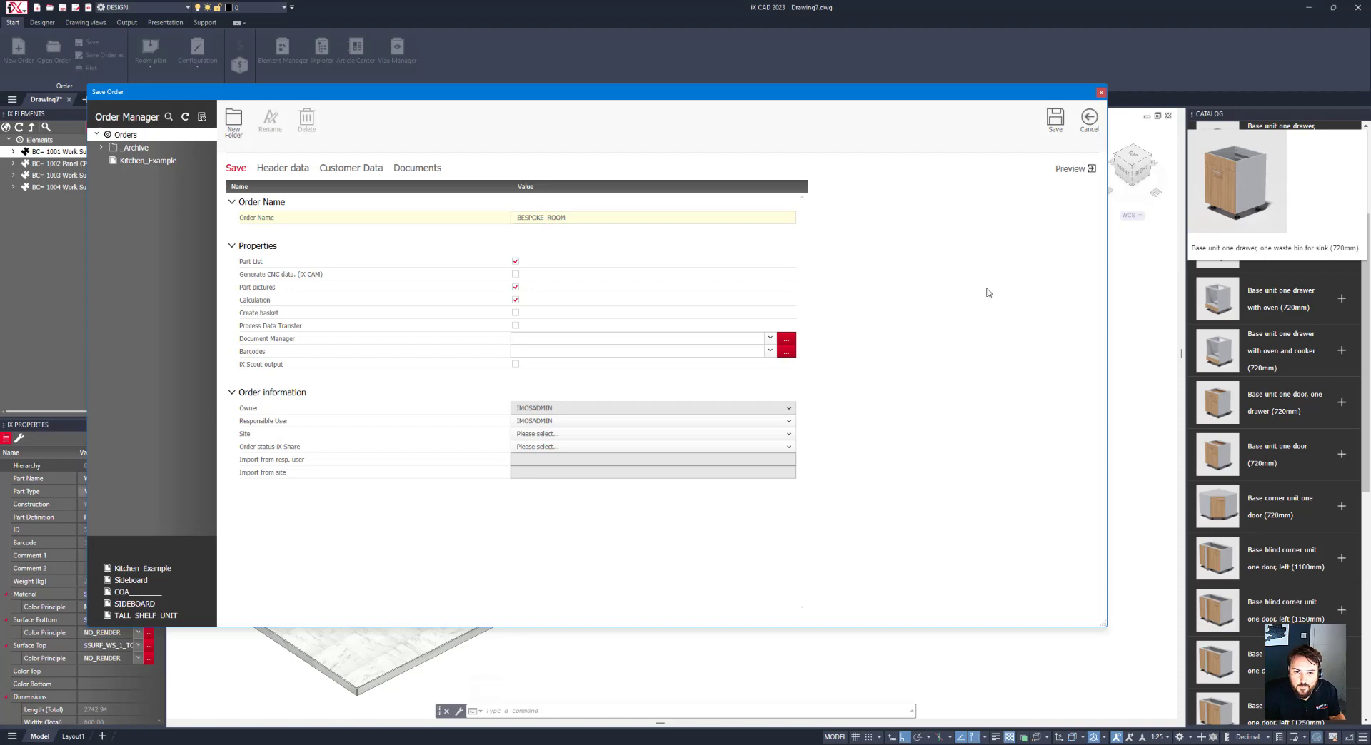
{"action": "left_click", "coordinate": [1054, 120]}
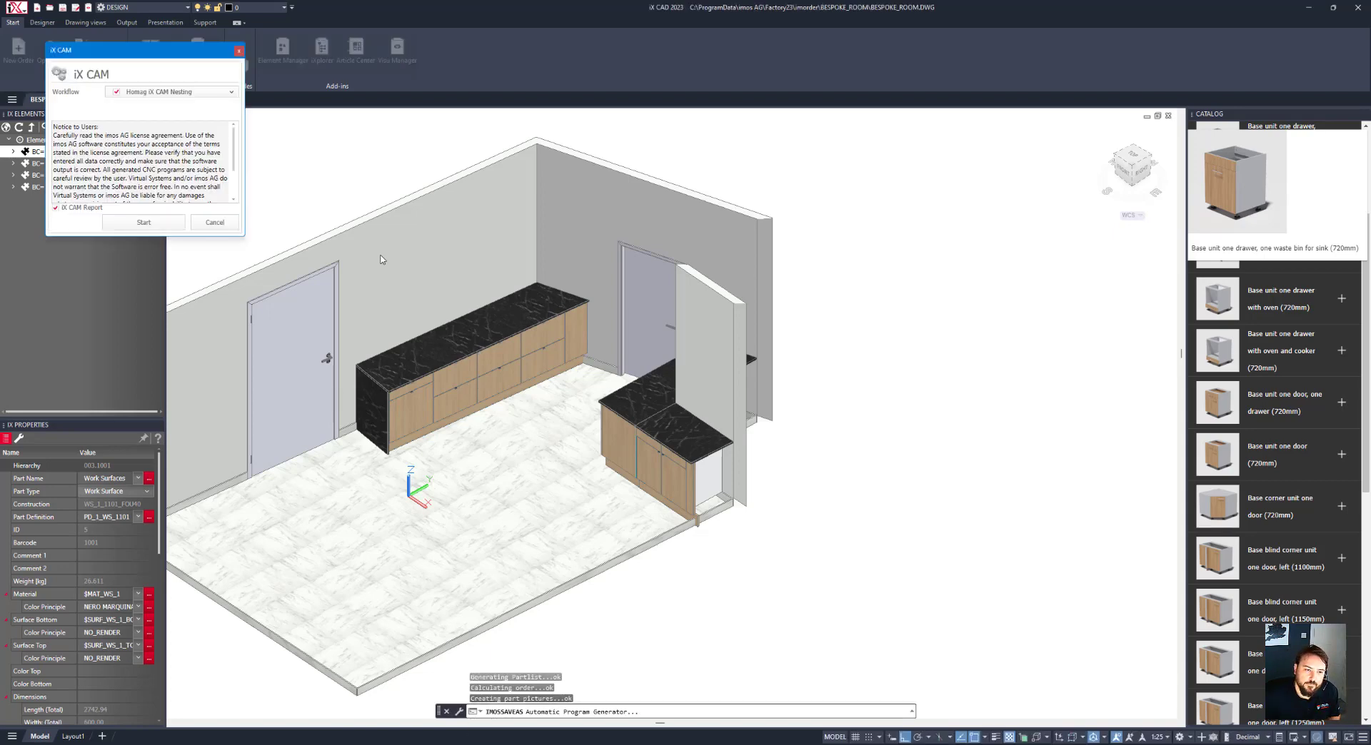
- Set the iX CAM workflow to Biesse iX CAM Nesting instead of Homag iX CAM Nesting and start generating the NC programs
{"action": "left_click", "coordinate": [155, 92]}
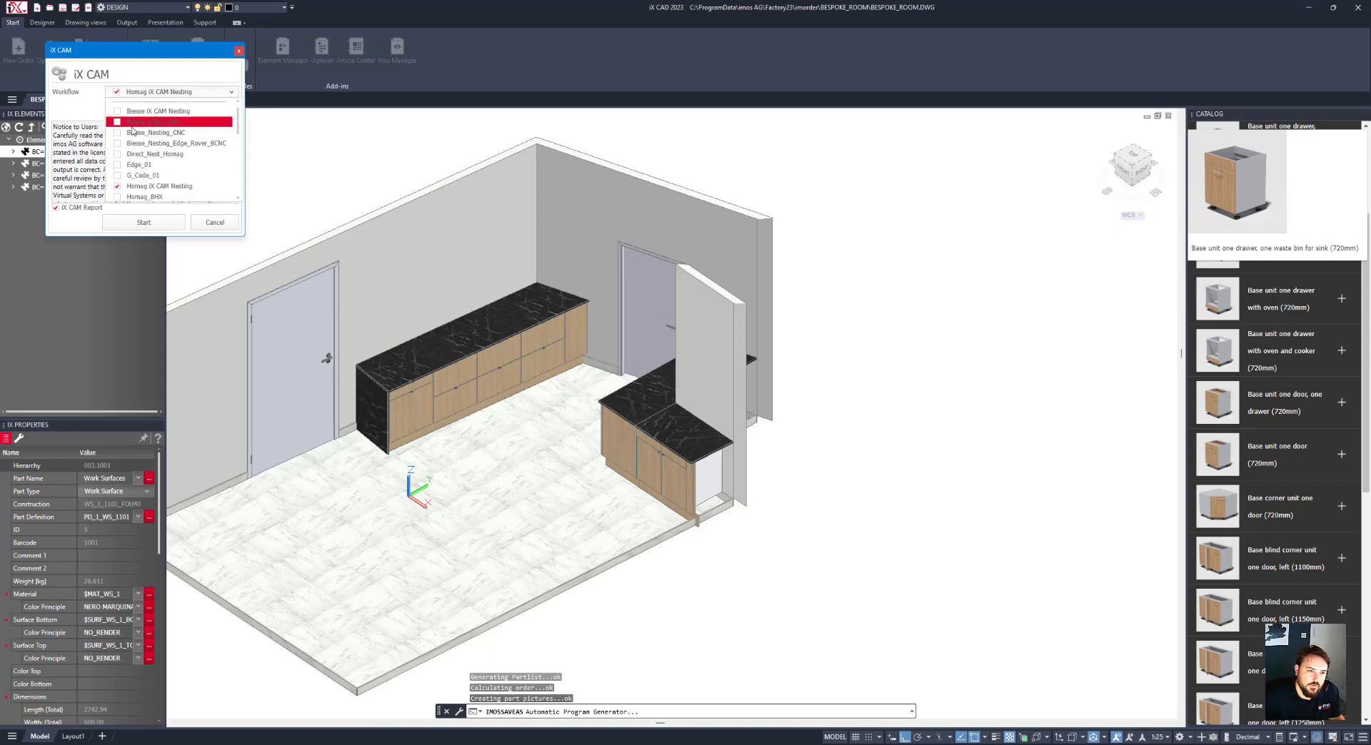
{"action": "left_click", "coordinate": [117, 186]}
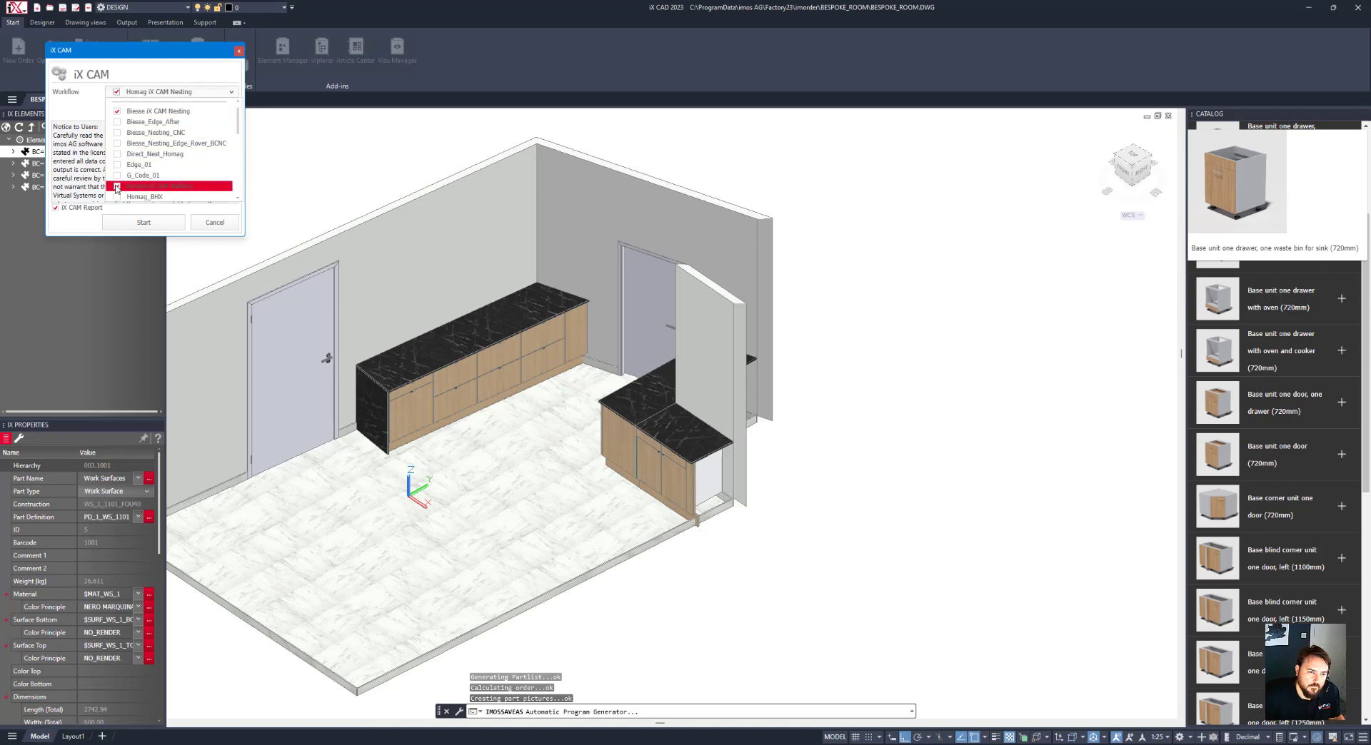
{"action": "scroll", "coordinate": [143, 171], "scroll_direction": "down", "scroll_amount": 2}
{"action": "scroll", "coordinate": [149, 226], "scroll_direction": "up", "scroll_amount": 2}
{"action": "left_click", "coordinate": [147, 222]}
{"action": "left_click", "coordinate": [147, 223]}
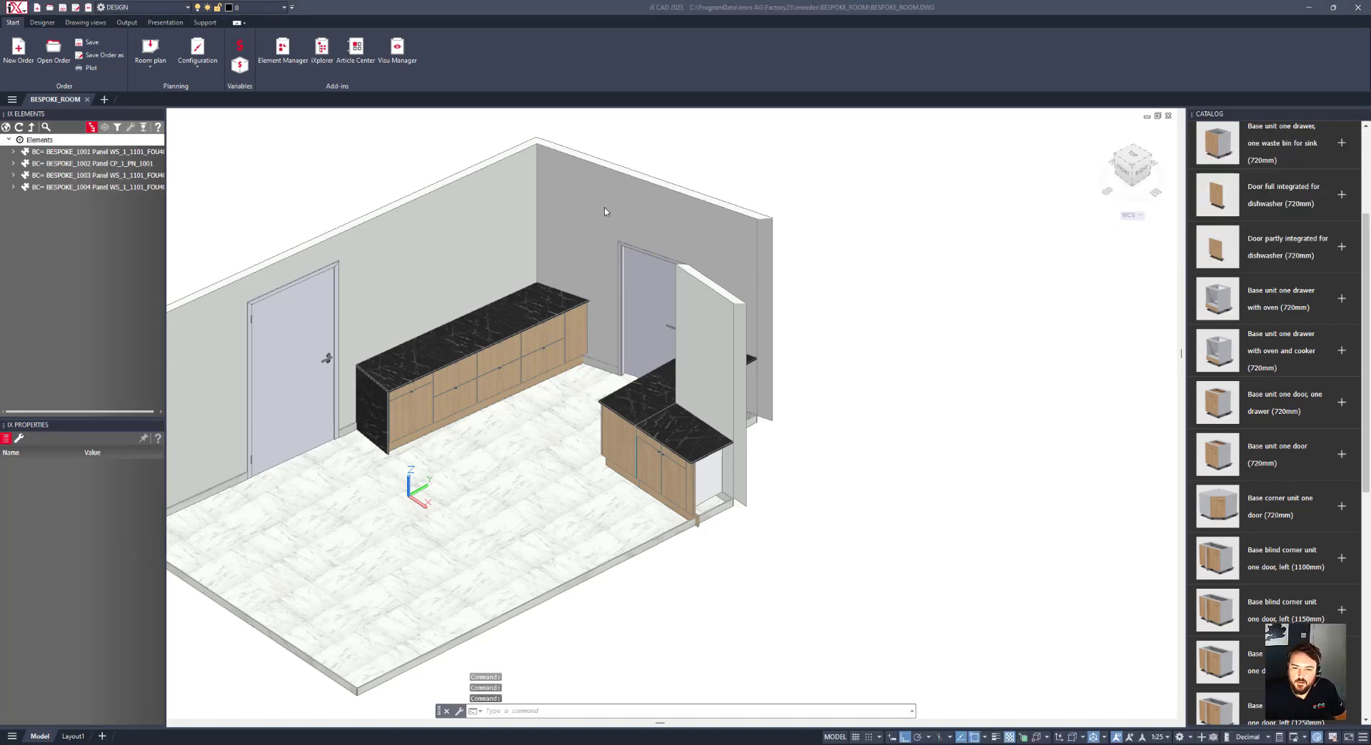
- Open the order's iX CAM Report and display the machining drawing of part BESPOKE_1084
{"action": "left_click", "coordinate": [127, 22]}
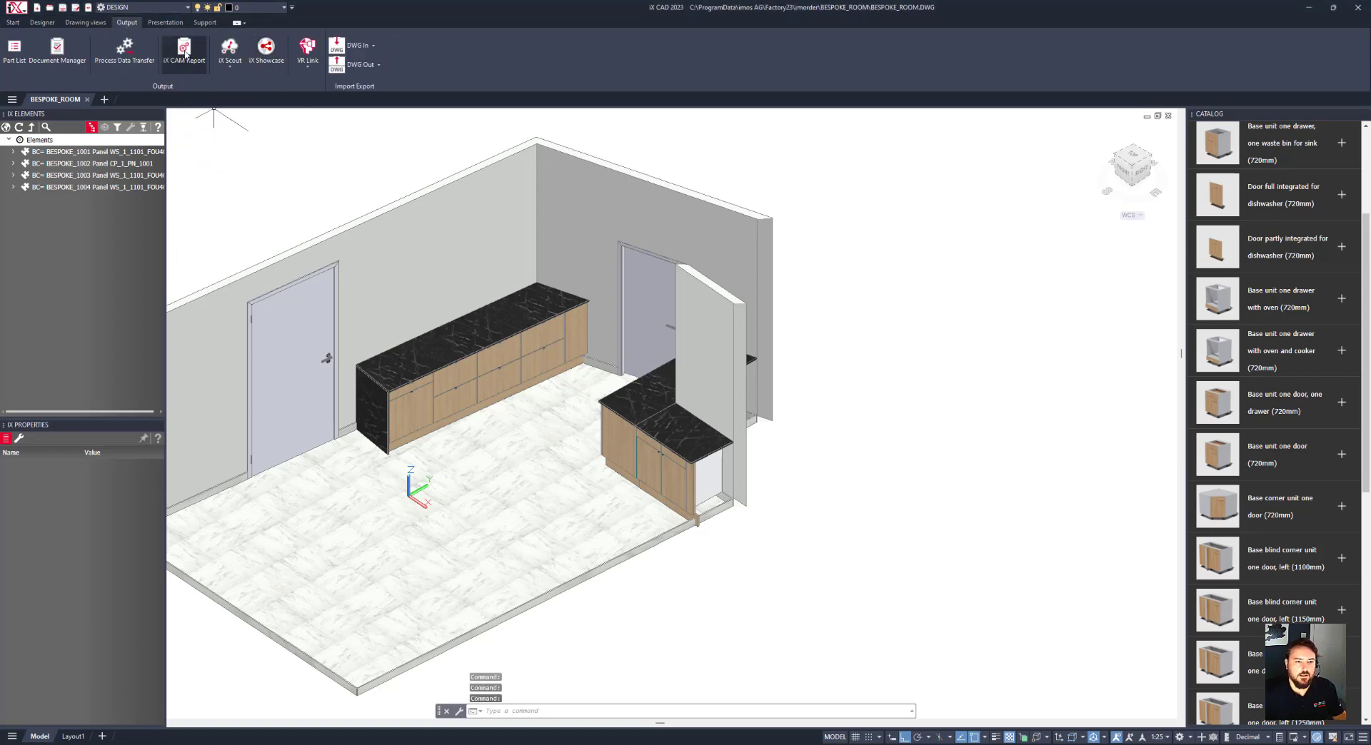
{"action": "left_click", "coordinate": [859, 710]}
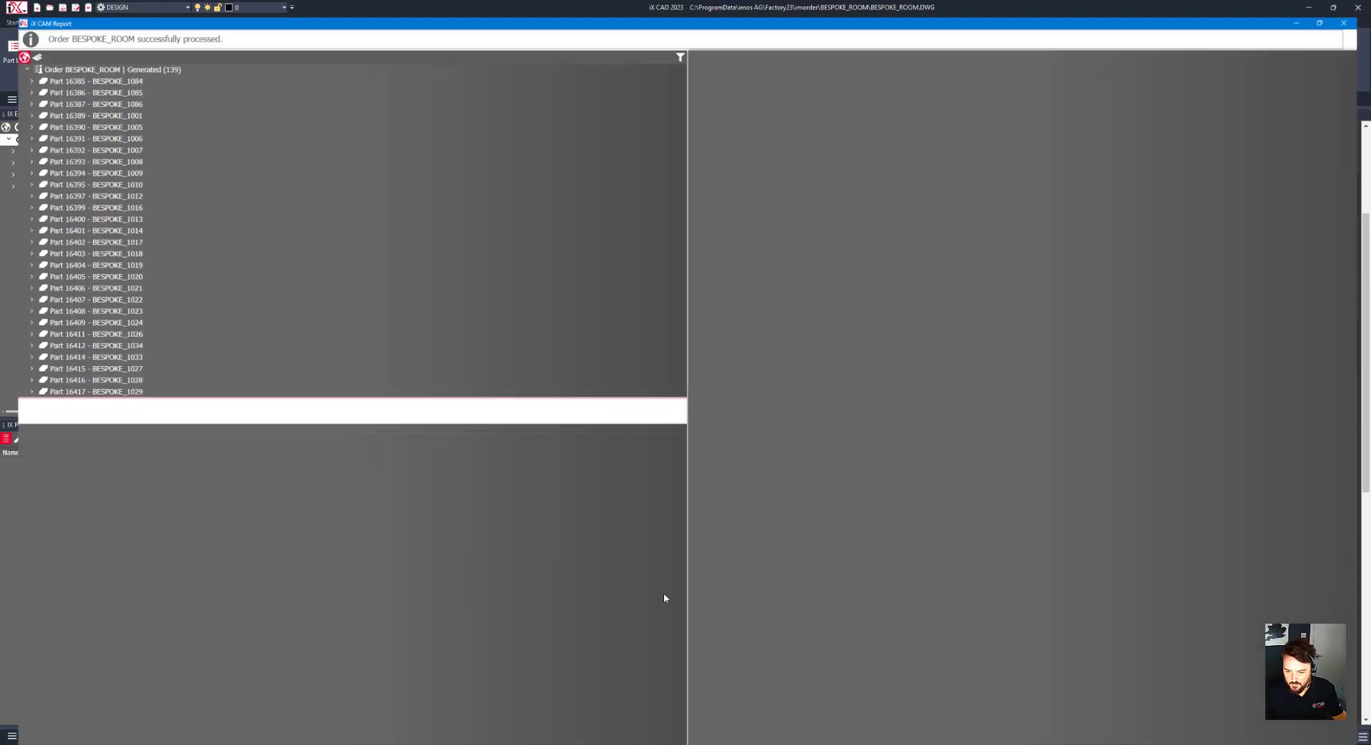
{"action": "left_click", "coordinate": [76, 66]}
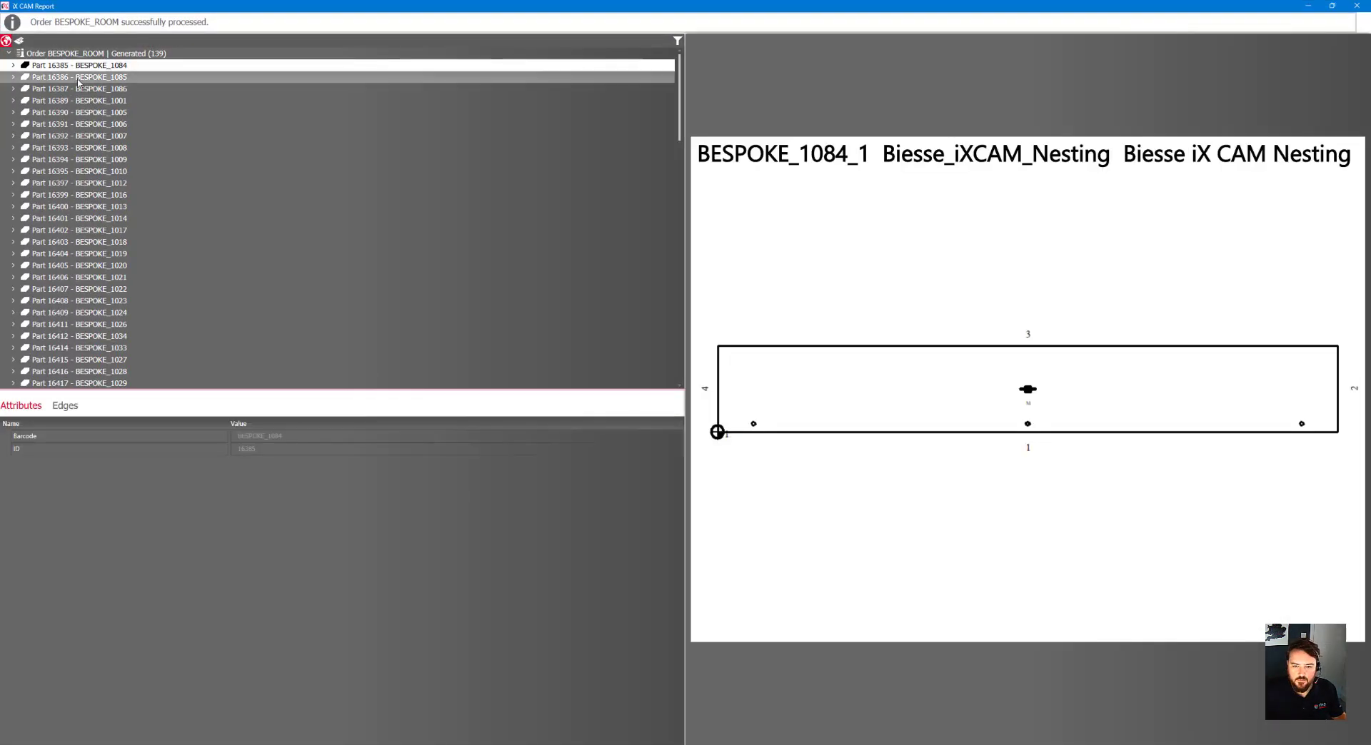
- View the nested sheet layouts at the end of the report's part list, from BESPOKE_1129 through BESPOKE_1132 to BESPOKE_1128
{"action": "scroll", "coordinate": [78, 147], "scroll_direction": "down", "scroll_amount": 13}
{"action": "scroll", "coordinate": [71, 258], "scroll_direction": "down", "scroll_amount": 13}
{"action": "left_click", "coordinate": [67, 278]}
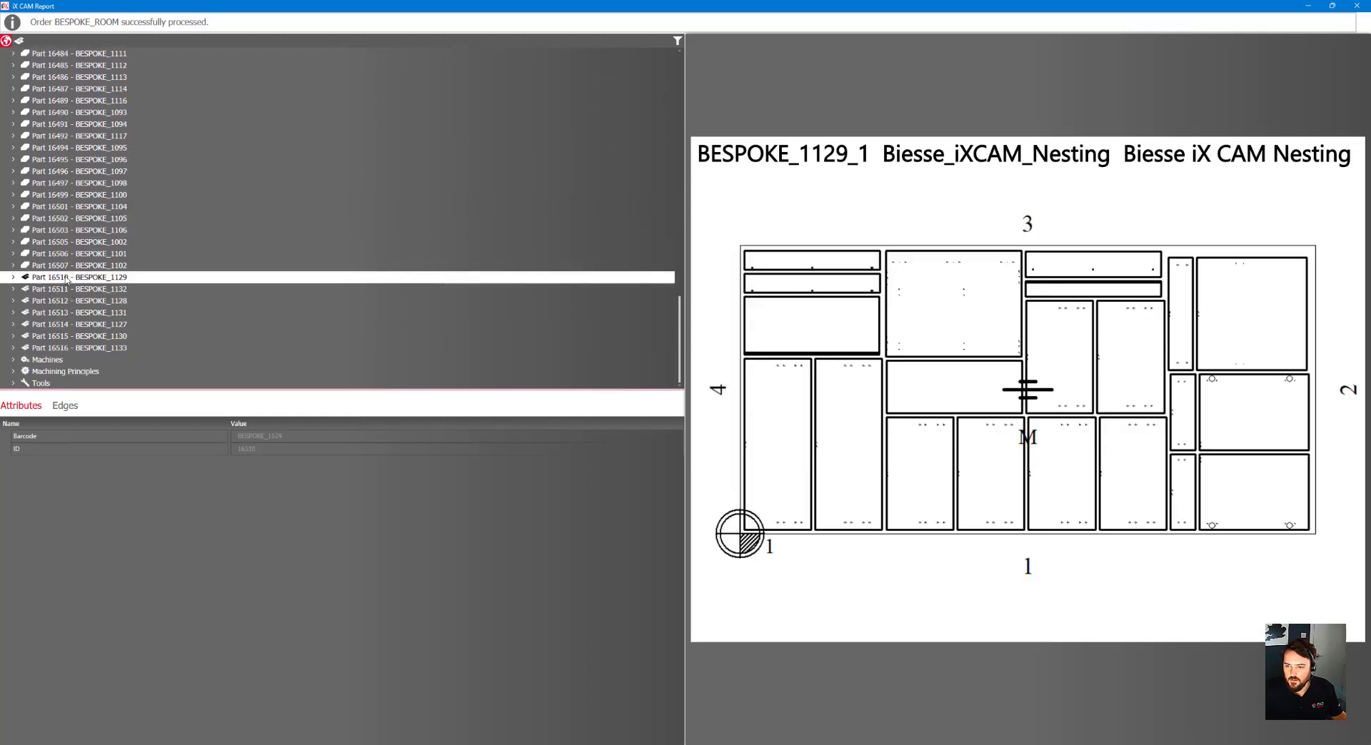
{"action": "key", "text": "Down"}
{"action": "key", "text": "Down"}
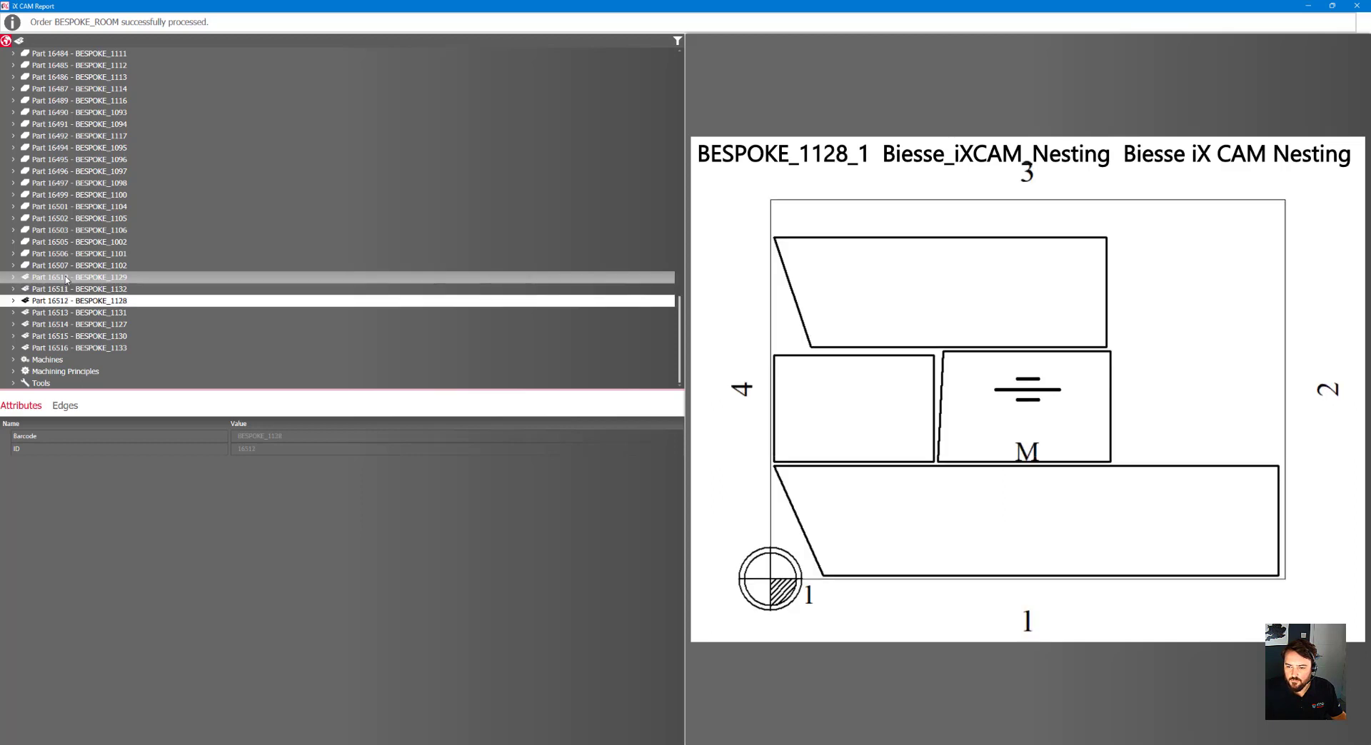